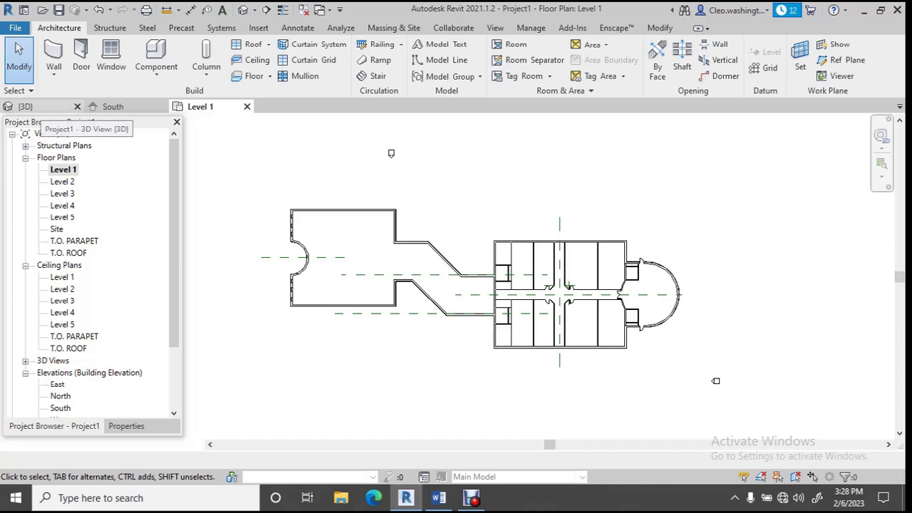
Examine the building in the 3D view and the west wing's south wall in the Level 1 floor plan
left_click(25, 106)
scroll(457, 307, "up", 3)
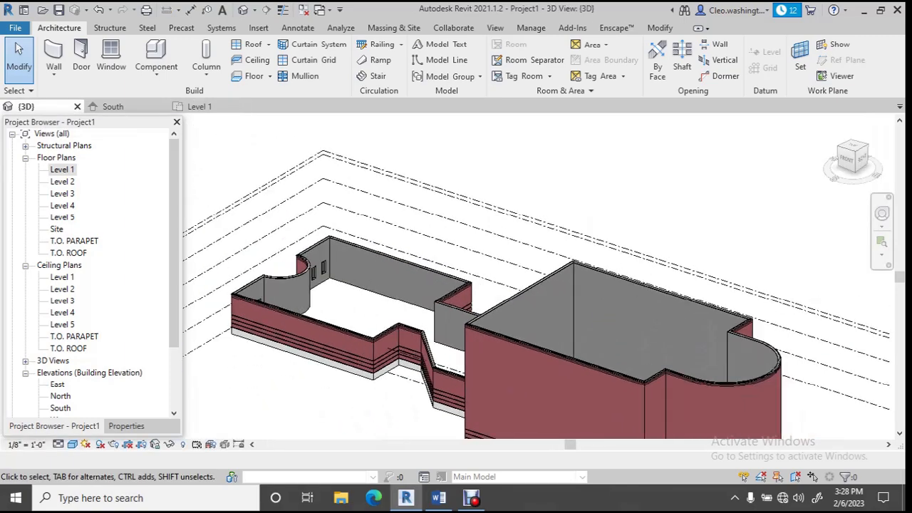
scroll(456, 307, "down", 2)
middle_click_drag(611, 364, 504, 324, "shift")
scroll(556, 299, "down", 2)
scroll(505, 324, "up", 2)
scroll(504, 325, "up", 1)
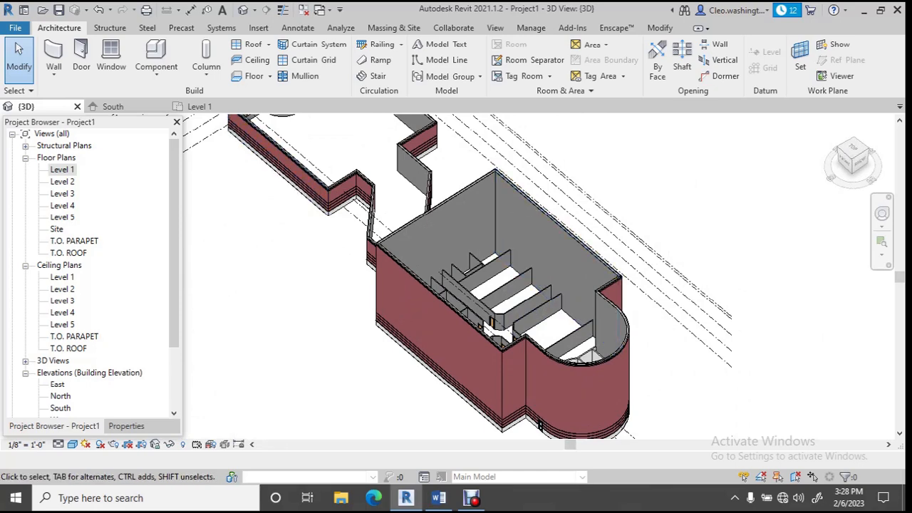
left_click(200, 107)
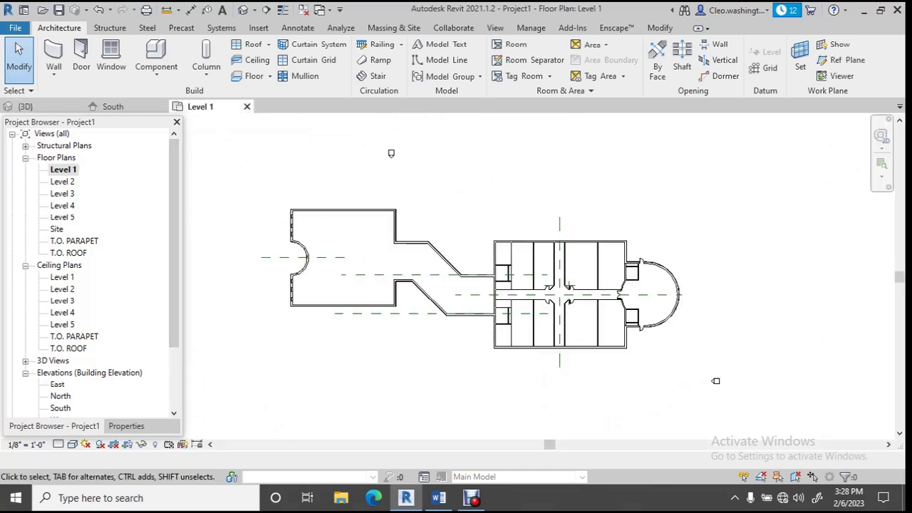
scroll(369, 304, "up", 3)
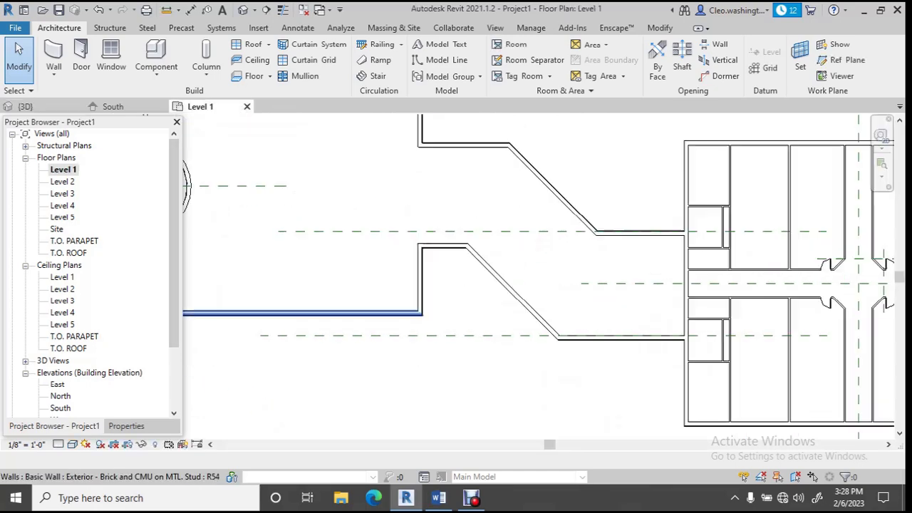
scroll(557, 298, "down", 3)
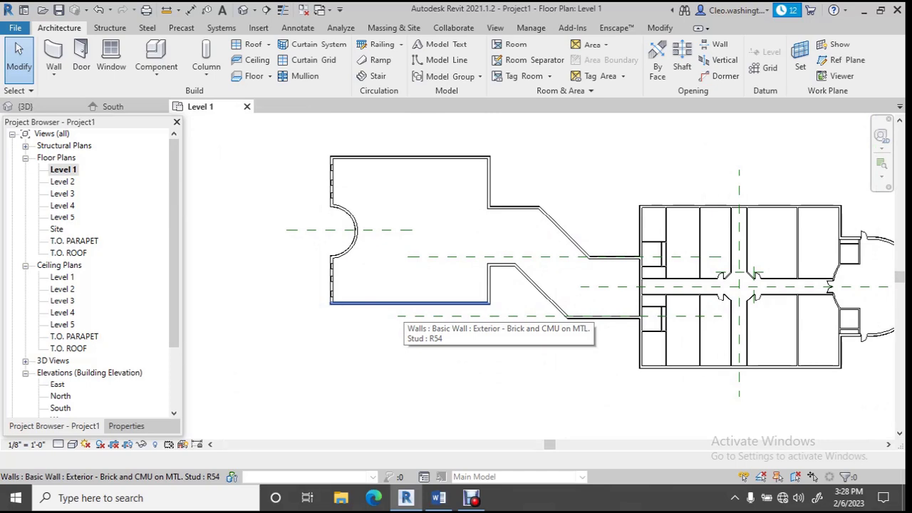
scroll(349, 377, "up", 3)
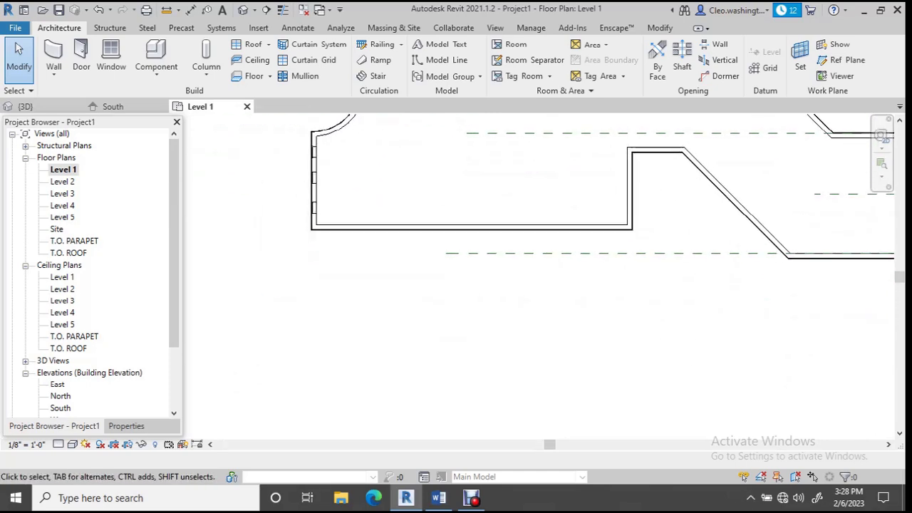
middle_click_drag(469, 243, 469, 258)
scroll(469, 258, "down", 1)
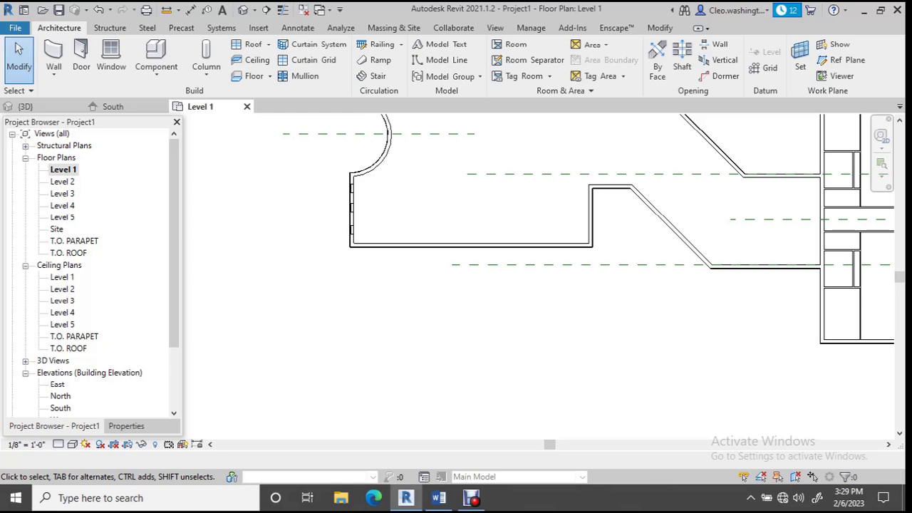
Draw a vertical reference plane extending south from the midpoint of the west wing's south exterior wall
key("r")
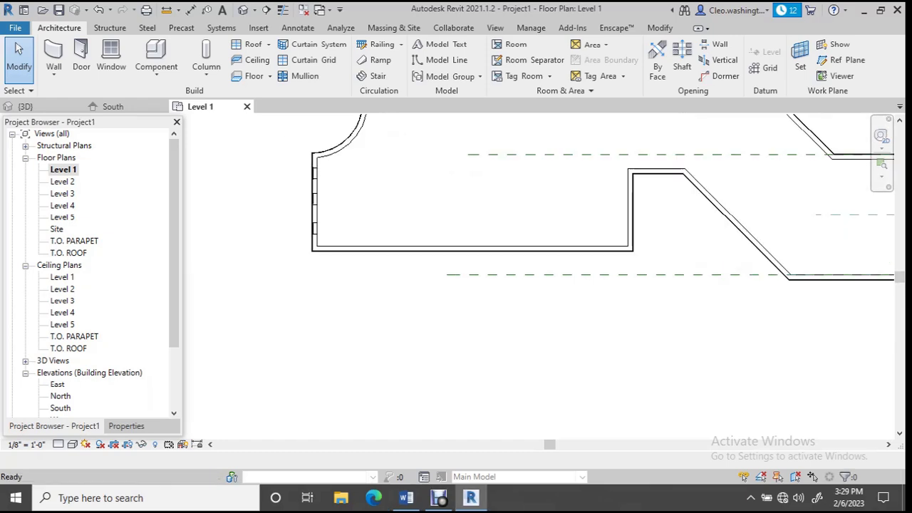
key("r")
key("p")
scroll(466, 216, "up", 5)
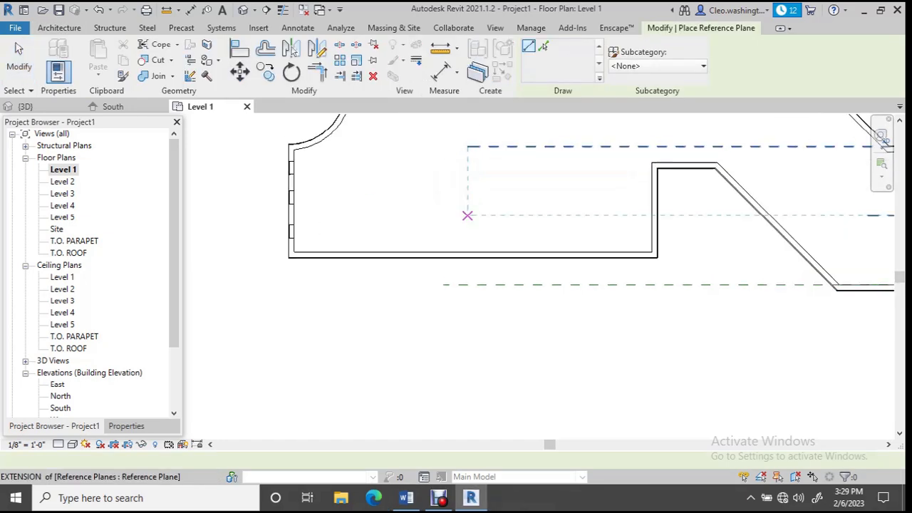
scroll(474, 259, "down", 2)
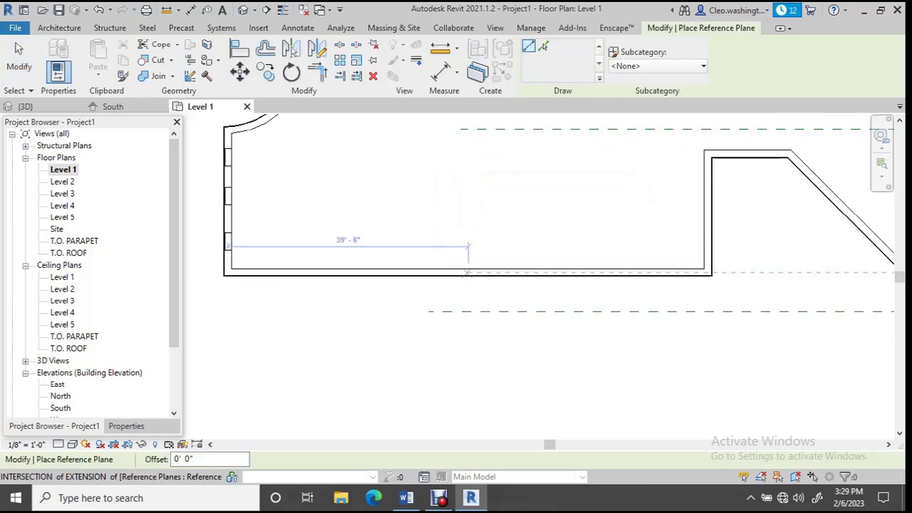
scroll(475, 275, "up", 2)
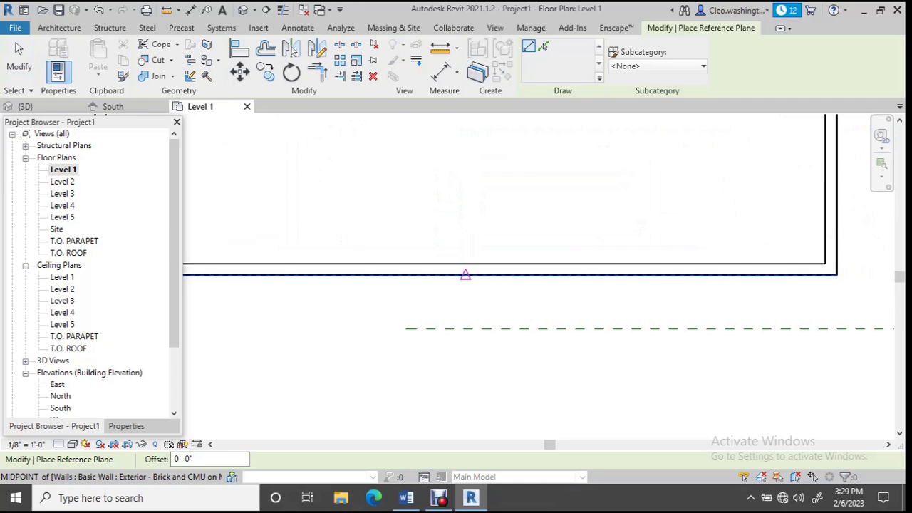
left_click(466, 275)
scroll(466, 420, "down", 3)
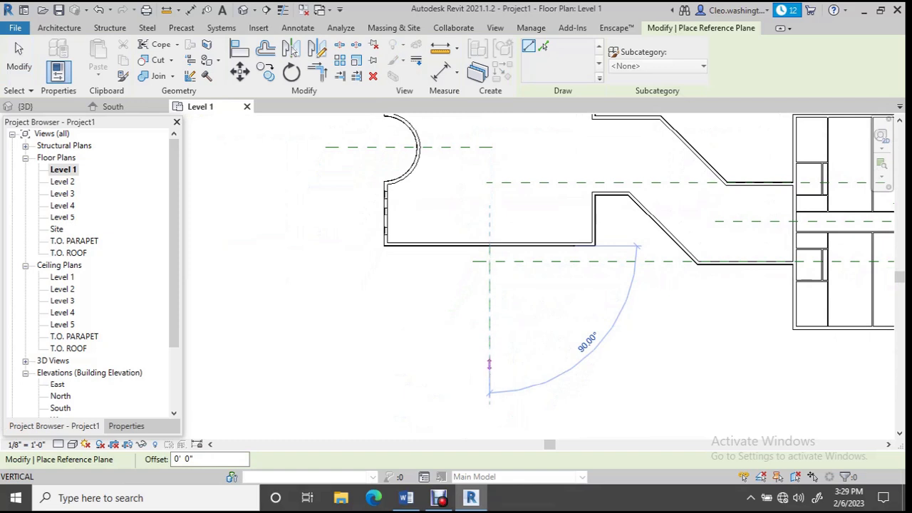
left_click(489, 362)
key("Escape")
key("Escape")
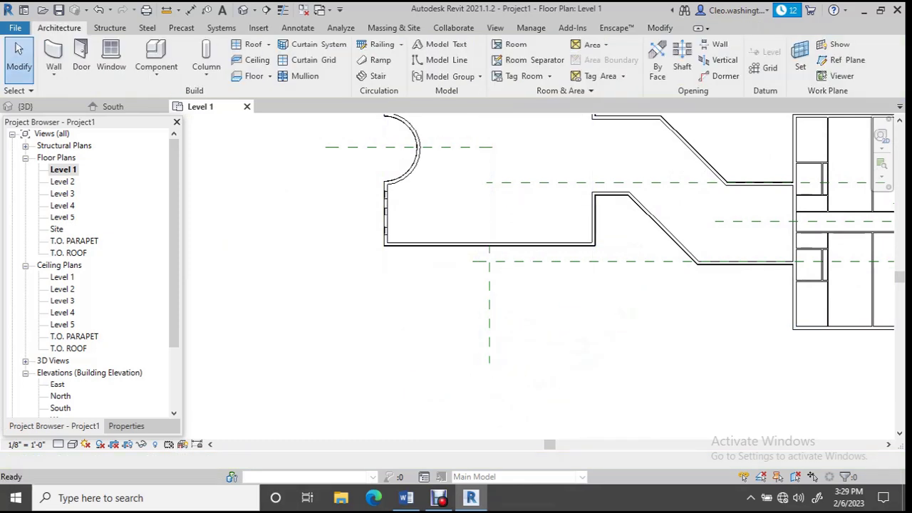
Add two vertical reference planes offset 15' 0" from the centre plane, one on each side
key("r")
key("p")
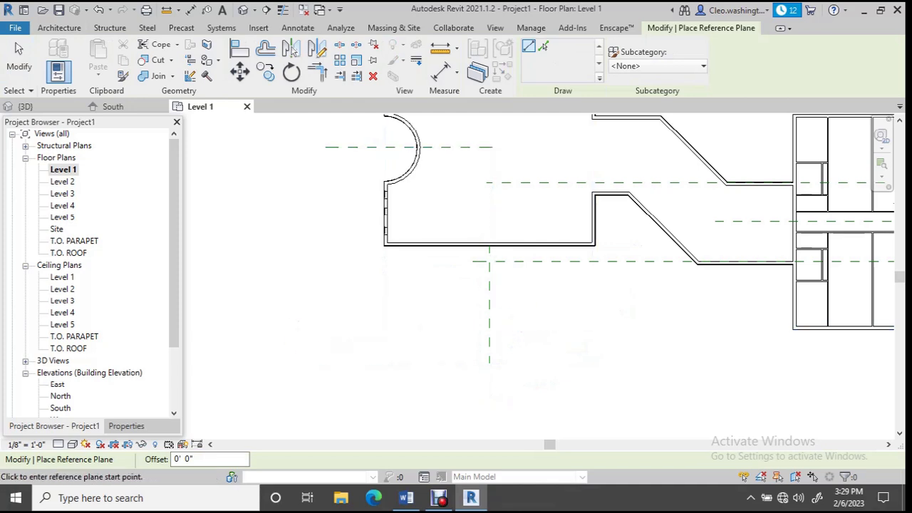
double_click(178, 459)
scroll(502, 392, "up", 2)
left_click(490, 363)
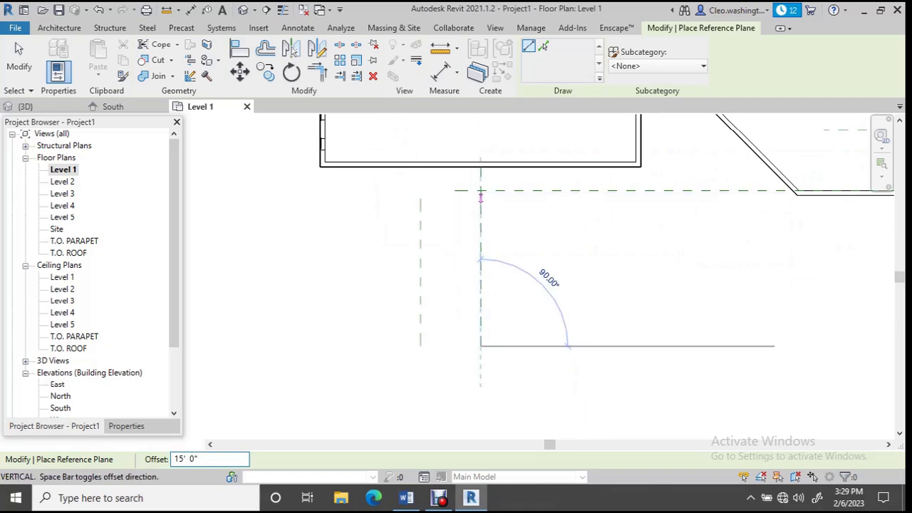
left_click(481, 167)
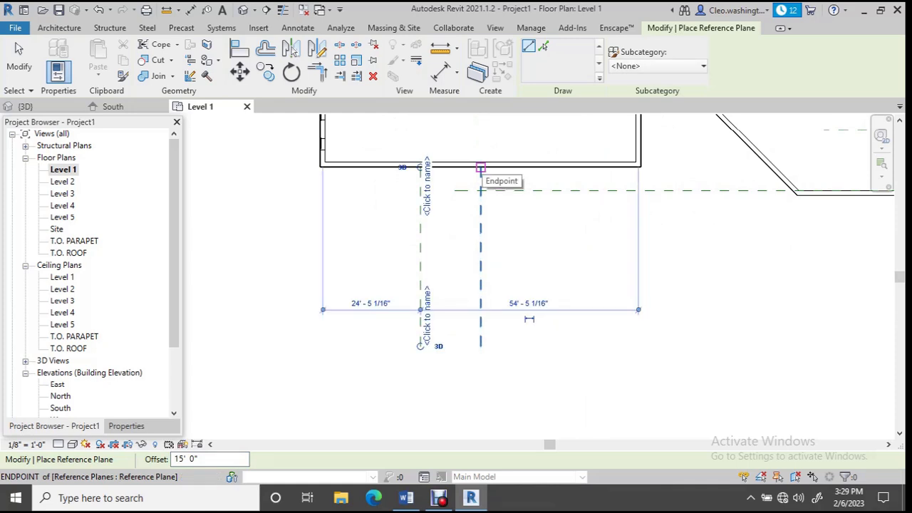
left_click(481, 168)
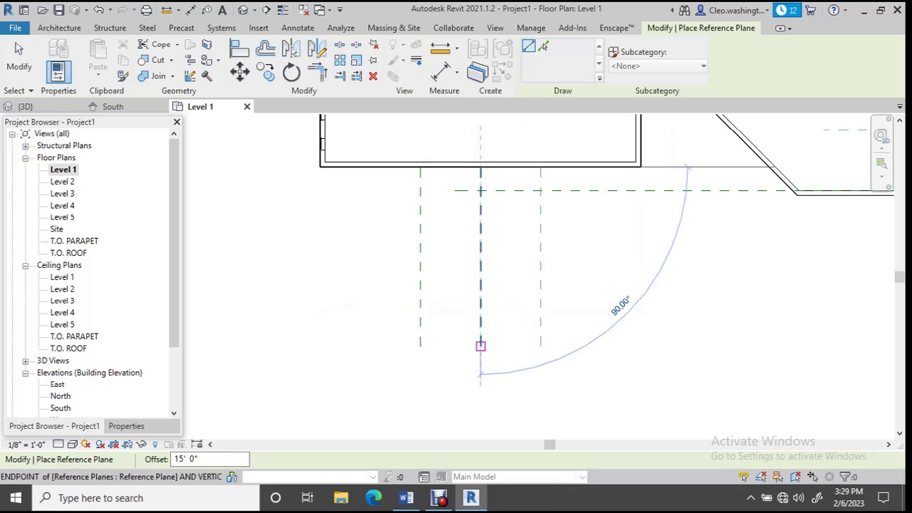
left_click(481, 345)
key("Escape")
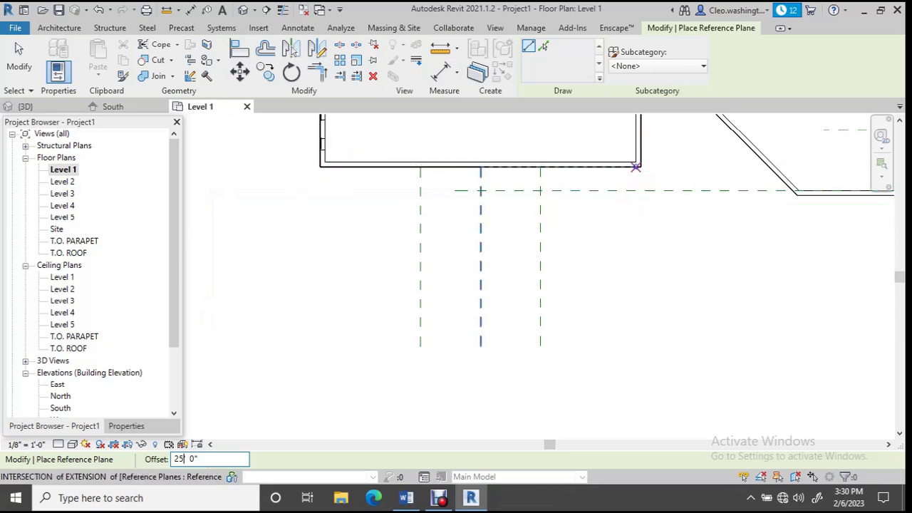
Draw a horizontal reference plane offset 25' 0" south of the west wing's south wall, crossing the vertical planes
left_click(640, 165)
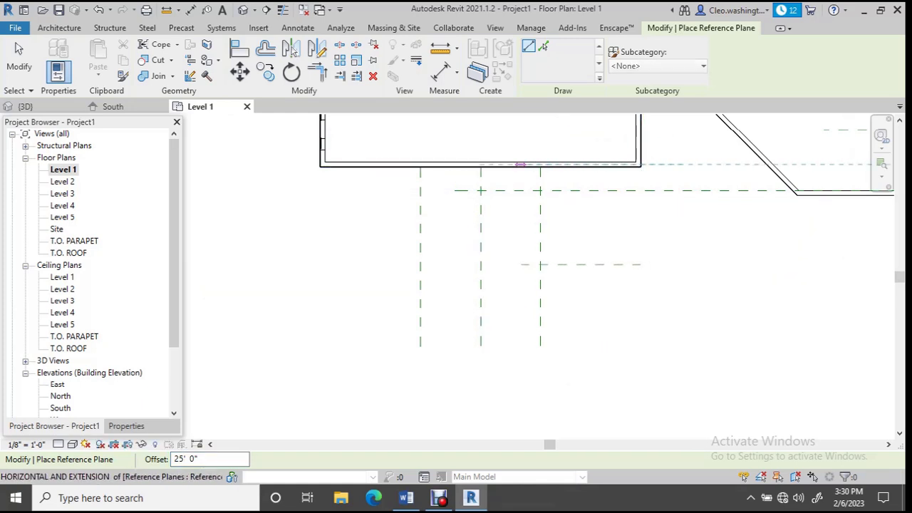
scroll(640, 167, "up", 3)
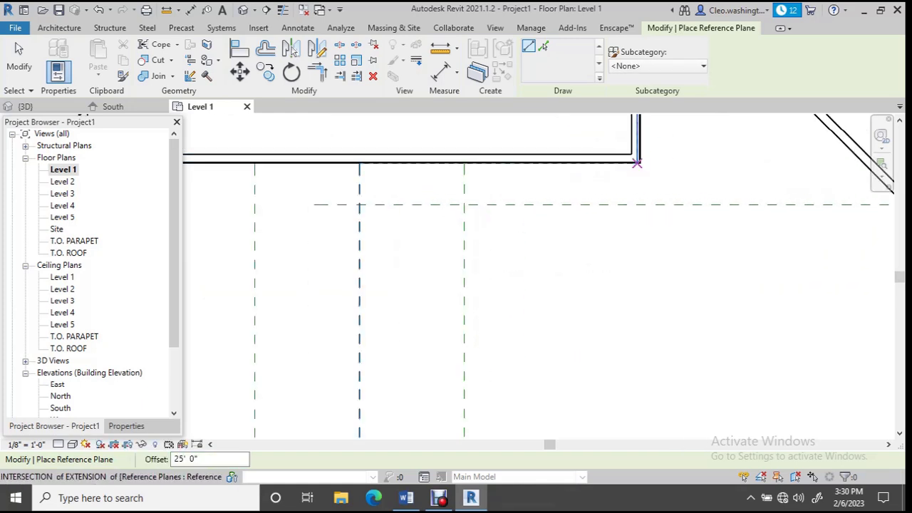
left_click(637, 164)
scroll(579, 167, "down", 3)
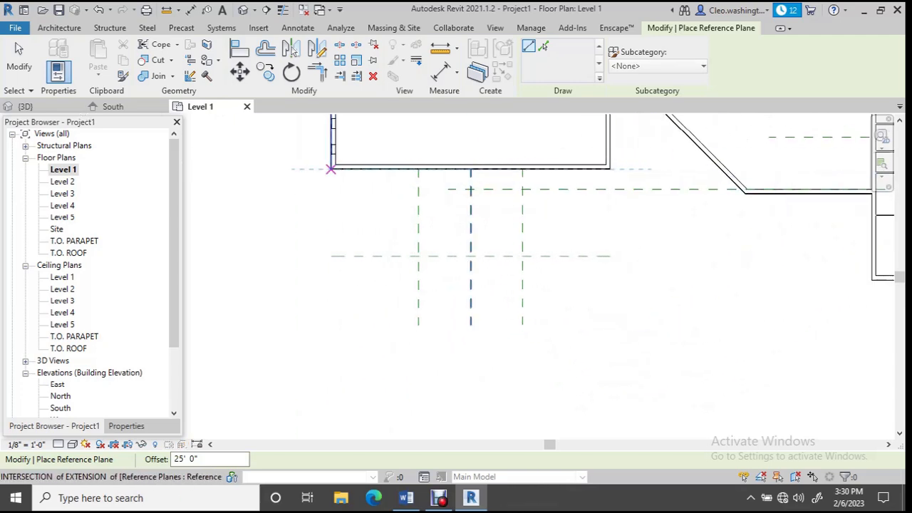
left_click(278, 169)
key("Escape")
key("Escape")
Delete the middle vertical reference plane between the two offset planes
scroll(470, 259, "up", 2)
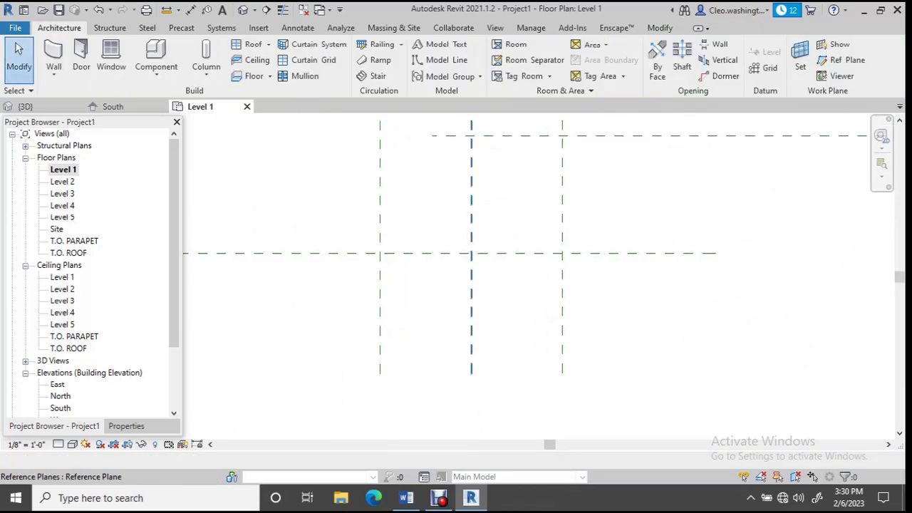
left_click(471, 260)
scroll(481, 239, "down", 1)
key("Delete")
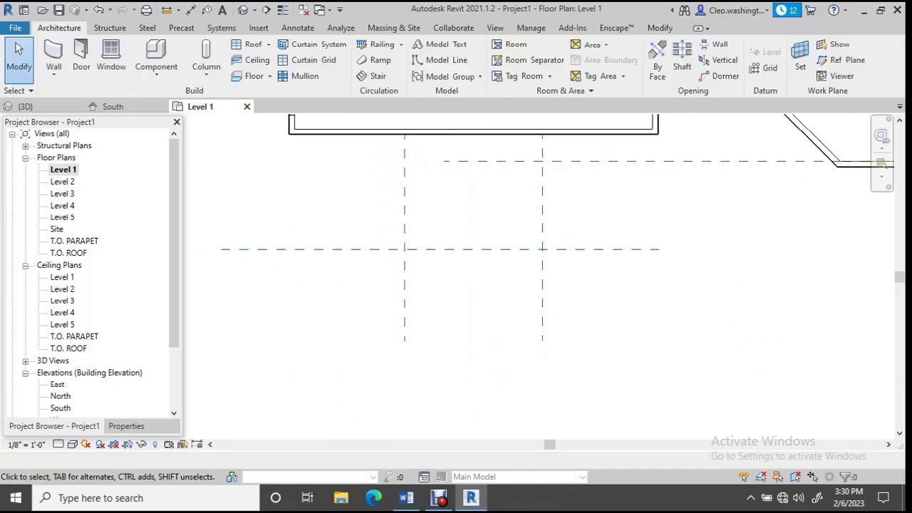
Shorten the horizontal reference plane just below the wing so its west end stops east of the vertical planes
scroll(507, 206, "down", 1)
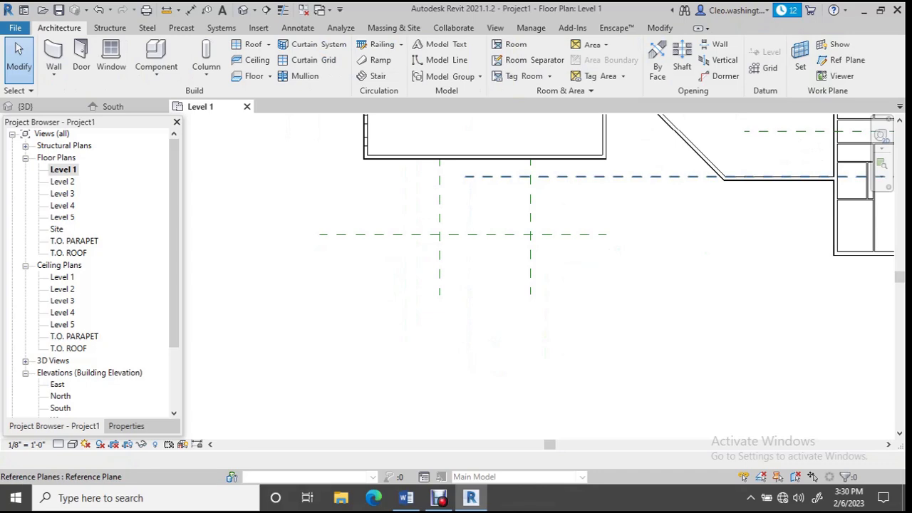
left_click(578, 176)
left_click_drag(466, 176, 554, 176)
key("Escape")
scroll(497, 194, "up", 3)
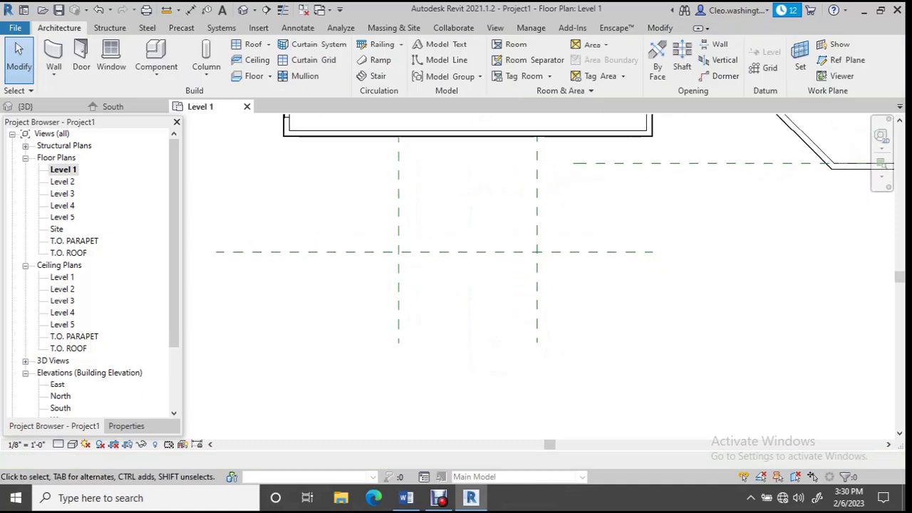
Create walls similar to the wing's south wall, tracing the reference planes as a three-sided projection 25' 0" deep
scroll(507, 204, "down", 2)
middle_click_drag(508, 205, 498, 256)
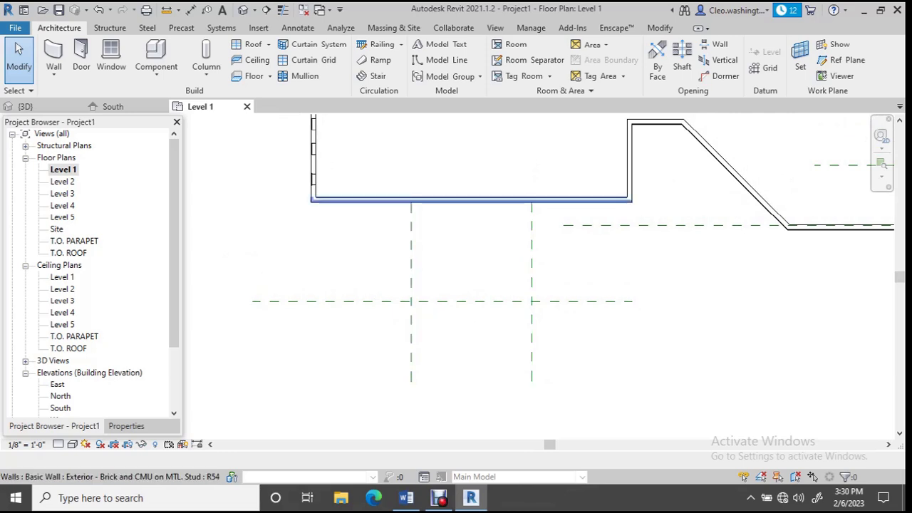
left_click(360, 199)
right_click(360, 199)
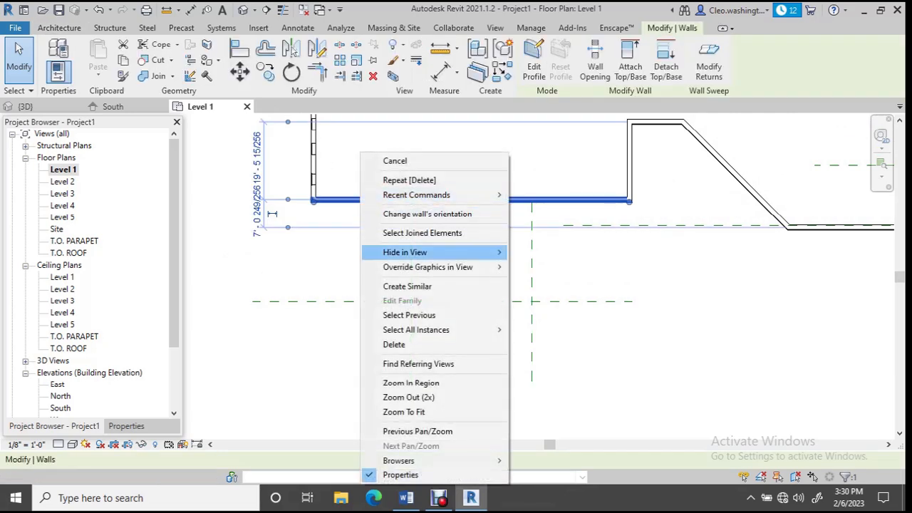
left_click(408, 287)
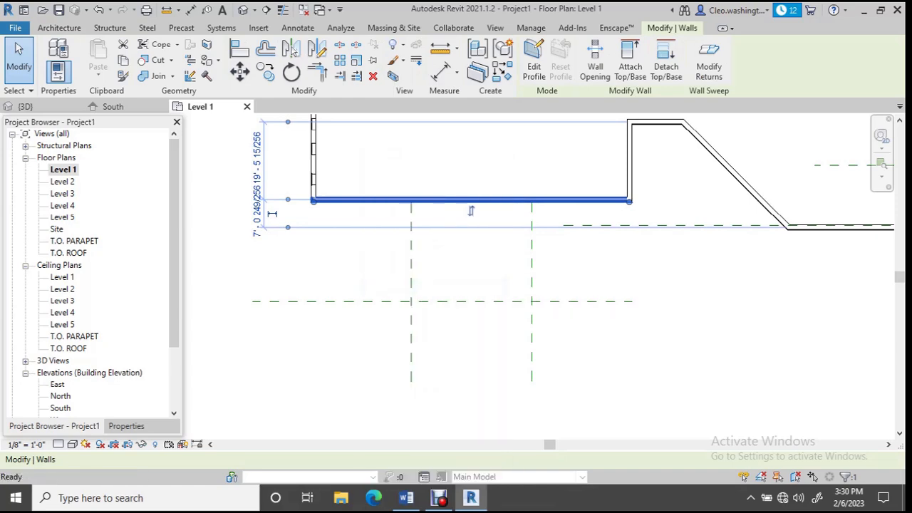
scroll(420, 217, "up", 3)
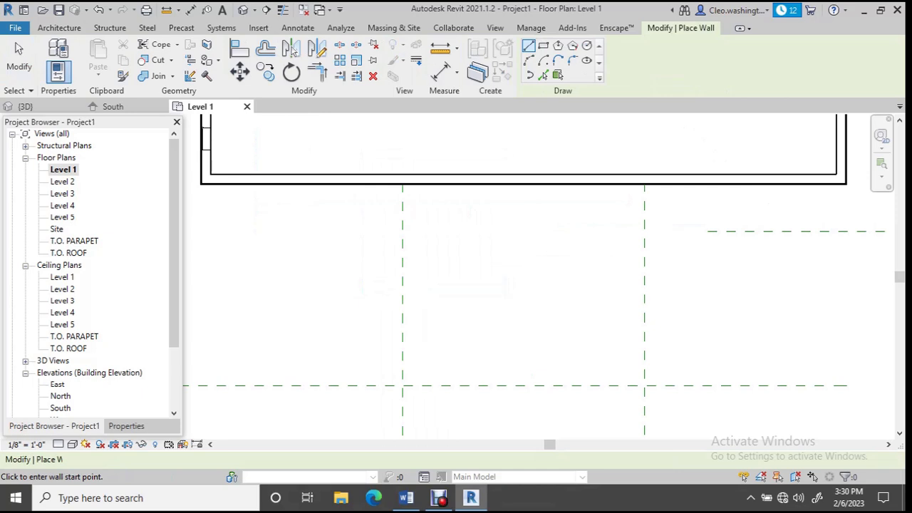
scroll(412, 204, "up", 2)
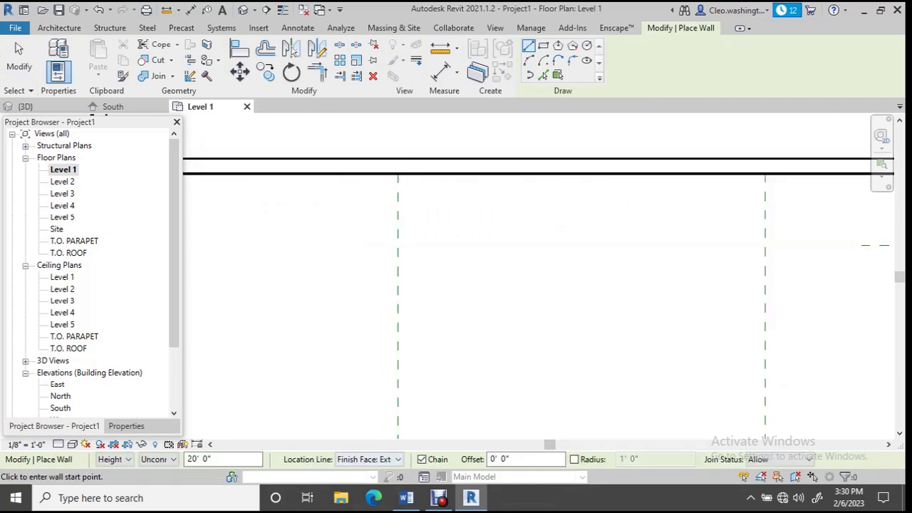
scroll(432, 270, "down", 3)
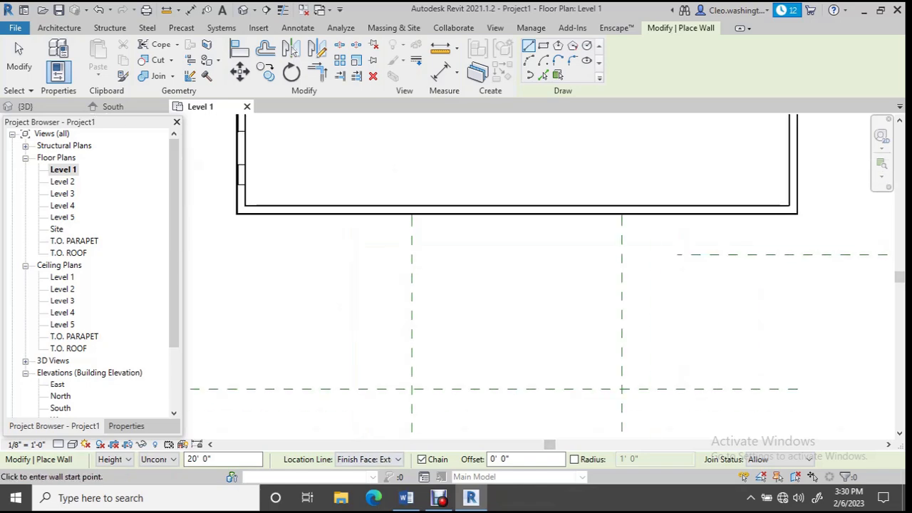
scroll(421, 248, "up", 1)
left_click(415, 226)
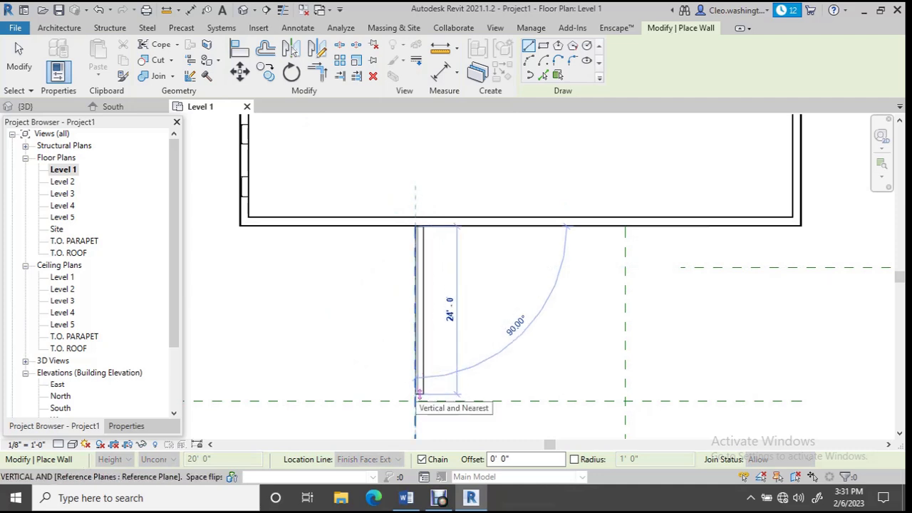
left_click(419, 400)
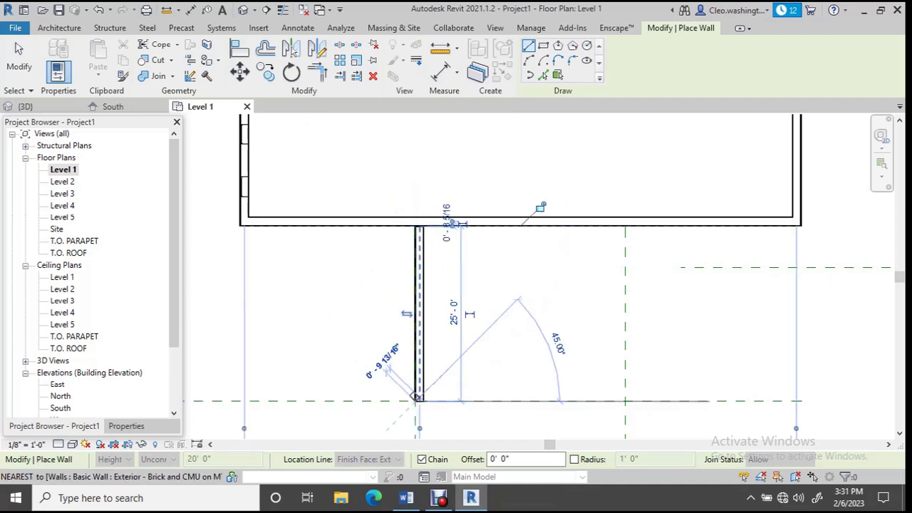
left_click(625, 400)
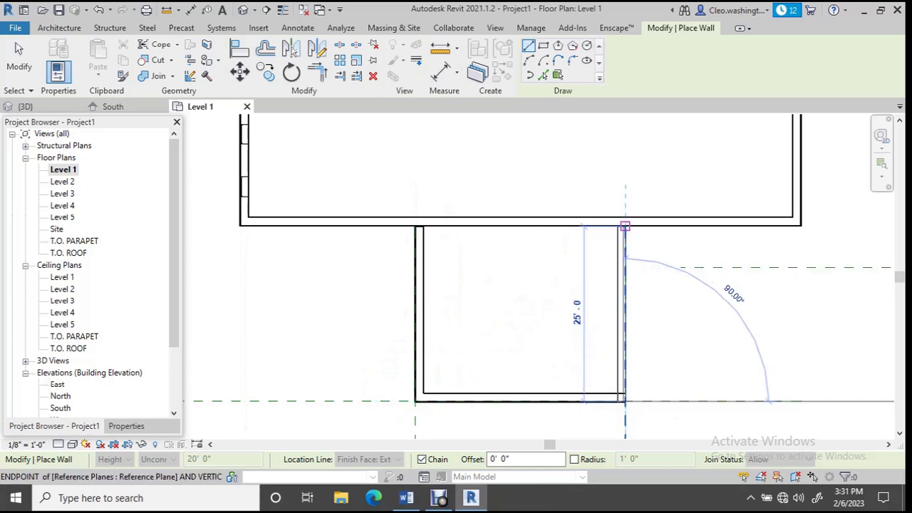
left_click(625, 226)
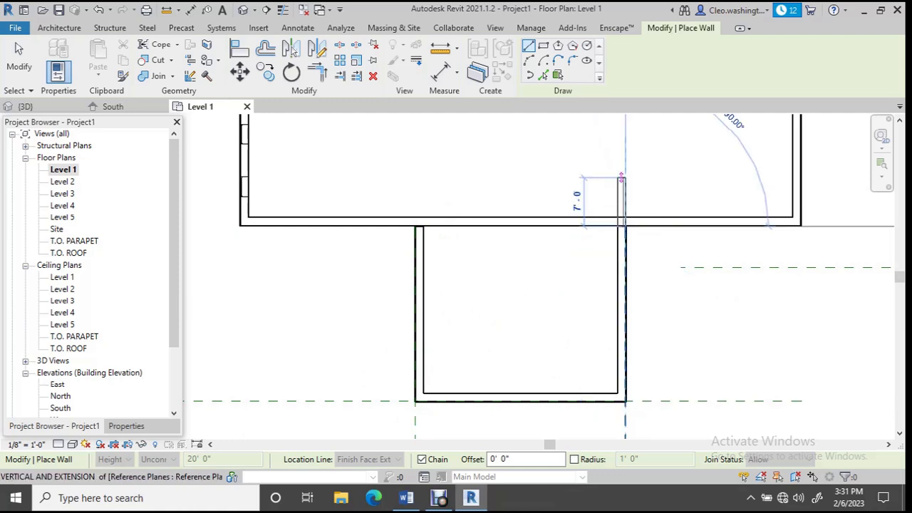
End the wall command and extend the projecting room's west wall north so it joins the wing's south wall
key("Escape")
scroll(431, 221, "down", 2)
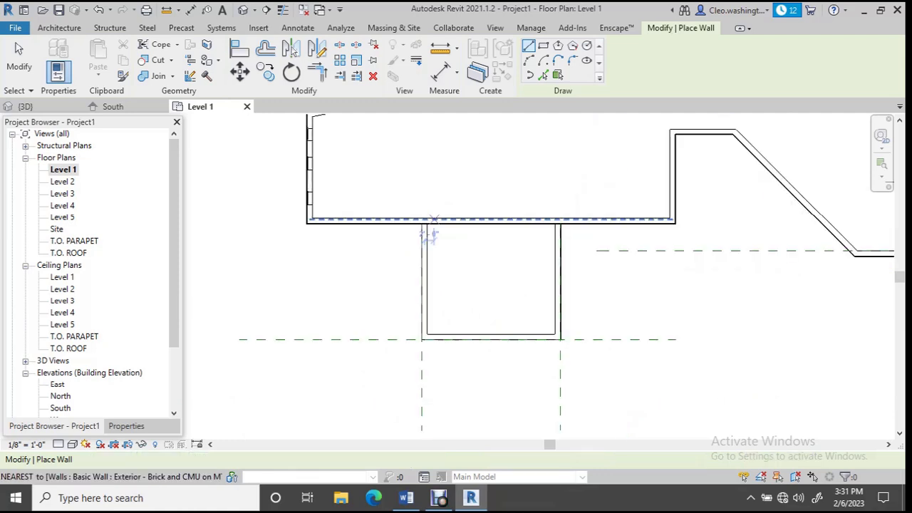
scroll(431, 222, "up", 6)
key("Escape")
key("Escape")
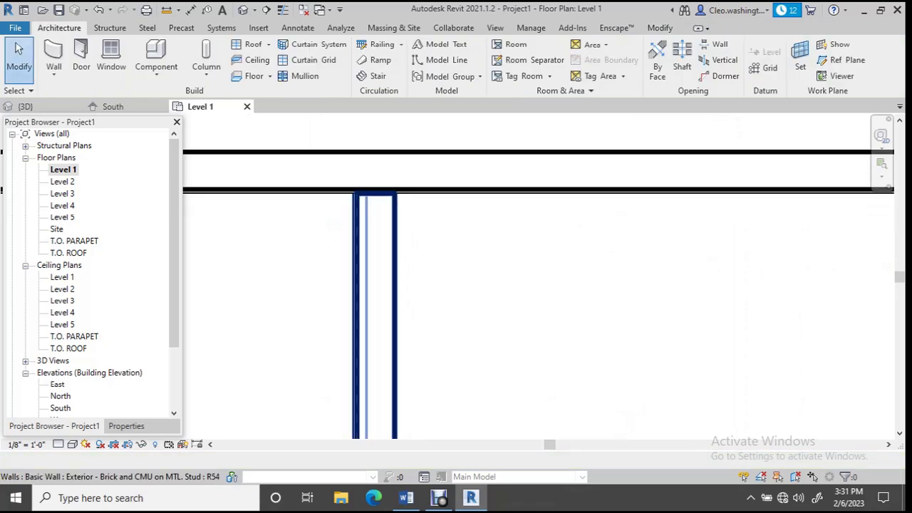
left_click(394, 232)
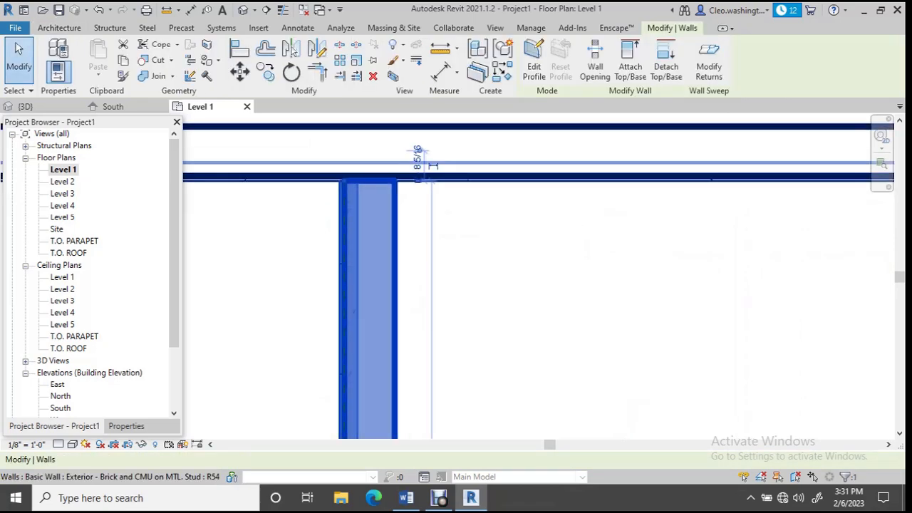
left_click_drag(418, 152, 344, 163)
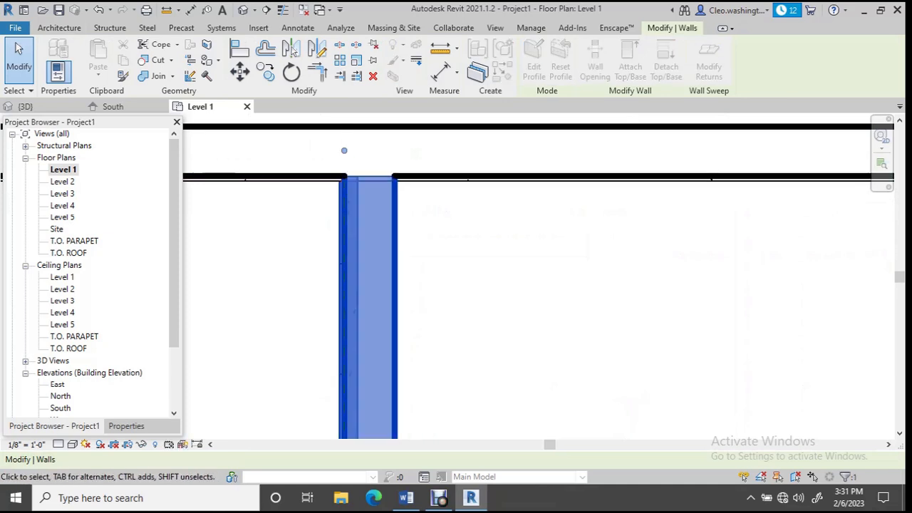
key("Escape")
scroll(465, 229, "down", 5)
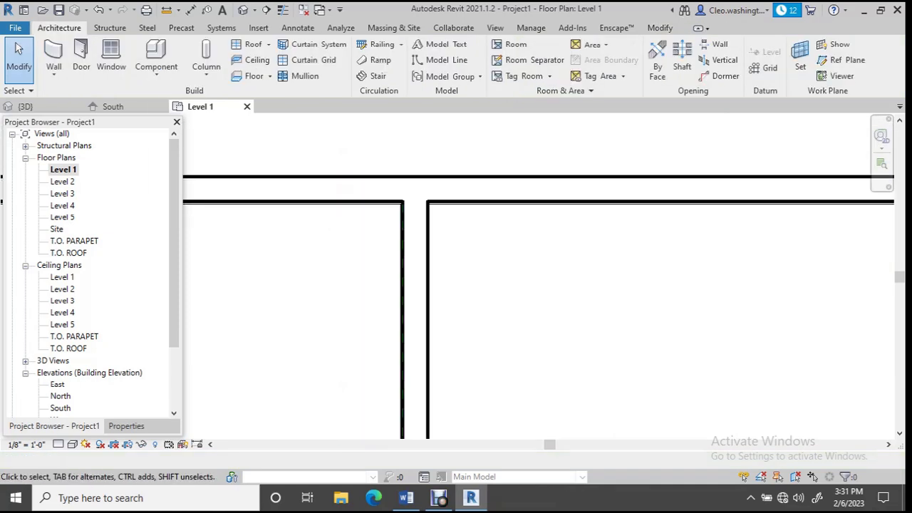
Extend the projecting room's east wall north so it joins the wing's south wall
scroll(353, 232, "up", 4)
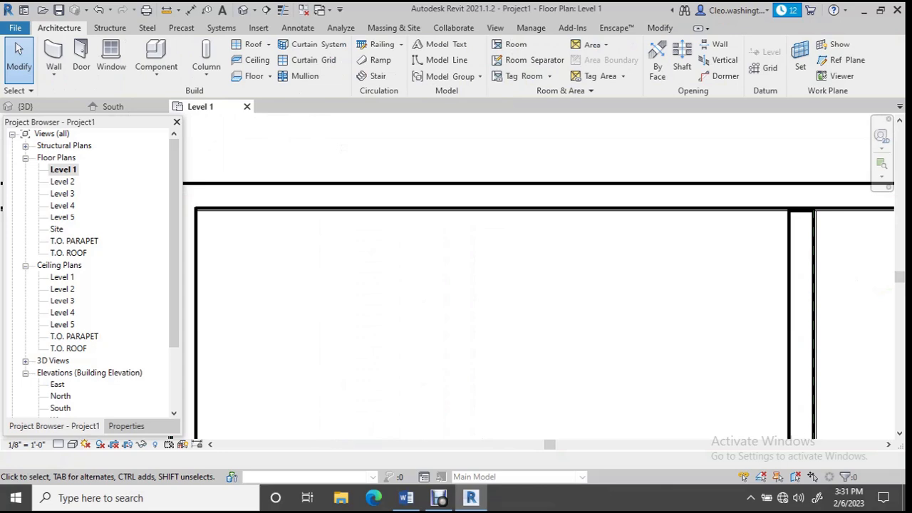
scroll(805, 210, "up", 3)
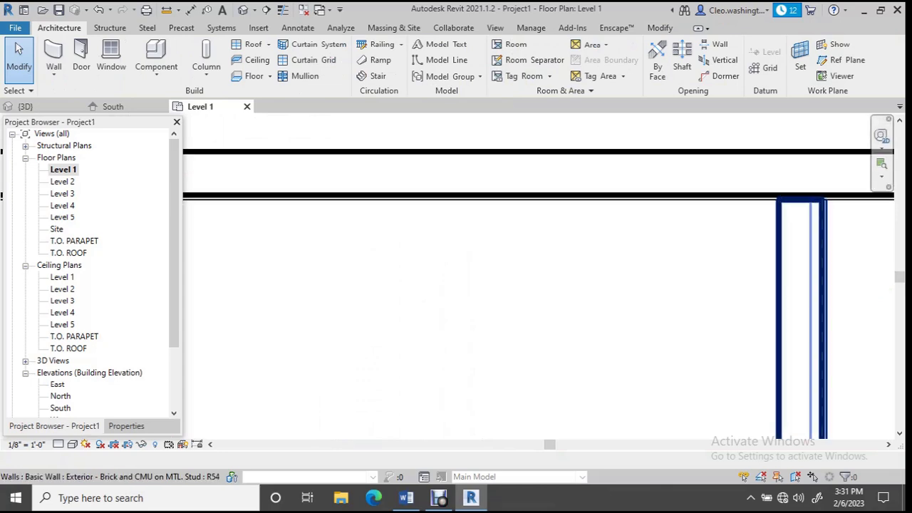
left_click(826, 196)
left_click_drag(828, 192, 827, 158)
key("Escape")
scroll(556, 300, "down", 8)
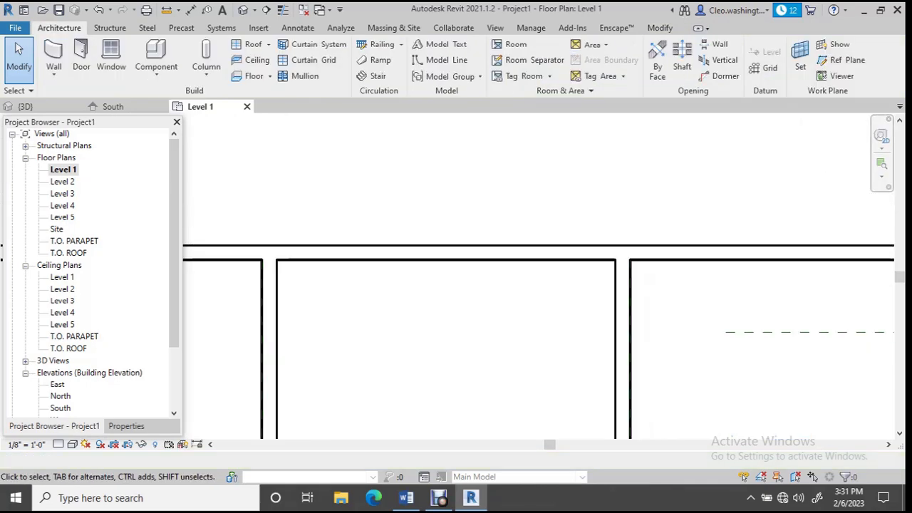
scroll(791, 256, "down", 2)
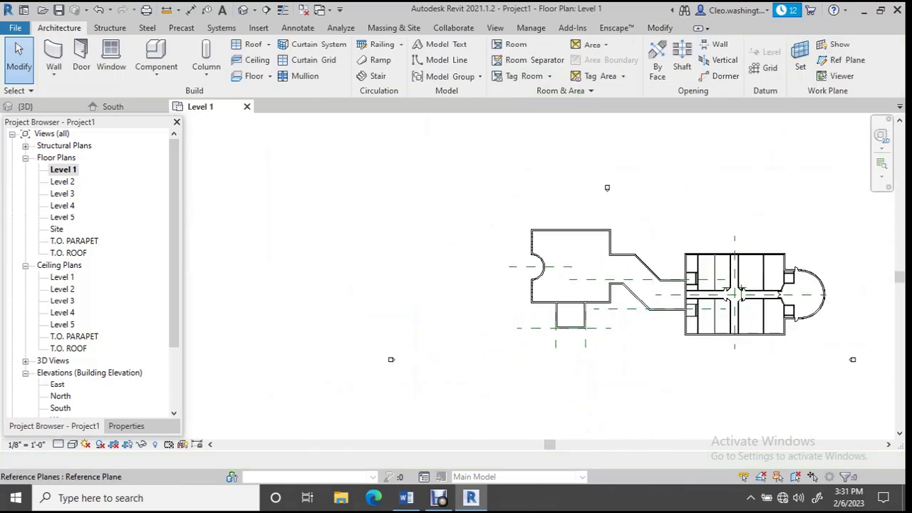
Examine the projecting room and its exterior walls in the 3D view, along with the whole building
left_click(26, 106)
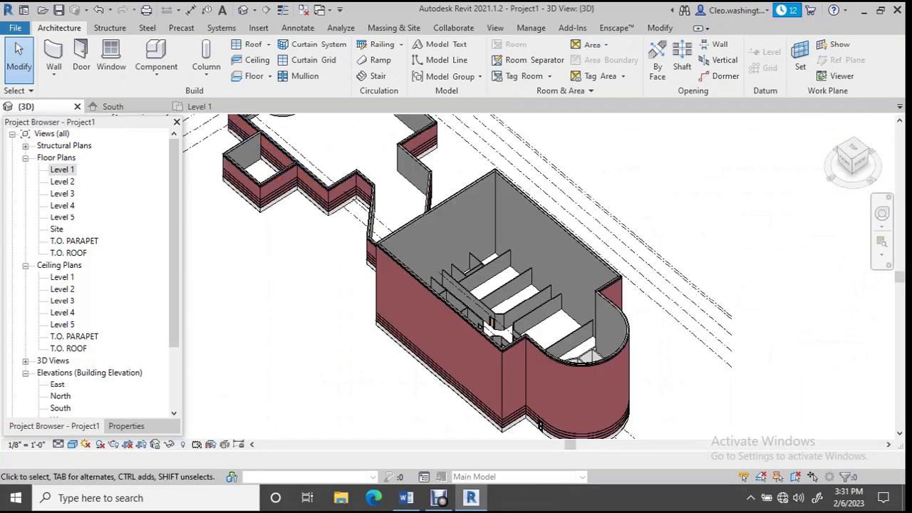
scroll(261, 187, "down", 2)
middle_click_drag(257, 179, 319, 217)
scroll(317, 220, "up", 3)
scroll(356, 246, "up", 4)
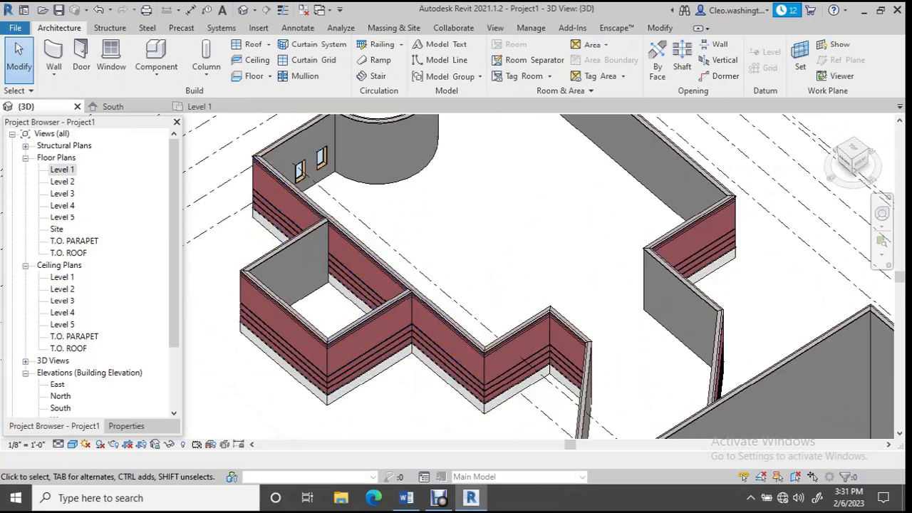
scroll(401, 321, "down", 4)
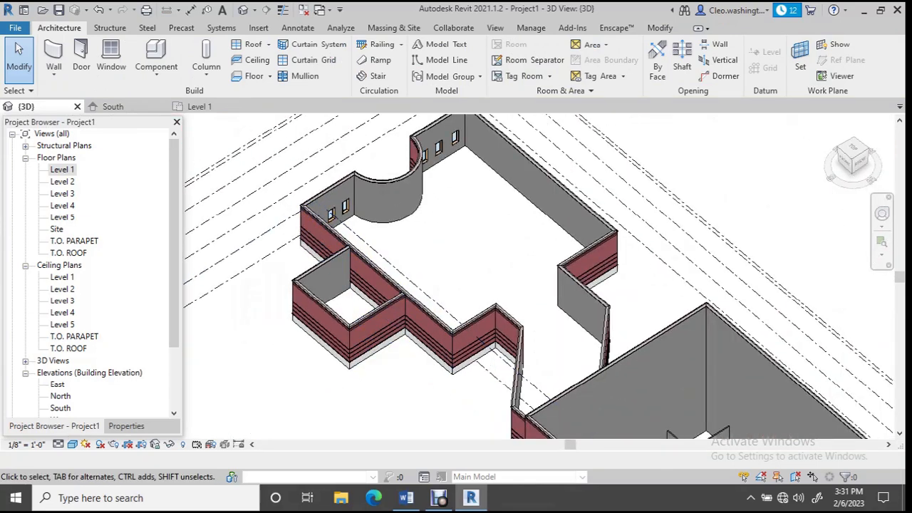
scroll(474, 297, "down", 3)
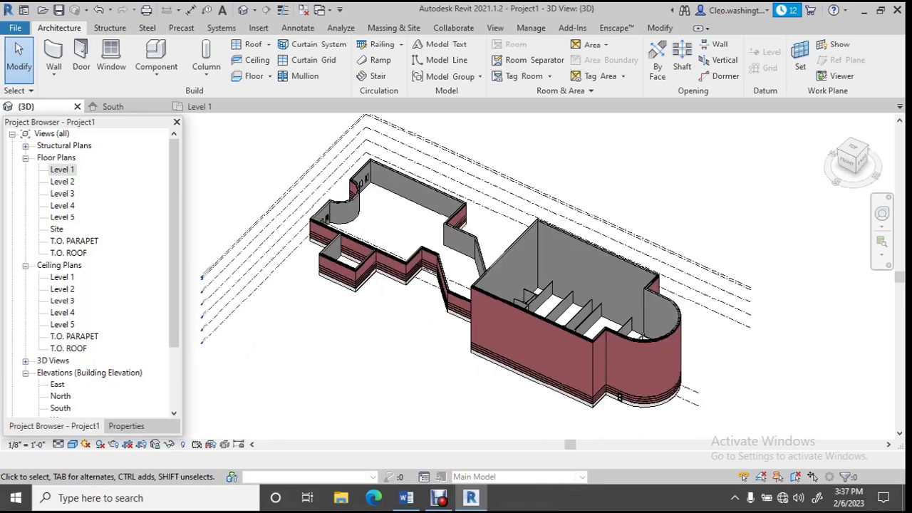
scroll(513, 282, "down", 2)
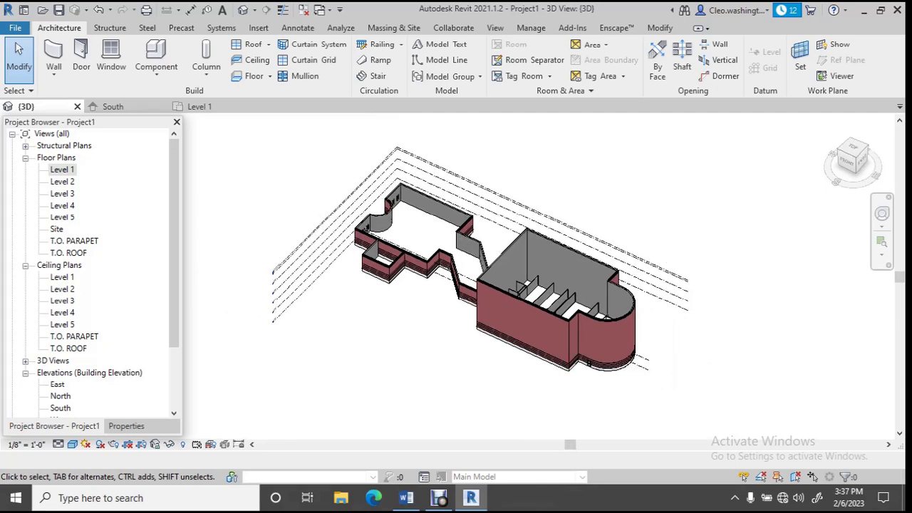
scroll(524, 285, "up", 4)
scroll(547, 292, "down", 4)
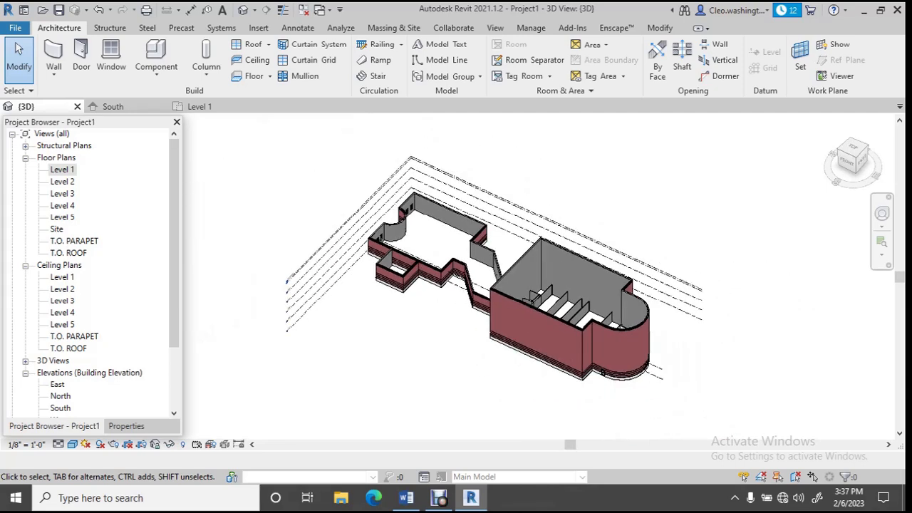
Return to the Level 1 floor plan and examine the projecting room and the overall building layout
key("ctrl+Tab")
scroll(628, 265, "up", 3)
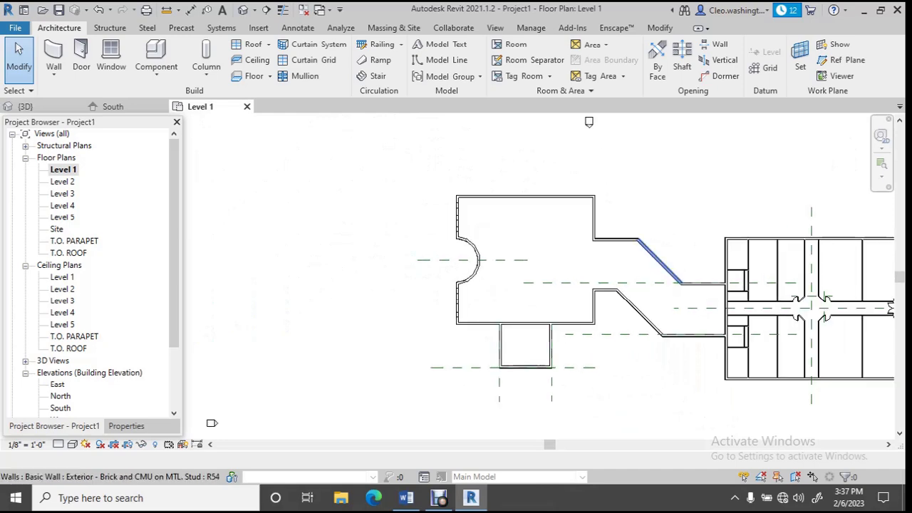
scroll(627, 266, "down", 1)
scroll(603, 143, "down", 1)
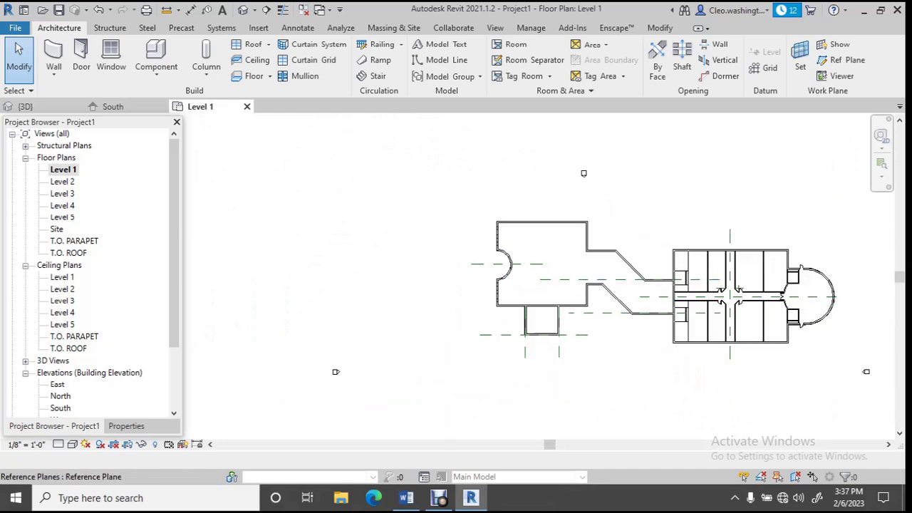
scroll(584, 173, "up", 3)
scroll(613, 314, "up", 2)
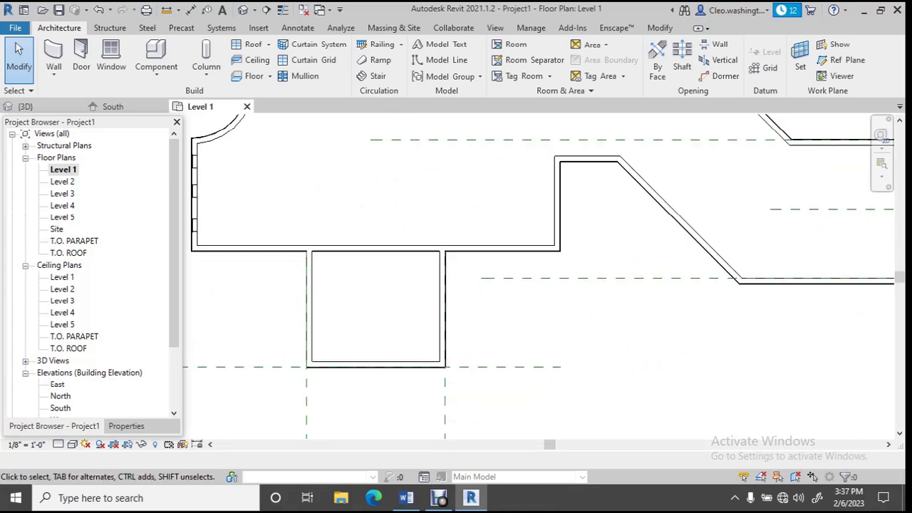
scroll(377, 140, "down", 2)
middle_click_drag(513, 201, 306, 198)
scroll(452, 356, "down", 2)
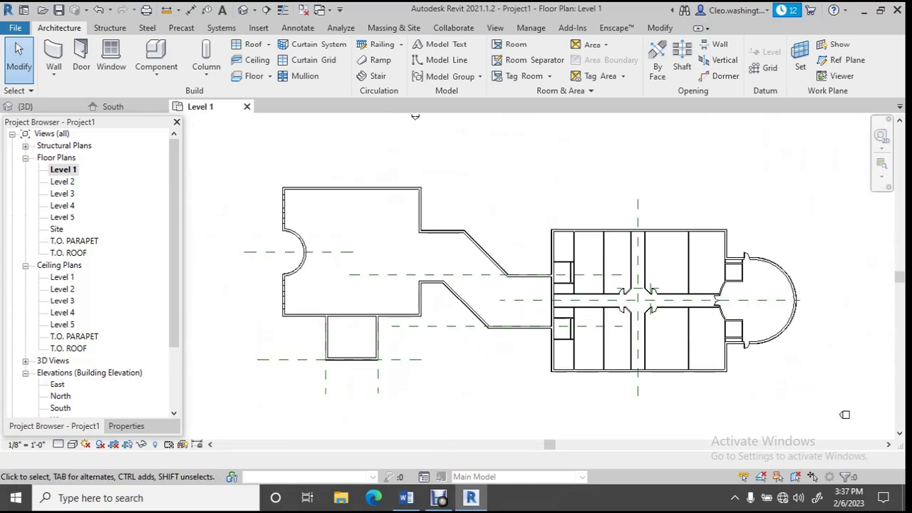
scroll(467, 350, "up", 1)
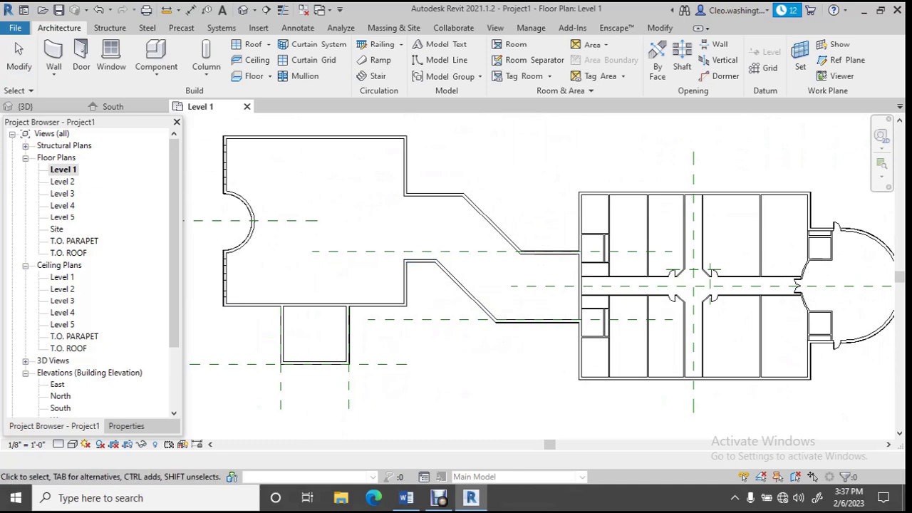
Try moving the projecting room's south wall relative to the horizontal reference plane, and undo the moves
scroll(293, 399, "up", 3)
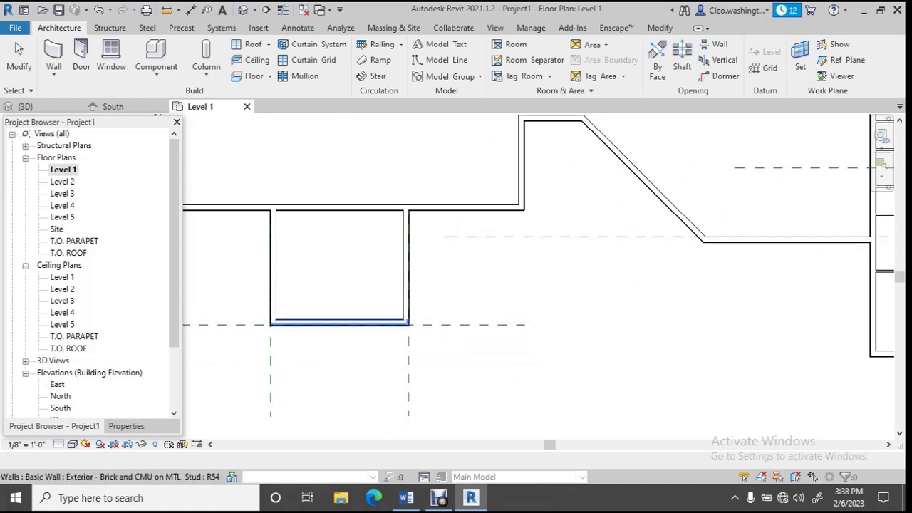
scroll(351, 322, "up", 2)
left_click(342, 321)
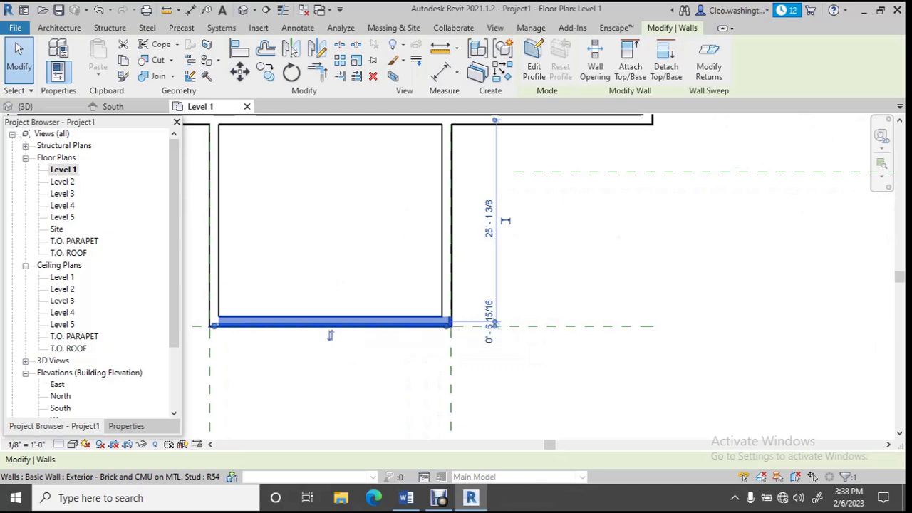
mouse_move(325, 322)
left_mouse_down()
mouse_move(324, 279)
mouse_move(325, 330)
left_mouse_up()
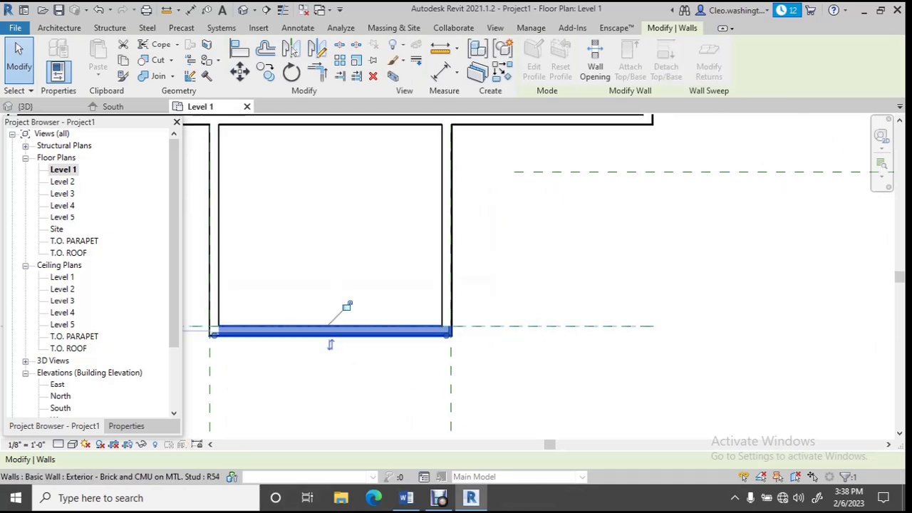
key("Escape")
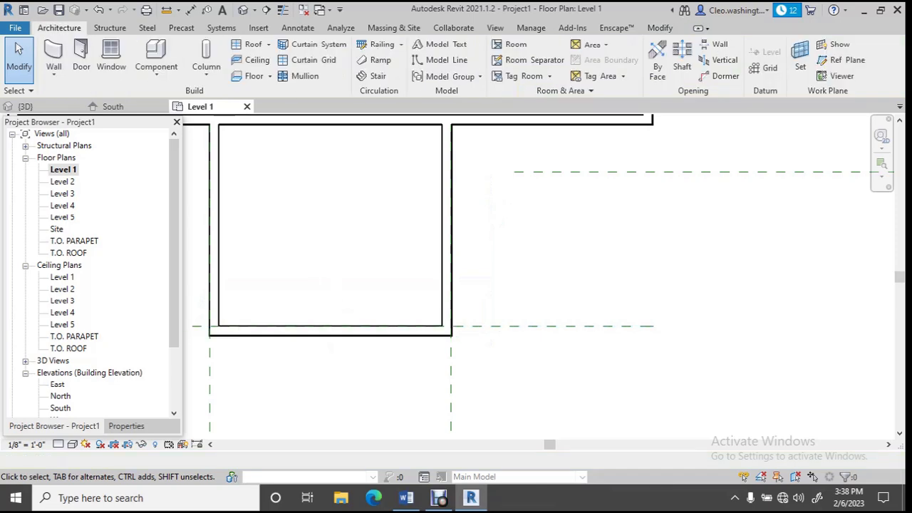
key("ctrl+z")
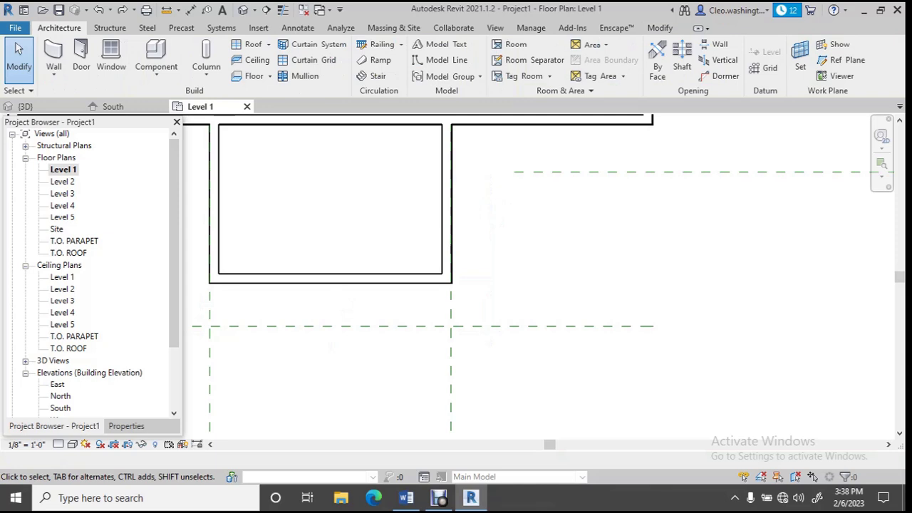
key("ctrl+z")
Move the projecting room's south wall north and set its distance from the horizontal reference plane to 2' 6"
left_click(330, 324)
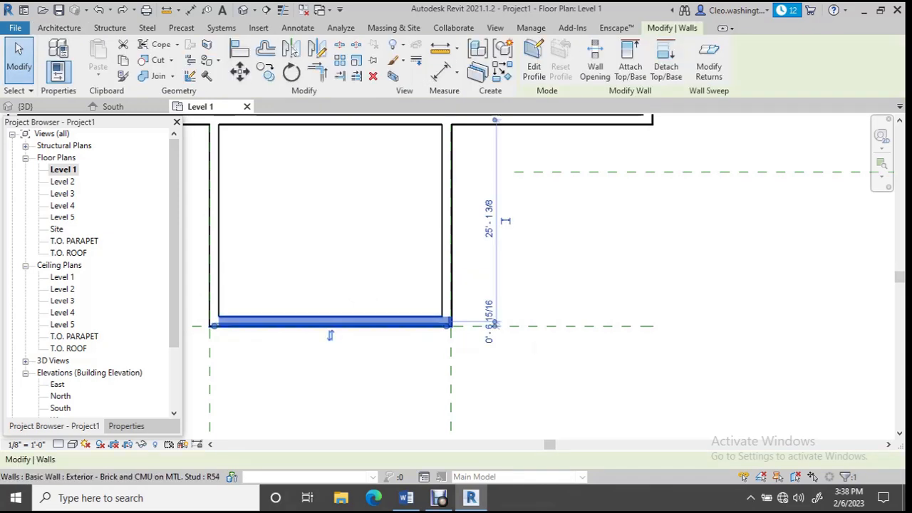
left_click_drag(330, 323, 335, 303)
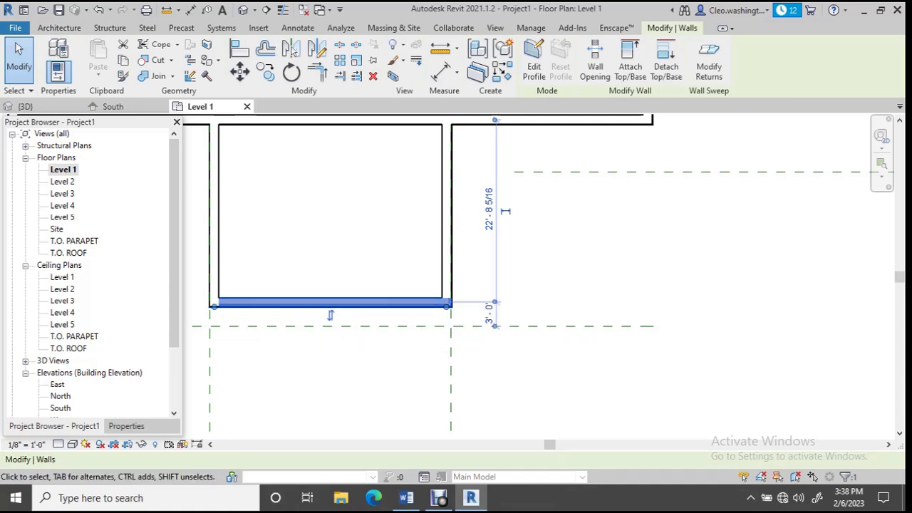
left_click(489, 314)
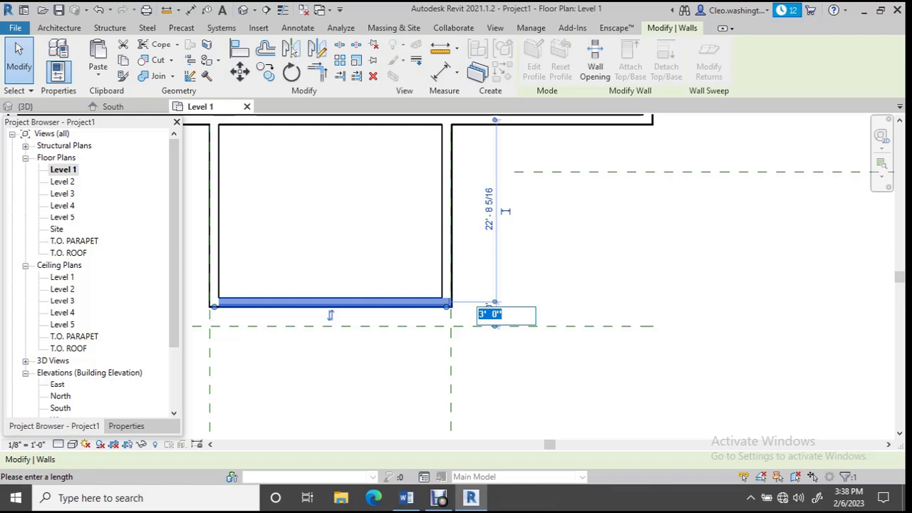
type("2' - 6")
key("Return")
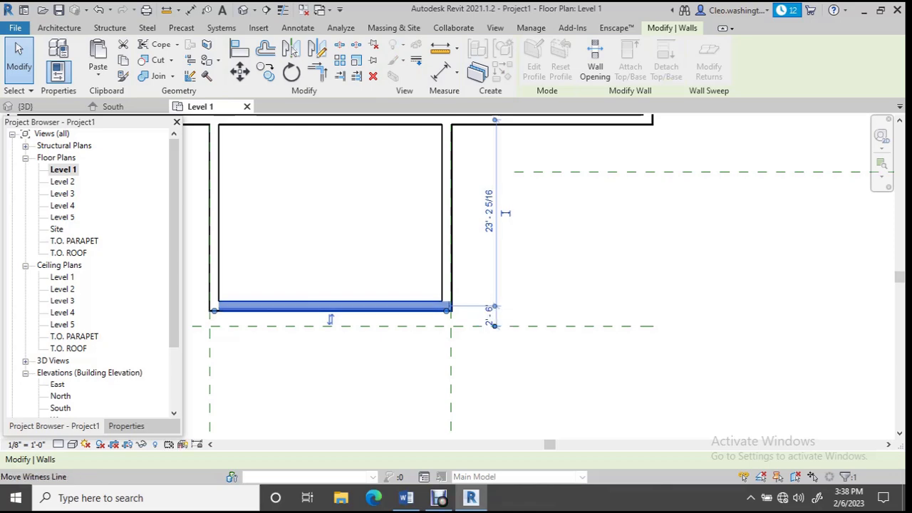
key("Escape")
Examine the Level 1 plan from the projecting room's southeast corner across to the east block's partitions and corridors
scroll(371, 303, "down", 2)
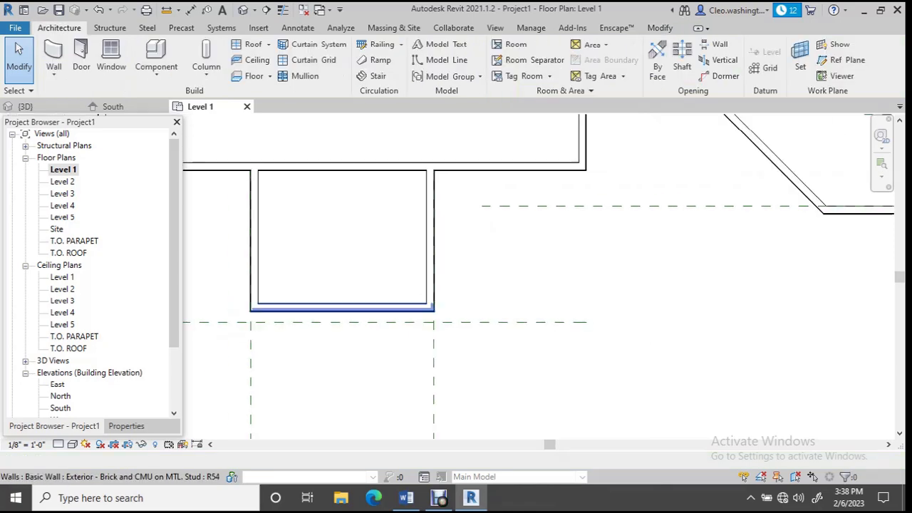
scroll(364, 314, "down", 1)
scroll(377, 312, "up", 4)
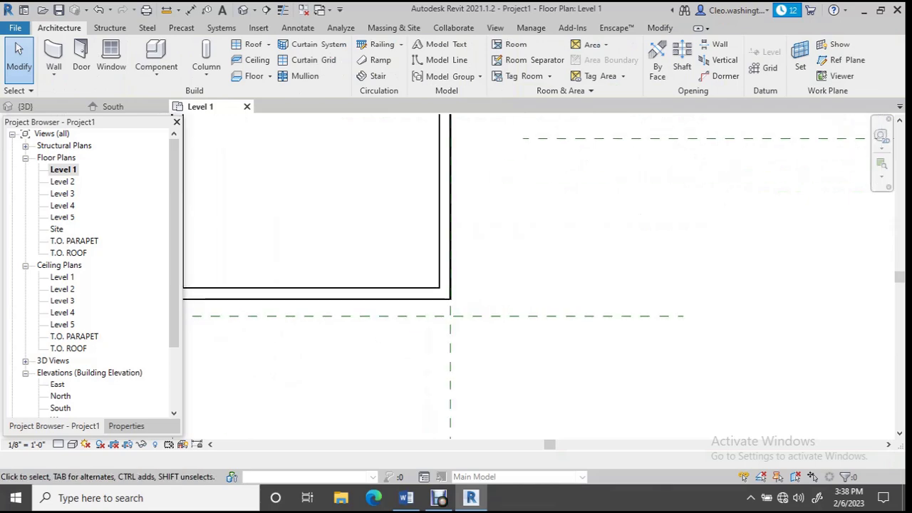
scroll(370, 249, "down", 3)
scroll(335, 275, "down", 4)
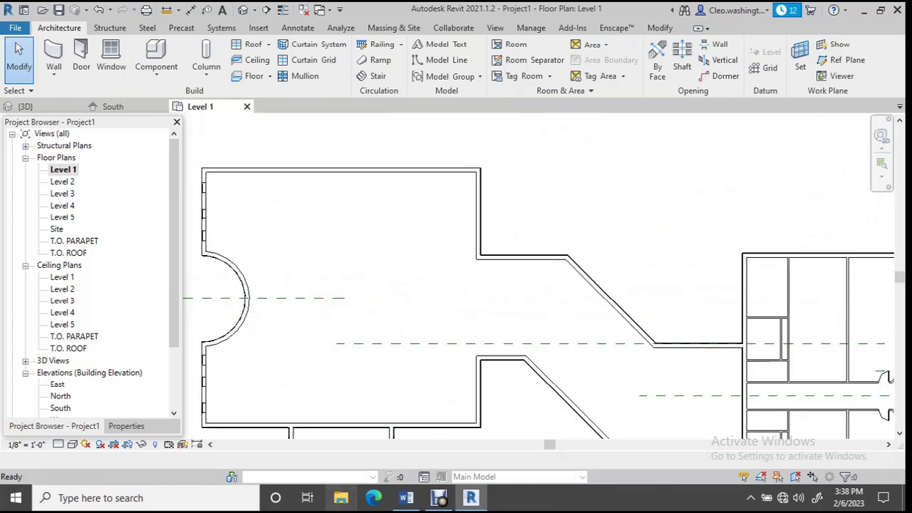
scroll(418, 226, "down", 2)
scroll(415, 242, "up", 2)
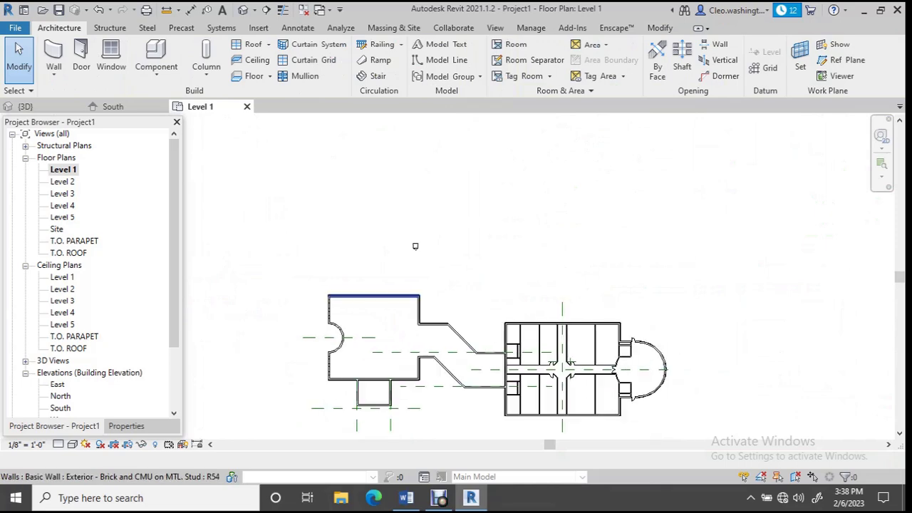
scroll(456, 347, "up", 5)
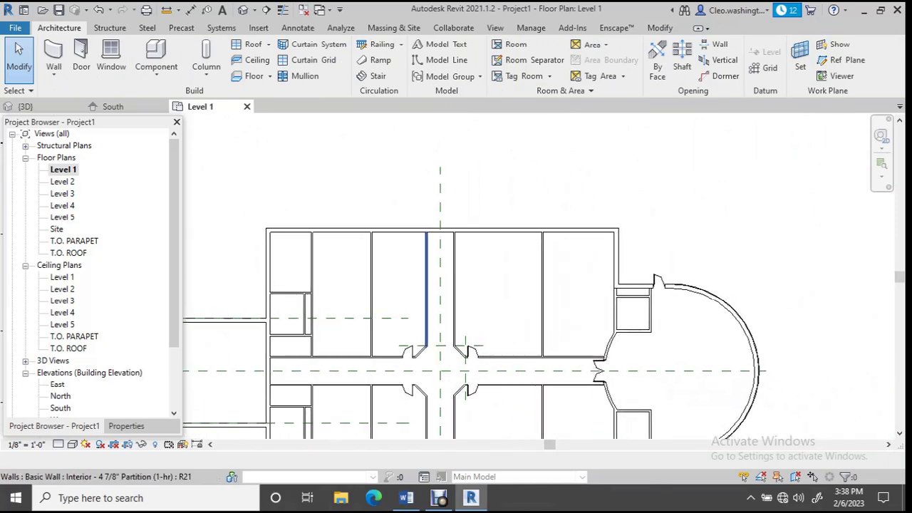
scroll(503, 309, "up", 2)
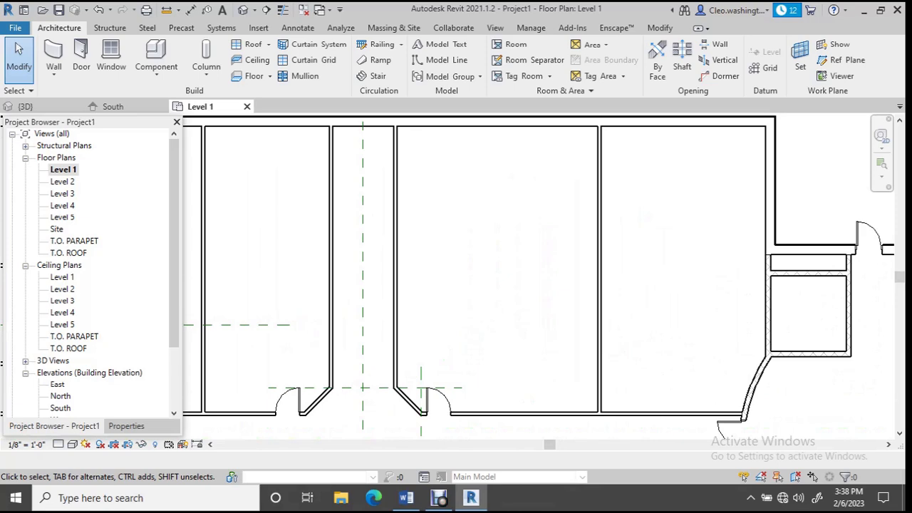
Try copying the partition on the east side of the north corridor into the adjacent east room, and undo the copy
scroll(459, 285, "up", 1)
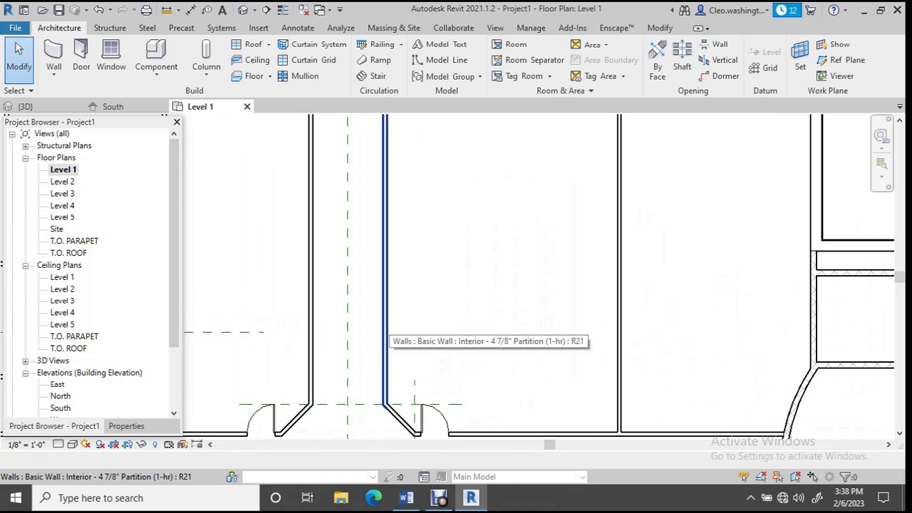
left_click(385, 328)
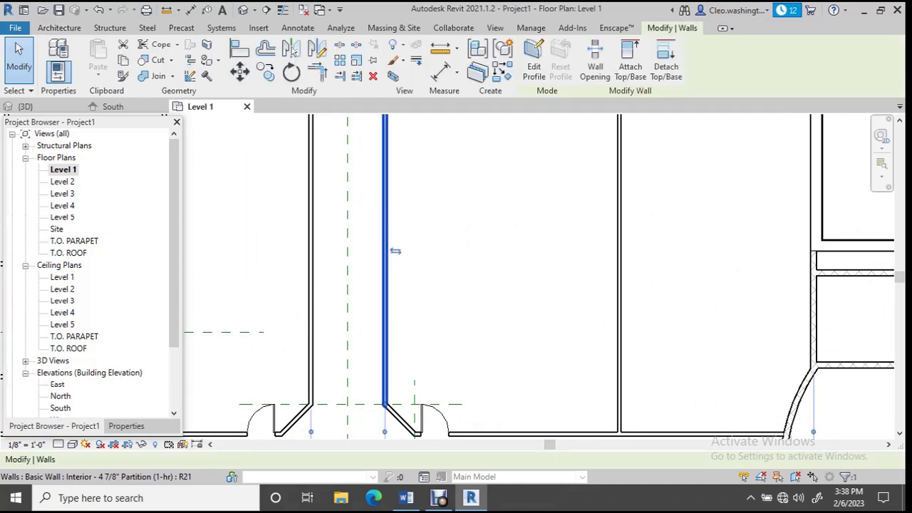
key("r")
key("o")
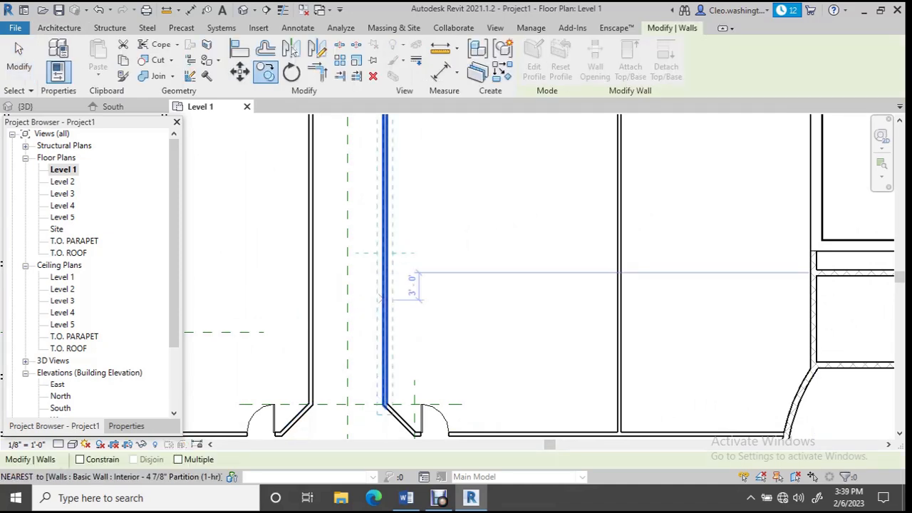
left_click(386, 300)
left_click(495, 311)
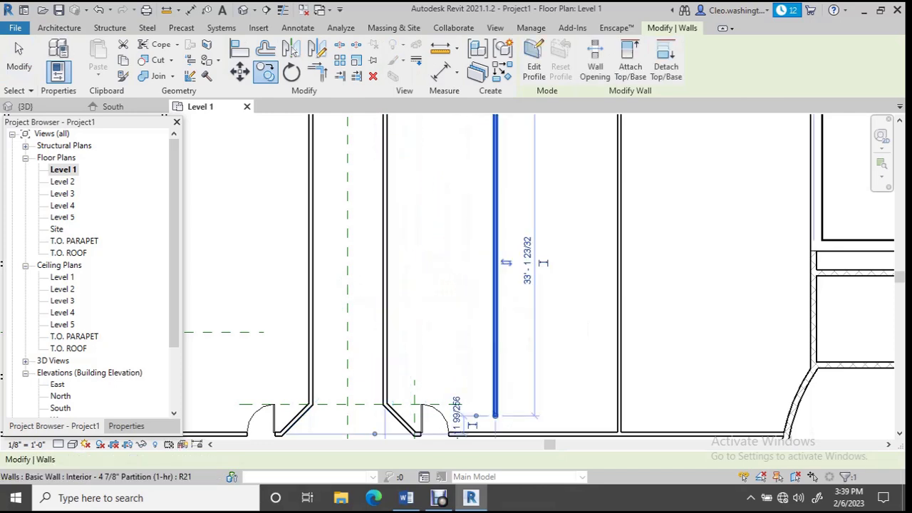
key("ctrl+z")
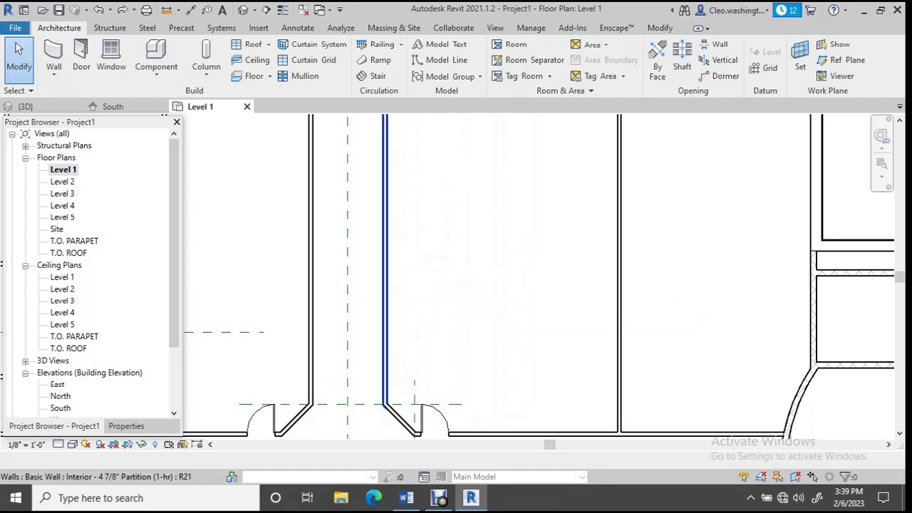
Copy the north corridor's east partition 15' 0" east with movement constrained, and undo the copy
left_click(388, 251)
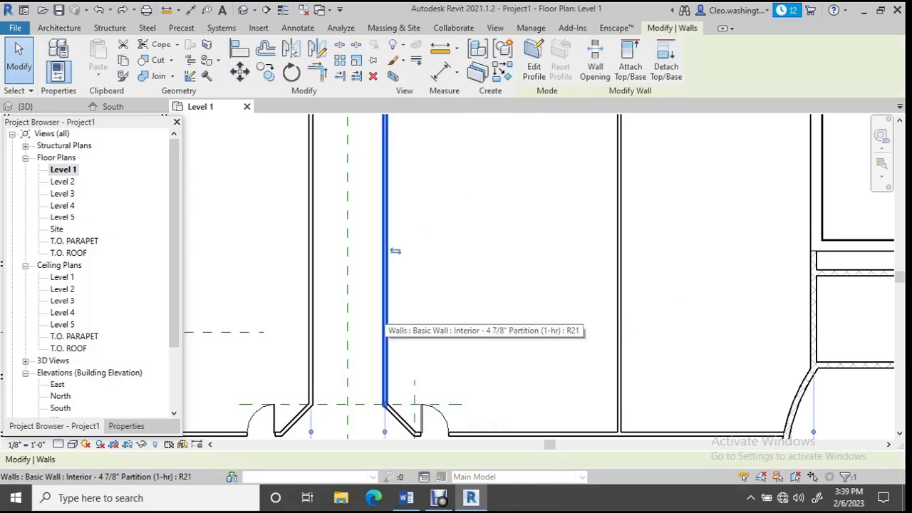
key("c")
key("o")
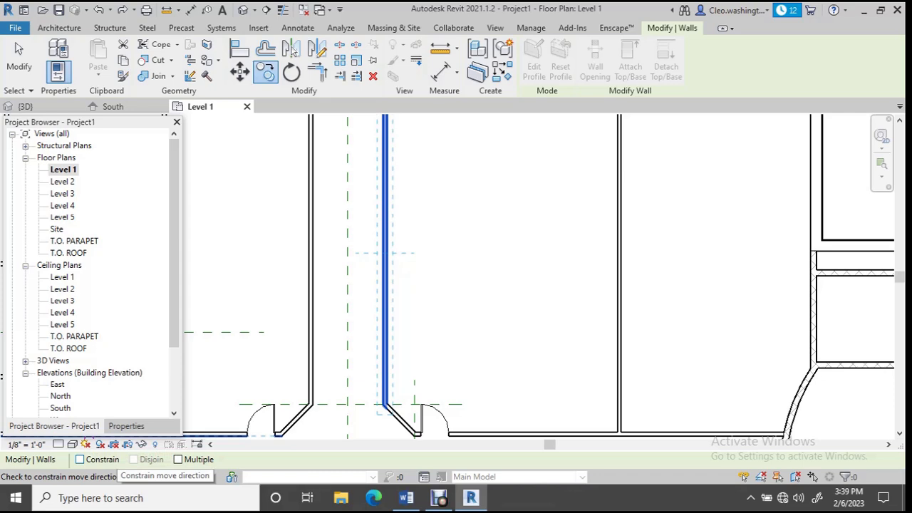
left_click(114, 460)
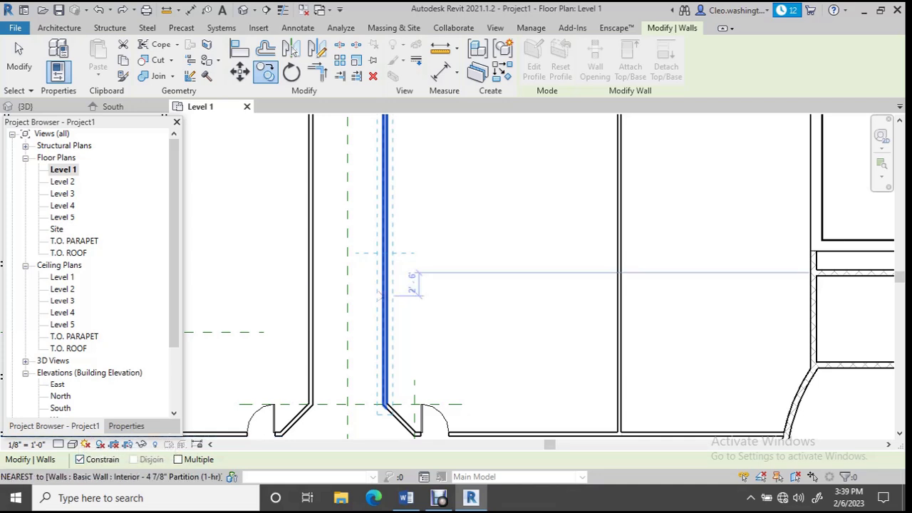
left_click(383, 295)
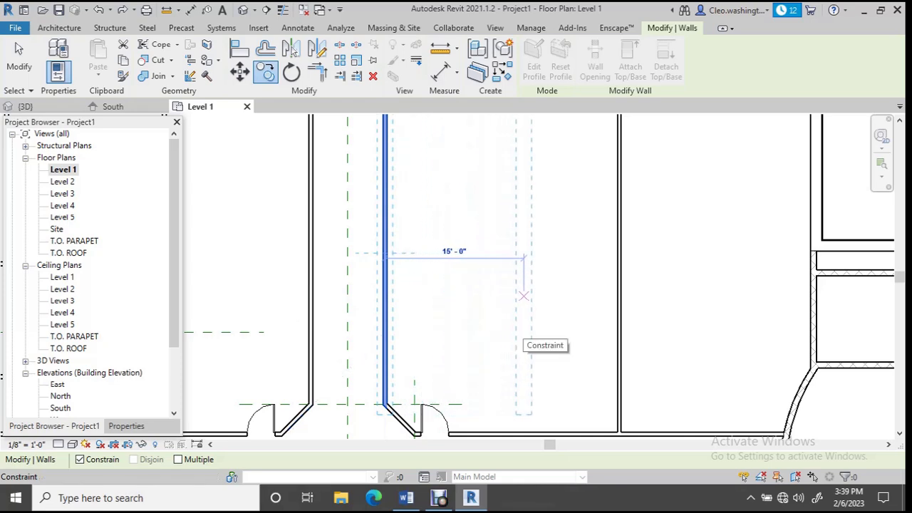
left_click(524, 295)
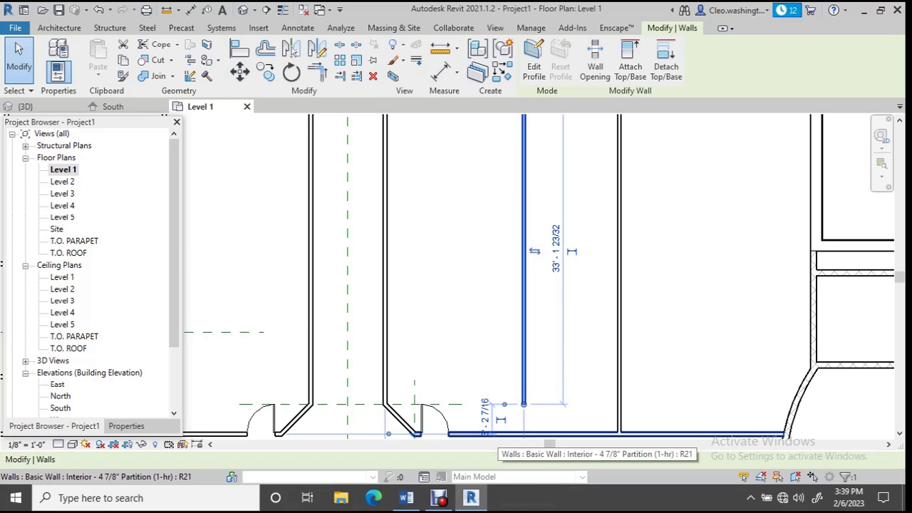
key("ctrl+z")
Draw a horizontal brick and CMU exterior wall 9' 6" long inside the room east of the north corridor
scroll(467, 420, "down", 5)
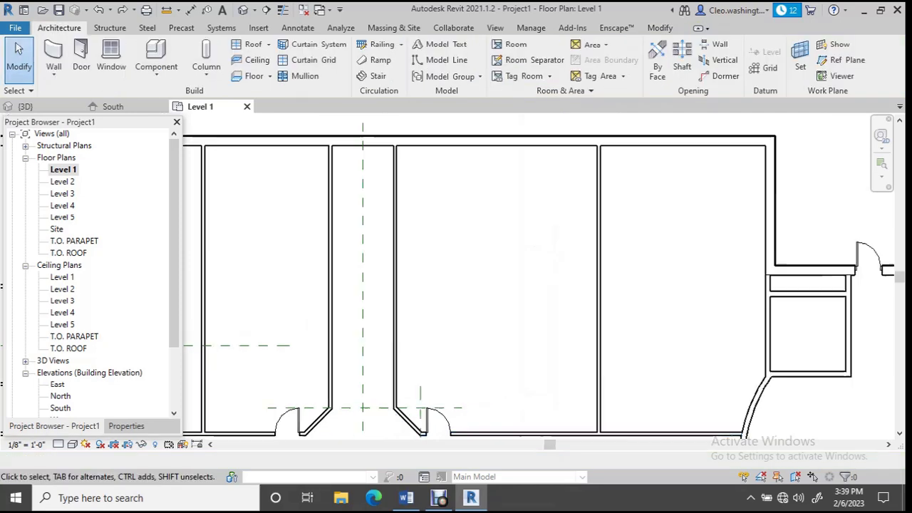
scroll(465, 358, "down", 6)
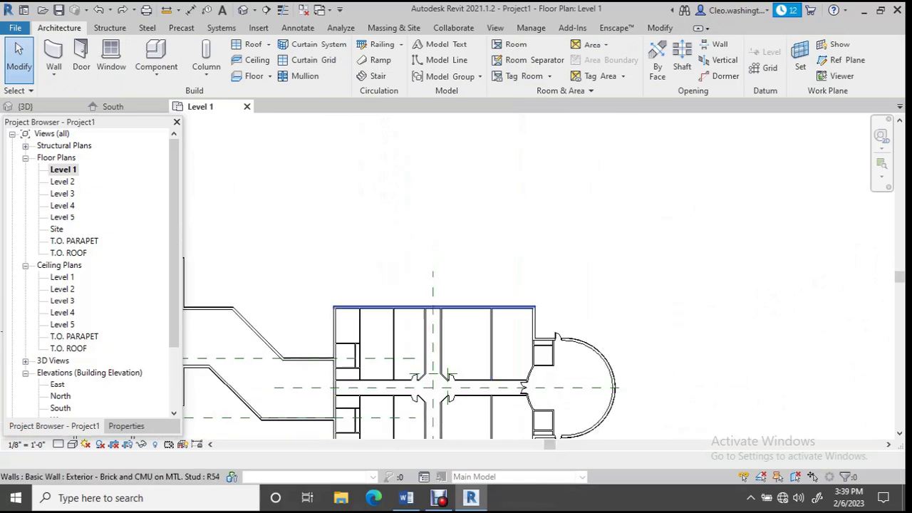
scroll(470, 345, "up", 6)
scroll(463, 352, "up", 3)
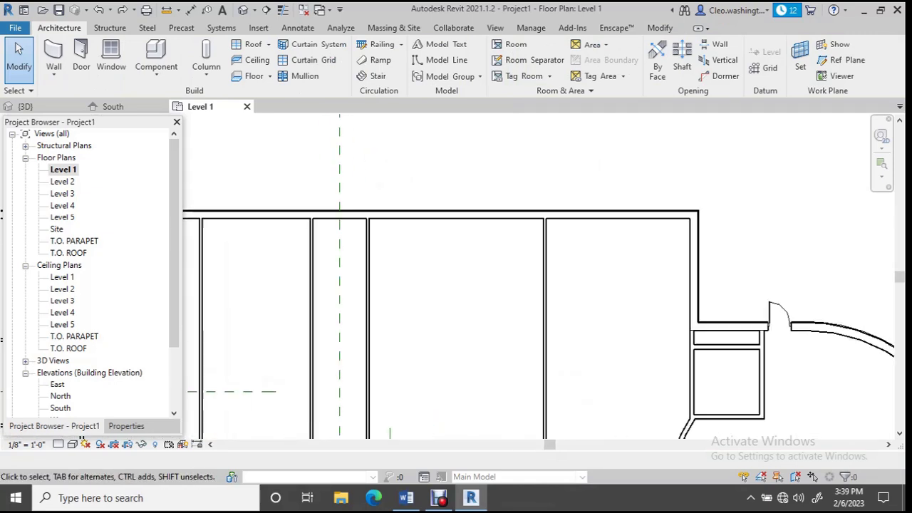
scroll(463, 351, "down", 1)
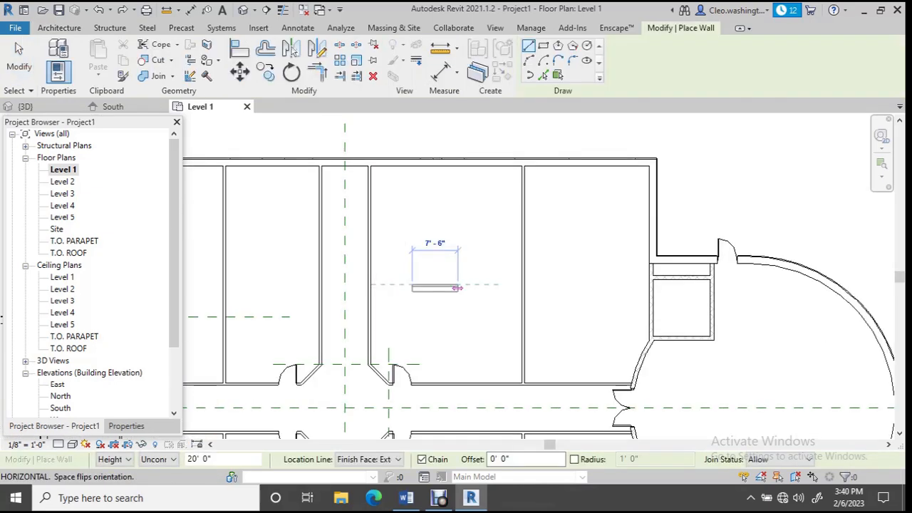
left_click(460, 288)
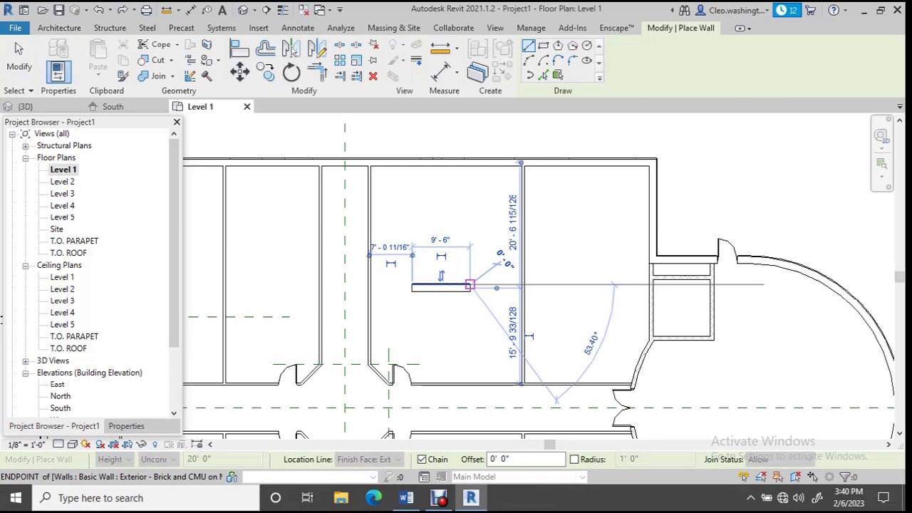
key("Escape")
key("Escape")
Rotate the short freestanding wall 90° about its default center to stand vertically, and undo the rotation
scroll(463, 288, "up", 3)
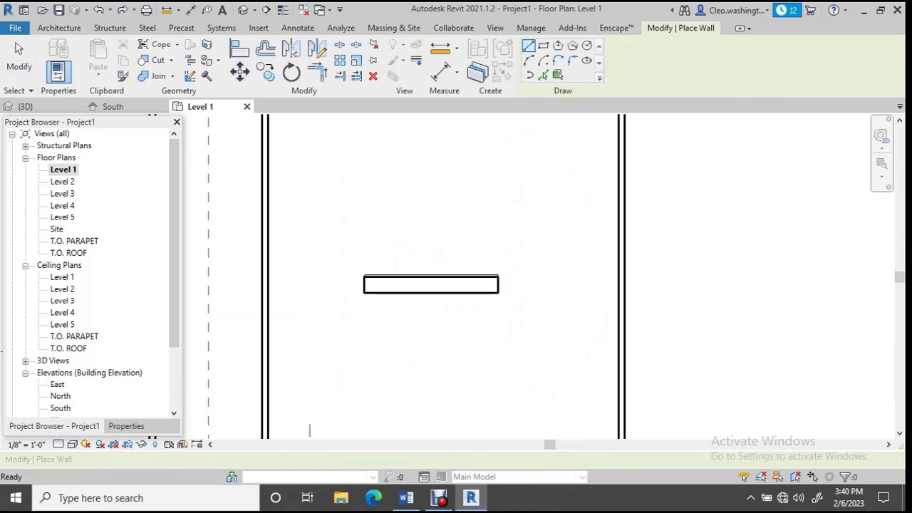
scroll(452, 291, "up", 2)
left_click(421, 284)
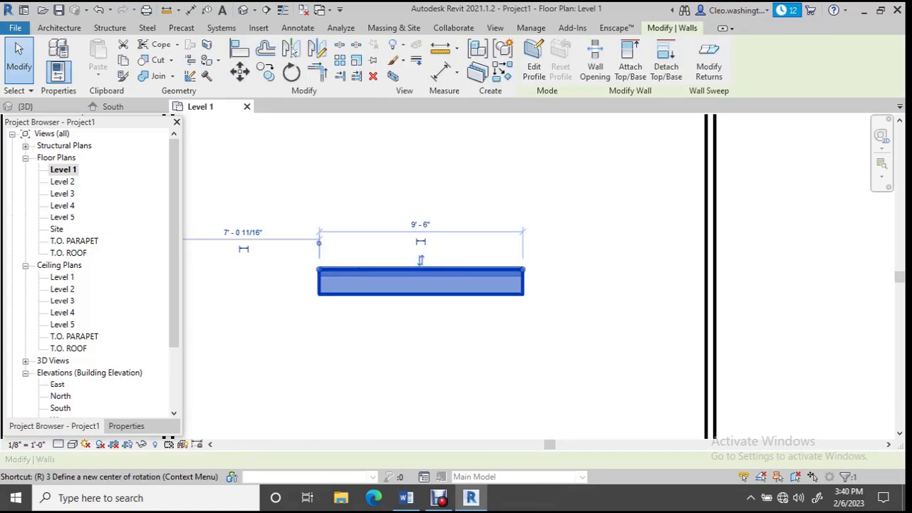
left_click(290, 72)
left_click(598, 281)
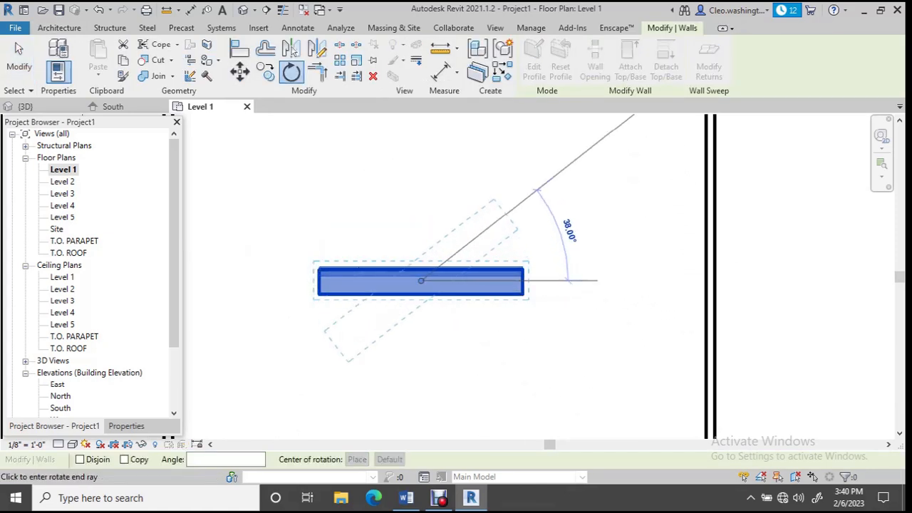
left_click(422, 133)
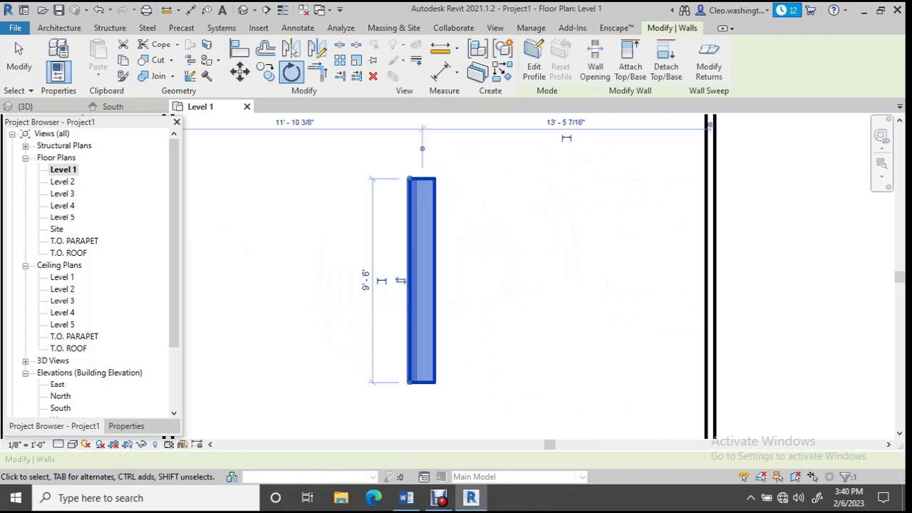
scroll(459, 252, "down", 2)
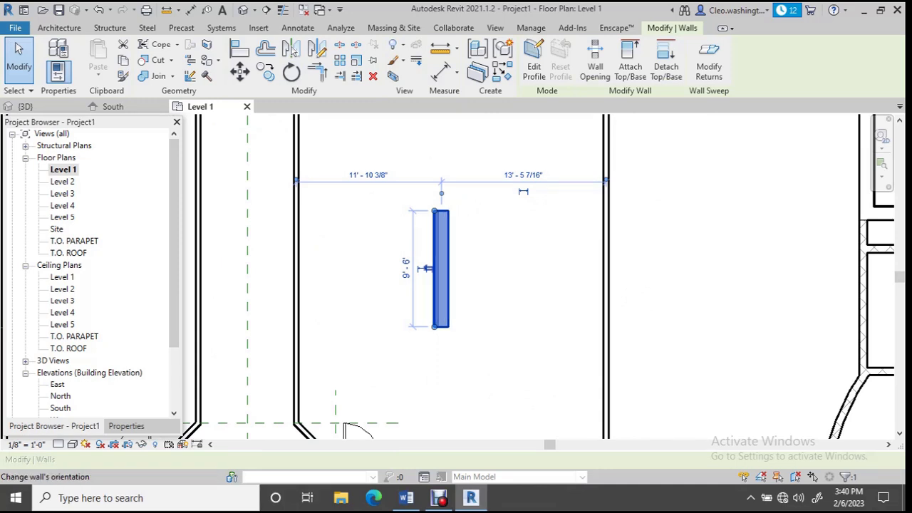
key("Escape")
key("ctrl+z")
scroll(467, 254, "up", 2)
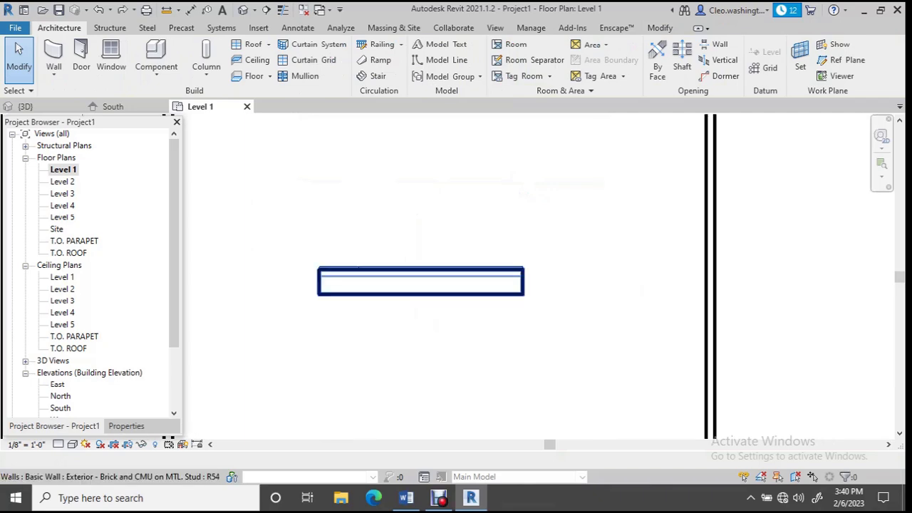
Rotate the short freestanding wall 90° upright around a new center of rotation placed at its west end
scroll(442, 279, "down", 3)
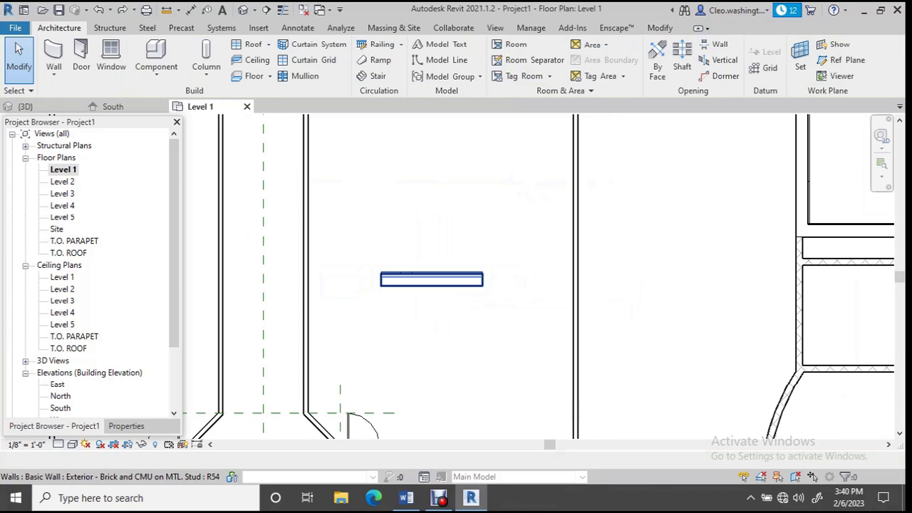
scroll(392, 280, "up", 1)
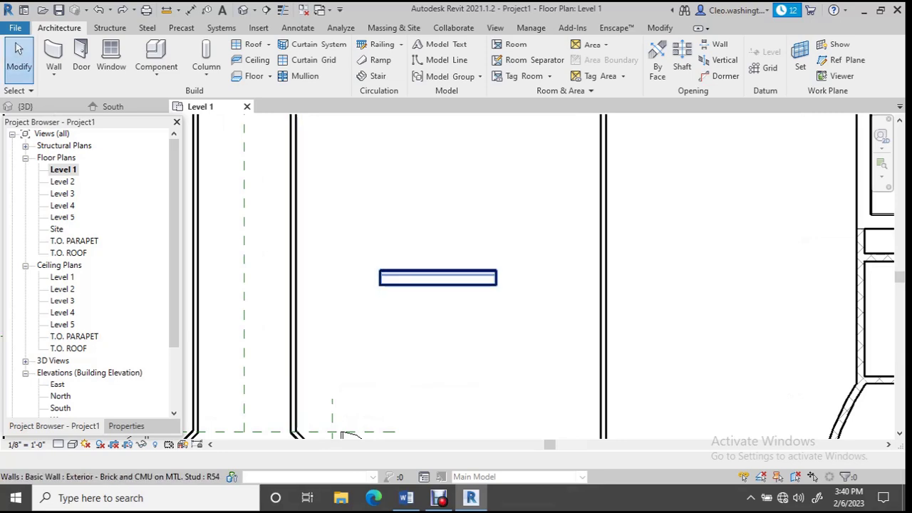
left_click(407, 278)
key("r")
key("o")
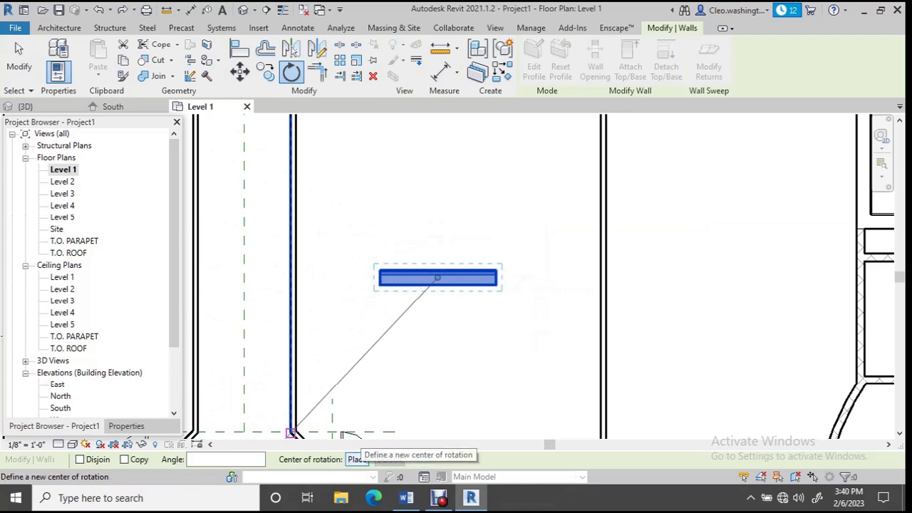
left_click(357, 460)
scroll(395, 284, "up", 3)
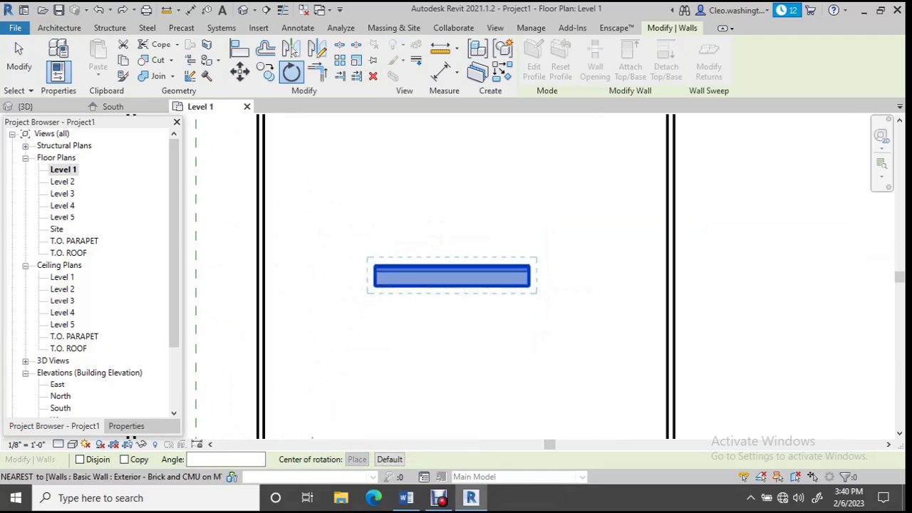
left_click(366, 272)
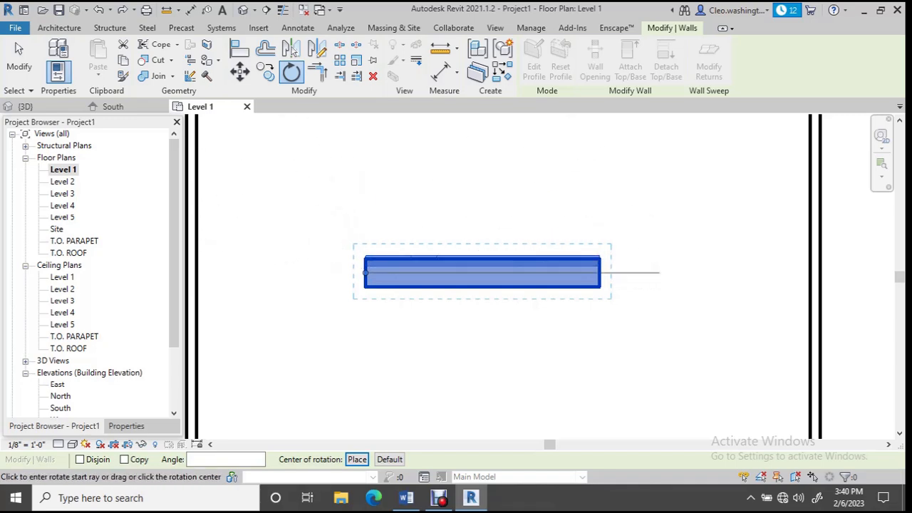
left_click(659, 272)
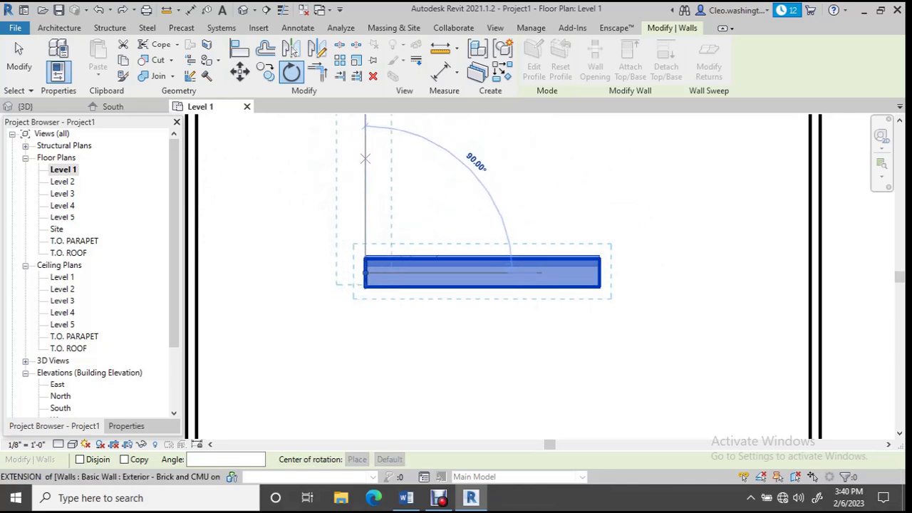
left_click(365, 158)
key("Escape")
scroll(420, 240, "down", 3)
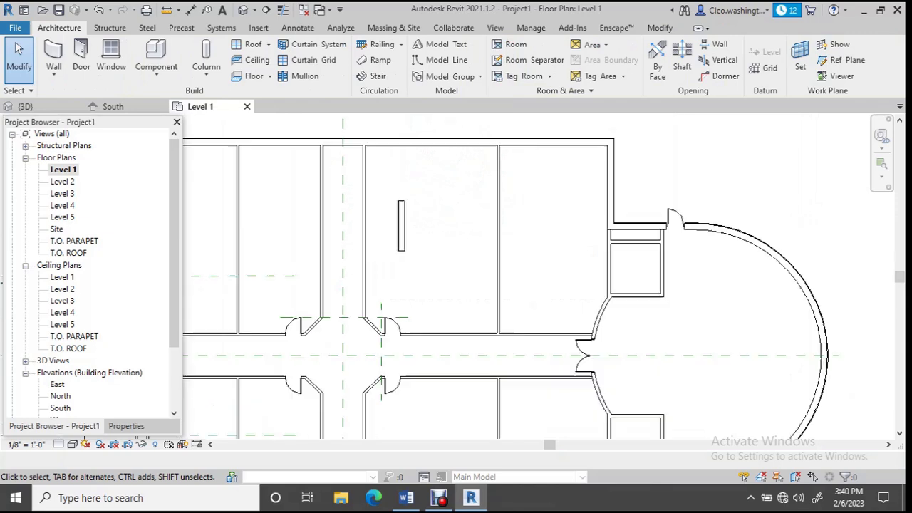
Delete the short freestanding wall from the room east of the north corridor
left_click(401, 225)
right_click(401, 225)
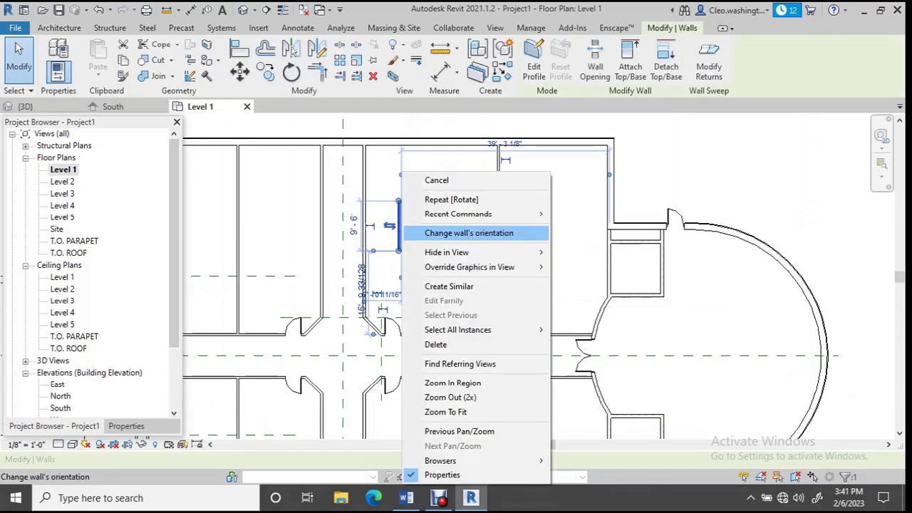
left_click(456, 230)
key("Escape")
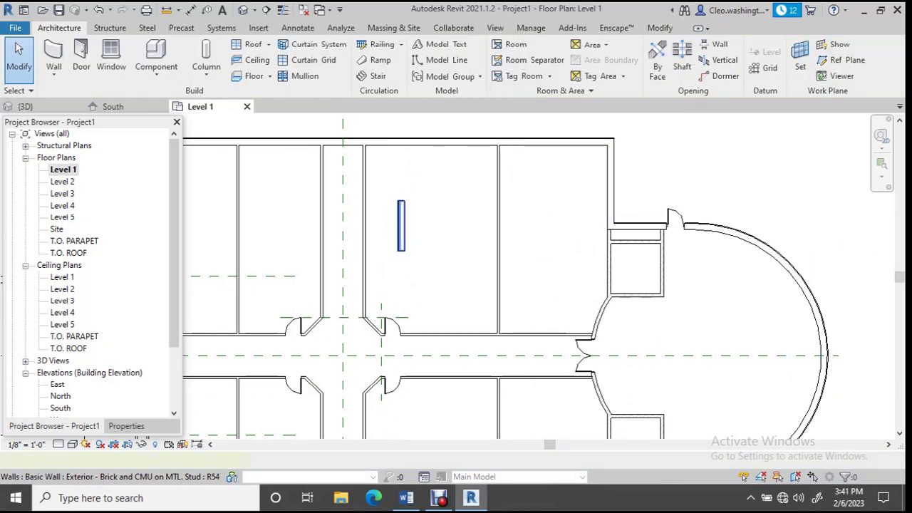
left_click(400, 225)
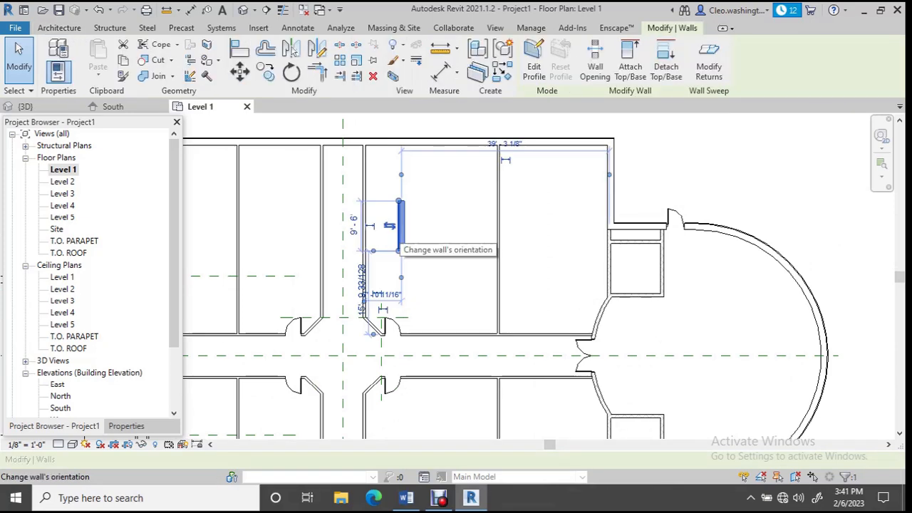
key("Delete")
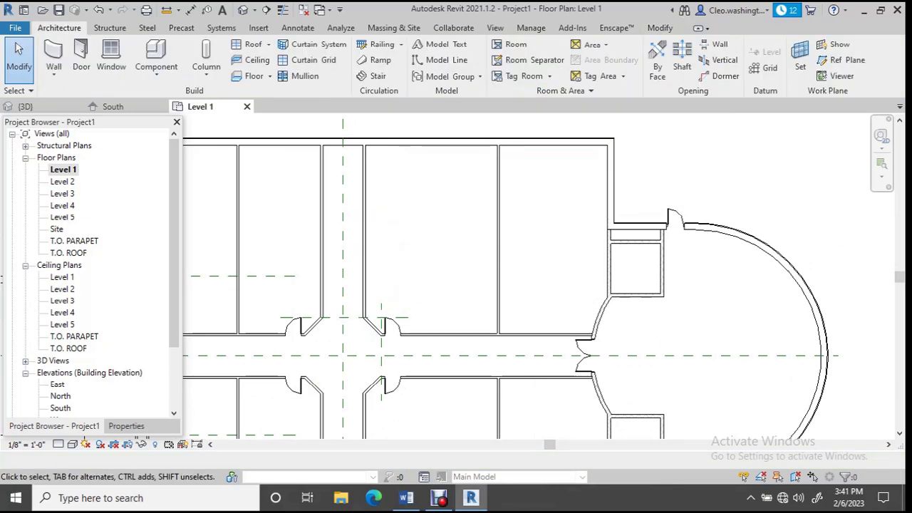
Examine the overall Level 1 layout and the west wing around its curved west recess
scroll(404, 284, "down", 3)
middle_click_drag(366, 284, 643, 251)
scroll(451, 292, "down", 1)
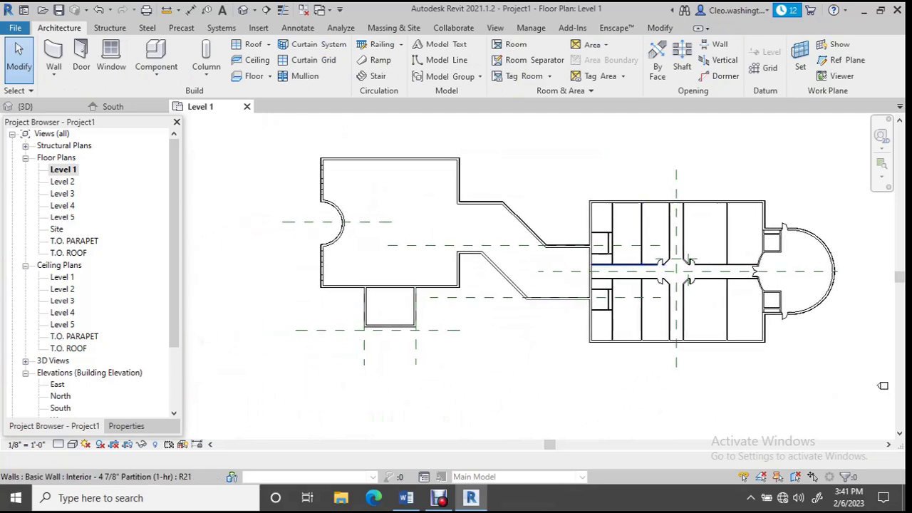
scroll(279, 174, "up", 4)
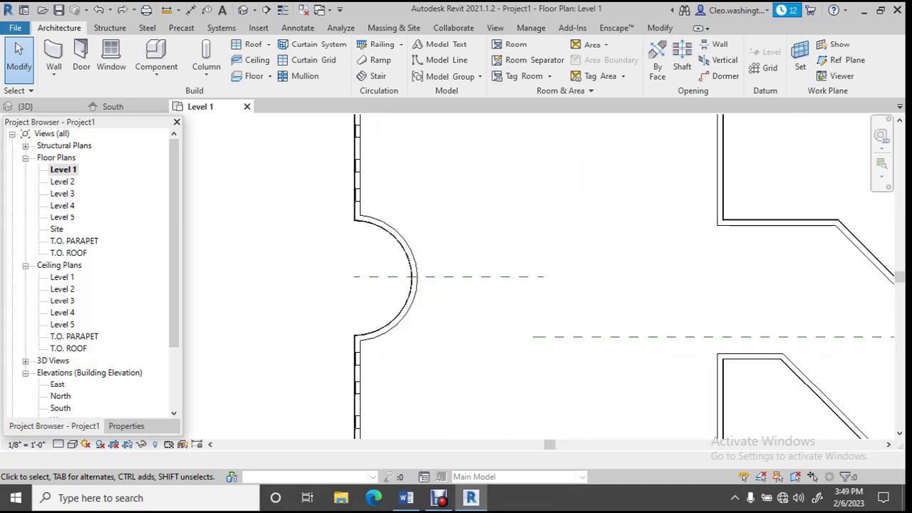
scroll(535, 278, "down", 3)
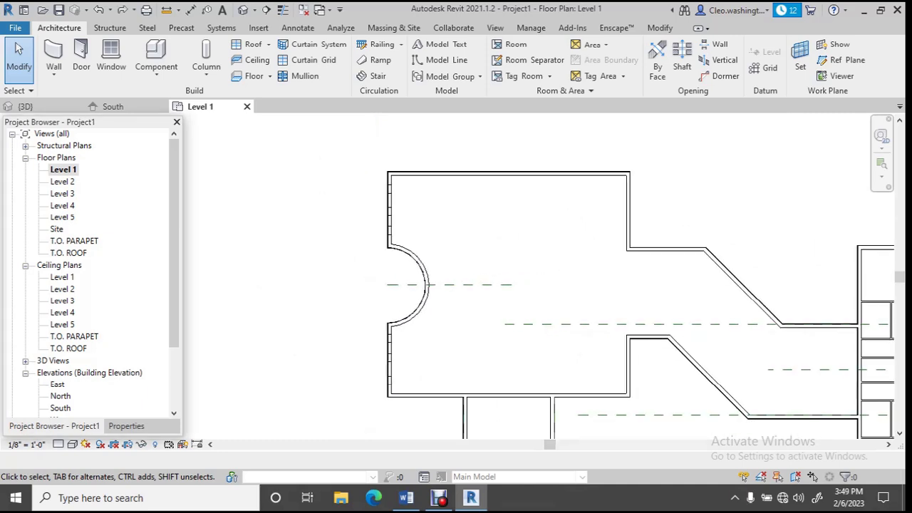
Start rotating the horizontal reference plane through the curved west recess, with the center of rotation placed at its west end
scroll(442, 285, "up", 3)
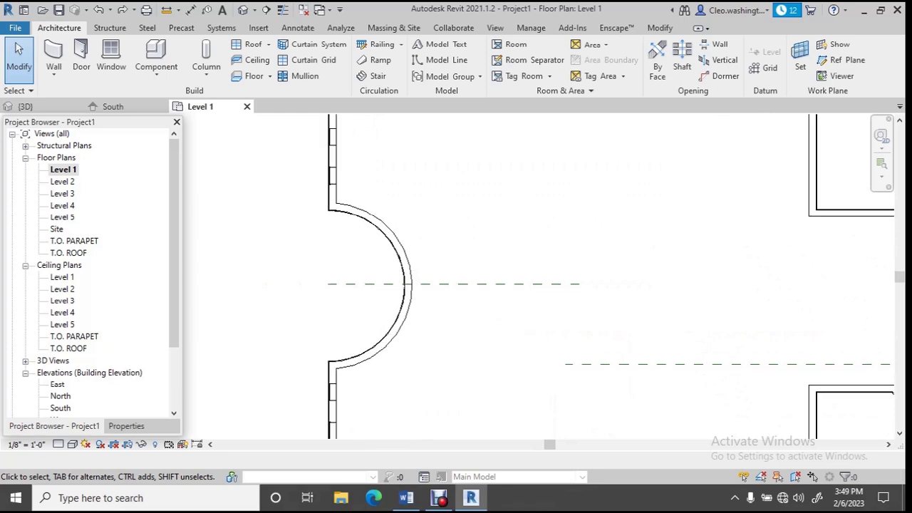
scroll(535, 278, "down", 2)
scroll(535, 278, "up", 2)
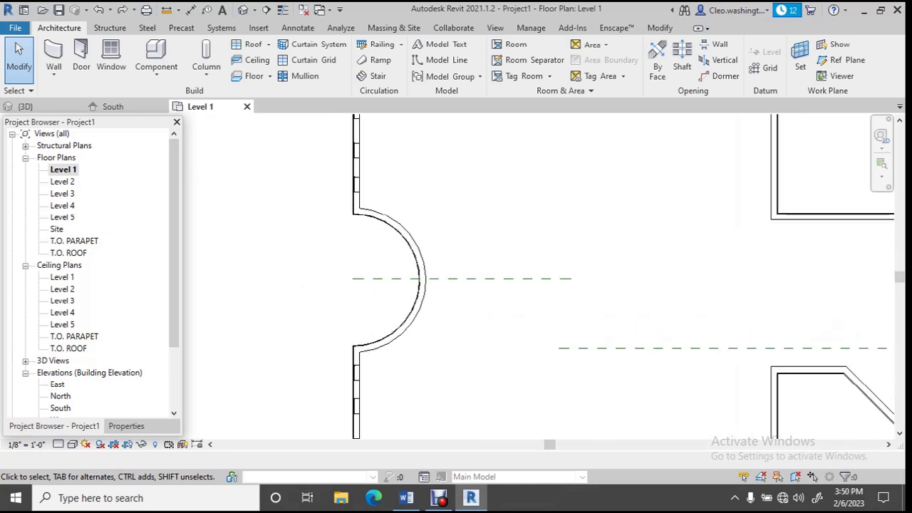
left_click(399, 279)
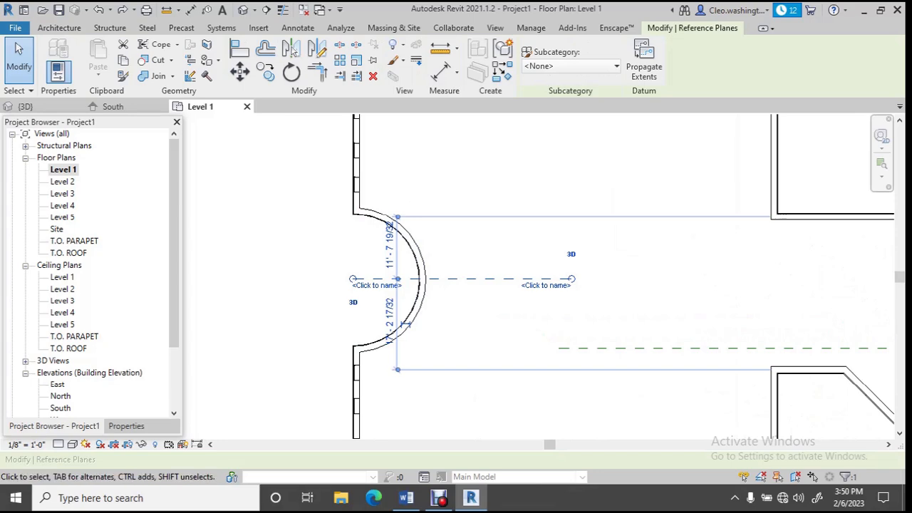
key("Escape")
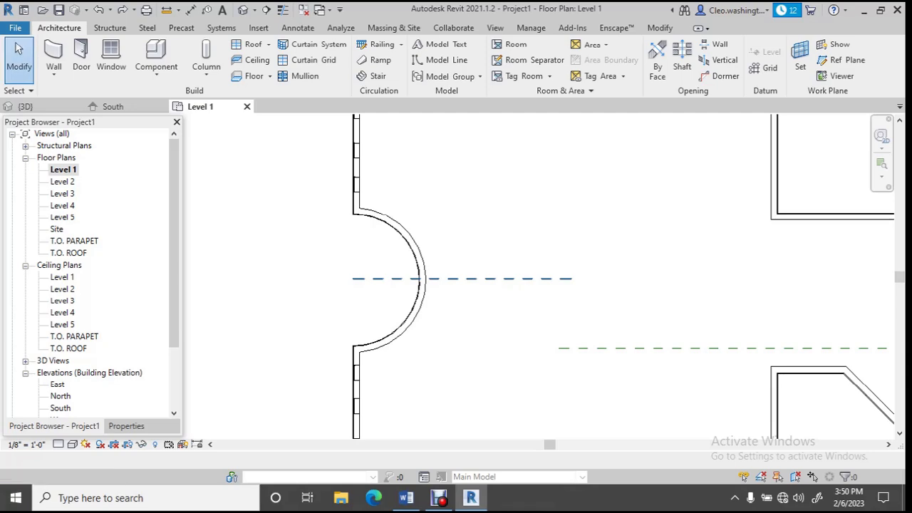
left_click(499, 278)
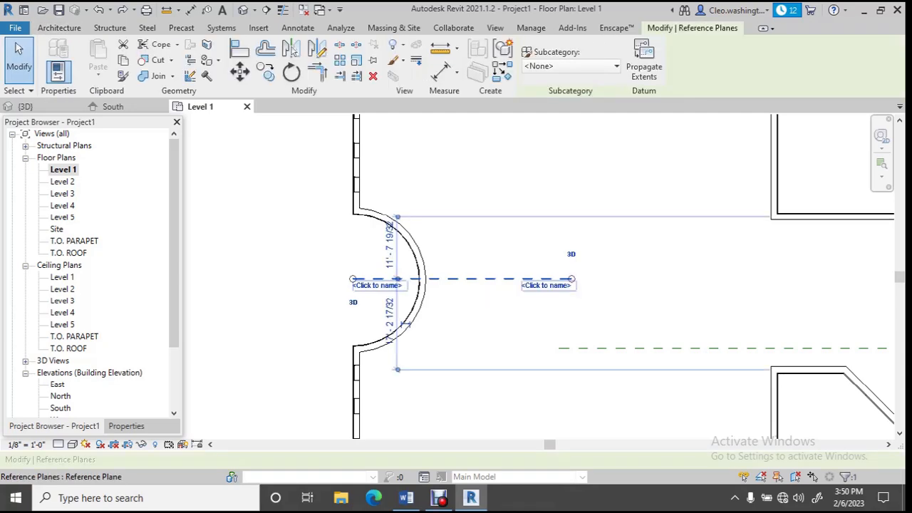
key("r")
key("o")
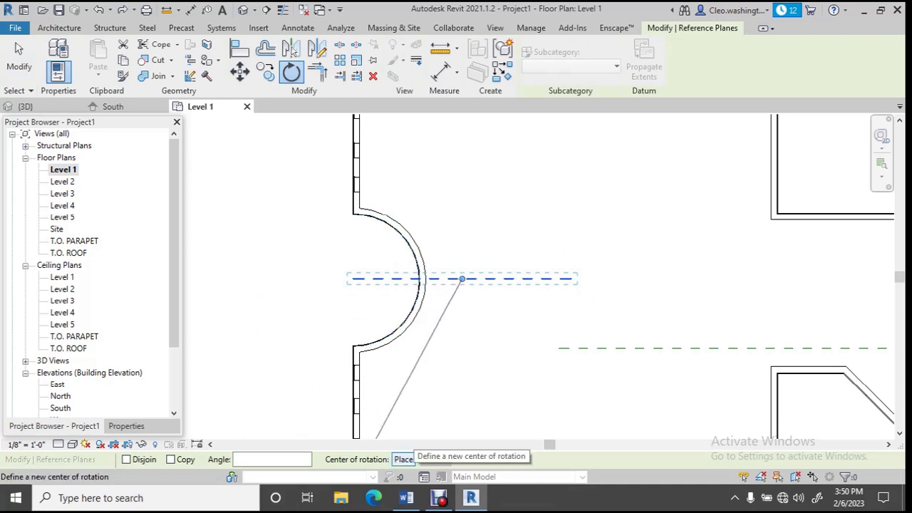
left_click(403, 459)
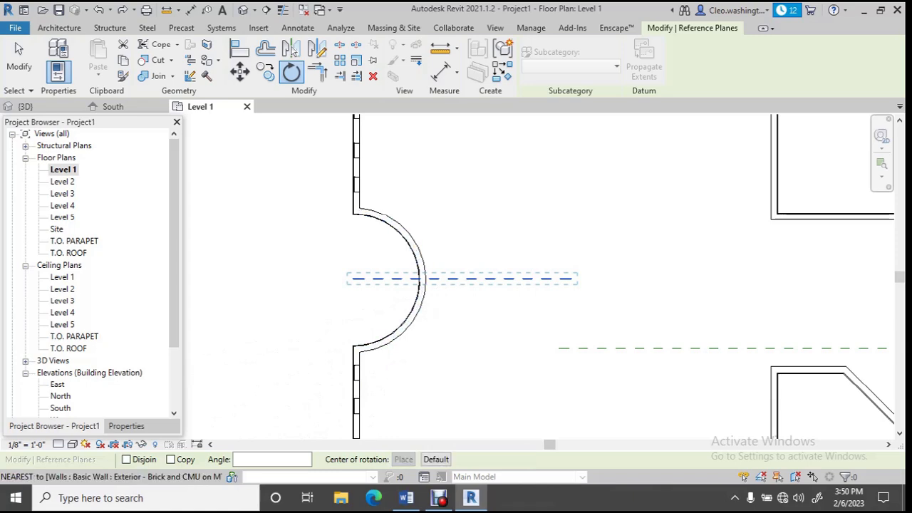
scroll(359, 285, "up", 2)
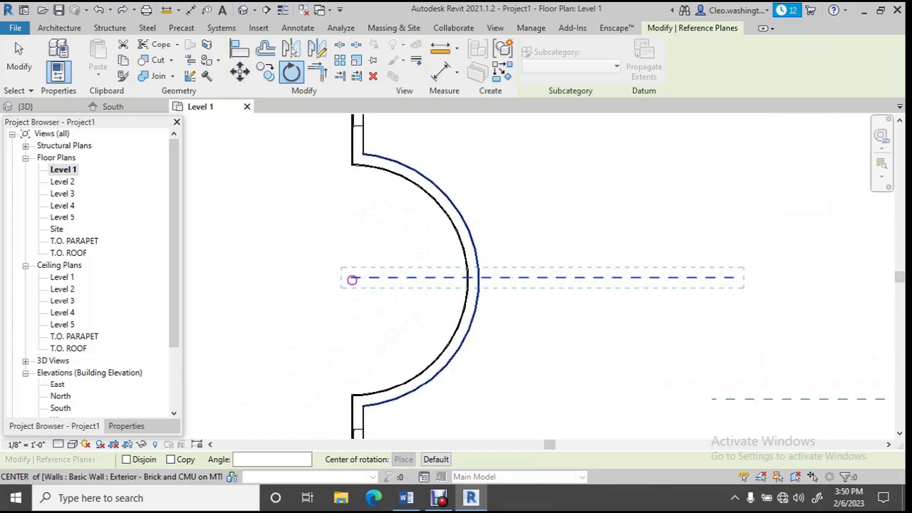
left_click(352, 278)
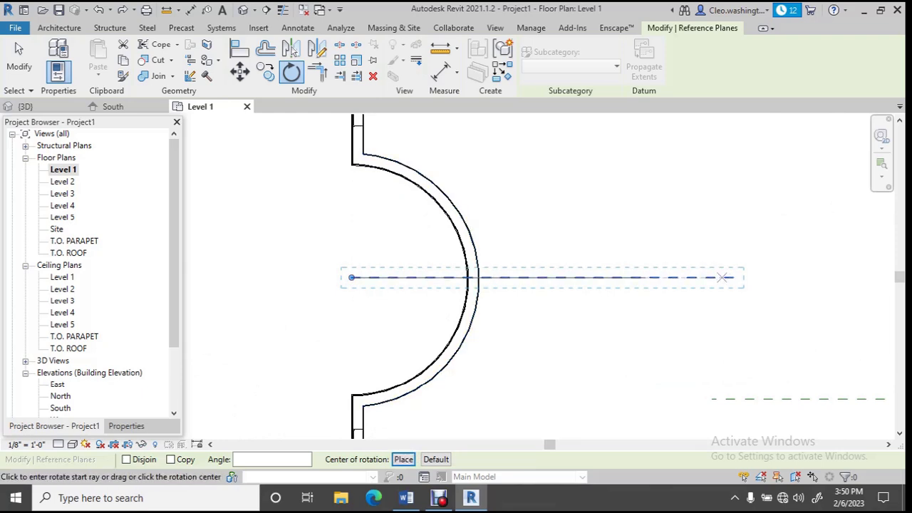
Rotate the reference plane 45° counterclockwise from its east end about the placed center
left_click(733, 277)
scroll(738, 240, "down", 3)
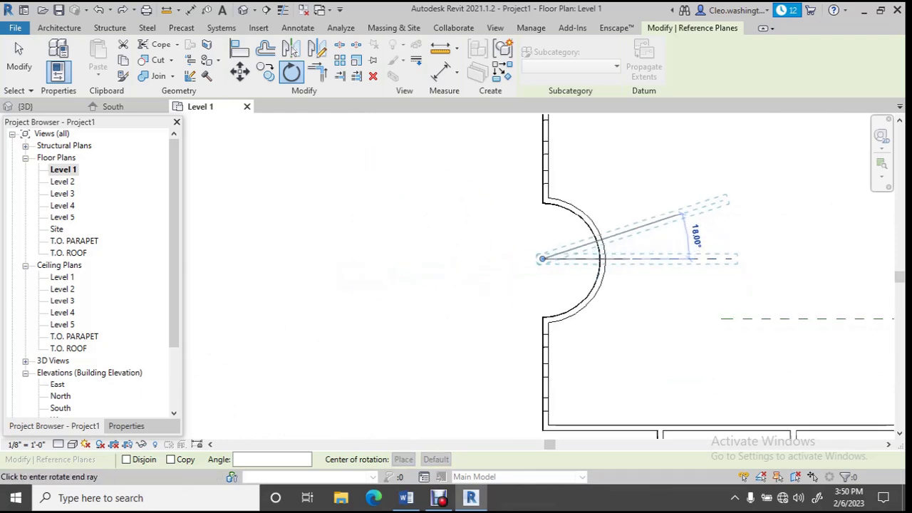
scroll(717, 186, "up", 2)
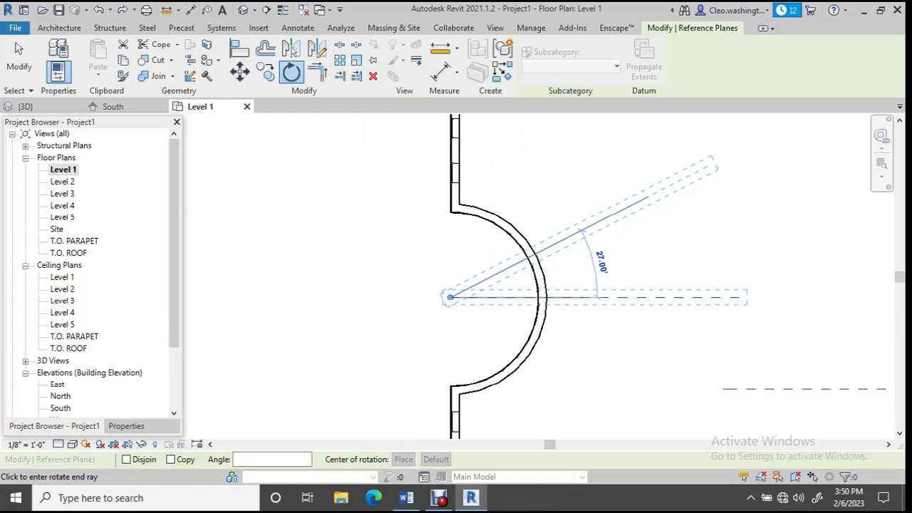
type("45")
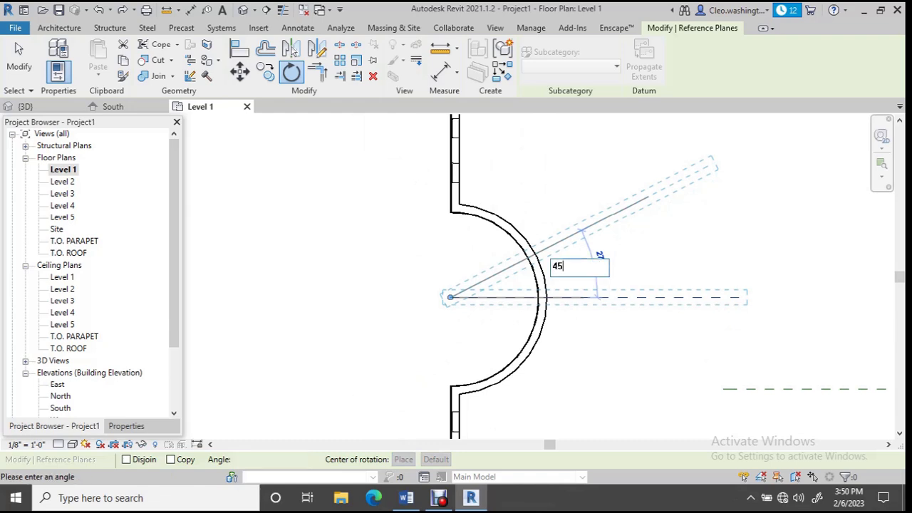
key("Return")
scroll(532, 264, "down", 1)
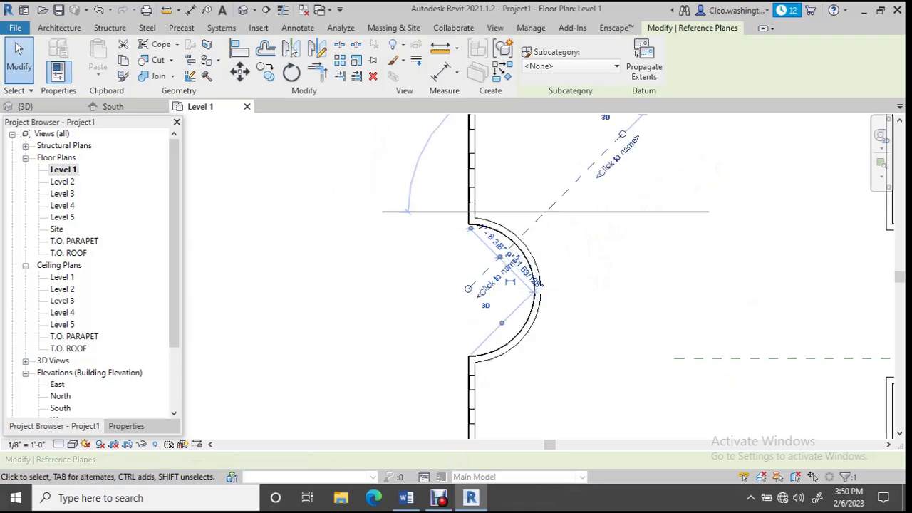
left_click(586, 216)
Examine where the diagonal reference plane crosses the curved wall of the west recess
scroll(586, 216, "up", 1)
scroll(585, 216, "down", 2)
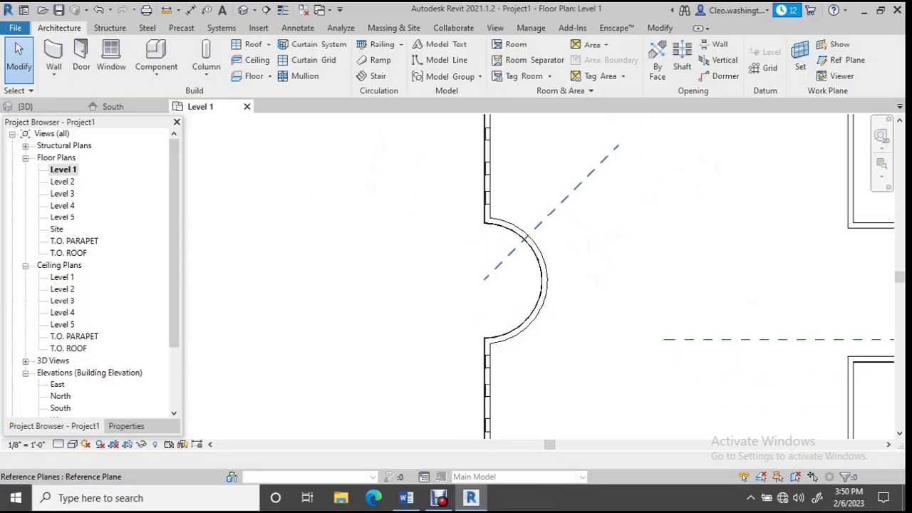
scroll(553, 212, "down", 1)
middle_click_drag(674, 269, 659, 274)
scroll(659, 274, "up", 1)
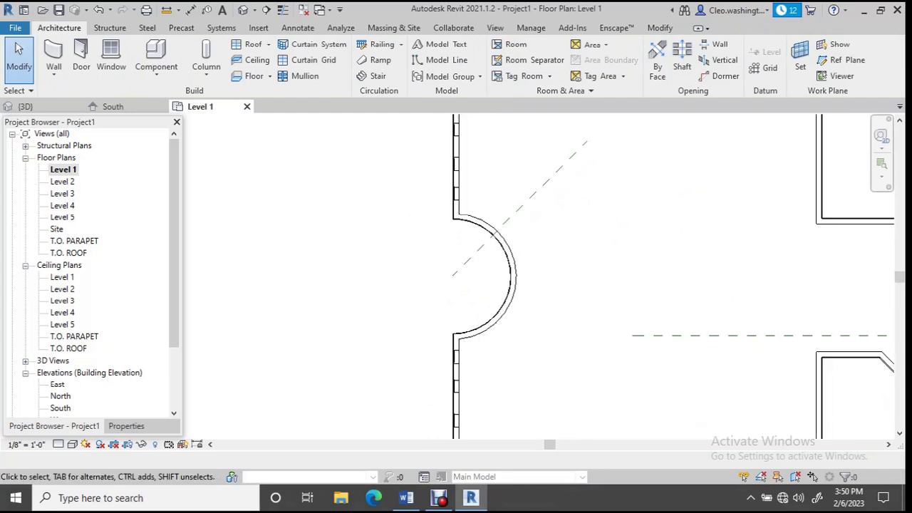
scroll(555, 280, "up", 3)
scroll(582, 255, "down", 2)
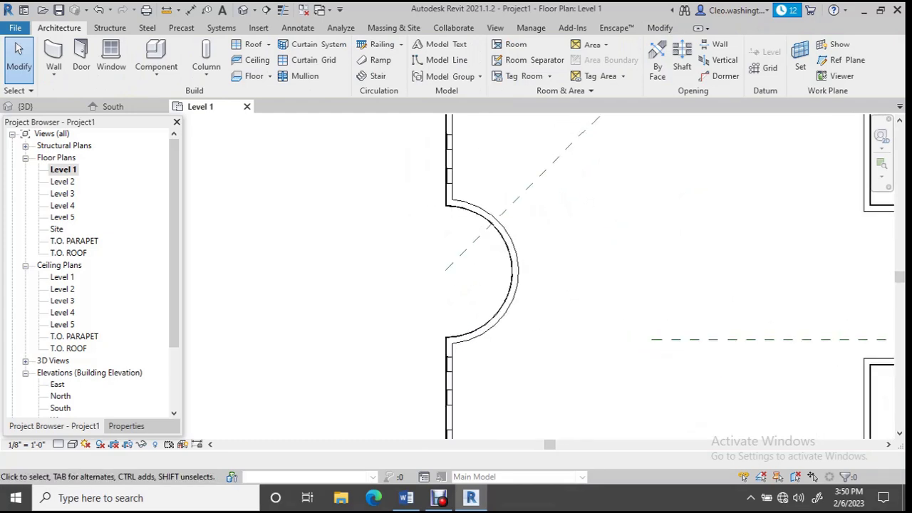
scroll(526, 271, "down", 1)
middle_click_drag(526, 271, 506, 279)
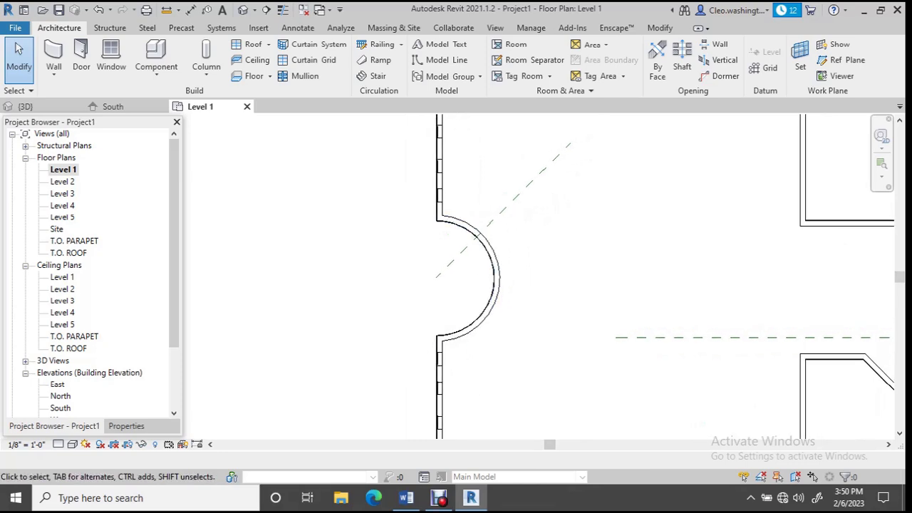
scroll(510, 248, "up", 1)
scroll(542, 249, "up", 1)
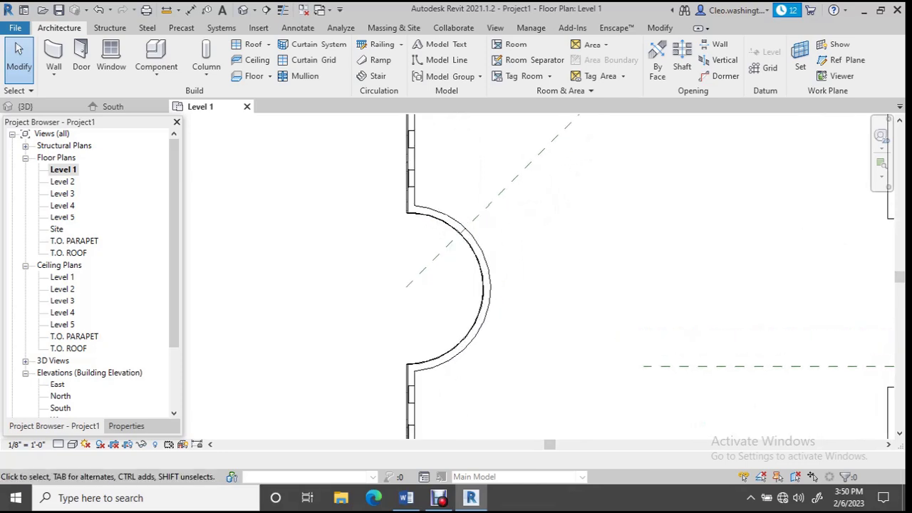
Start a radial array of the diagonal reference plane, with the center of rotation placed at its lower west endpoint
left_click(436, 256)
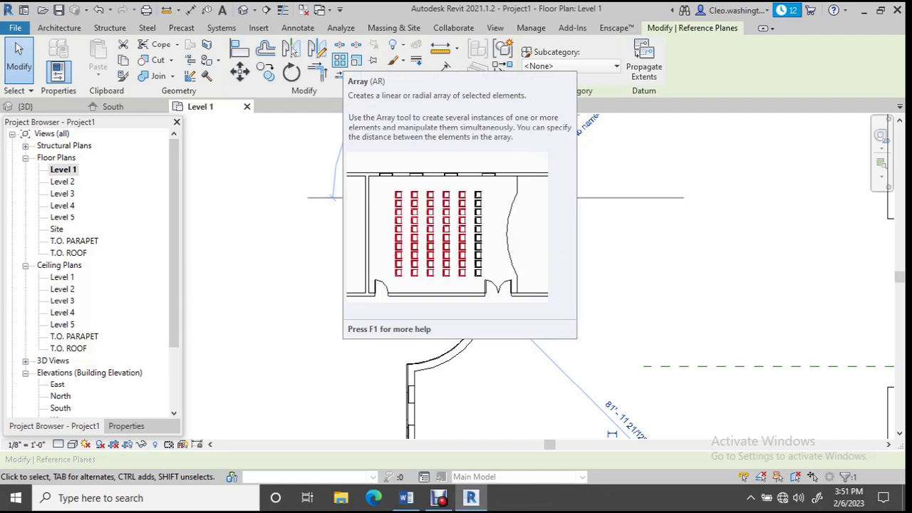
left_click(293, 50)
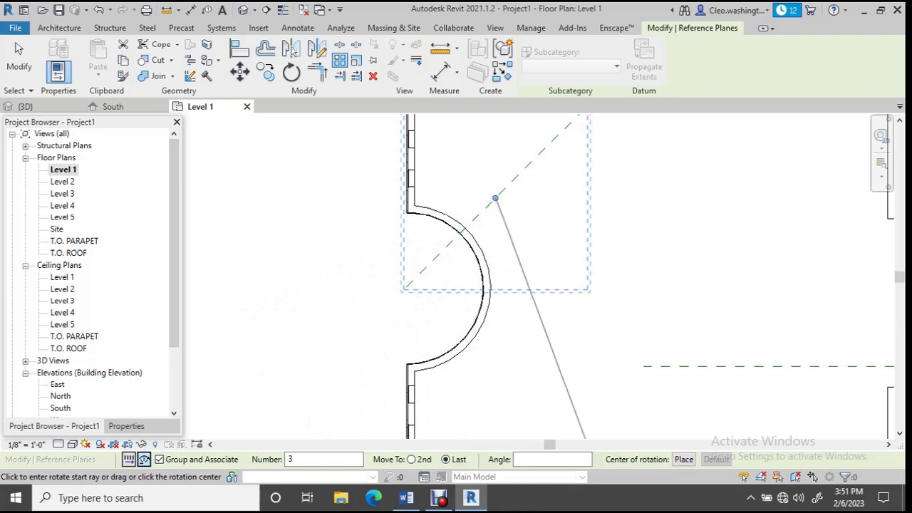
left_click(683, 459)
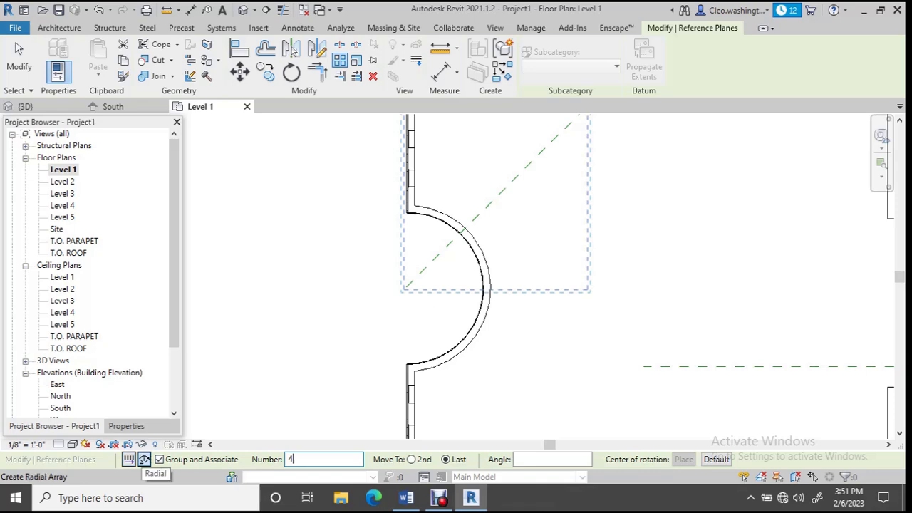
left_click(143, 459)
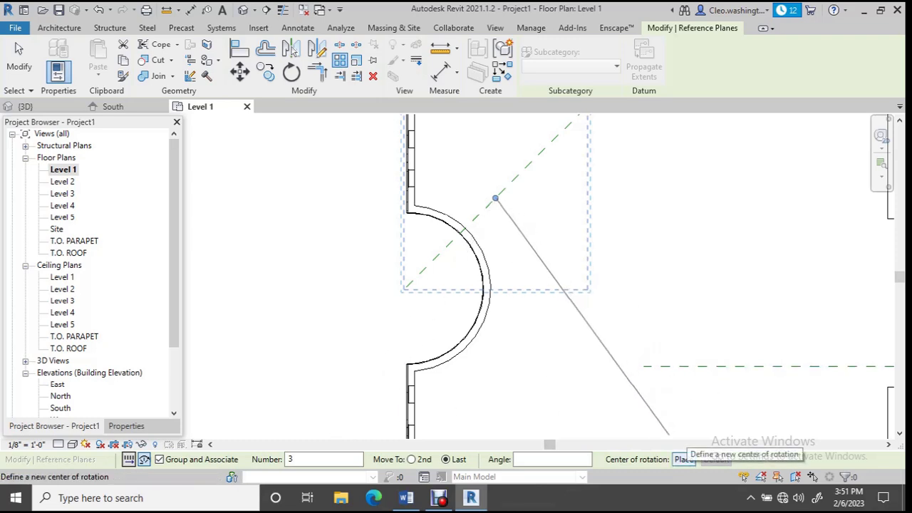
left_click(685, 459)
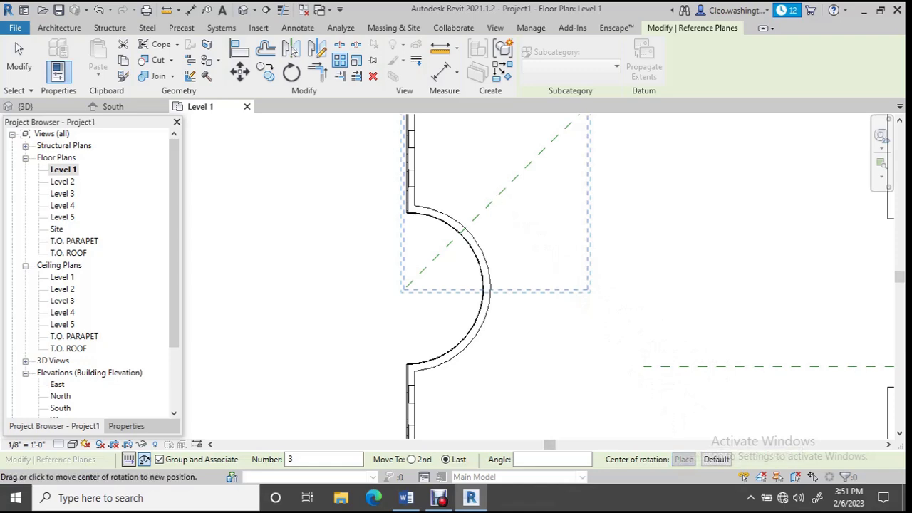
scroll(415, 267, "up", 2)
scroll(394, 304, "up", 2)
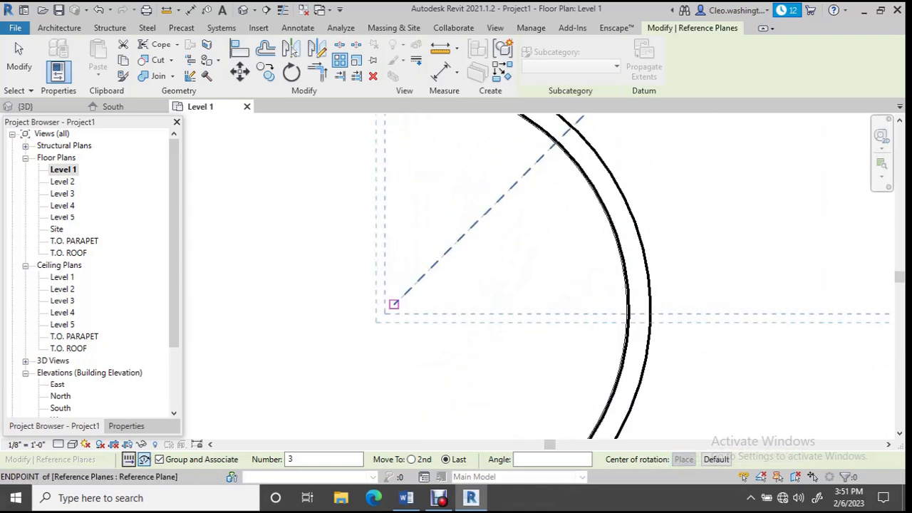
left_click(395, 304)
Sweep the radial array 90° clockwise from the reference plane's outer end and set the array count to 4
scroll(394, 305, "down", 5)
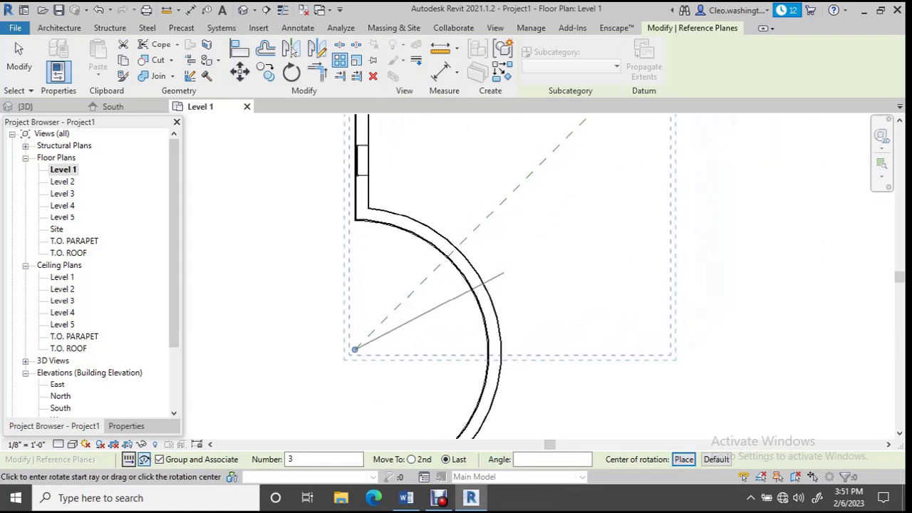
scroll(569, 181, "down", 2)
scroll(584, 143, "up", 4)
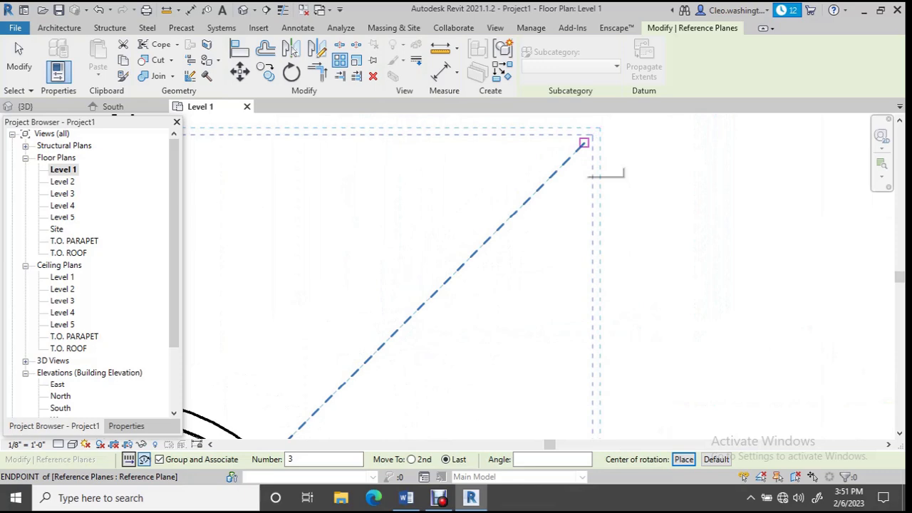
left_click(584, 143)
scroll(603, 158, "down", 4)
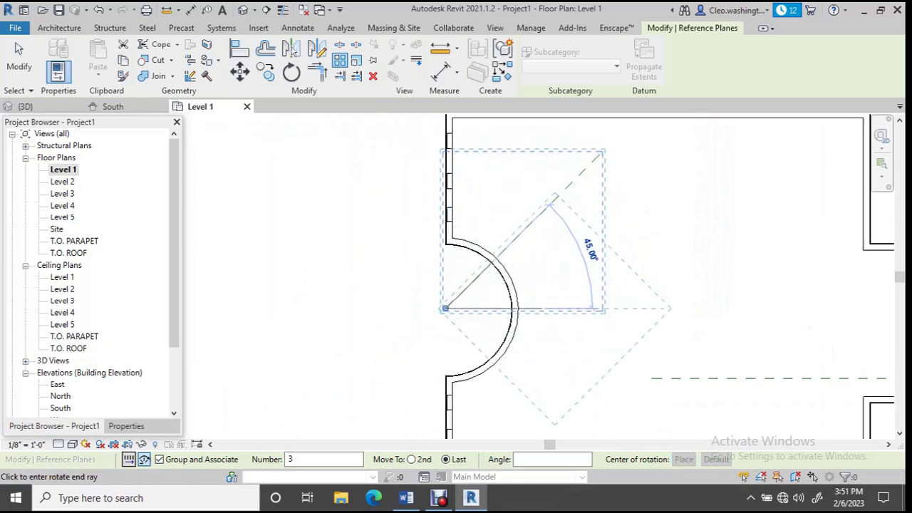
scroll(614, 340, "down", 1)
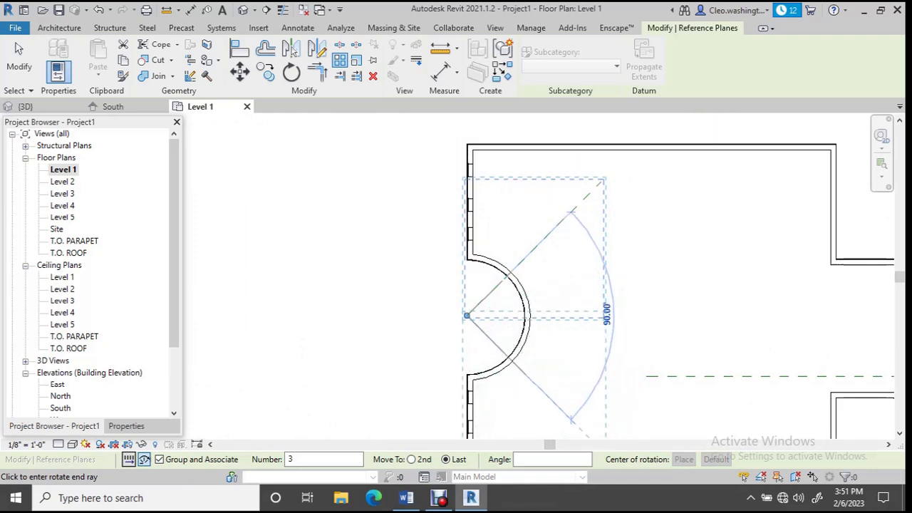
left_click(572, 421)
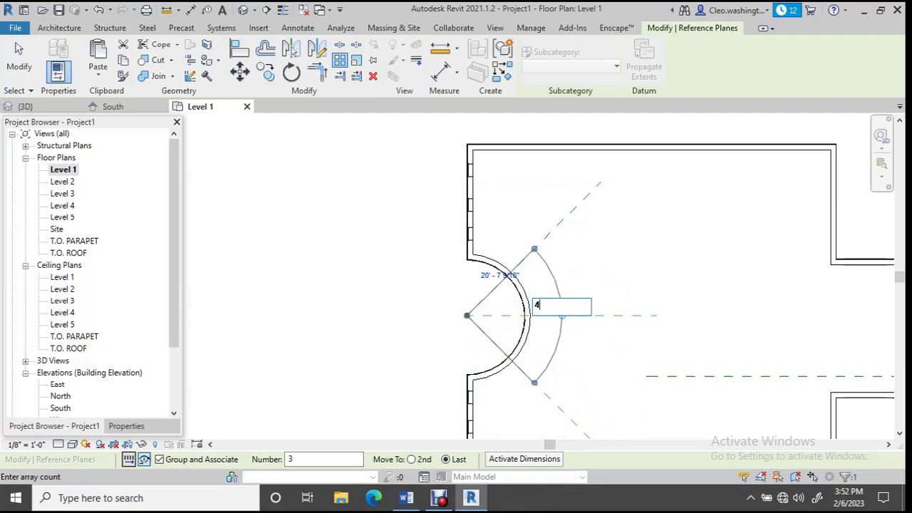
type("4")
key("Return")
key("Escape")
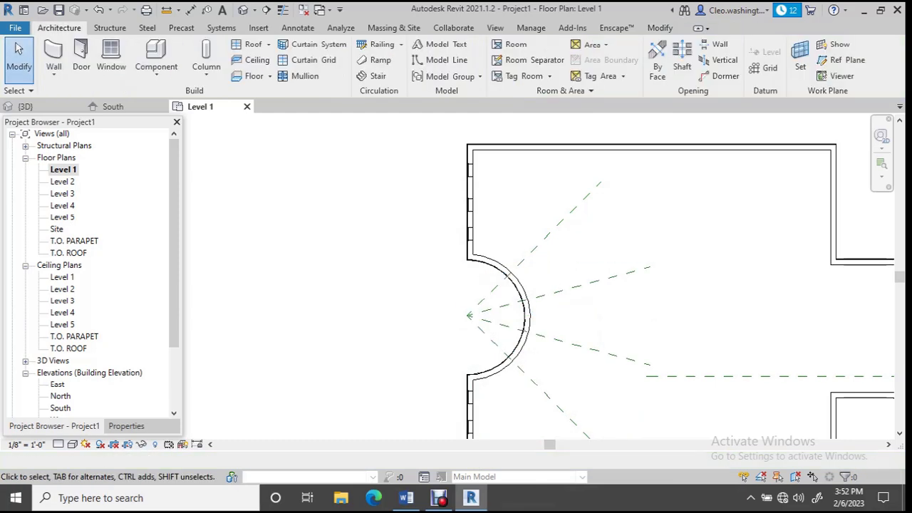
Examine the radial array of reference planes across the curved recess and the surrounding west wing
scroll(457, 283, "up", 1)
scroll(576, 310, "down", 2)
scroll(524, 292, "up", 2)
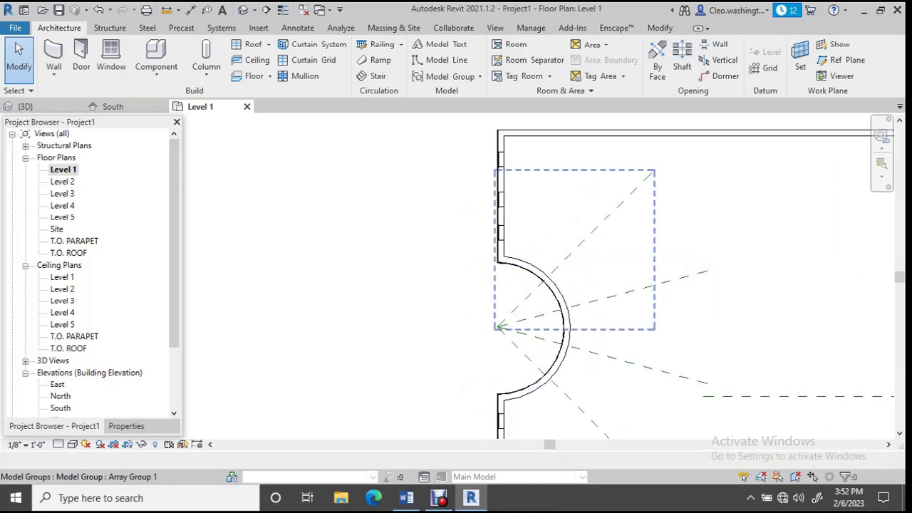
scroll(698, 331, "down", 2)
scroll(534, 305, "up", 1)
scroll(576, 311, "down", 2)
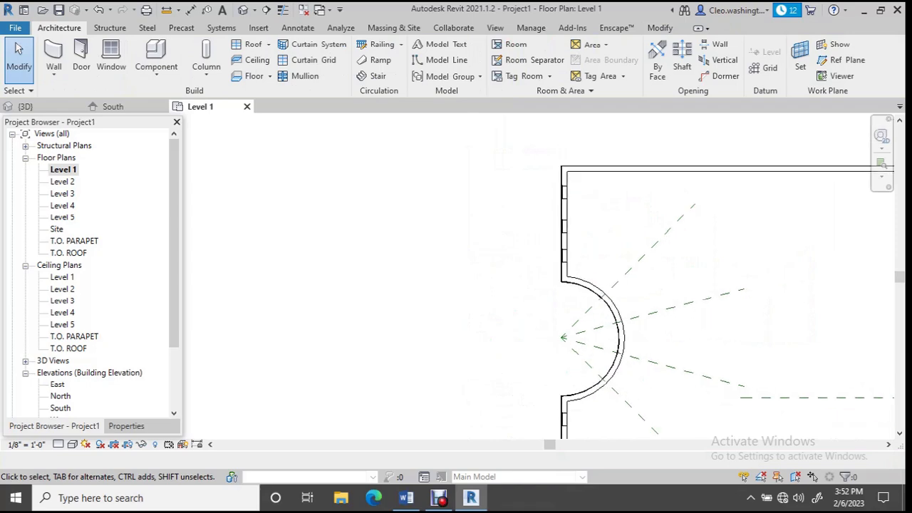
scroll(726, 345, "up", 1)
scroll(707, 346, "down", 2)
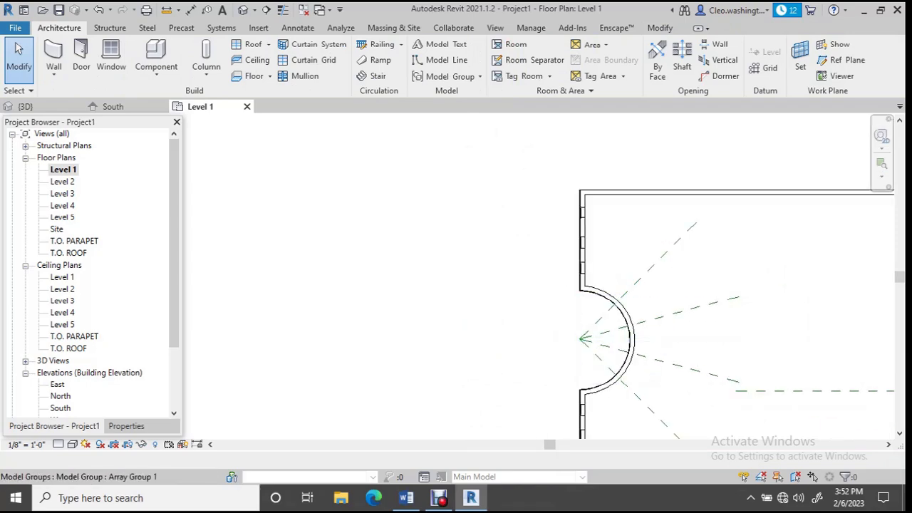
scroll(727, 285, "down", 1)
middle_click_drag(739, 303, 513, 215)
scroll(513, 227, "up", 1)
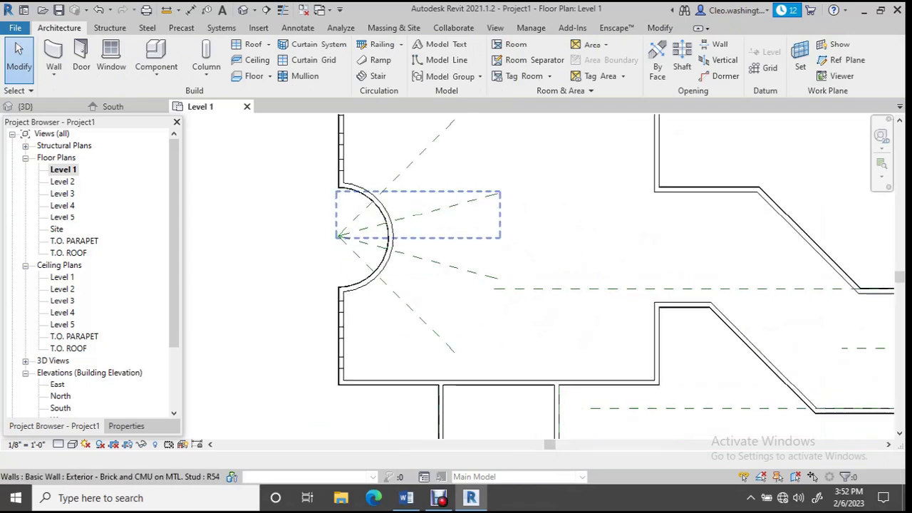
scroll(397, 203, "up", 1)
middle_click_drag(396, 203, 419, 261)
scroll(491, 250, "down", 1)
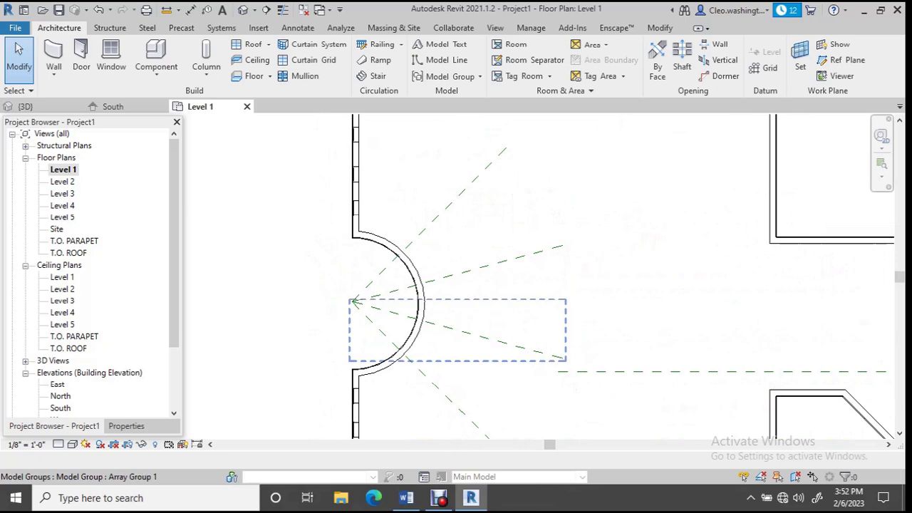
Create similar fixed 36" x 72" windows from the west wall and place them where the two northern reference planes cross the curved wall
scroll(353, 199, "up", 3)
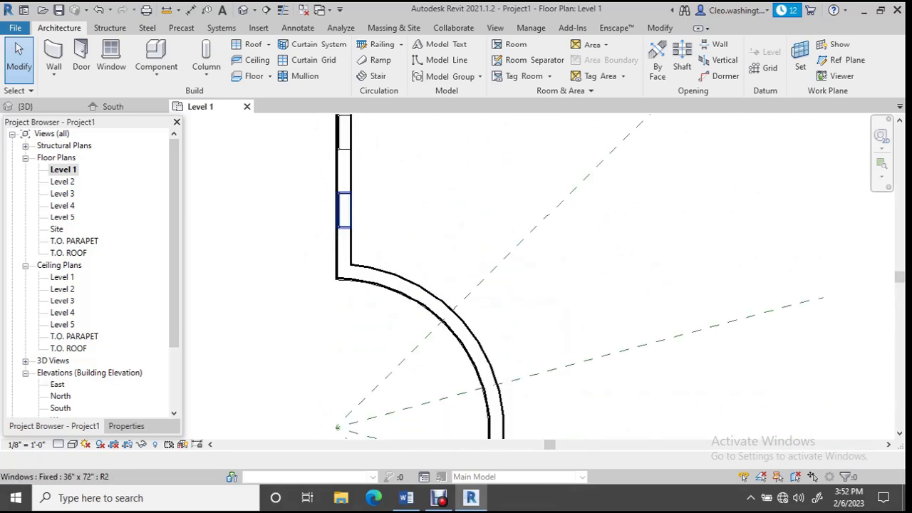
left_click(345, 211)
right_click(343, 210)
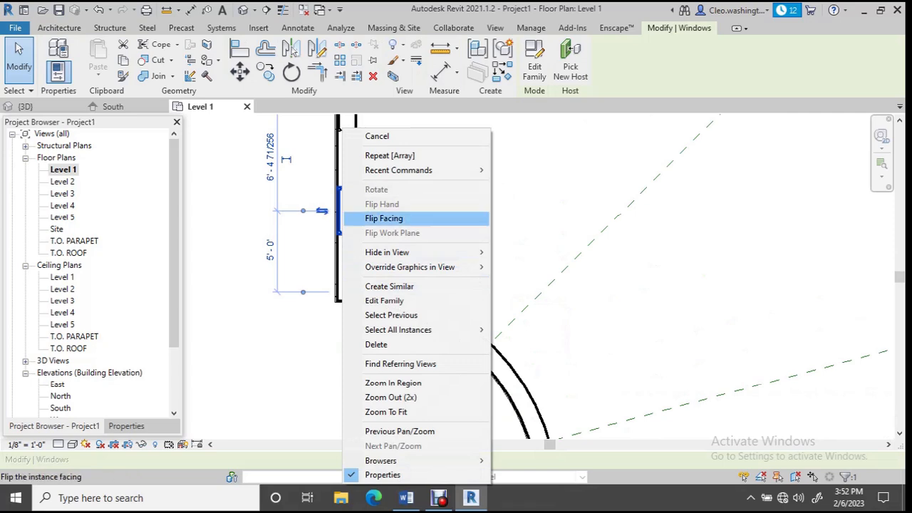
left_click(390, 286)
scroll(499, 349, "up", 5)
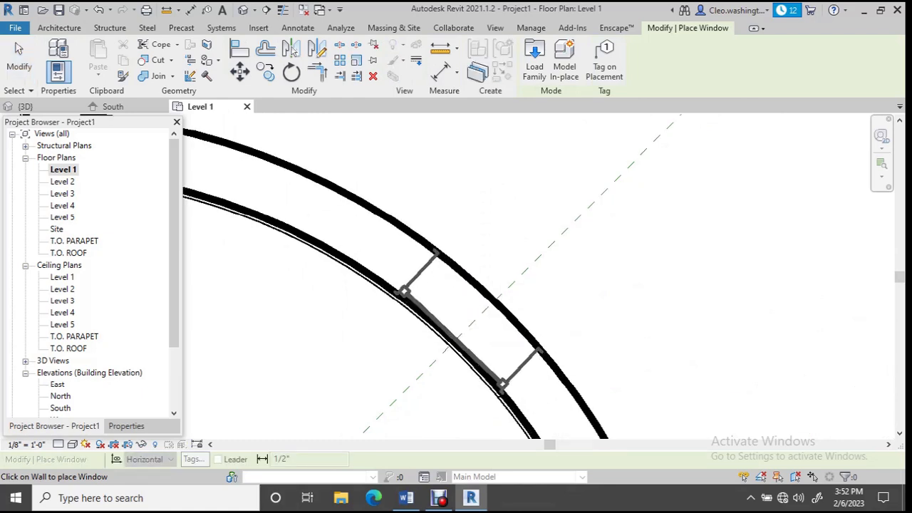
left_click(457, 336)
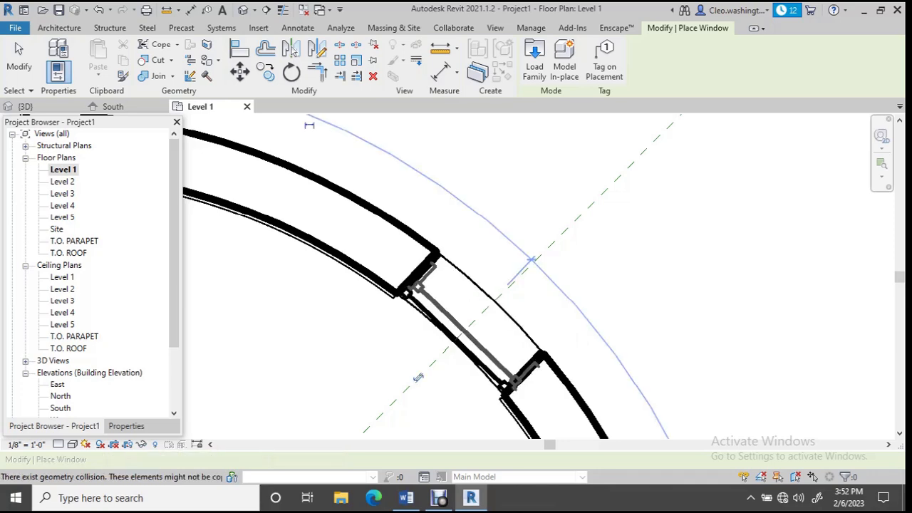
scroll(504, 305, "down", 3)
scroll(492, 335, "up", 5)
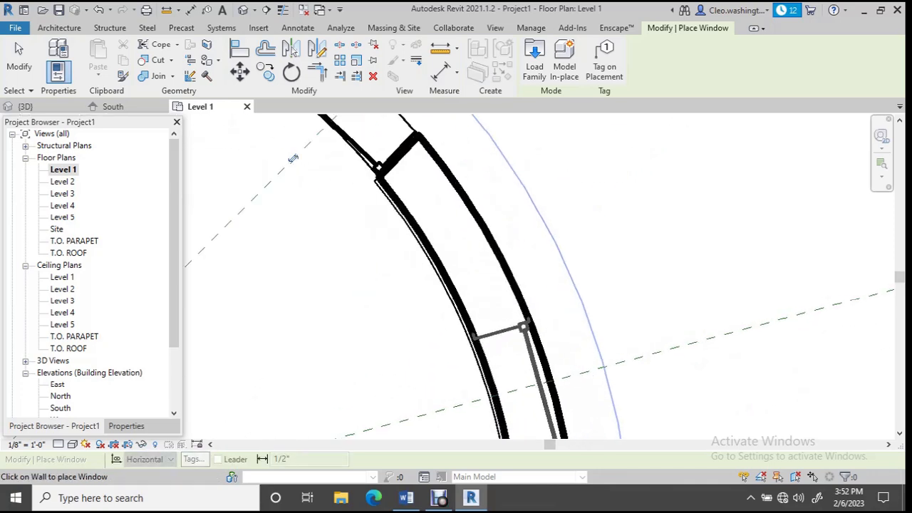
left_click(470, 321)
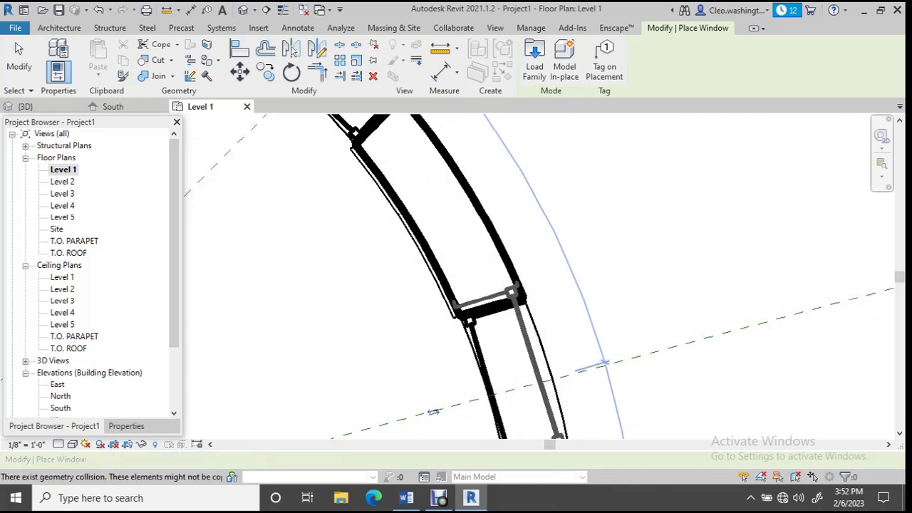
Place two more fixed 36" x 72" windows where the two southern reference planes cross the curved wall
scroll(499, 343, "down", 3)
middle_click_drag(503, 434, 547, 281)
scroll(549, 281, "up", 5)
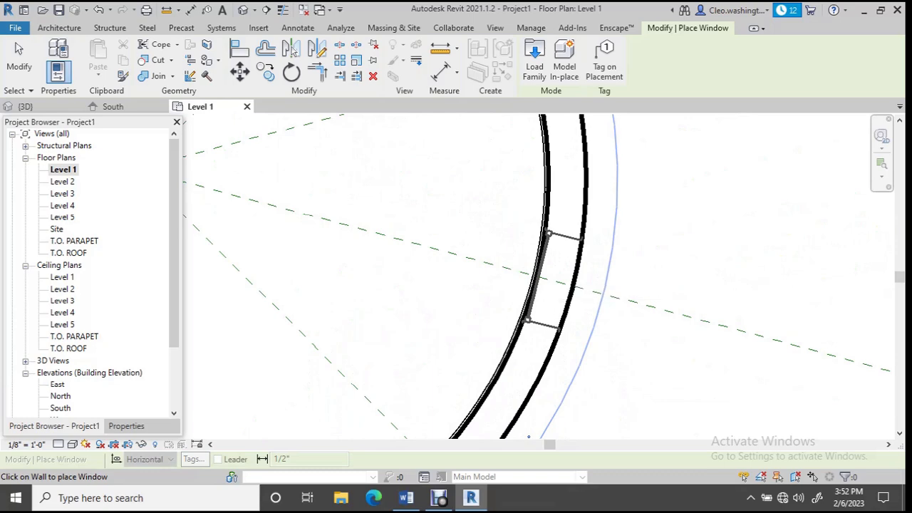
left_click(555, 280)
scroll(555, 279, "down", 3)
scroll(511, 370, "up", 4)
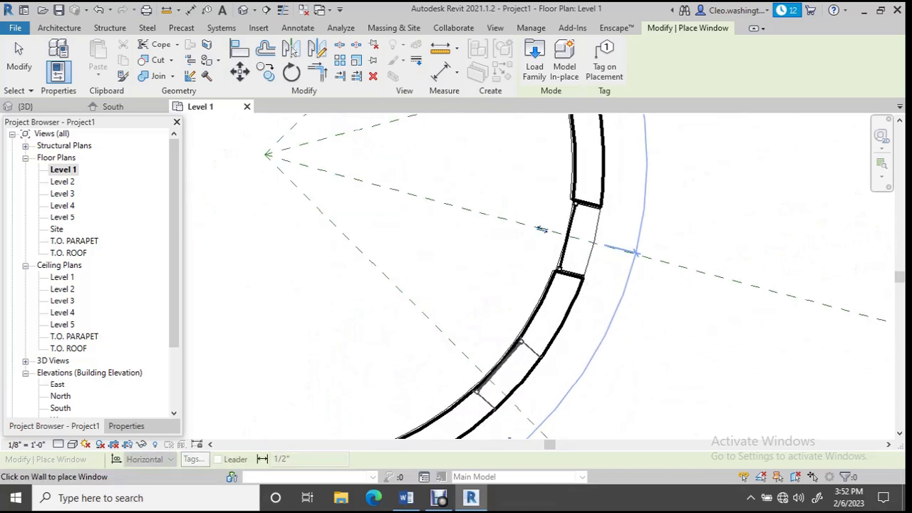
scroll(521, 299, "down", 5)
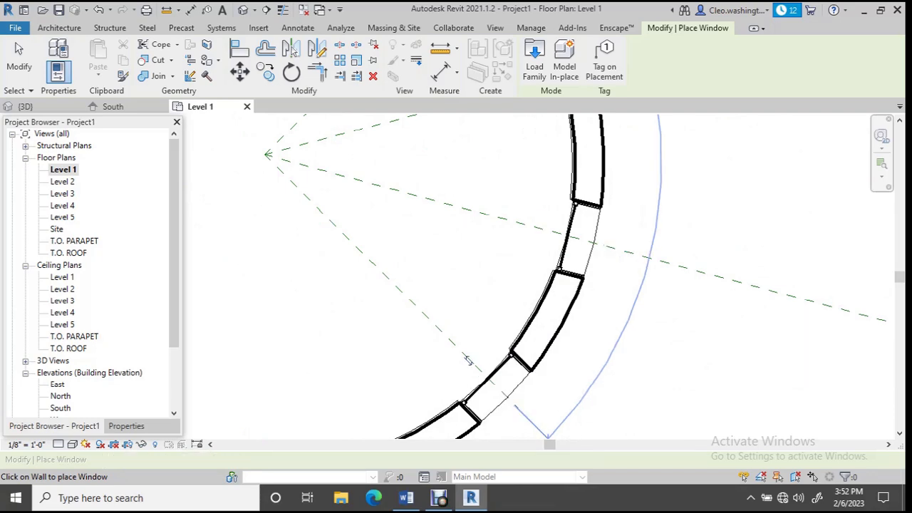
scroll(531, 228, "up", 10)
key("Escape")
key("Escape")
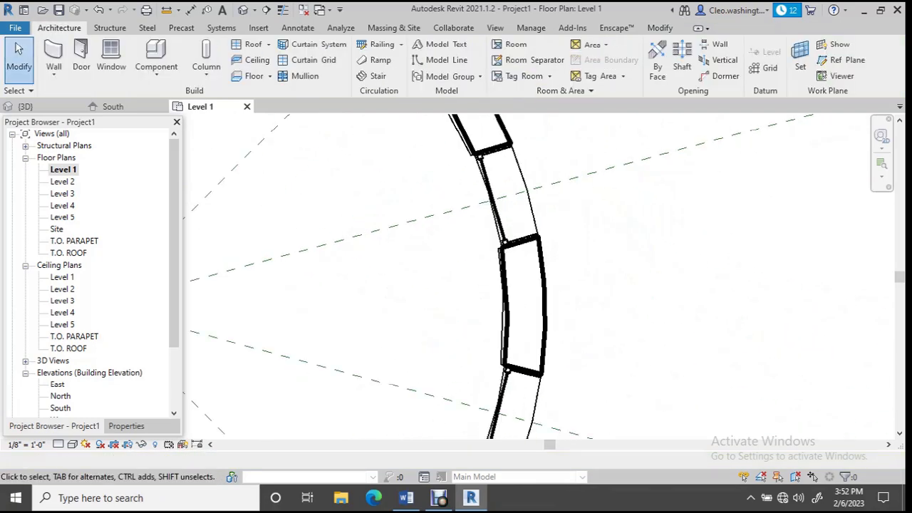
Examine how the four windows sit on the radial reference planes along the curved wall
left_click(502, 180)
scroll(501, 180, "up", 5)
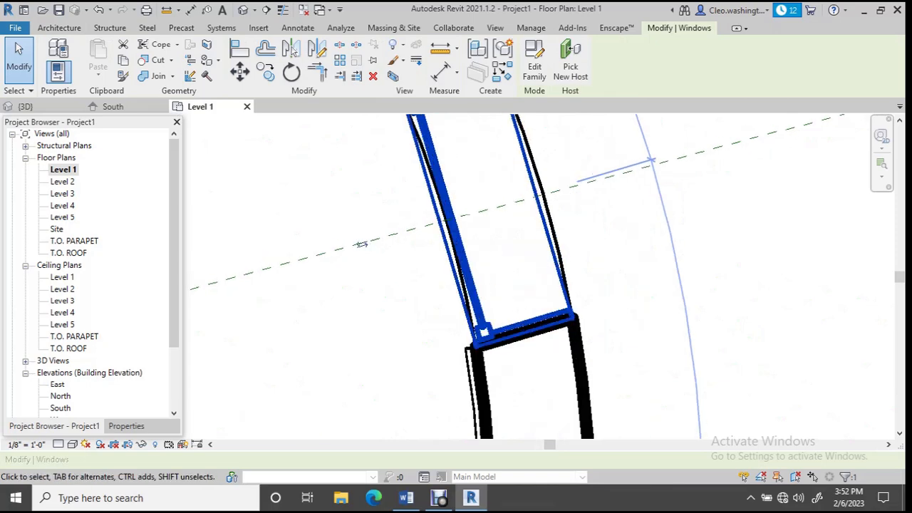
scroll(501, 178, "down", 4)
key("Escape")
scroll(503, 181, "down", 7)
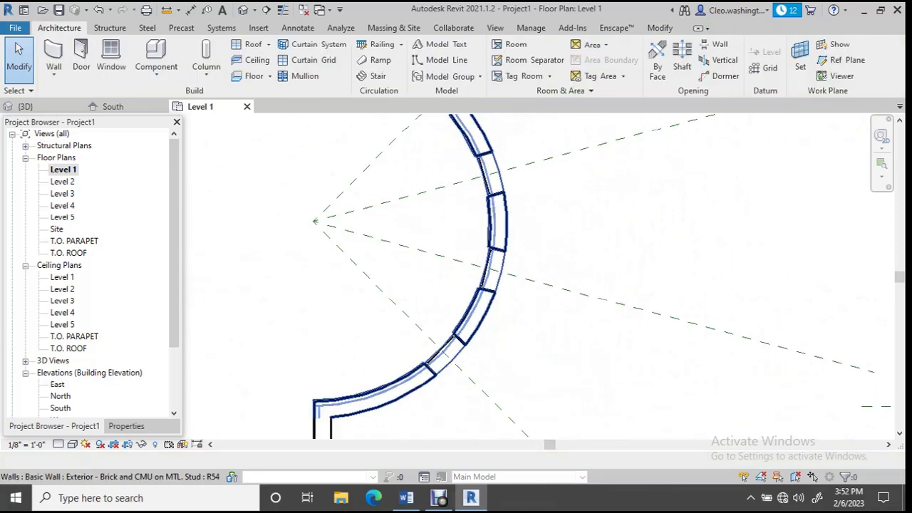
scroll(522, 196, "down", 1)
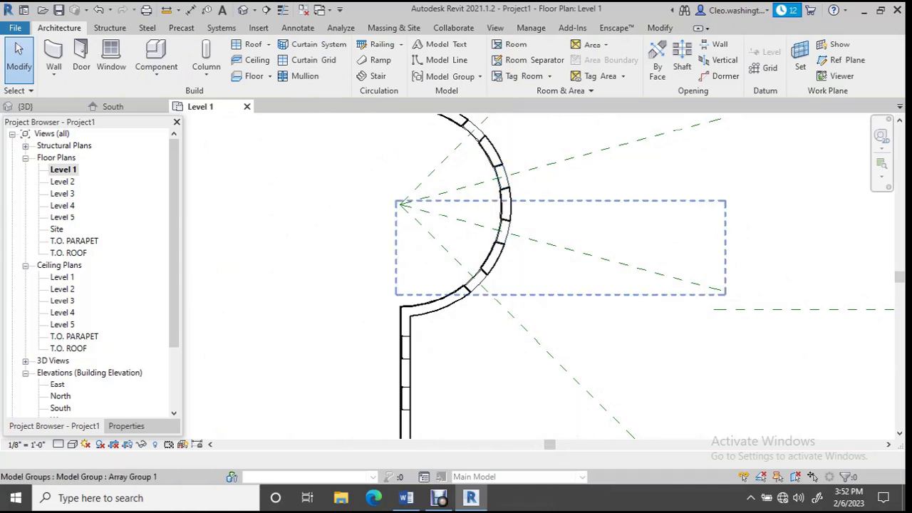
scroll(502, 178, "up", 4)
middle_click_drag(502, 178, 524, 200)
scroll(525, 210, "down", 1)
scroll(470, 246, "down", 1)
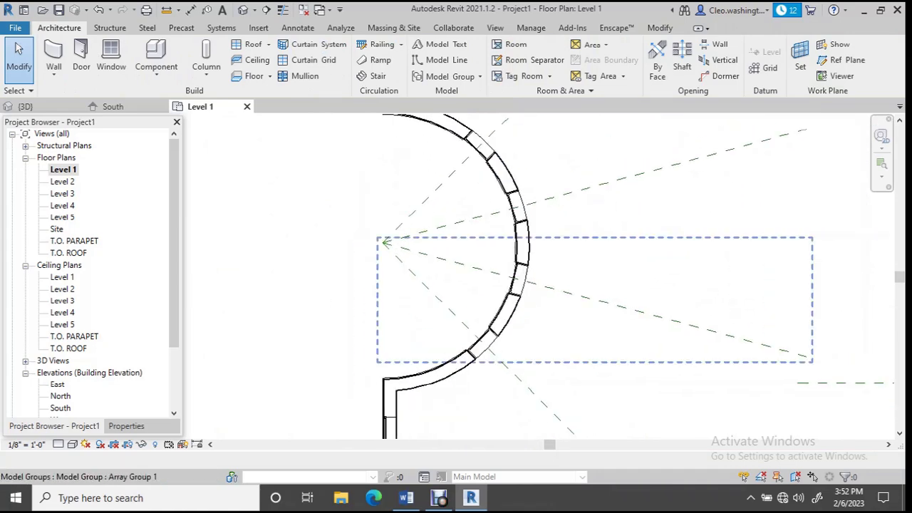
scroll(460, 254, "down", 3)
middle_click_drag(460, 255, 460, 249)
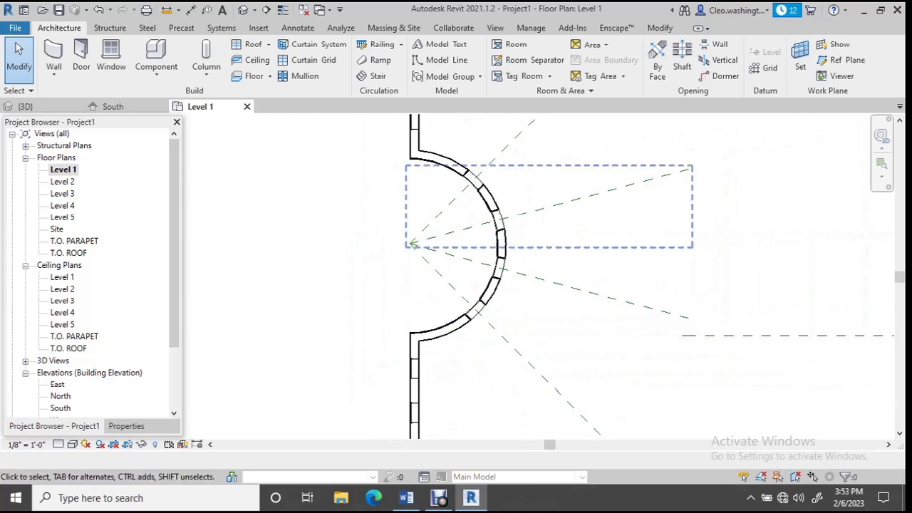
Delete the northernmost window from the curved wall
scroll(464, 180, "up", 6)
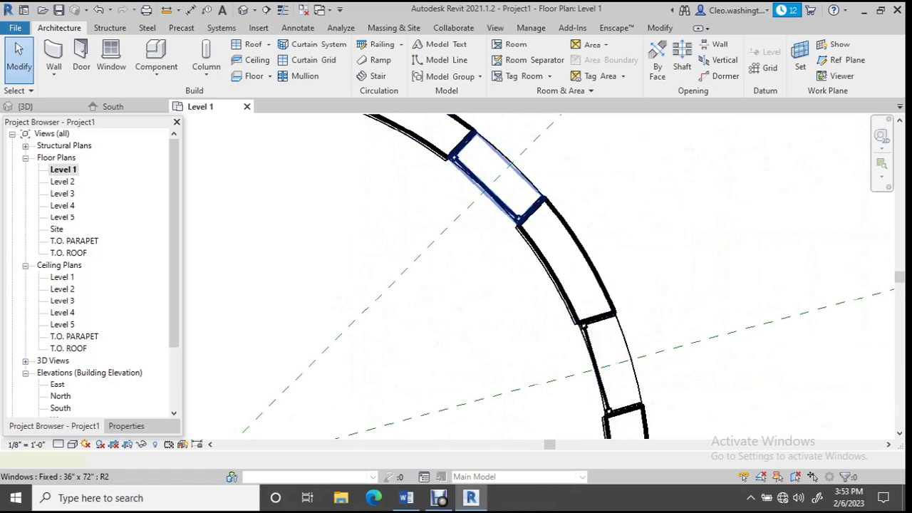
left_click(508, 164)
key("Delete")
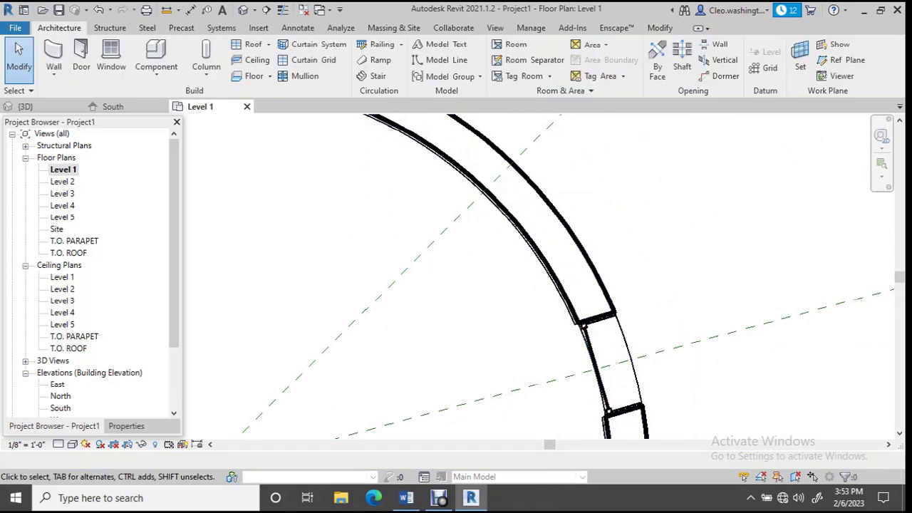
Create a similar fixed 36" x 72" window on the curved wall, placed just north of the northernmost reference plane
left_click(602, 356)
right_click(603, 358)
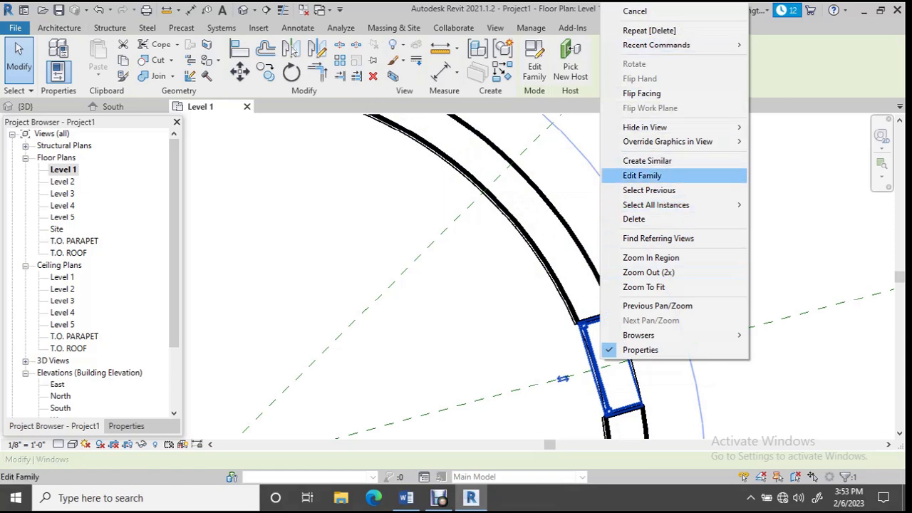
left_click(648, 162)
scroll(556, 239, "down", 2)
scroll(520, 199, "up", 3)
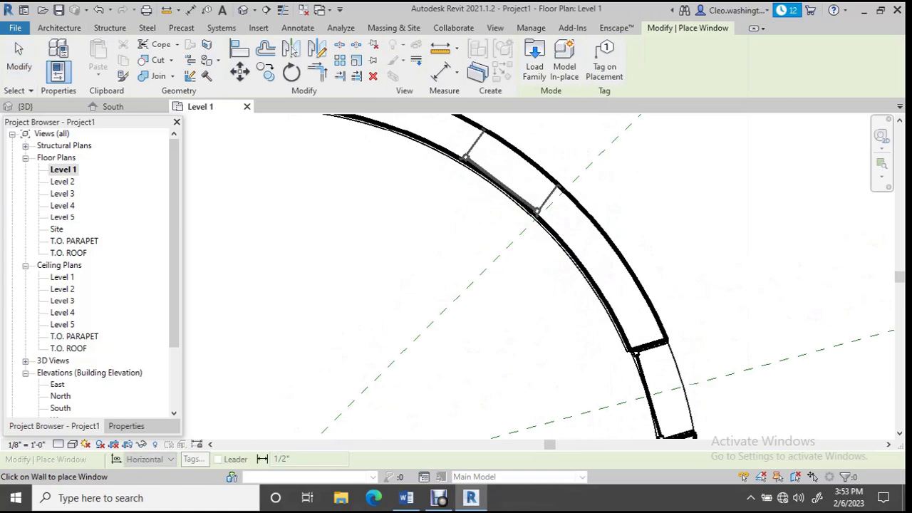
left_click(485, 207)
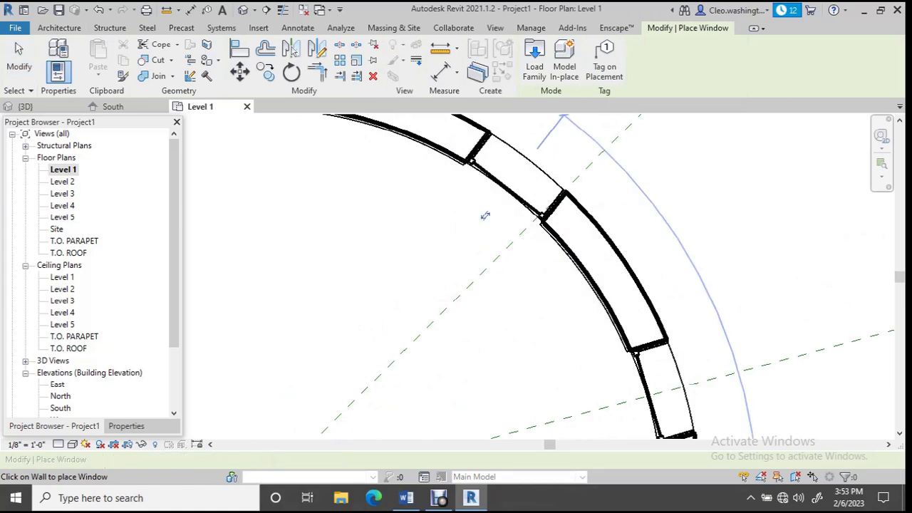
key("Escape")
key("Escape")
Align the northernmost reference plane to the new window's center, removing the conflicting constraints
left_click(484, 206)
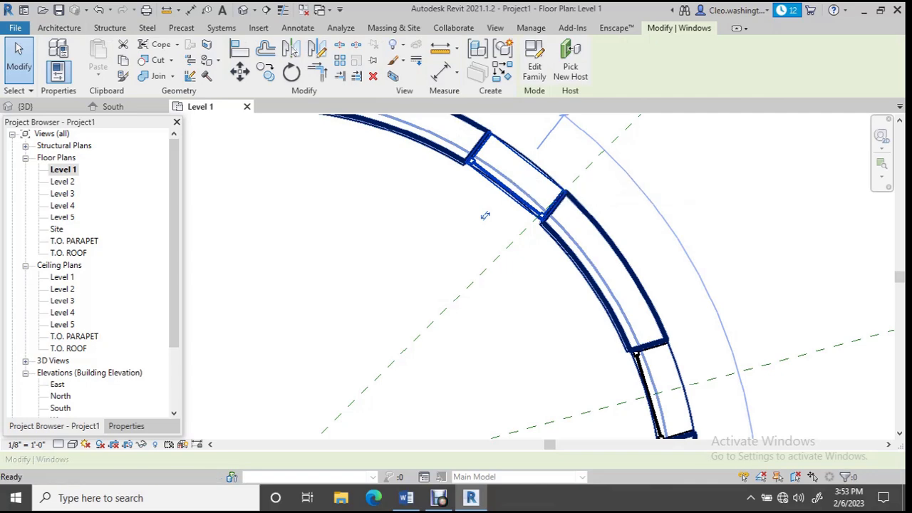
key("a")
key("l")
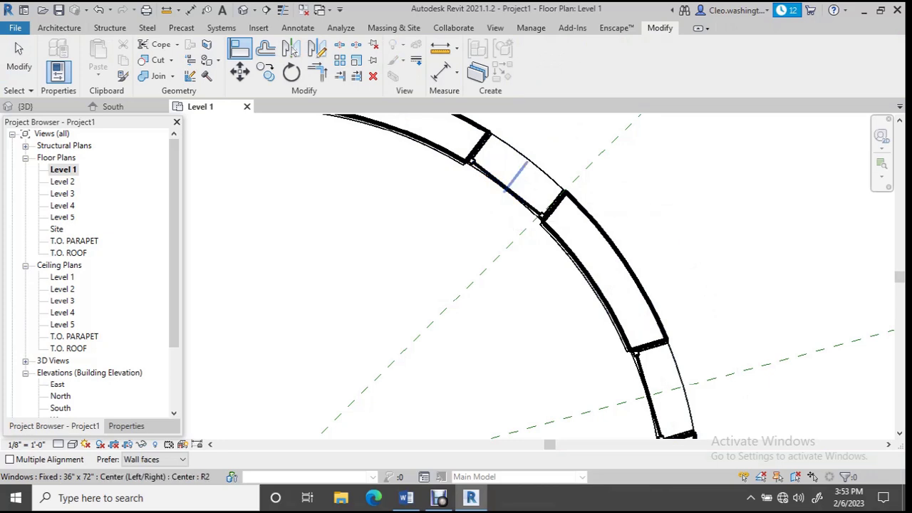
left_click(516, 176)
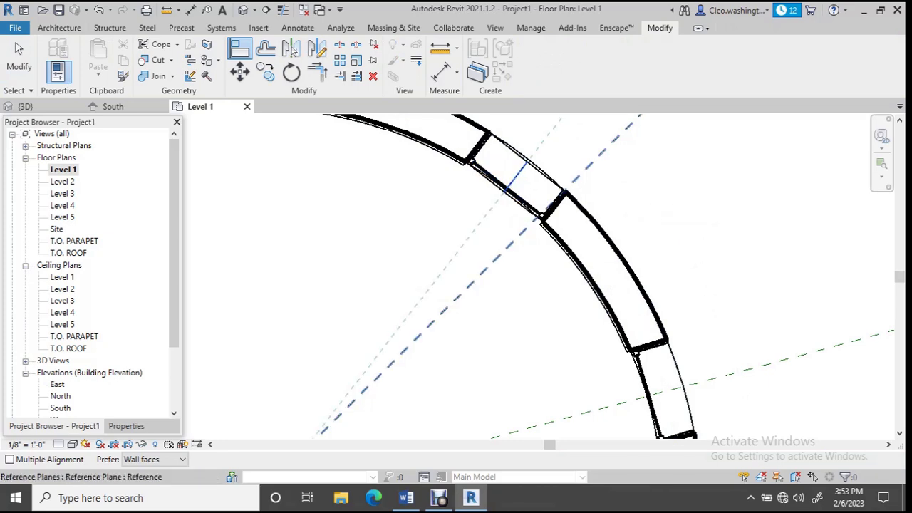
left_click(435, 250)
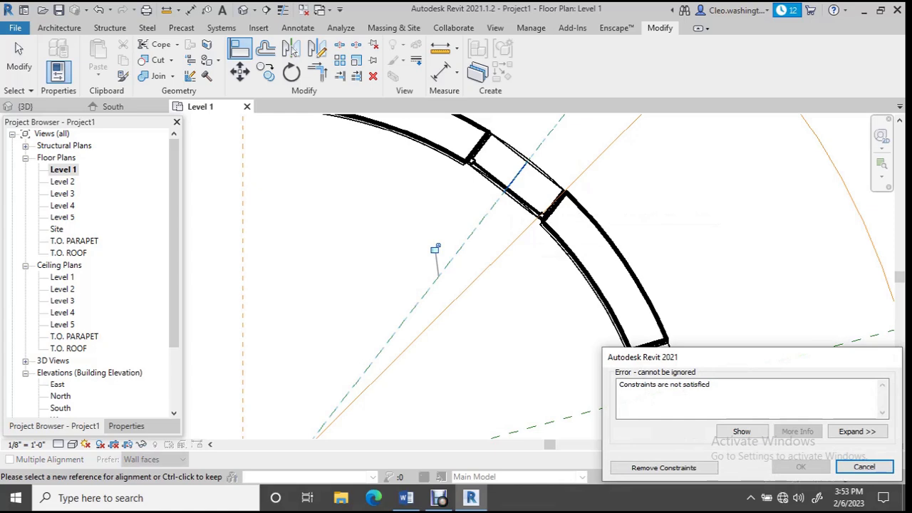
left_click(664, 468)
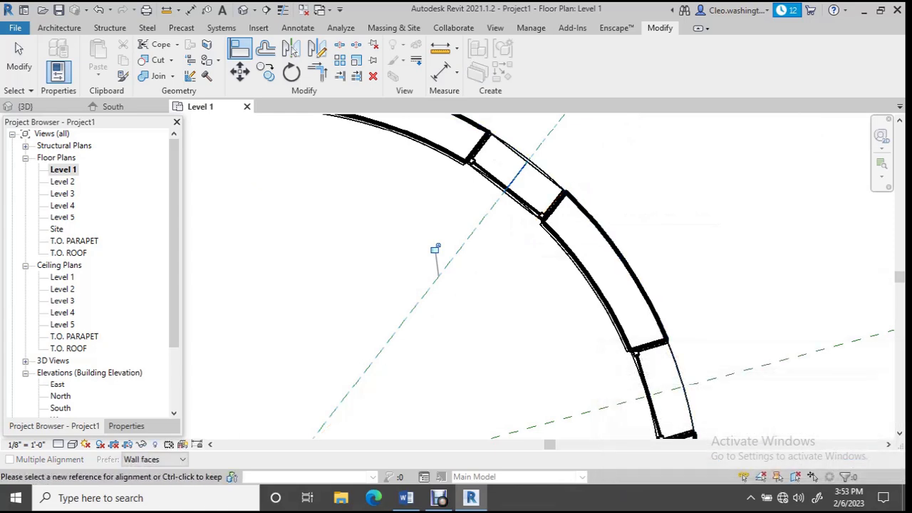
scroll(435, 251, "down", 5)
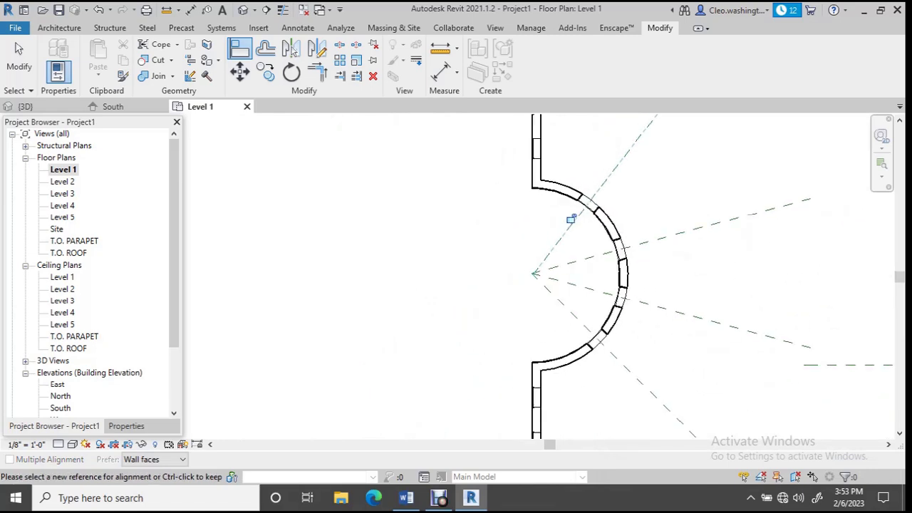
scroll(569, 217, "up", 1)
scroll(611, 232, "down", 1)
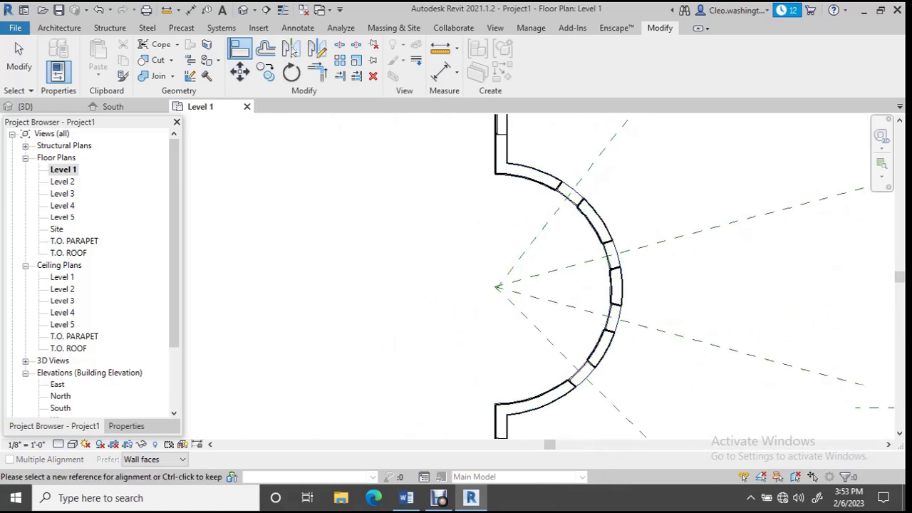
scroll(584, 238, "down", 5)
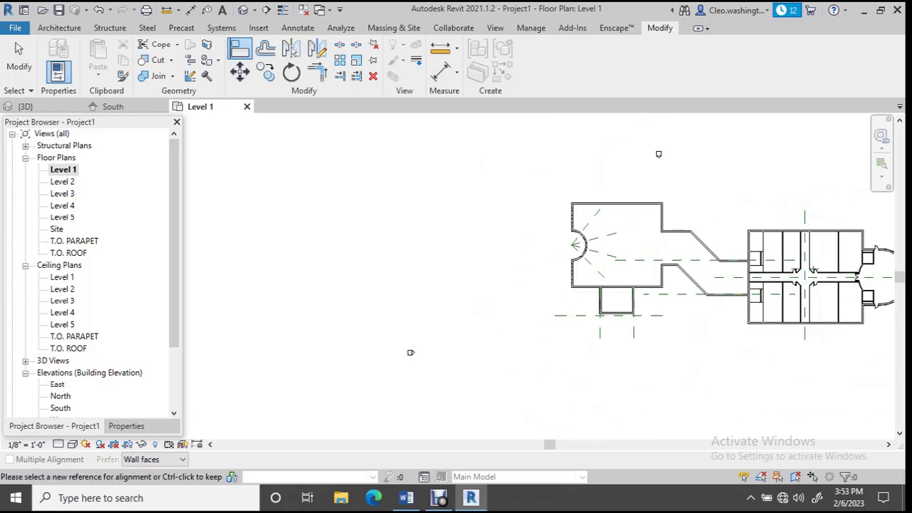
key("Escape")
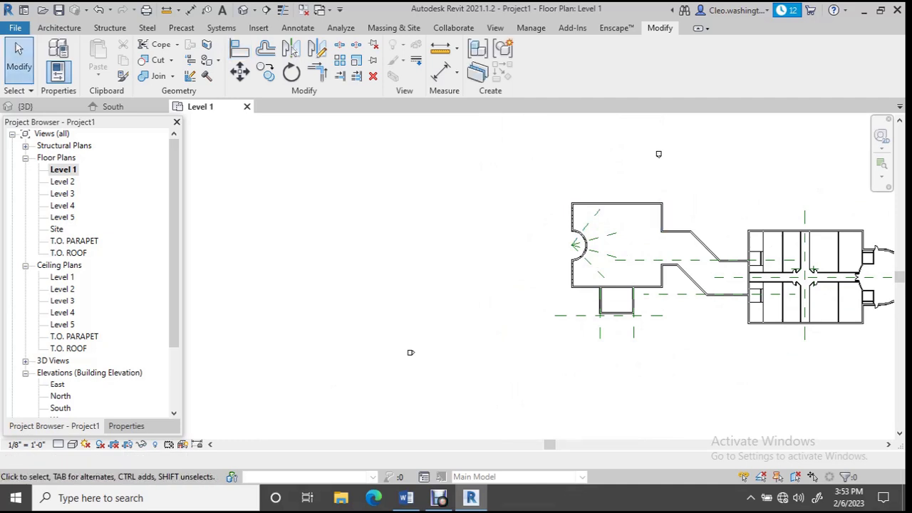
Examine the whole Level 1 plan, then inspect the curved wall's windows in the 3D view from the inside and the west
scroll(689, 214, "down", 1)
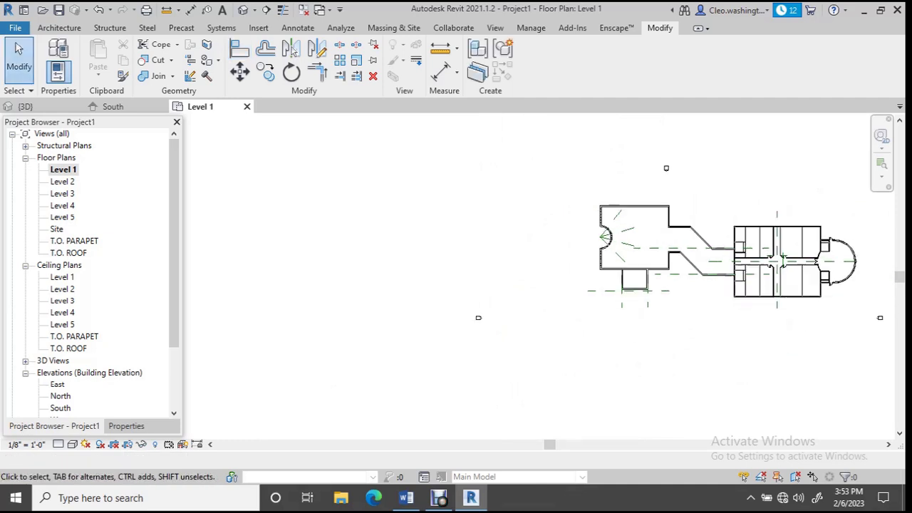
middle_click_drag(689, 239, 470, 256)
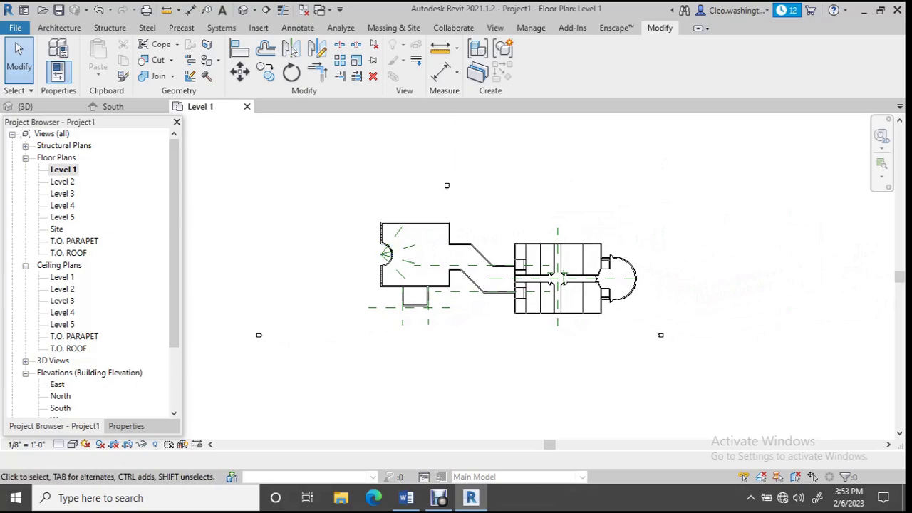
key("ctrl+Tab")
scroll(396, 199, "up", 4)
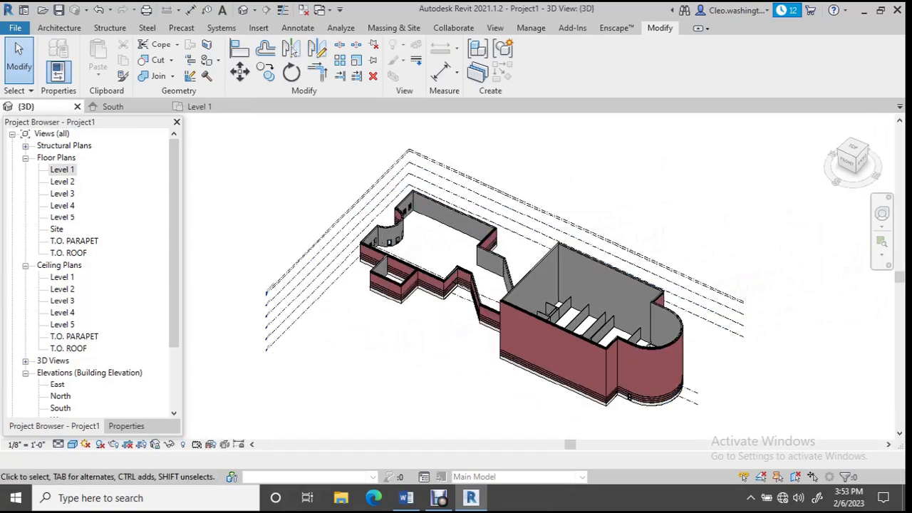
scroll(396, 206, "up", 4)
scroll(403, 228, "down", 7)
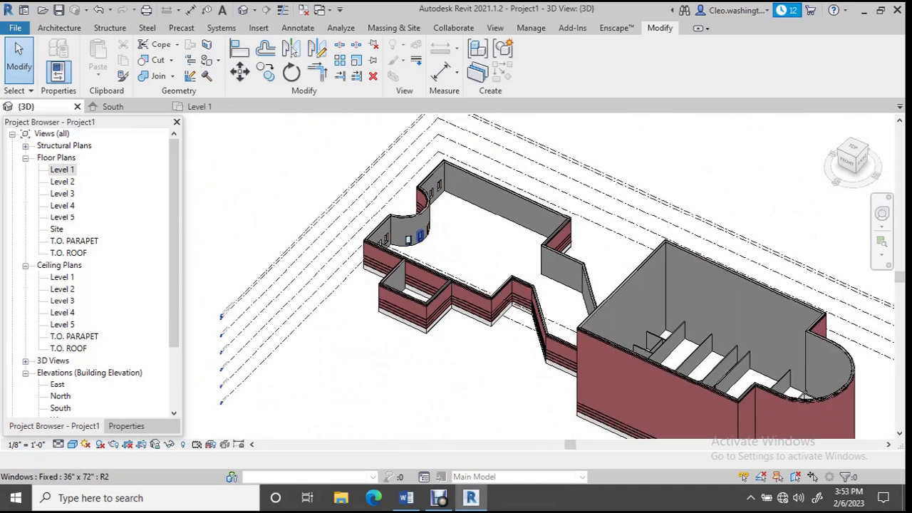
scroll(528, 289, "down", 5)
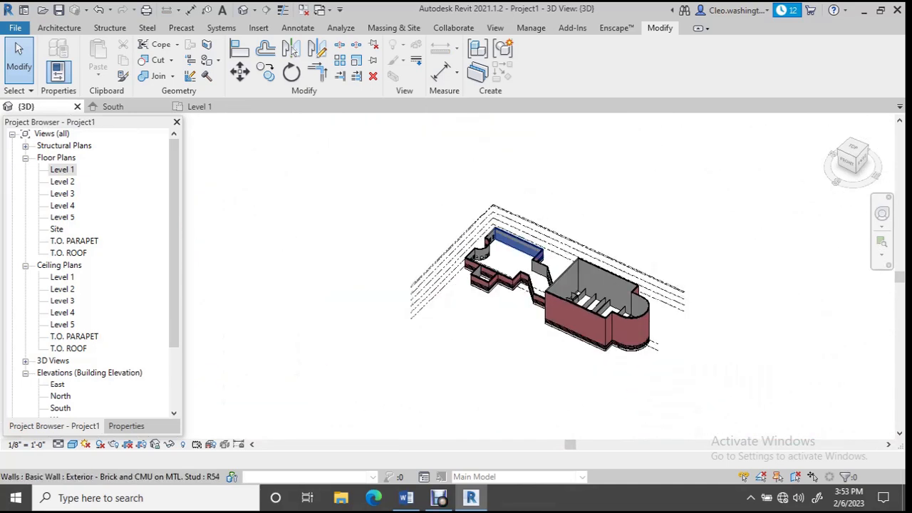
middle_click_drag(492, 263, 557, 265, "shift")
scroll(502, 363, "up", 5)
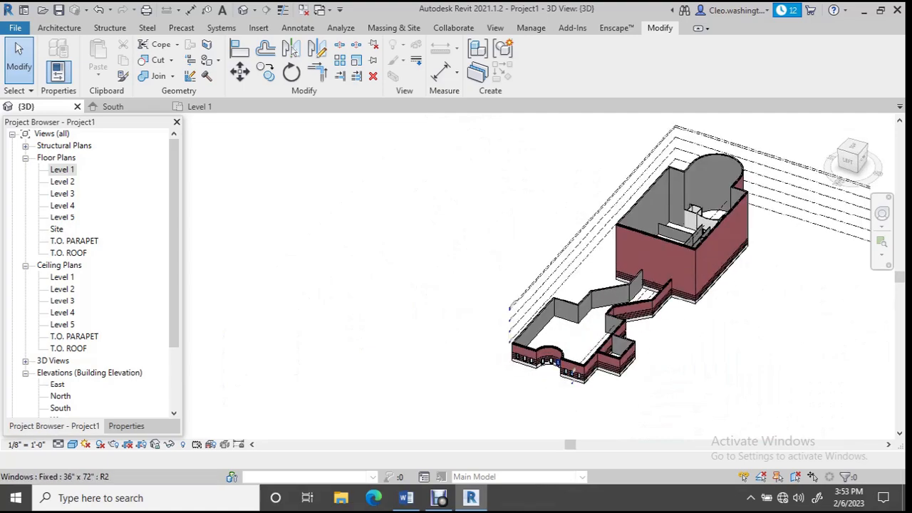
Inspect the west wing's windows in the 3D view and check the sill height of the straight-wall window nearest the curved recess
scroll(575, 371, "up", 5)
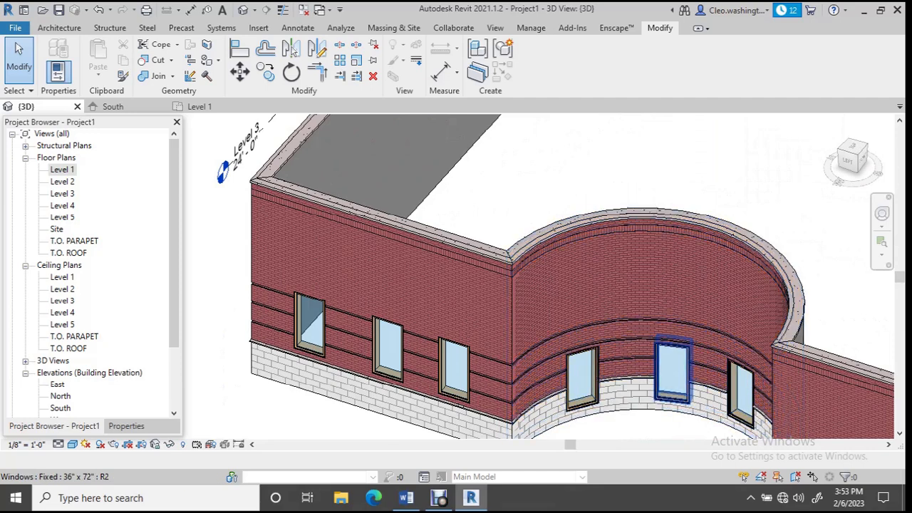
scroll(700, 324, "down", 2)
middle_click_drag(700, 324, 589, 245)
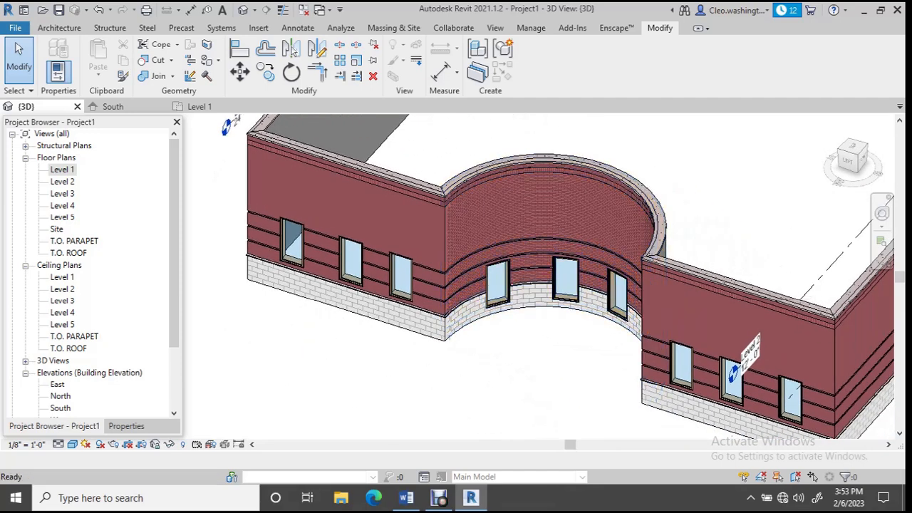
scroll(592, 251, "down", 2)
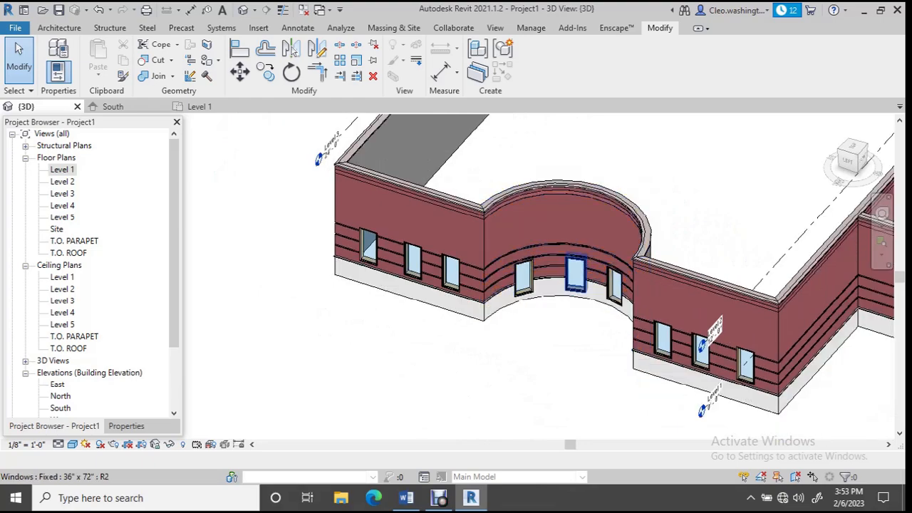
middle_click_drag(528, 342, 563, 346, "shift")
scroll(642, 313, "up", 6)
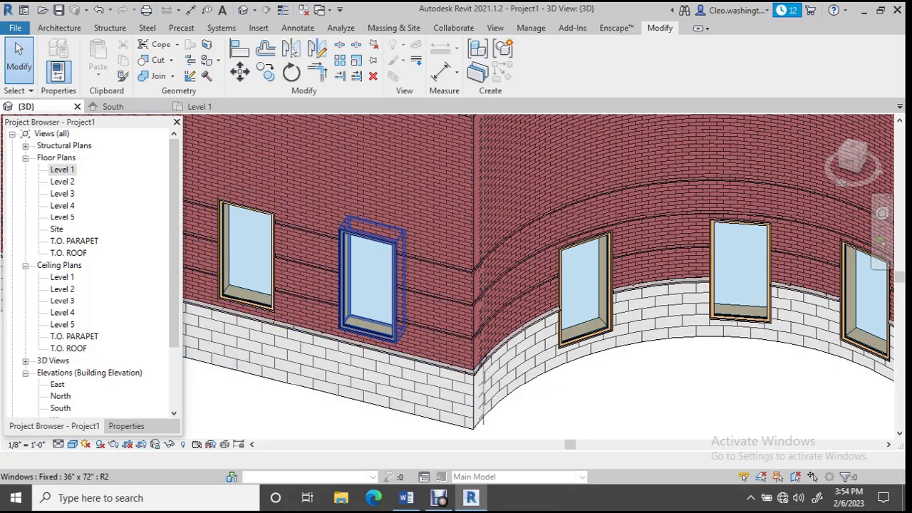
left_click(369, 284)
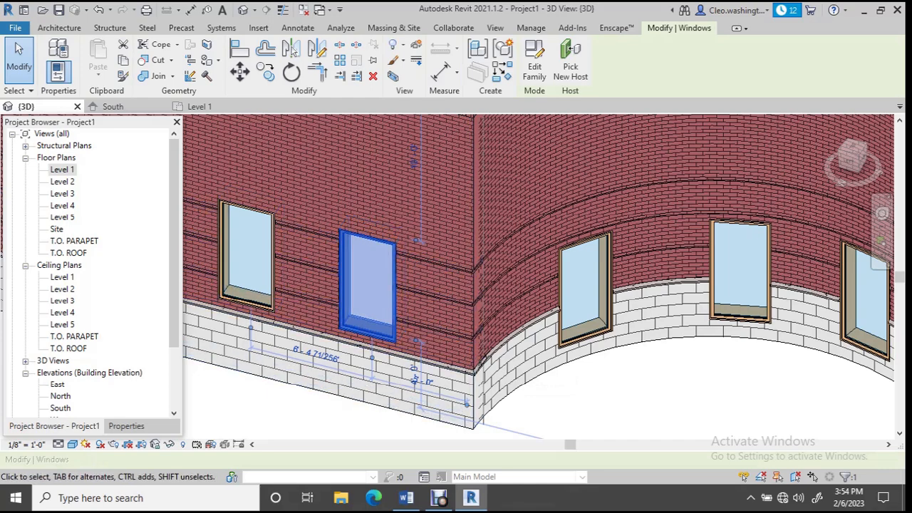
left_click(127, 426)
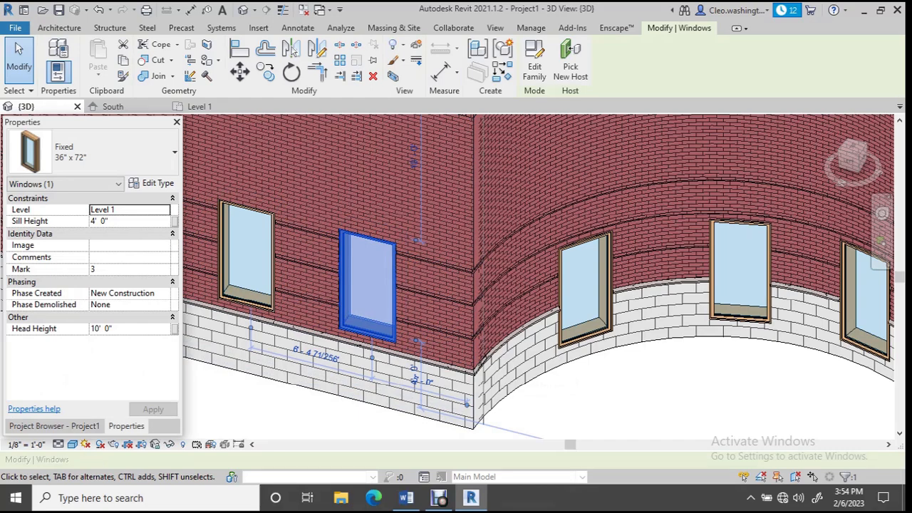
scroll(575, 324, "down", 3)
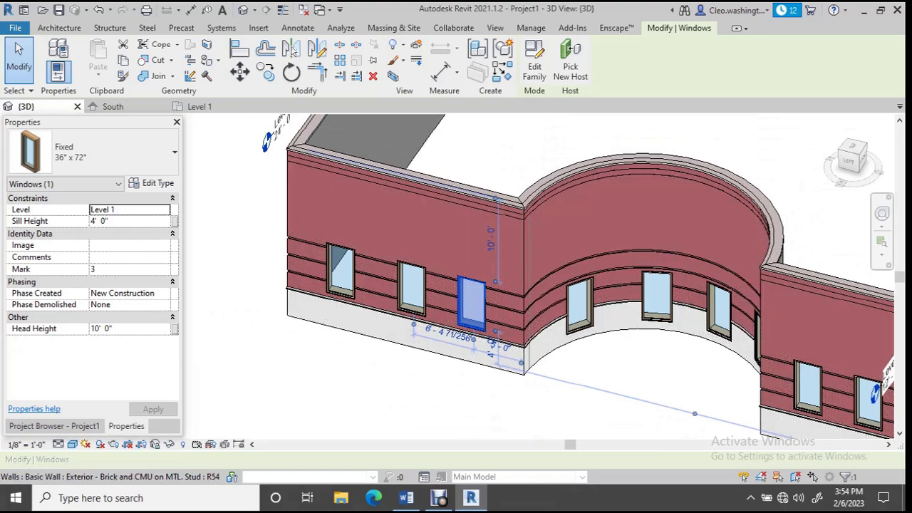
key("z")
key("f")
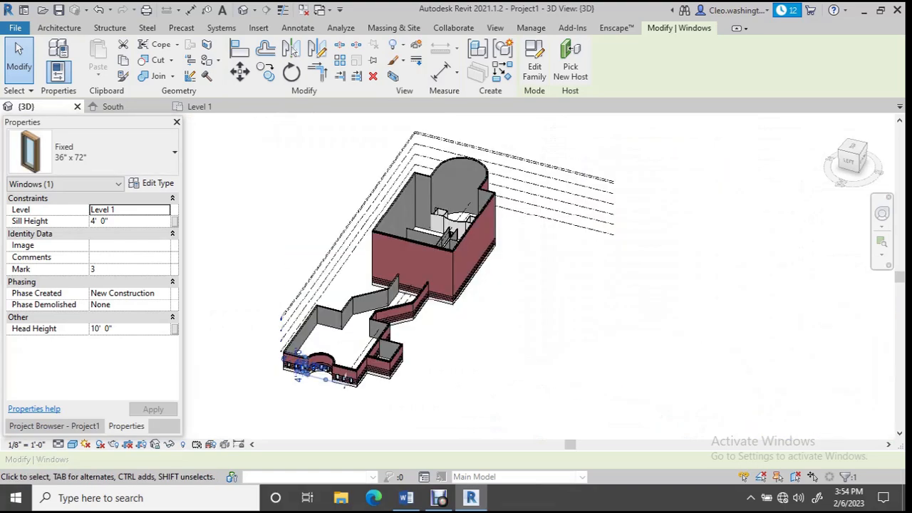
key("Escape")
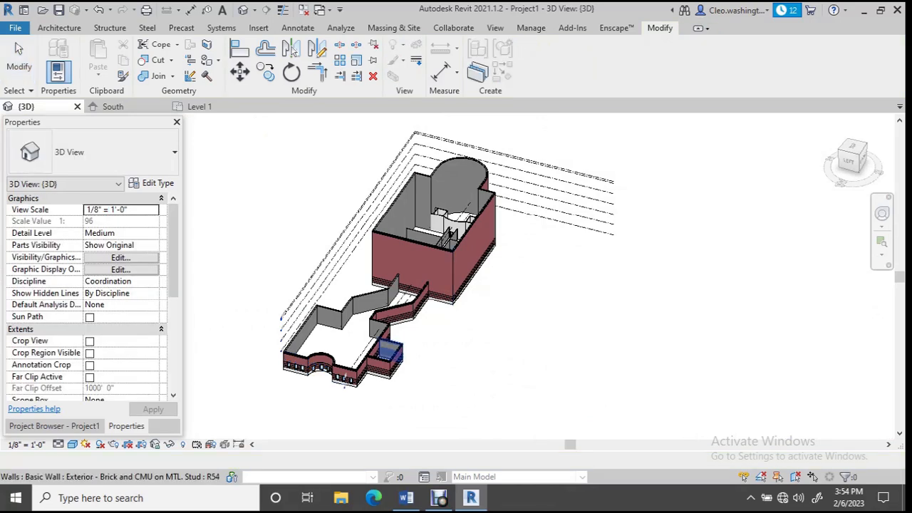
Set the sill height of all four fixed 36" x 72" windows on the curved wall to 4' 0"
scroll(388, 349, "up", 3)
scroll(534, 307, "down", 2)
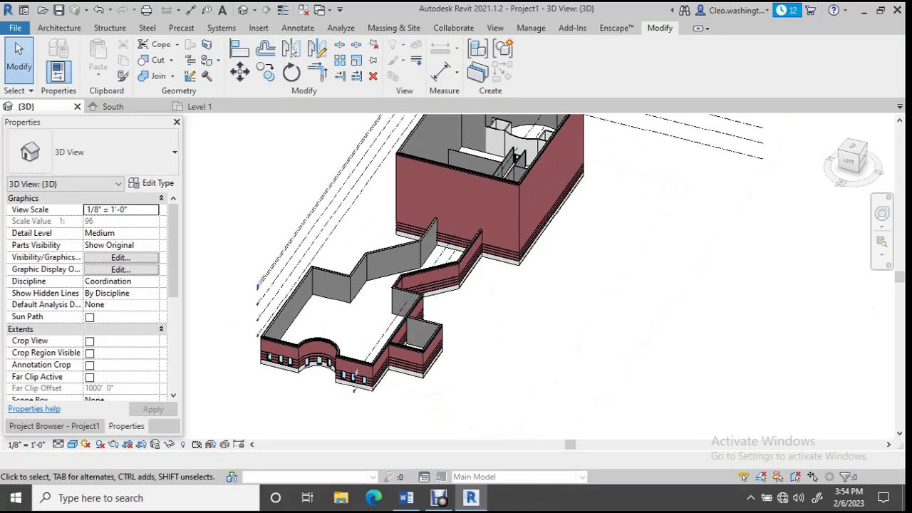
middle_click_drag(534, 307, 643, 279)
scroll(634, 279, "down", 1)
scroll(479, 343, "up", 8)
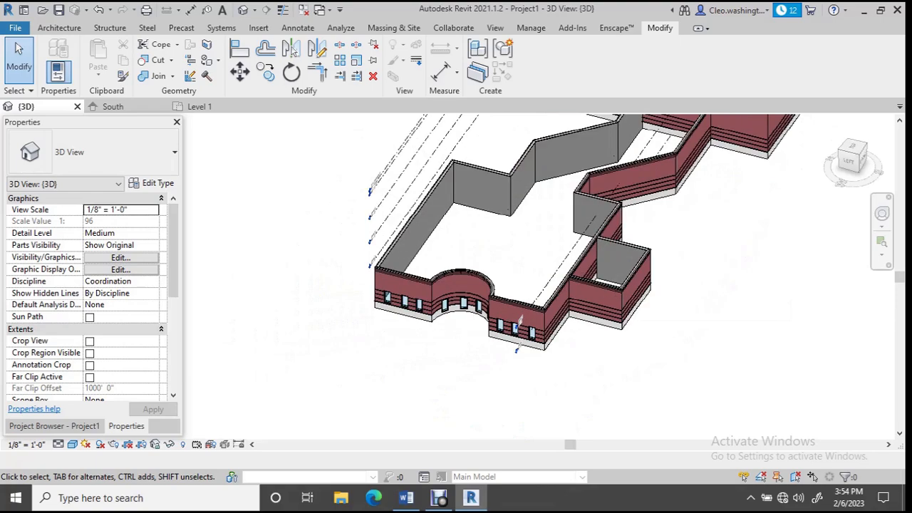
middle_click_drag(549, 324, 837, 285, "shift")
scroll(741, 235, "up", 10)
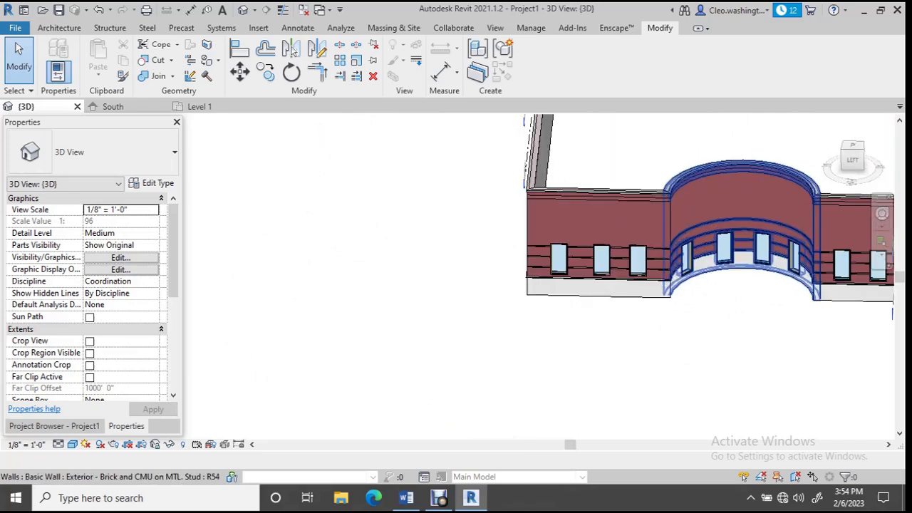
left_click(563, 335)
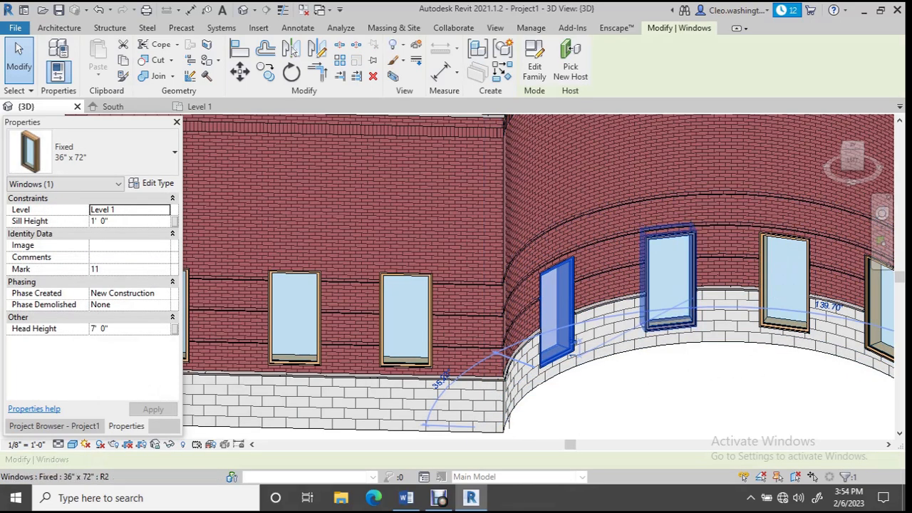
left_click(671, 320, "ctrl")
left_click(786, 321, "ctrl")
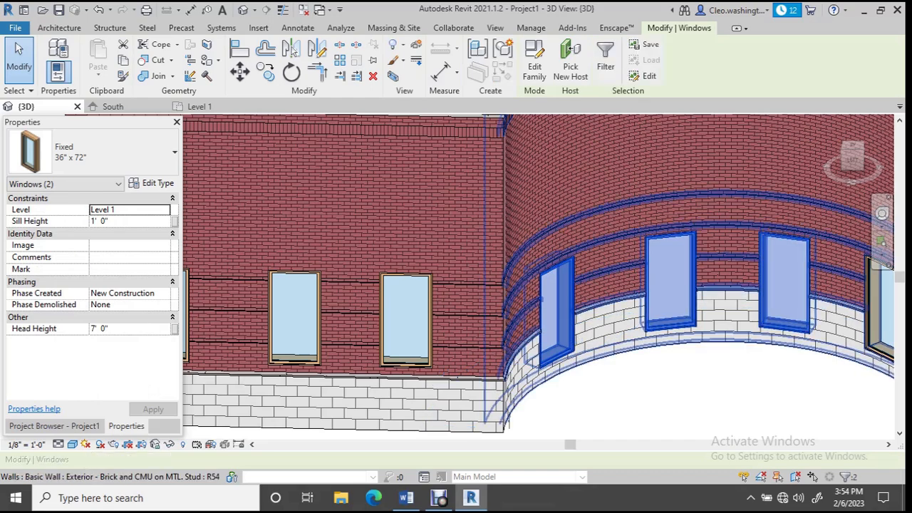
left_click(880, 307, "ctrl")
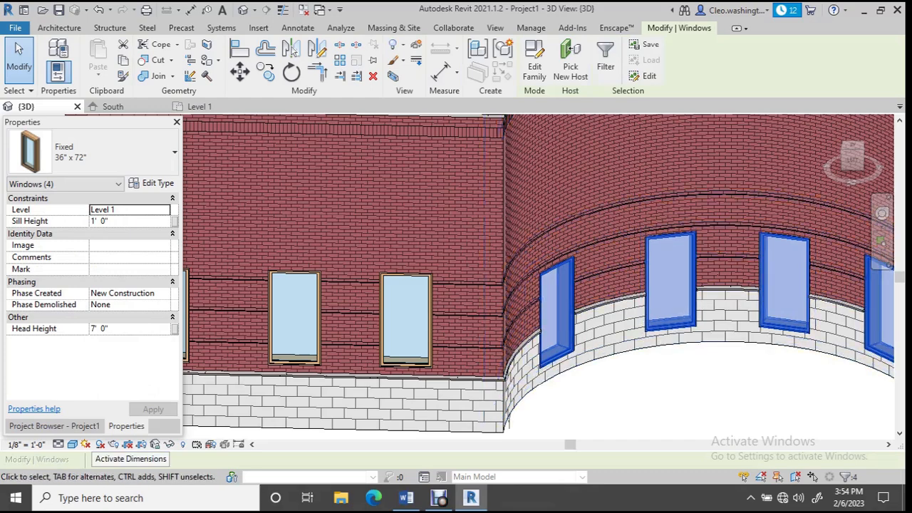
right_click(678, 160)
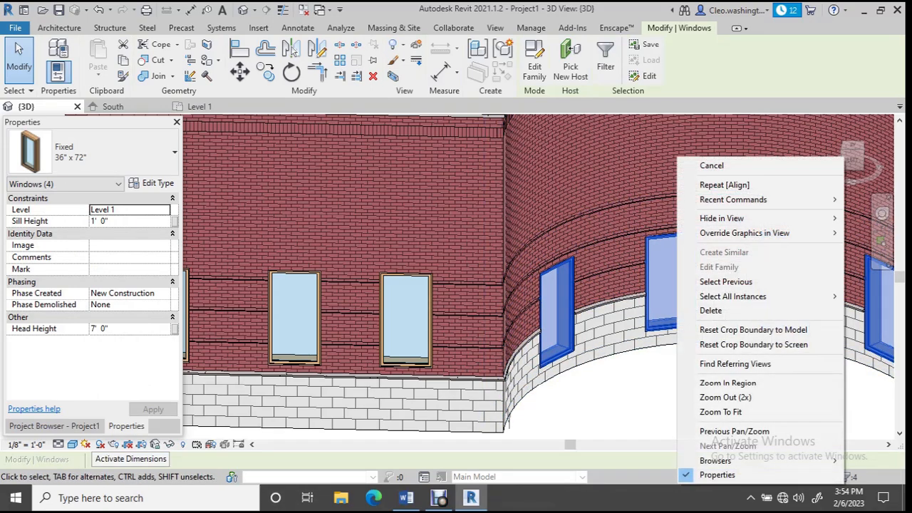
left_click(114, 221)
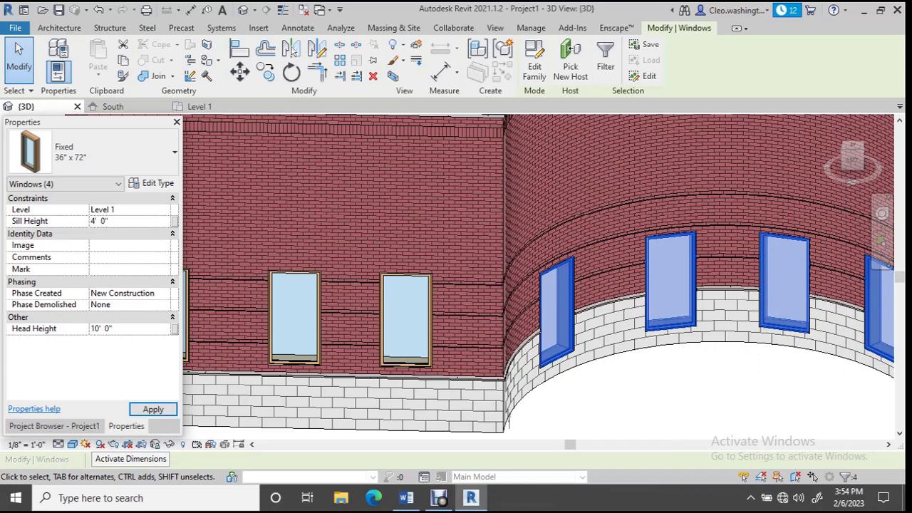
key("Return")
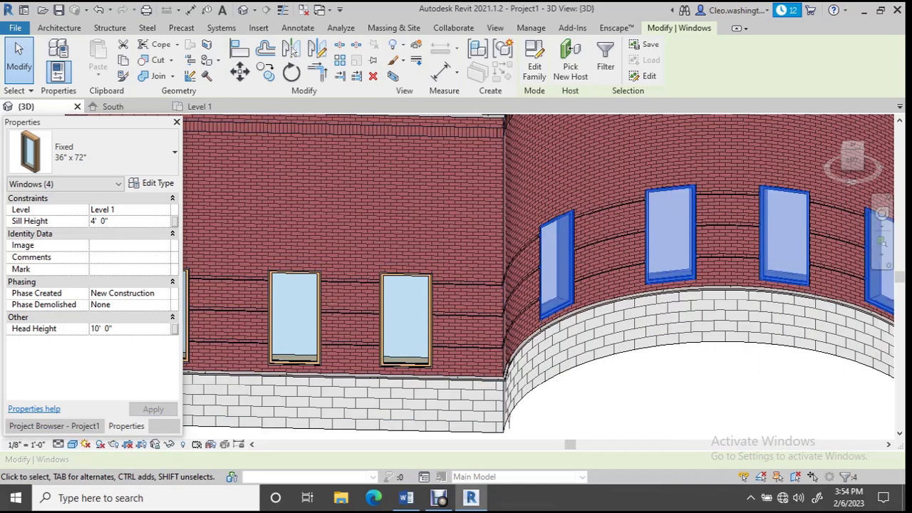
scroll(811, 335, "down", 4)
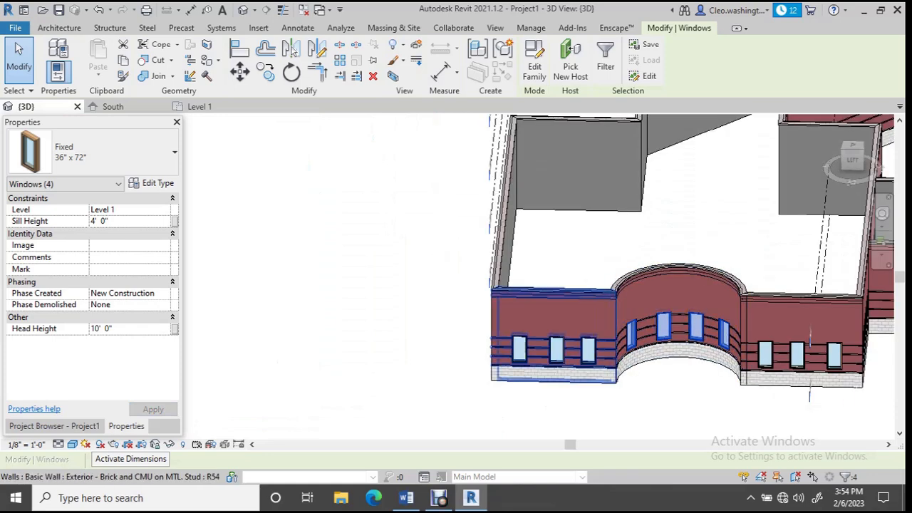
key("Escape")
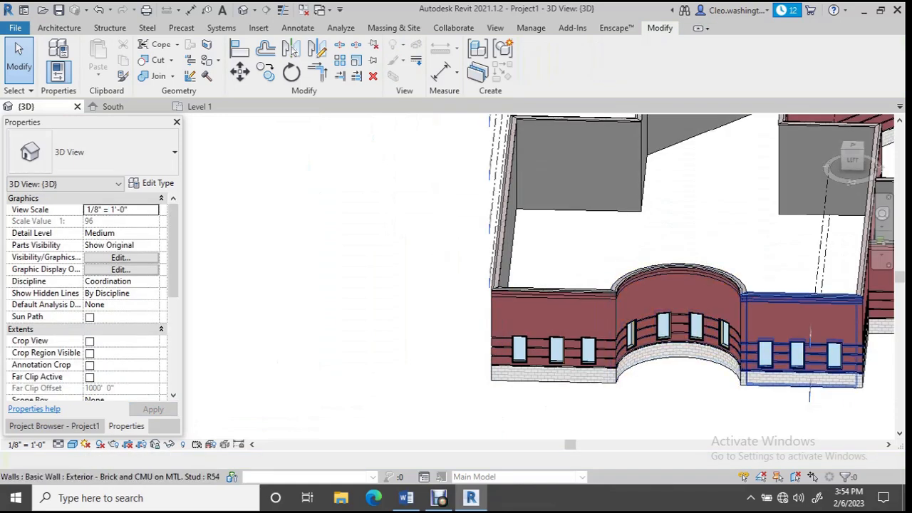
In the Level 1 plan, nudge the 72" x 80" double exterior door at the corridor's east end slightly north of the reference plane
scroll(662, 326, "down", 3)
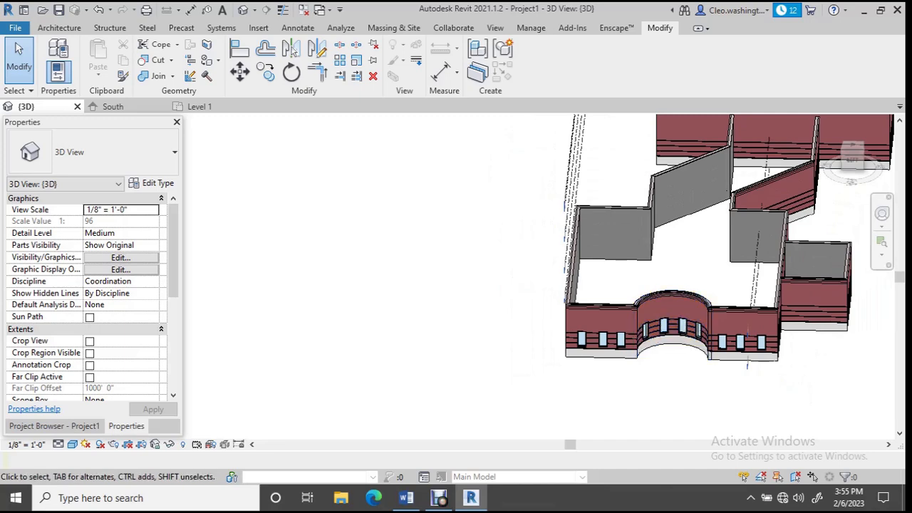
scroll(704, 309, "down", 3)
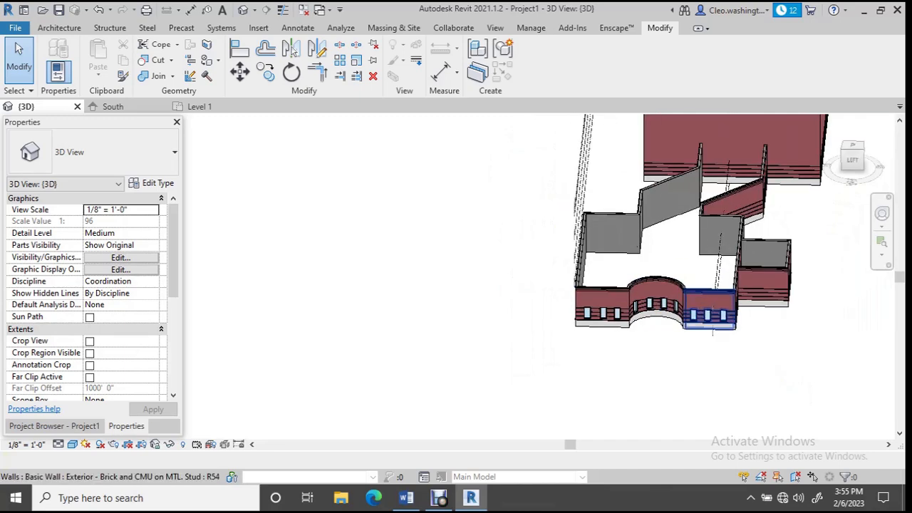
left_click(200, 106)
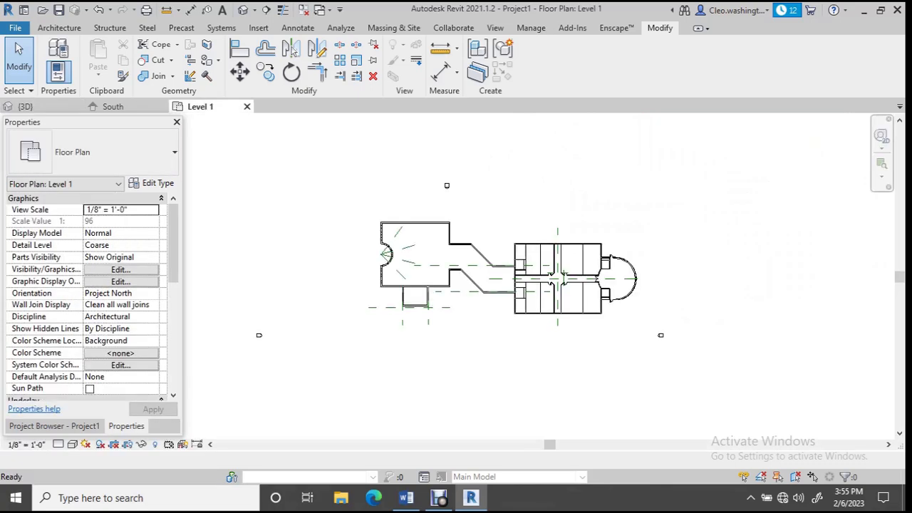
scroll(416, 253, "up", 5)
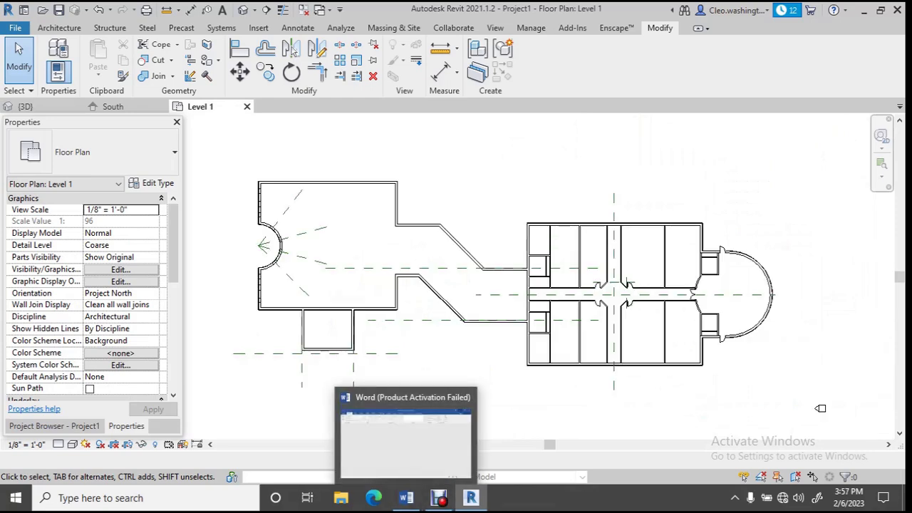
scroll(697, 294, "up", 9)
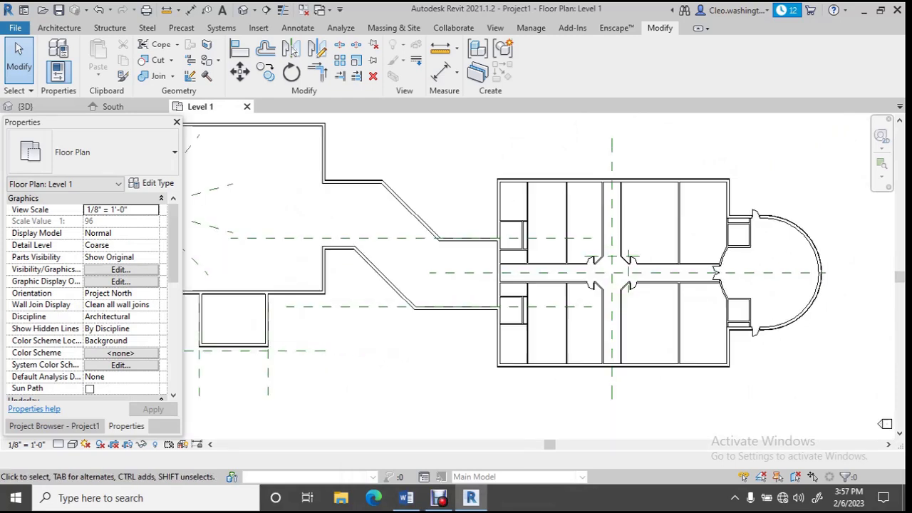
scroll(697, 294, "up", 1)
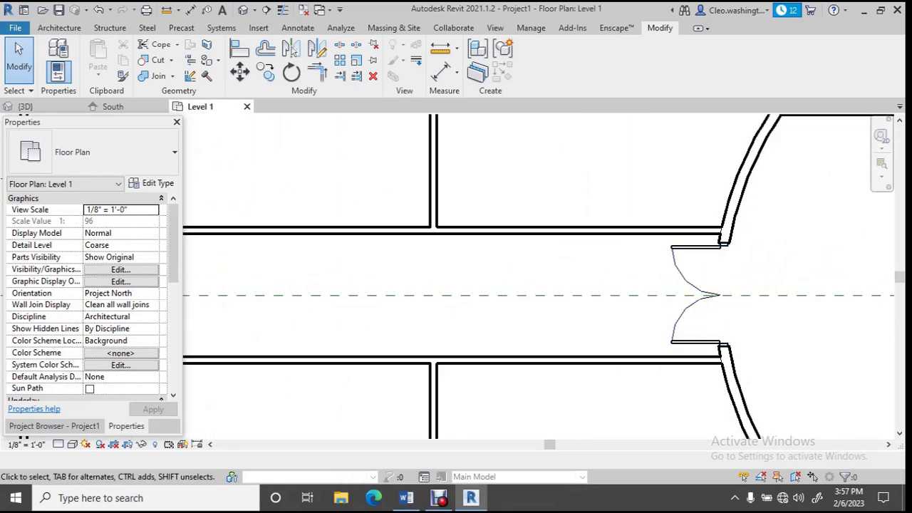
left_click(697, 292)
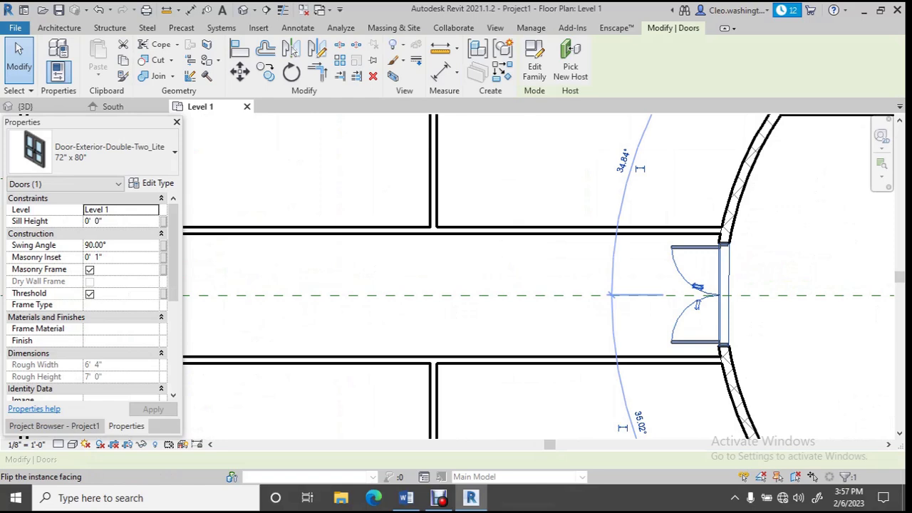
scroll(697, 288, "down", 2)
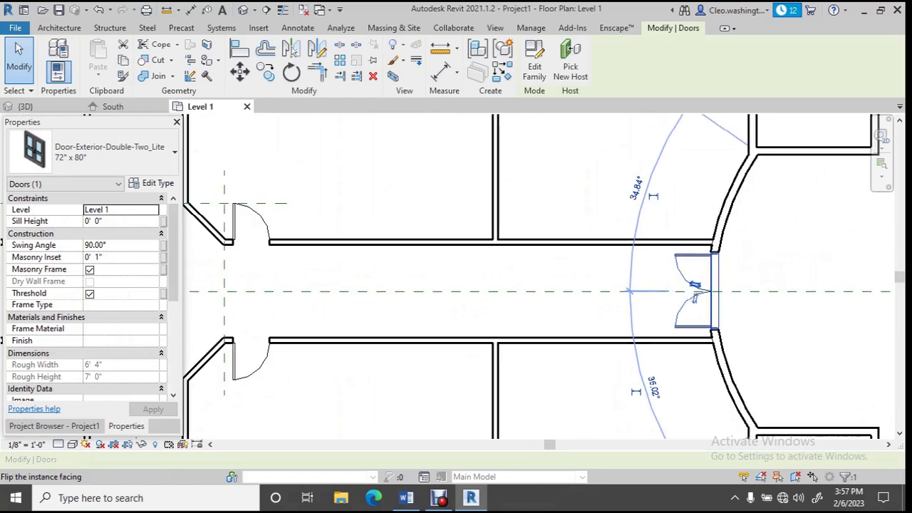
scroll(725, 262, "up", 4)
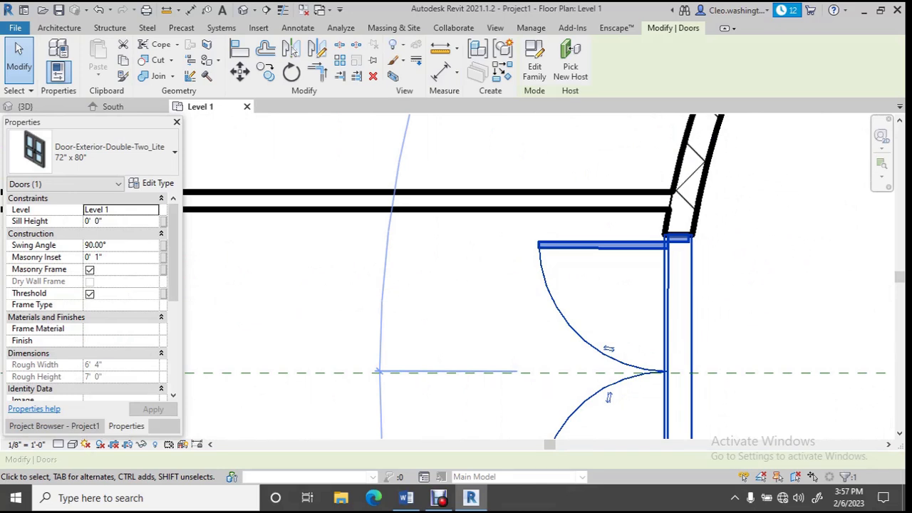
key("Up")
key("Up")
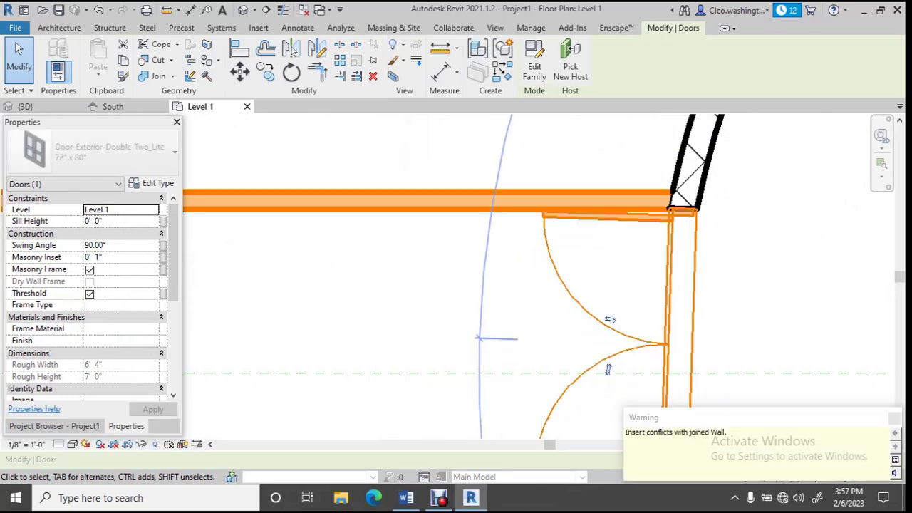
key("Down")
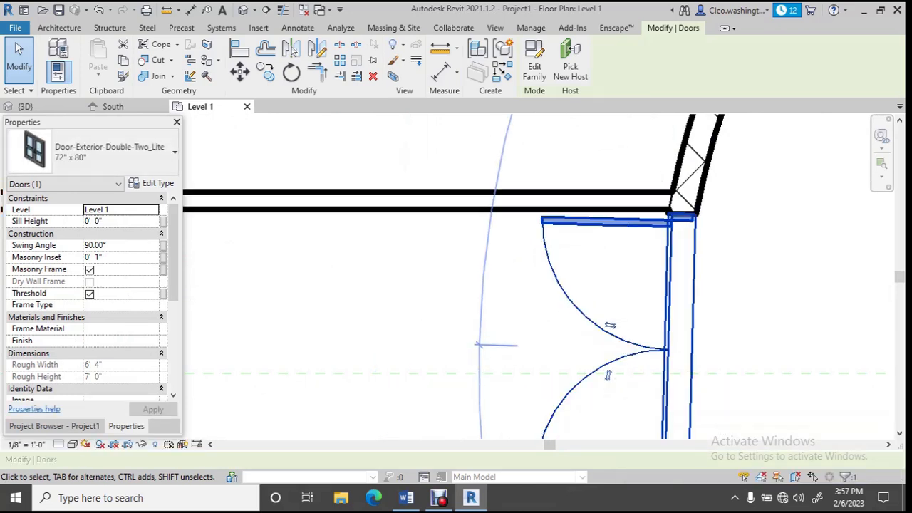
scroll(712, 325, "down", 4)
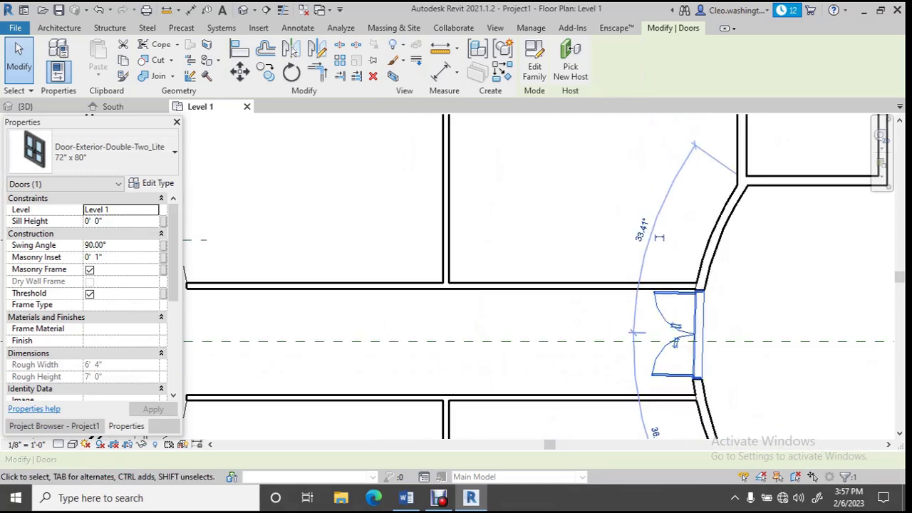
key("Escape")
Align the centreline of the double door at the corridor's east end to the horizontal reference plane
scroll(669, 319, "up", 2)
scroll(675, 326, "down", 2)
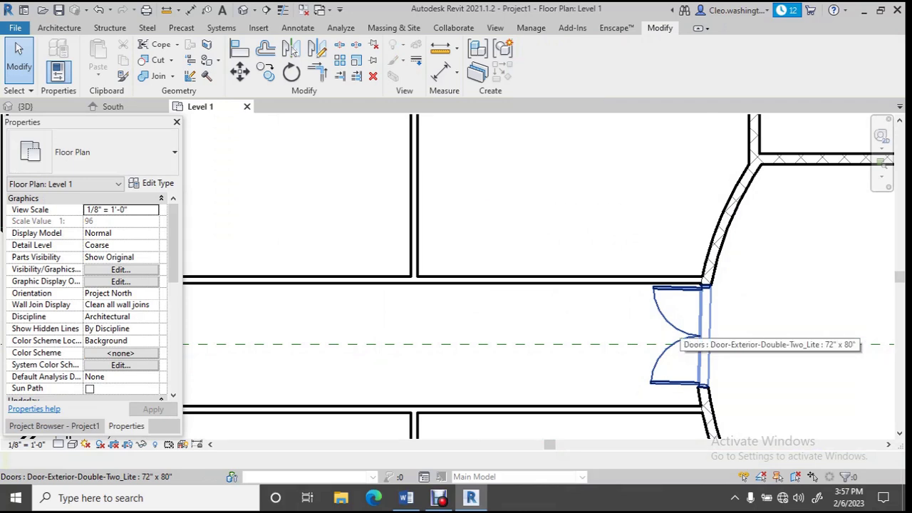
key("a")
key("l")
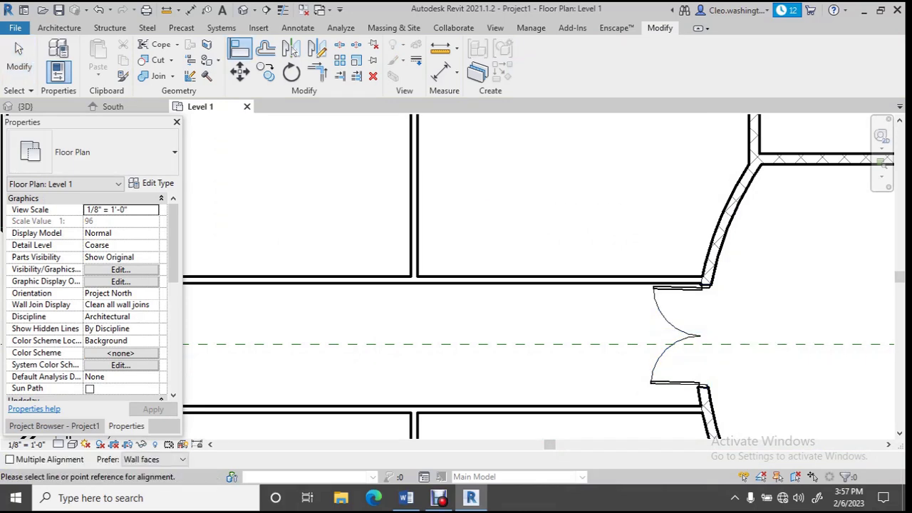
left_click(442, 345)
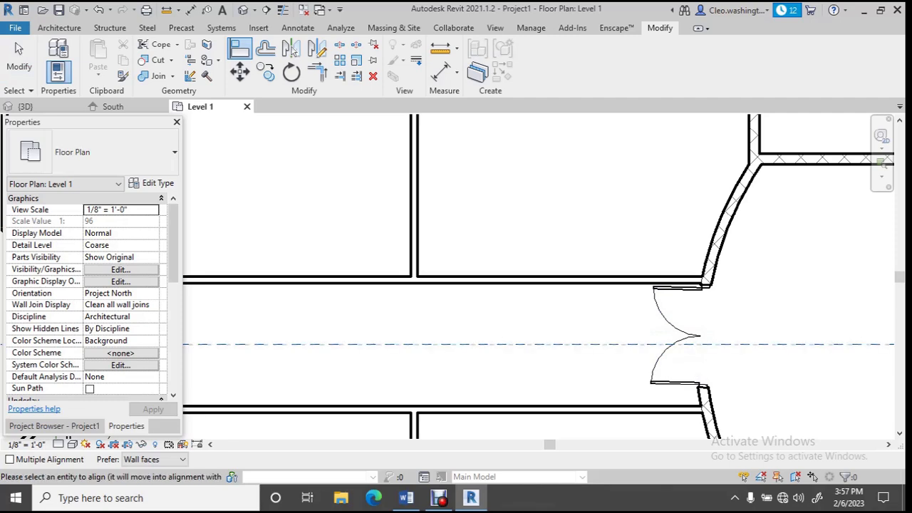
left_click(687, 335)
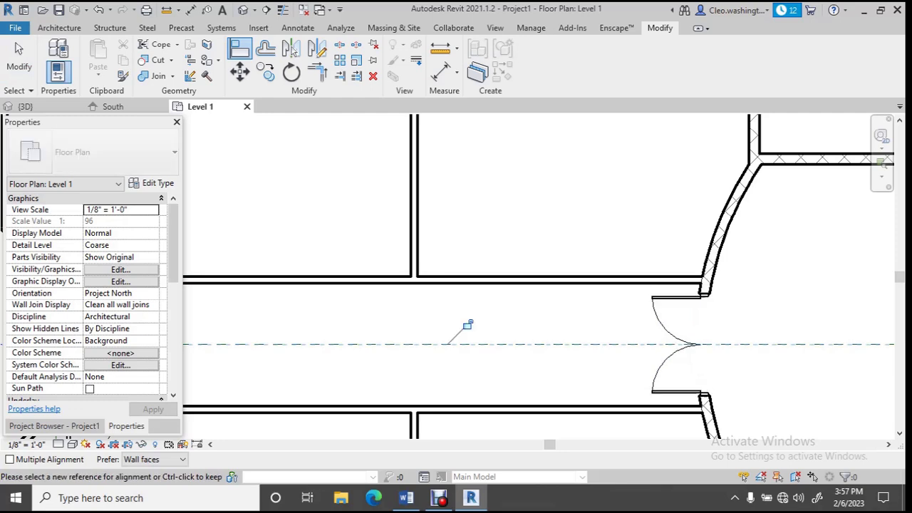
scroll(682, 354, "up", 2)
scroll(668, 327, "down", 3)
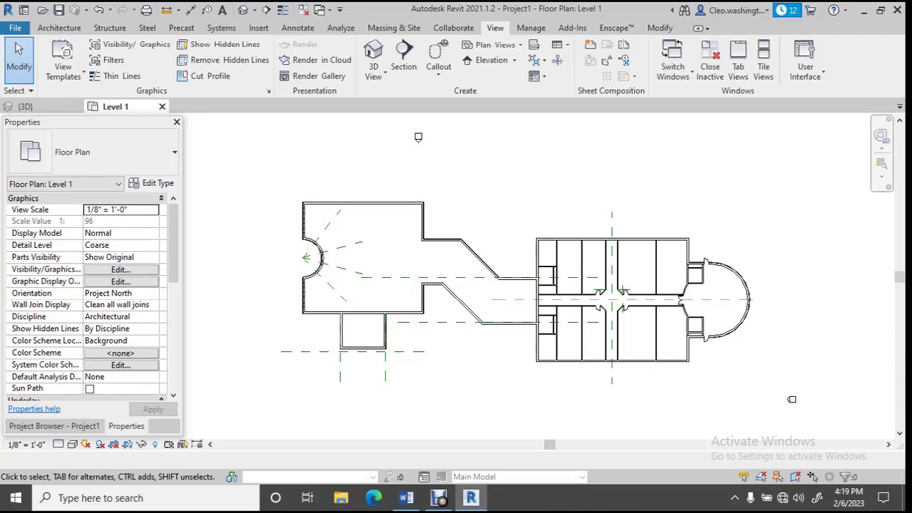
Draw a vertical building section through the connecting corridor just east of the west wing, extending beyond the walls on both sides
scroll(447, 238, "up", 2)
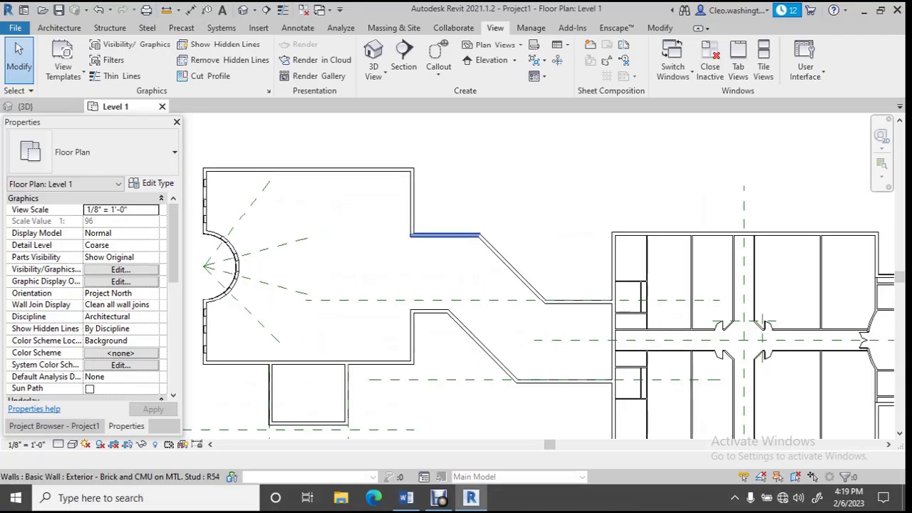
scroll(449, 236, "down", 2)
scroll(459, 232, "up", 2)
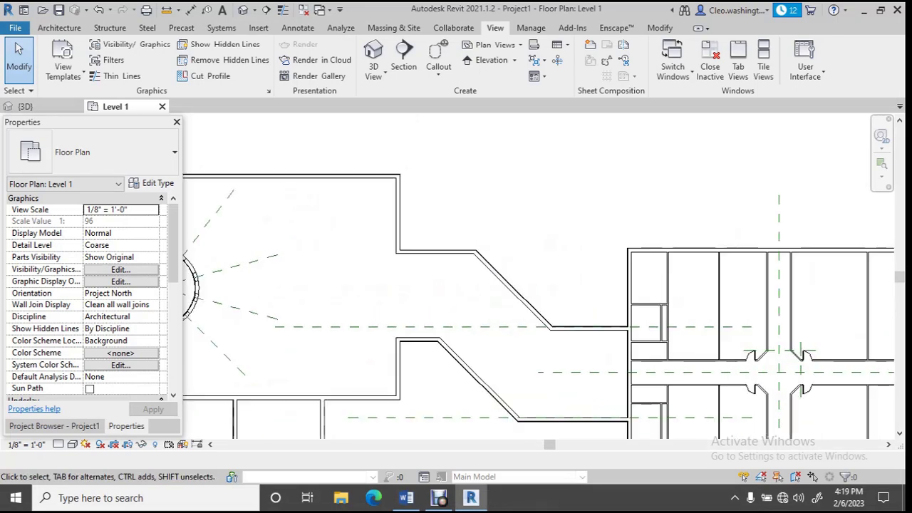
scroll(556, 231, "down", 2)
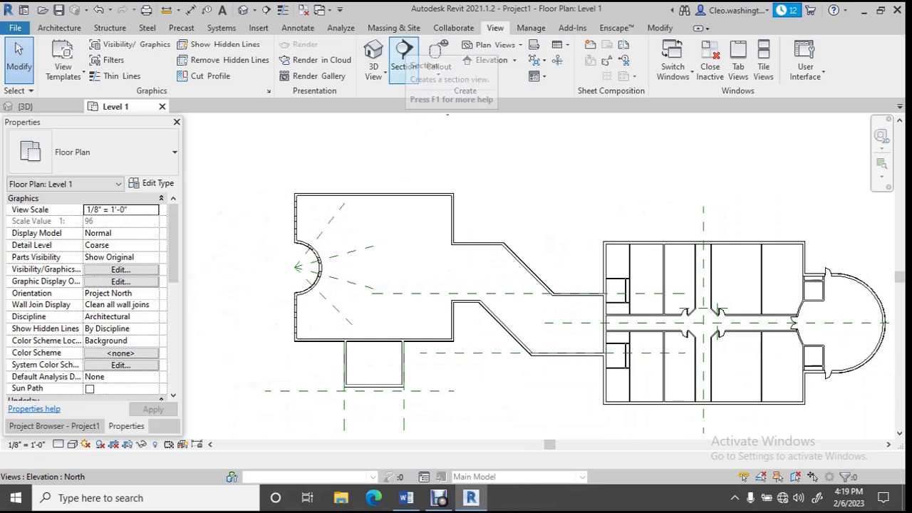
left_click(404, 59)
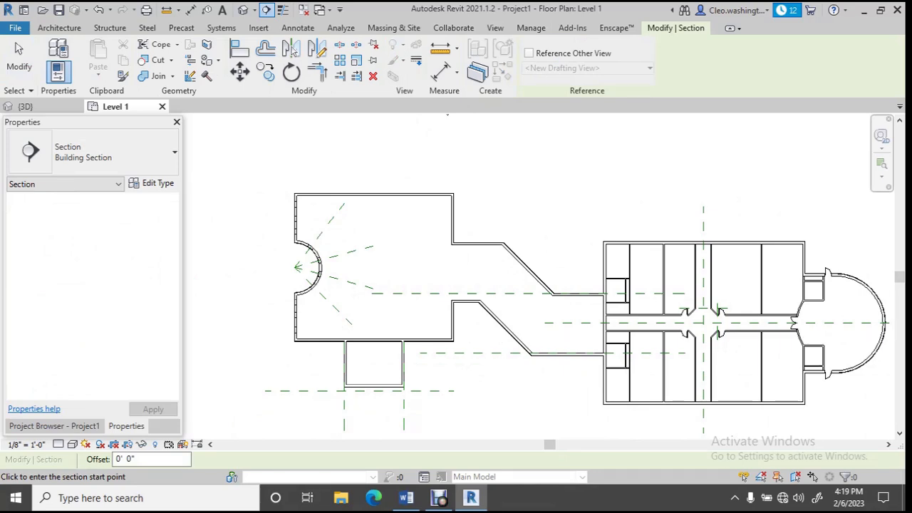
left_click(478, 163)
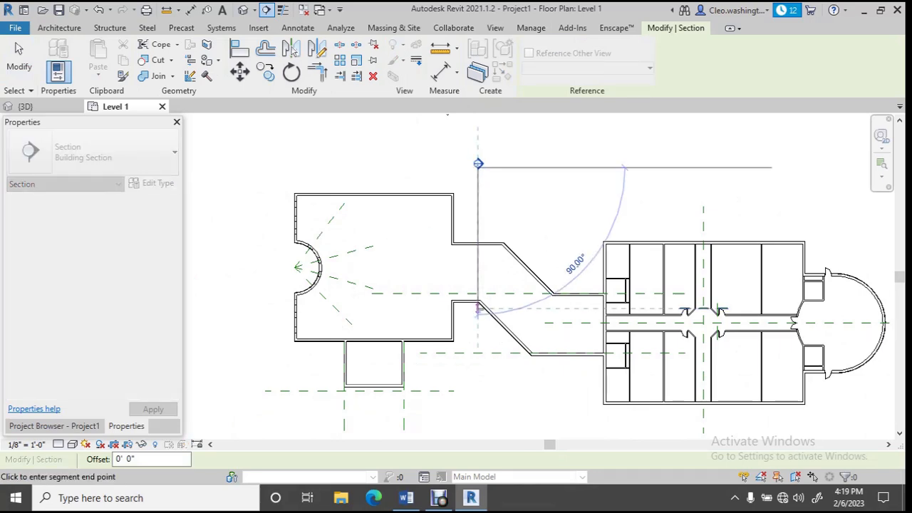
scroll(479, 343, "up", 1)
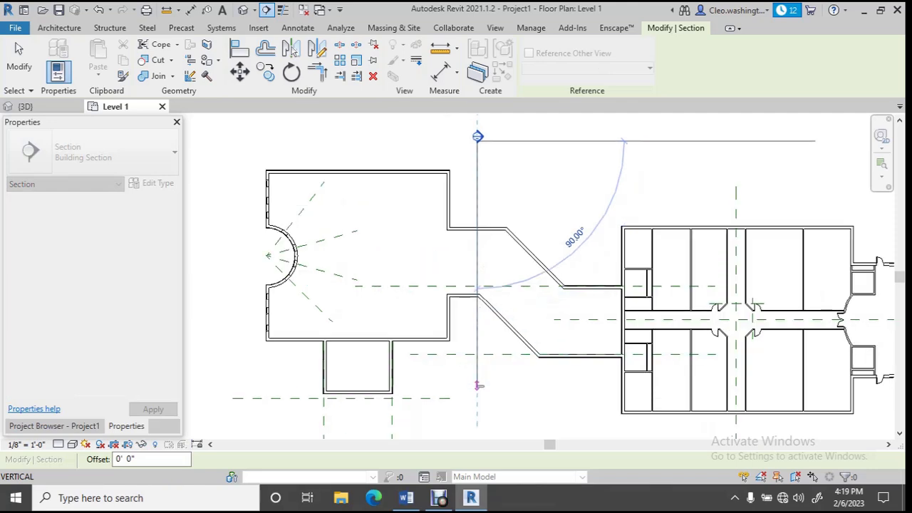
left_click(479, 385)
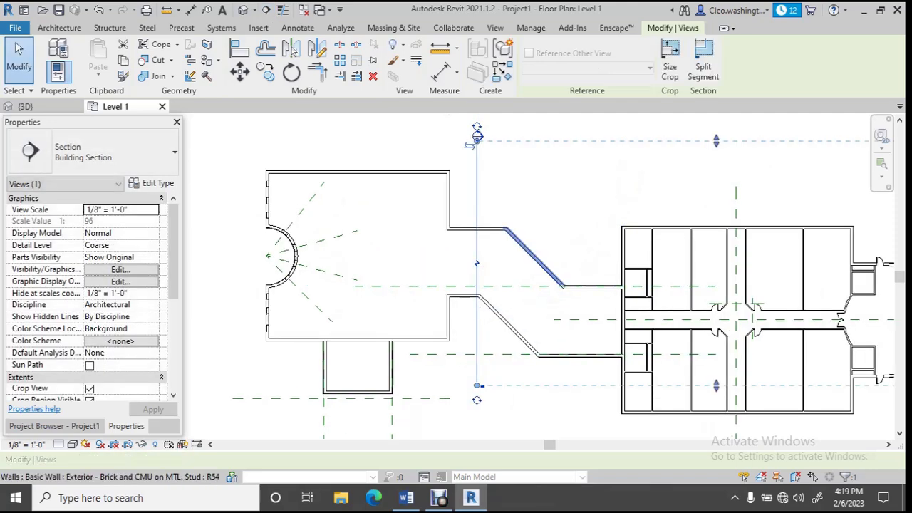
key("Escape")
key("Escape")
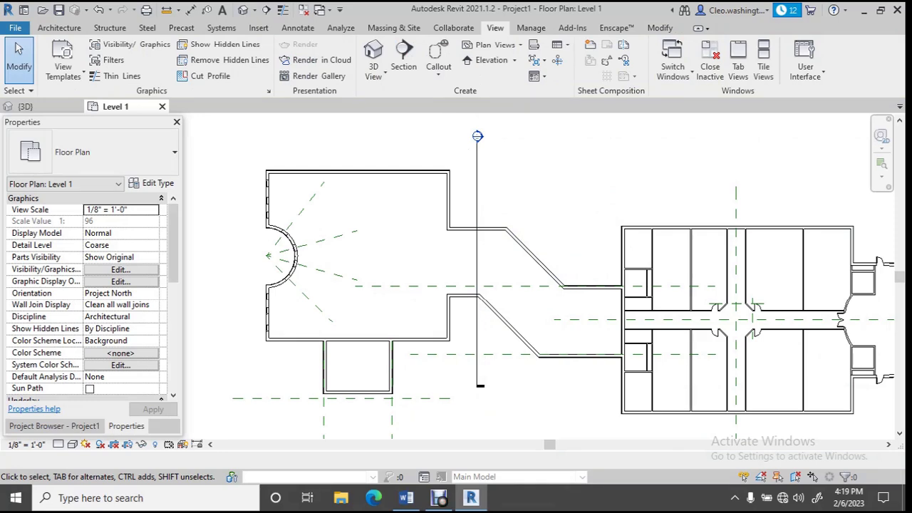
Flip the new section's viewing direction so that it looks west
scroll(477, 139, "up", 3)
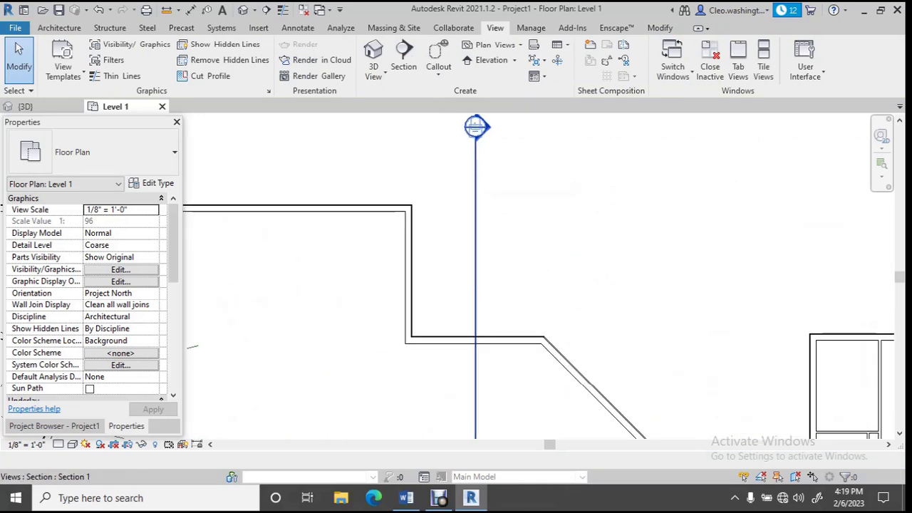
scroll(474, 172, "down", 3)
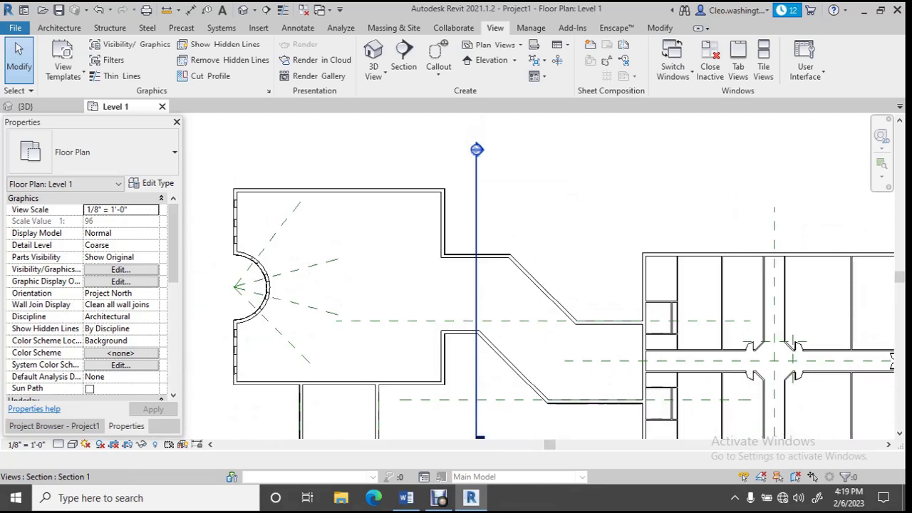
scroll(476, 135, "up", 4)
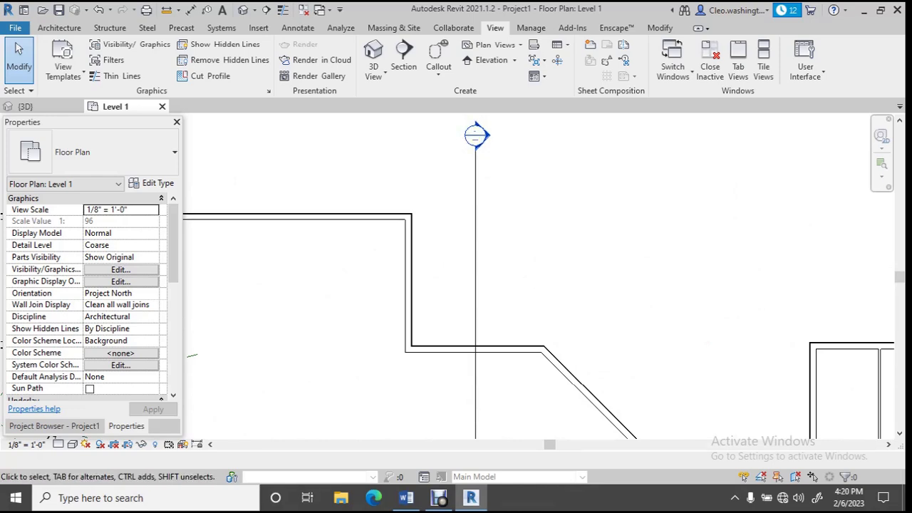
scroll(477, 134, "up", 2)
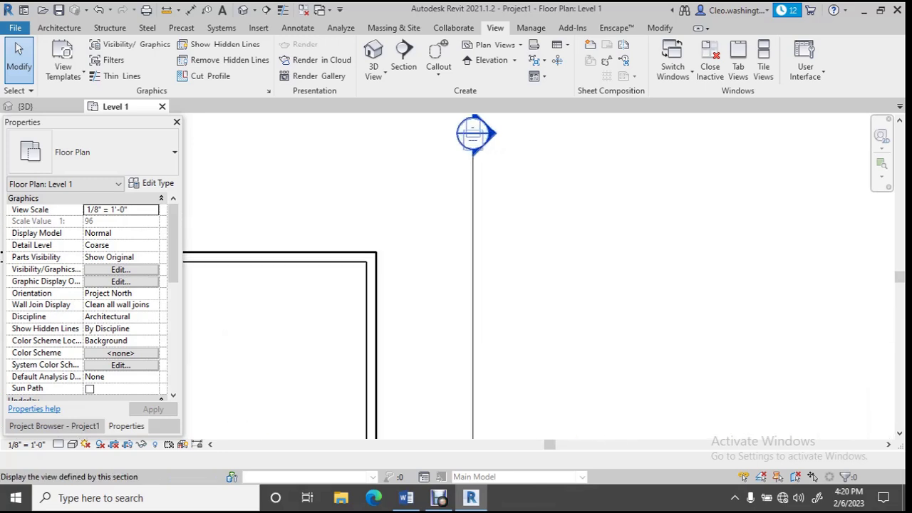
scroll(477, 134, "down", 2)
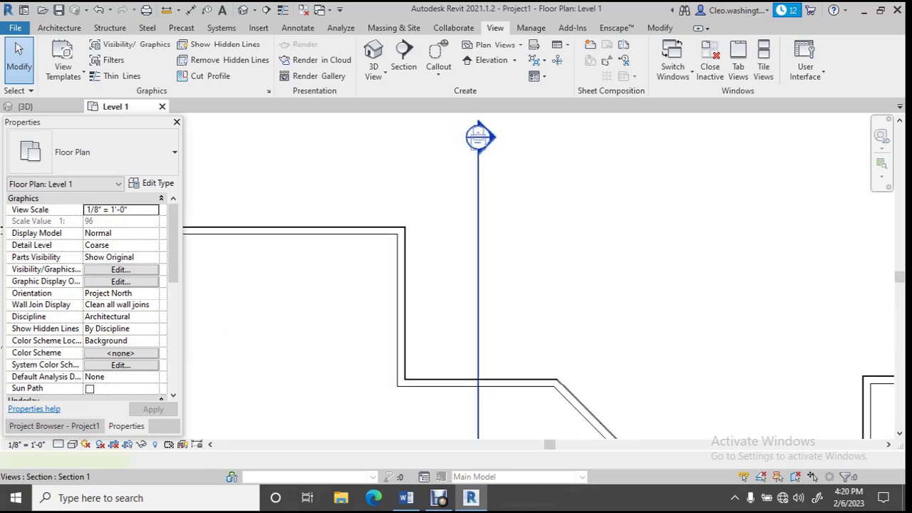
left_click(480, 376)
scroll(480, 376, "up", 1)
scroll(469, 199, "up", 3)
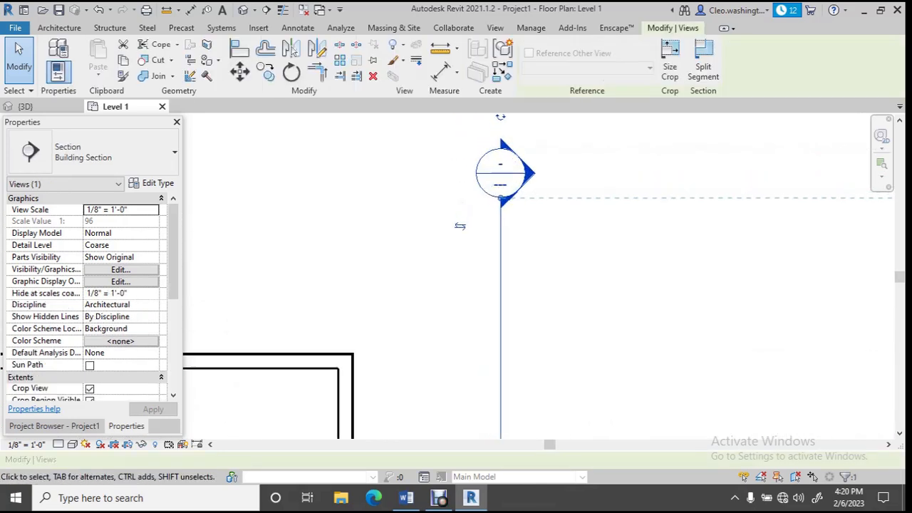
left_click(459, 227)
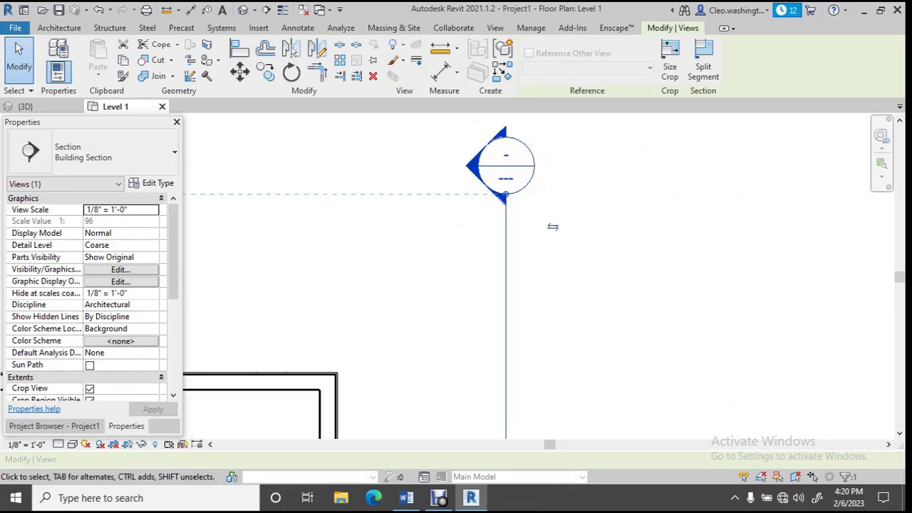
Shorten the section's view depth to just beyond the west wing's west wall and extend its southern edge past the projecting south room
scroll(500, 224, "down", 4)
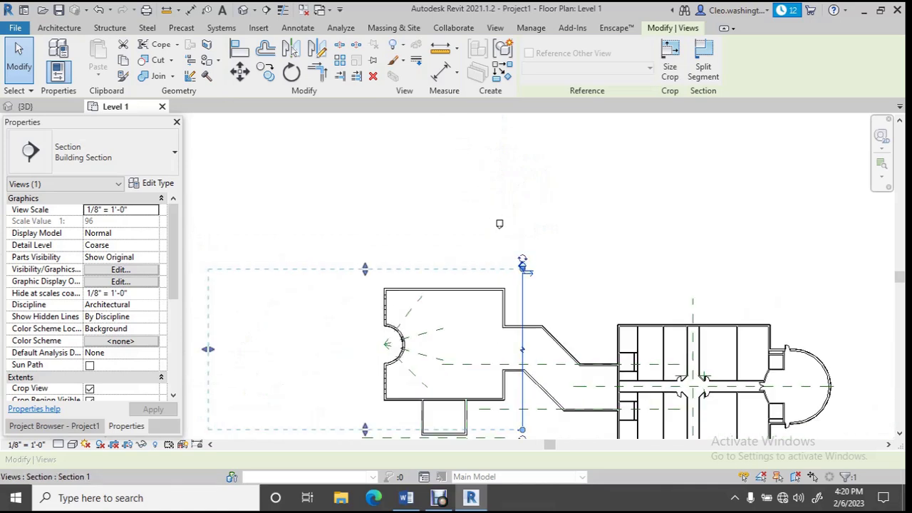
scroll(500, 224, "up", 1)
middle_click_drag(499, 224, 523, 152)
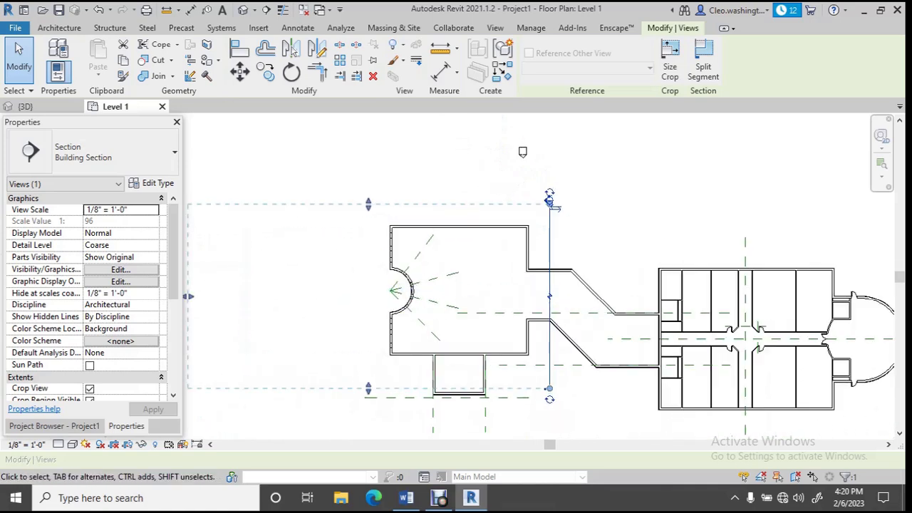
scroll(549, 203, "down", 1)
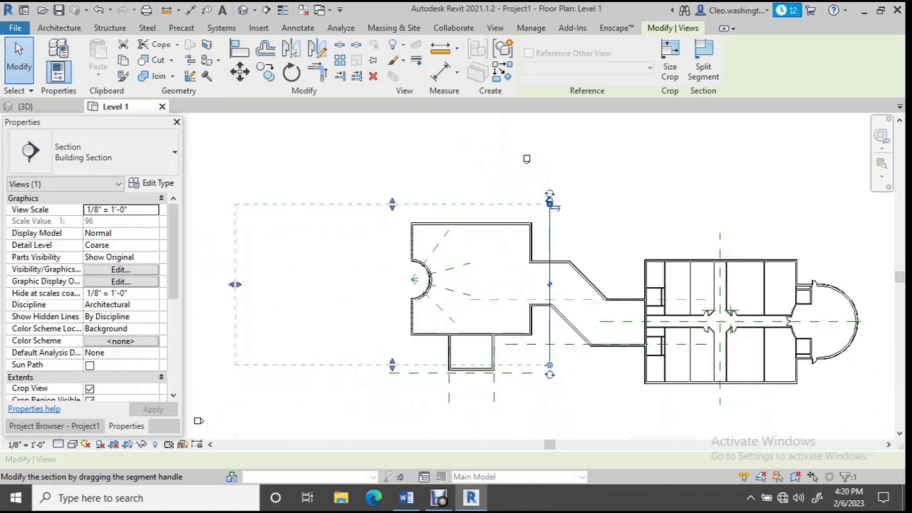
middle_click_drag(549, 203, 564, 201)
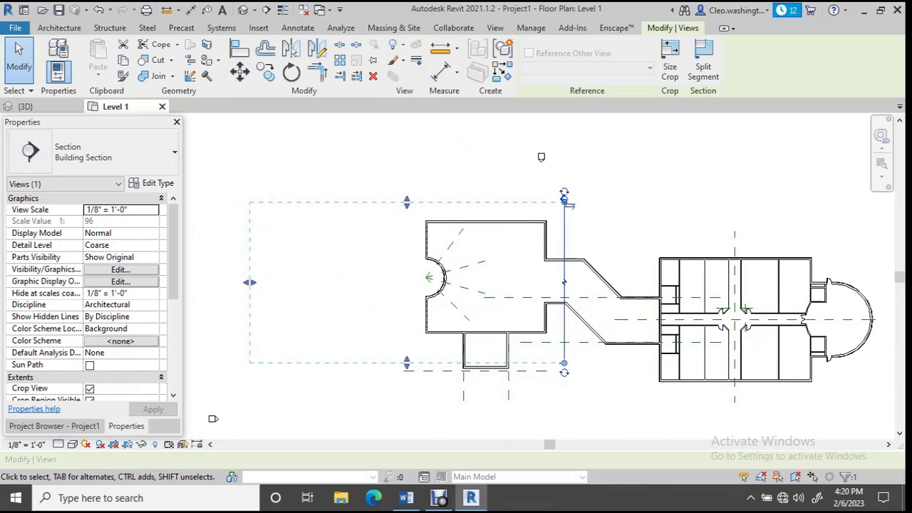
left_click_drag(250, 282, 457, 282)
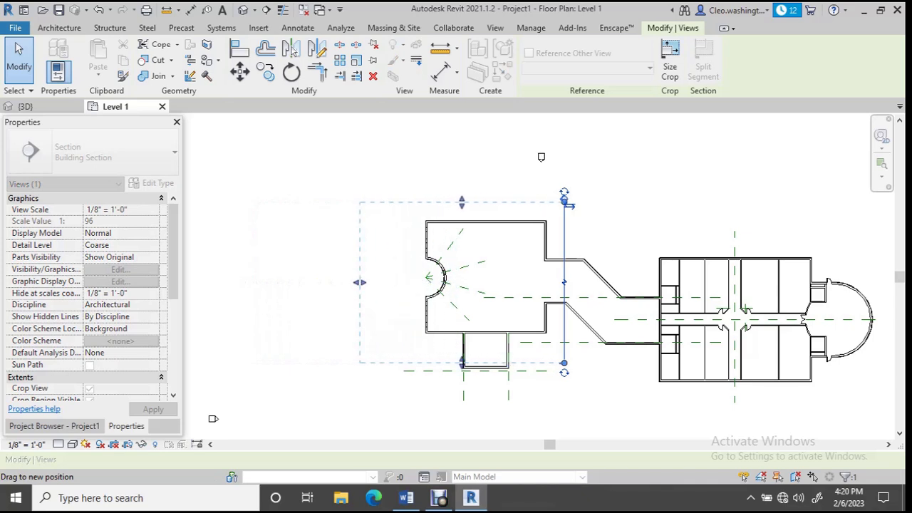
left_click_drag(360, 282, 524, 282)
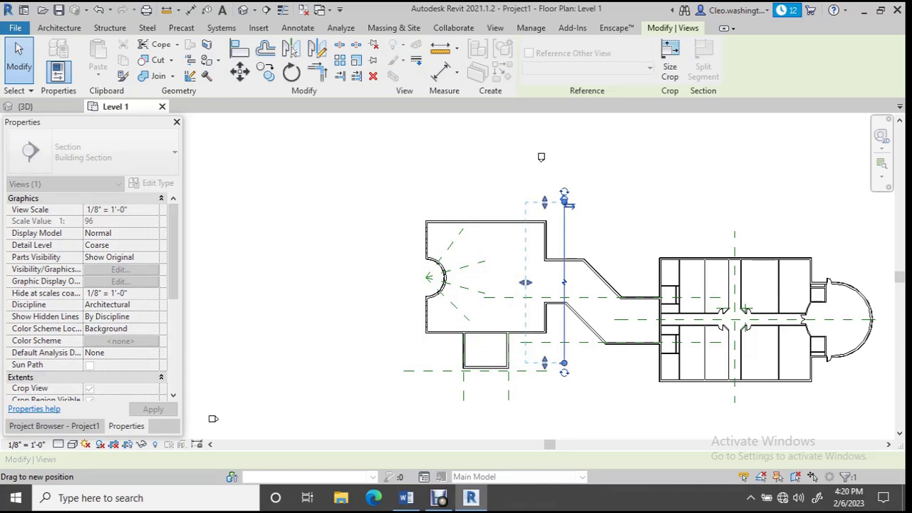
left_click_drag(525, 283, 525, 282)
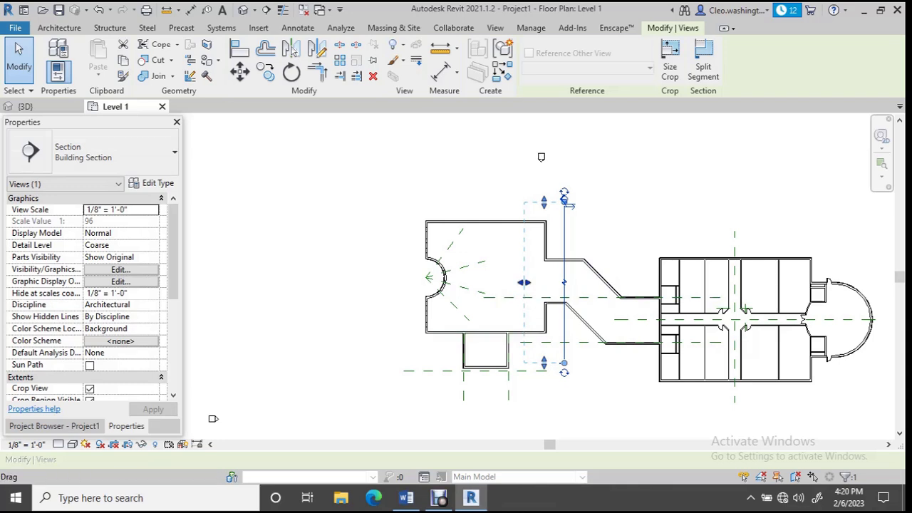
left_click_drag(524, 282, 399, 282)
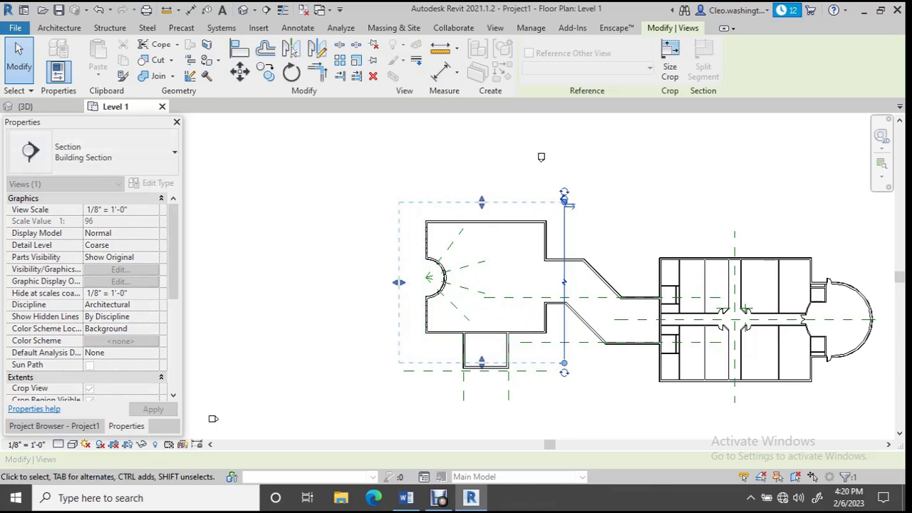
scroll(492, 361, "up", 4)
left_click_drag(482, 362, 467, 398)
scroll(492, 172, "up", 1)
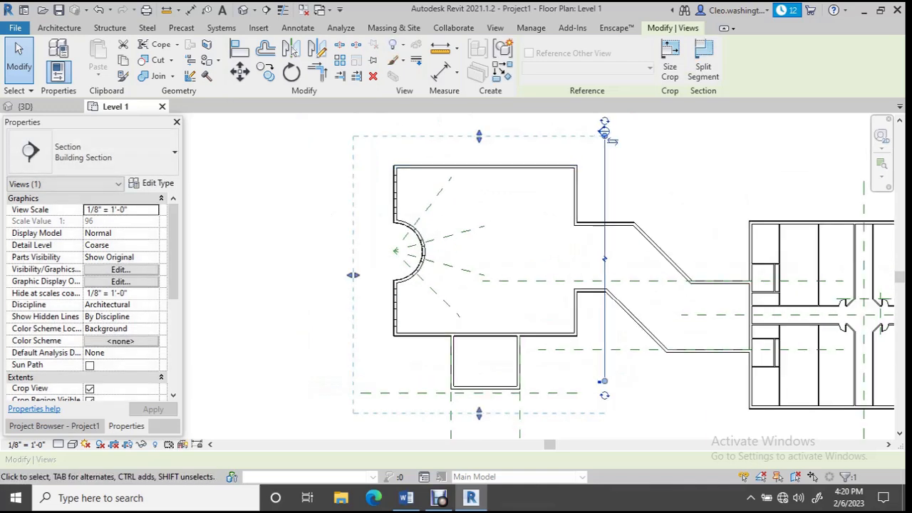
Open the view defined by the section and examine the west wing's level lines, walls and curved-wall windows
scroll(666, 219, "down", 2)
left_click(666, 218)
scroll(620, 149, "up", 6)
scroll(617, 149, "up", 2)
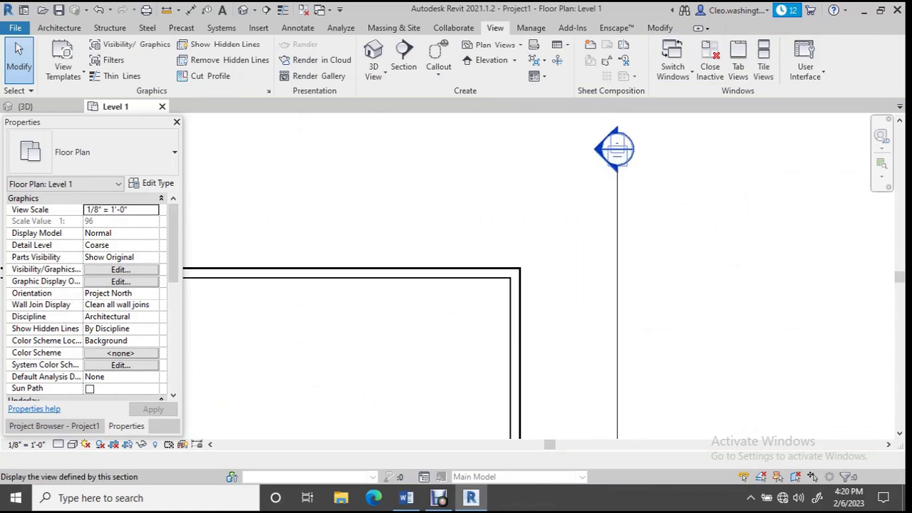
double_click(617, 150)
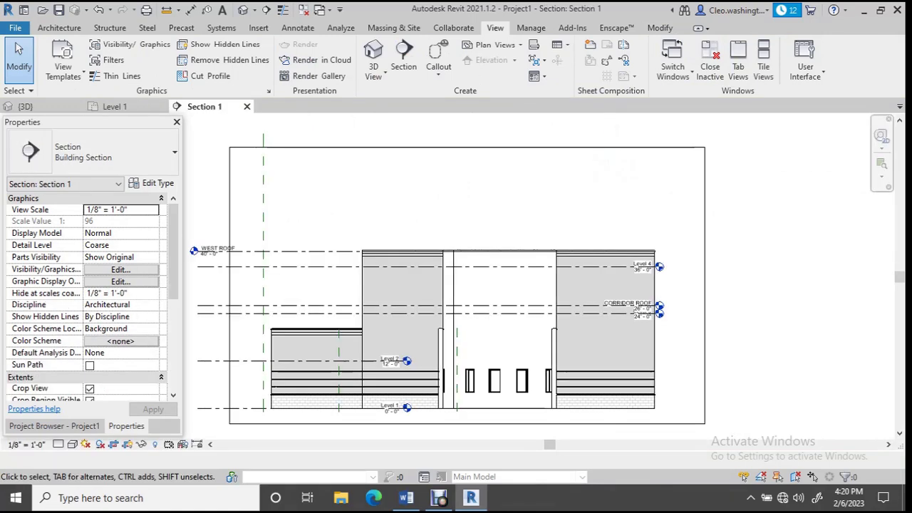
scroll(399, 360, "up", 3)
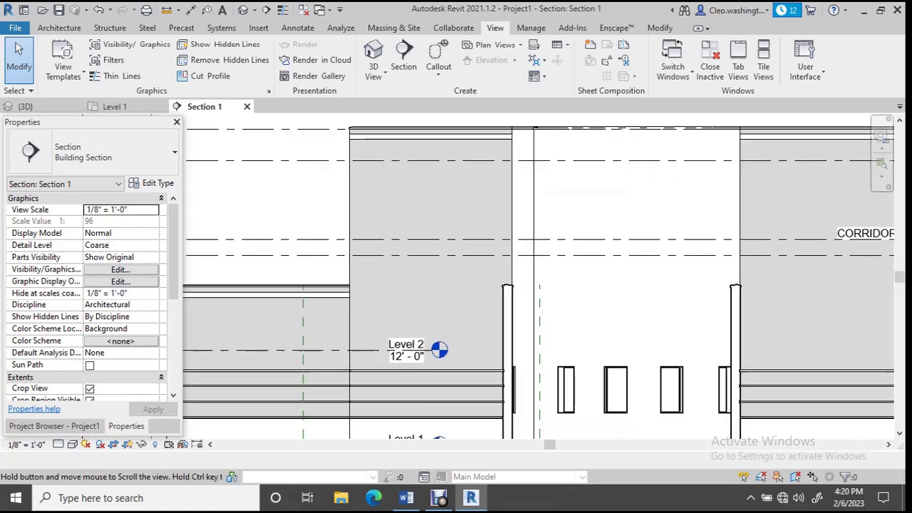
scroll(606, 310, "down", 1)
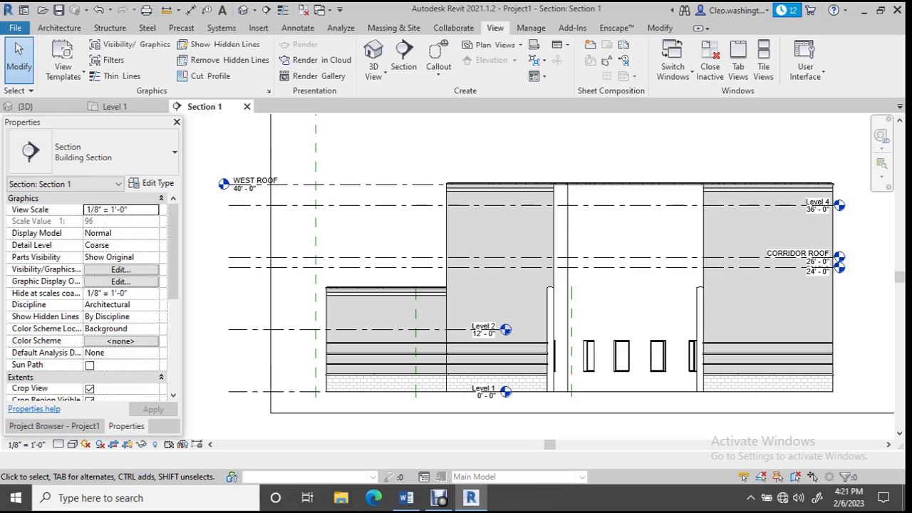
scroll(784, 300, "down", 1)
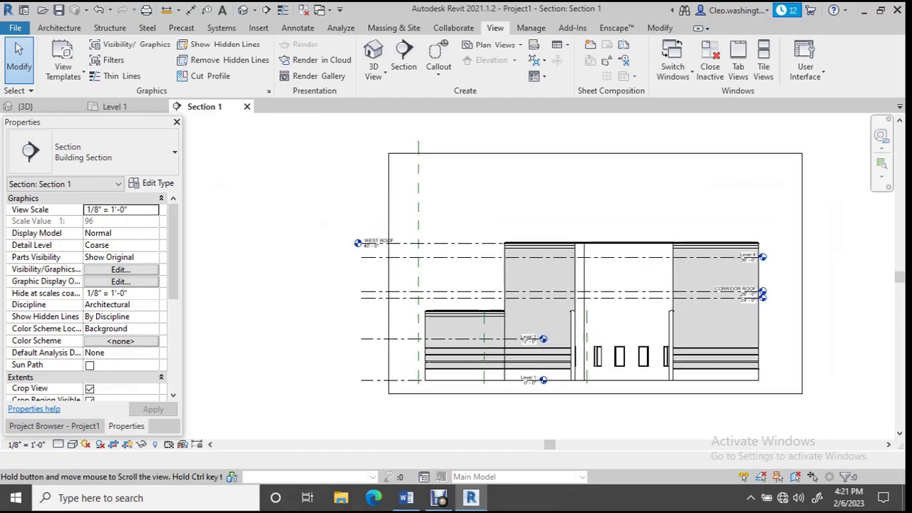
scroll(784, 299, "up", 4)
scroll(662, 327, "down", 2)
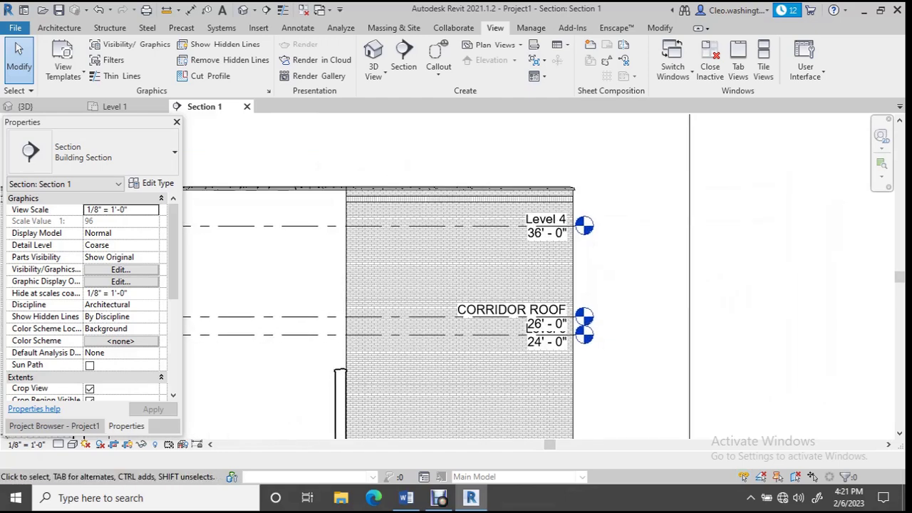
Show the WEST ROOF level's head at its north end and extend the aligned level lines northward to the section's crop boundary
scroll(522, 274, "down", 1)
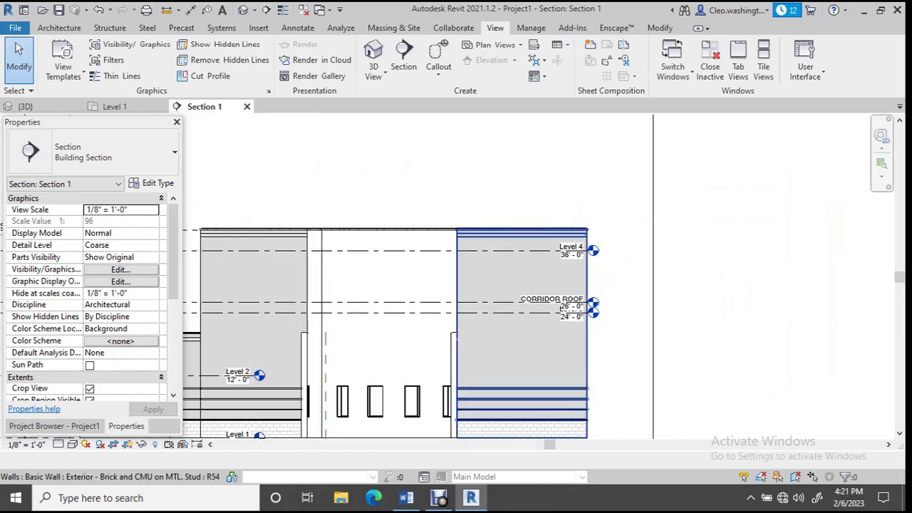
scroll(522, 275, "down", 2)
scroll(328, 246, "up", 2)
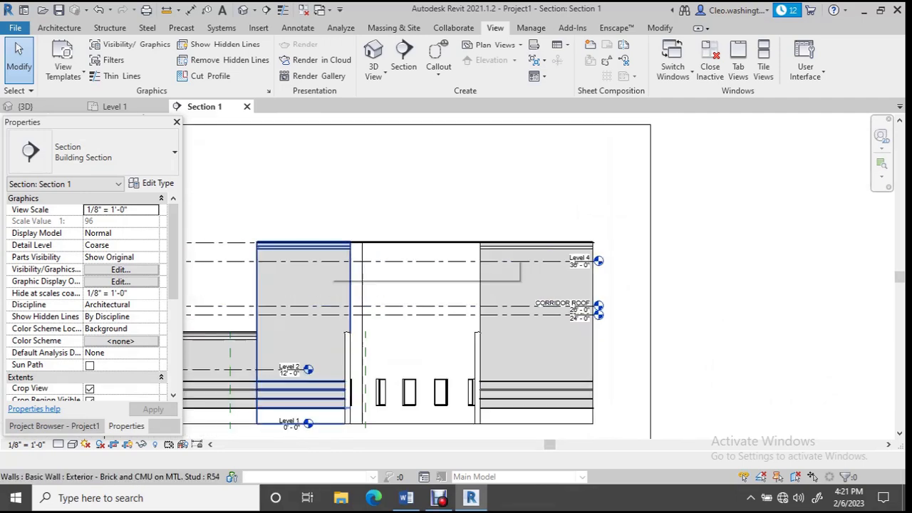
scroll(567, 246, "down", 1)
scroll(626, 275, "down", 1)
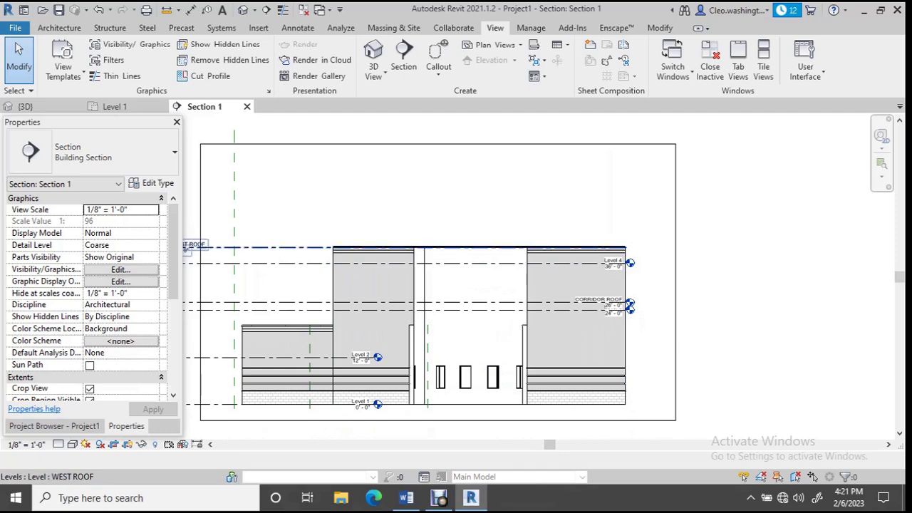
left_click(532, 248)
scroll(557, 269, "down", 3)
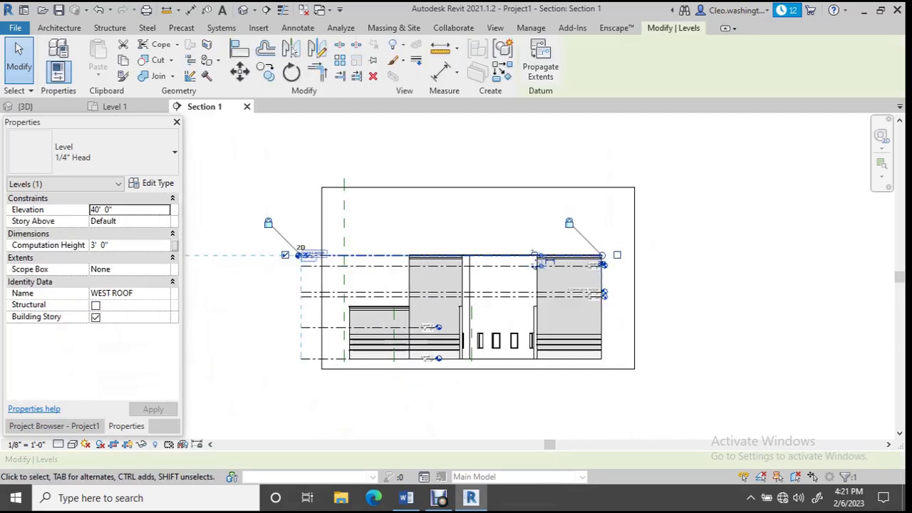
scroll(373, 258, "up", 2)
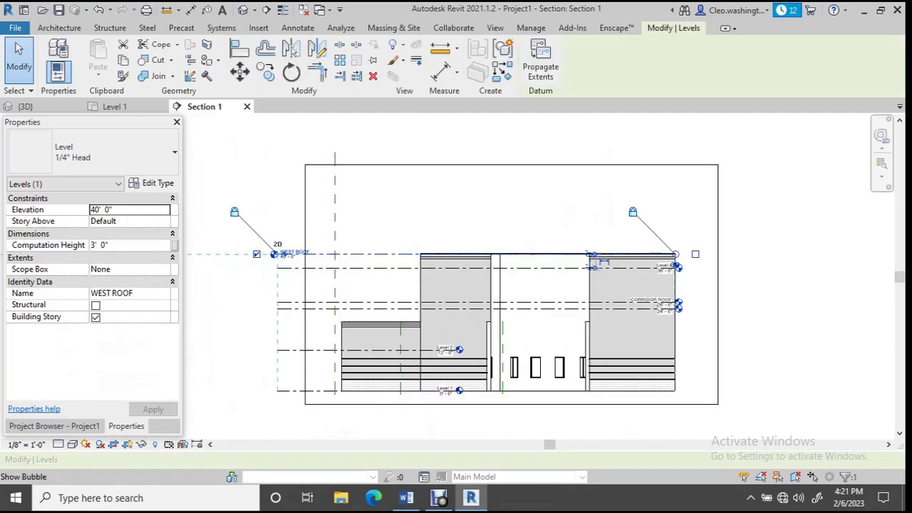
scroll(630, 264, "up", 2)
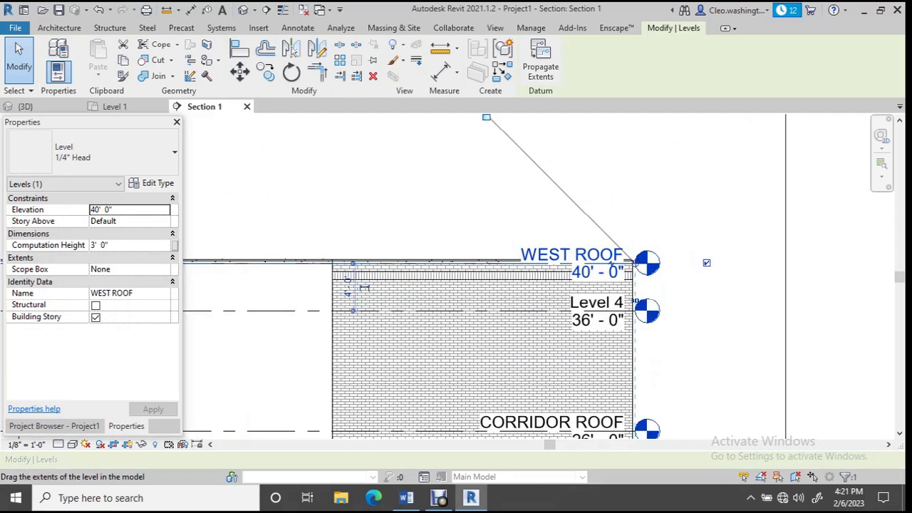
left_click_drag(635, 264, 772, 264)
key("Escape")
scroll(588, 324, "down", 3)
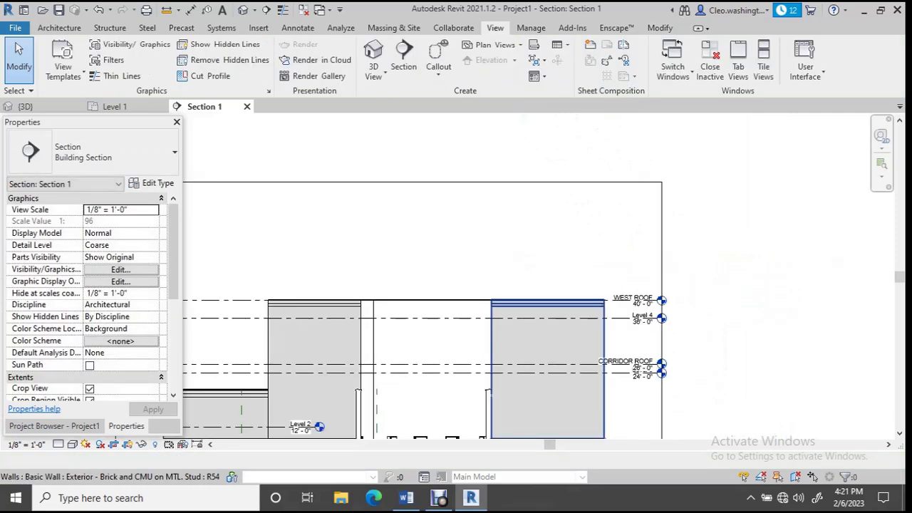
Hide the Level 2 line as an individual element in the section view
scroll(540, 375, "down", 1)
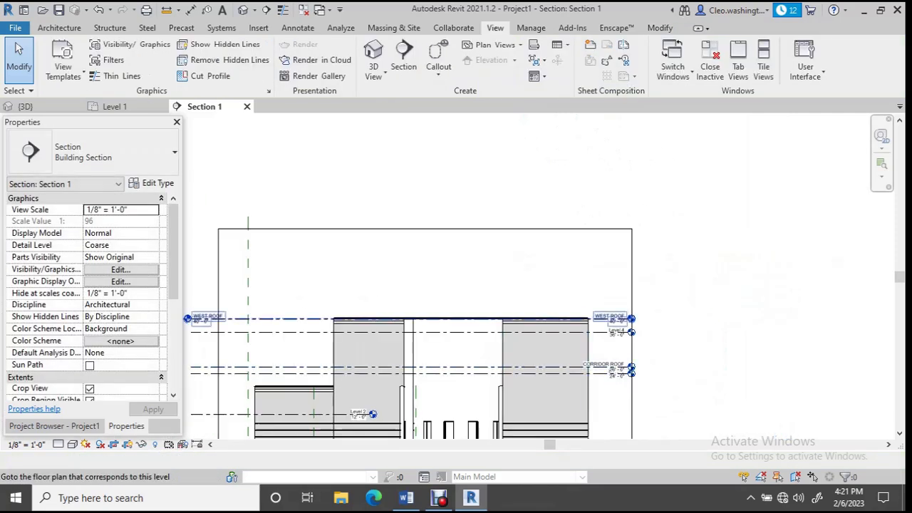
middle_click_drag(196, 320, 206, 322)
middle_click_drag(459, 431, 550, 360)
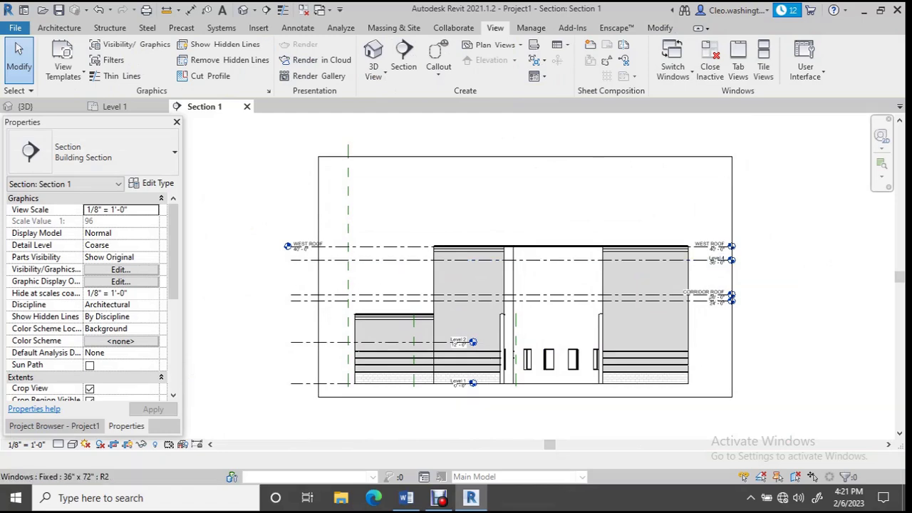
scroll(606, 301, "up", 2)
scroll(307, 328, "down", 1)
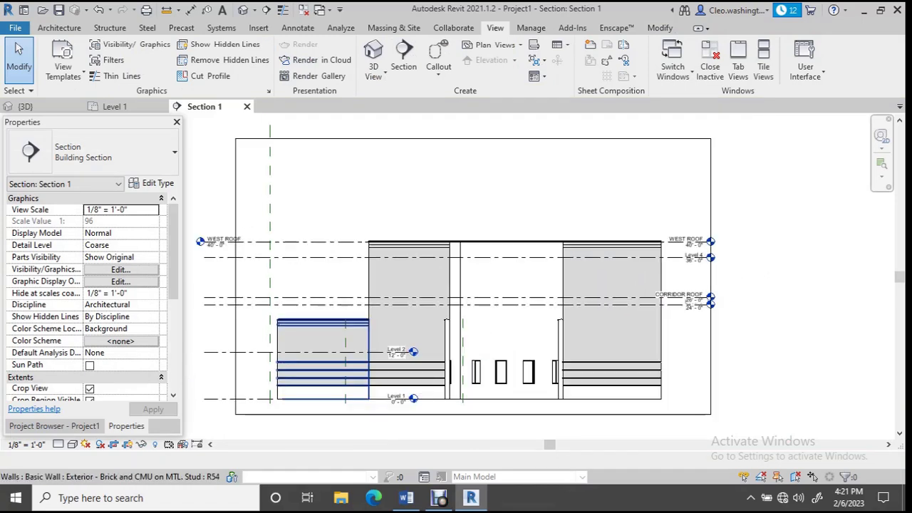
middle_click_drag(341, 352, 398, 347)
scroll(410, 350, "up", 3)
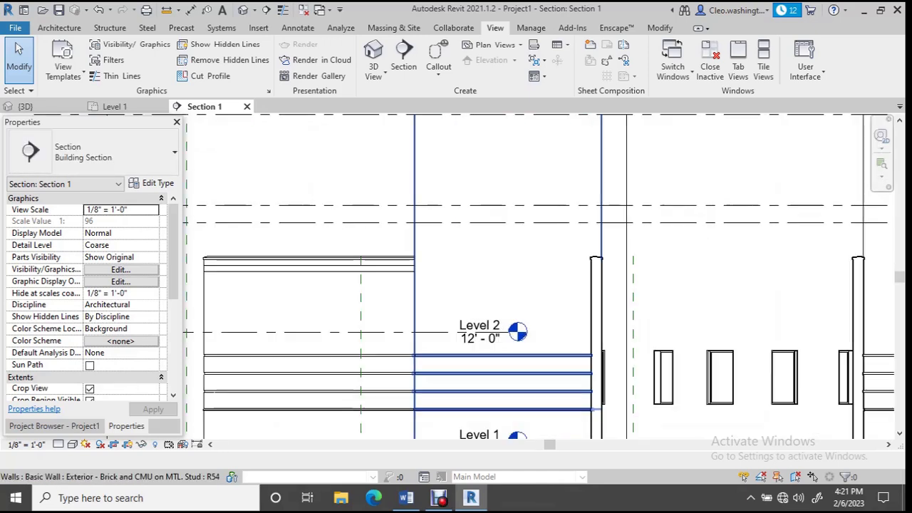
scroll(457, 337, "down", 2)
middle_click_drag(457, 337, 688, 255)
scroll(686, 257, "down", 1)
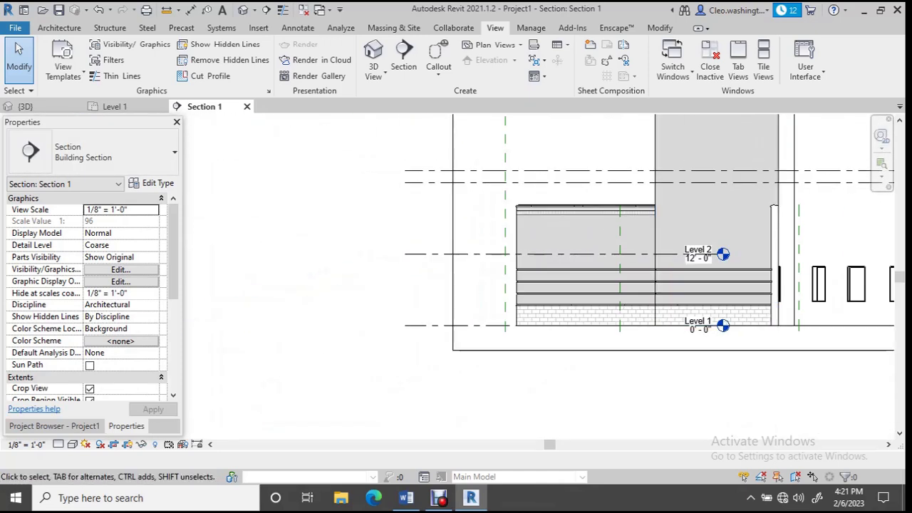
scroll(499, 277, "up", 1)
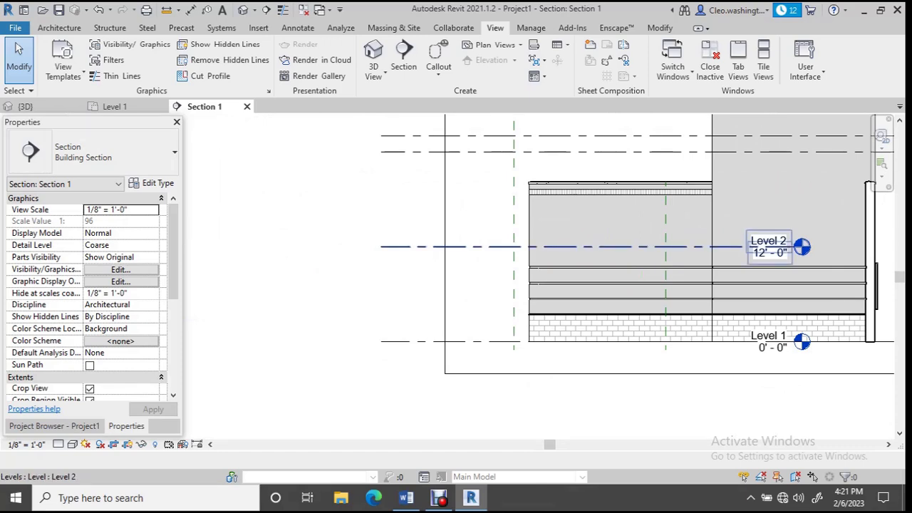
left_click(492, 247)
right_click(492, 247)
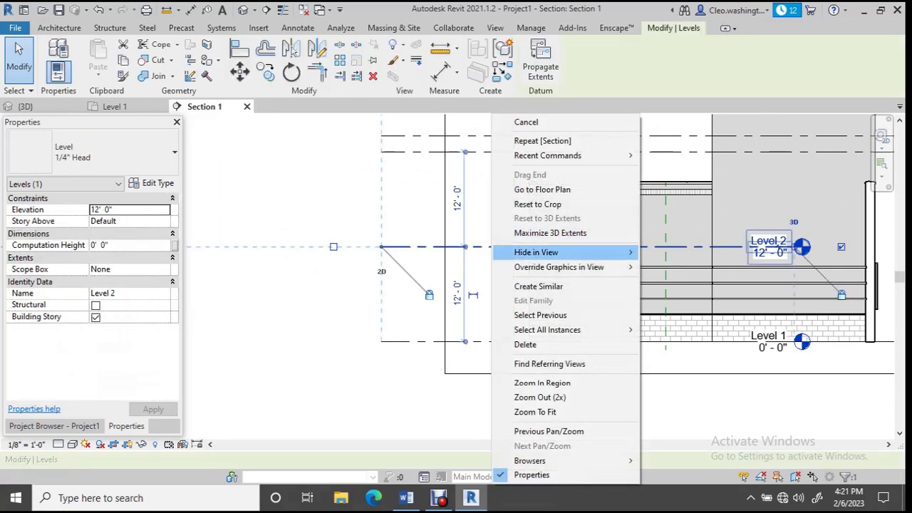
mouse_move(542, 252)
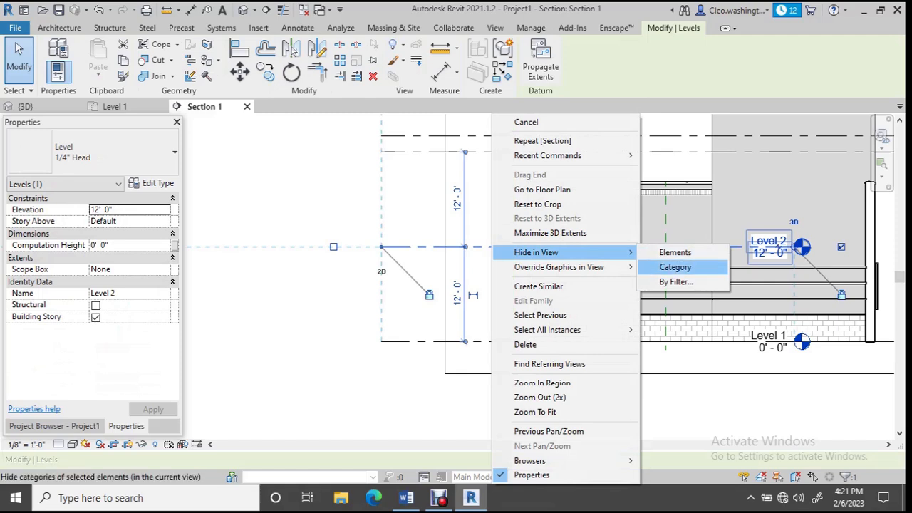
left_click(675, 253)
Compare the corridor wall tops with the CORRIDOR ROOF level in the section, and open the 3D view at the connecting corridor
scroll(558, 328, "down", 1)
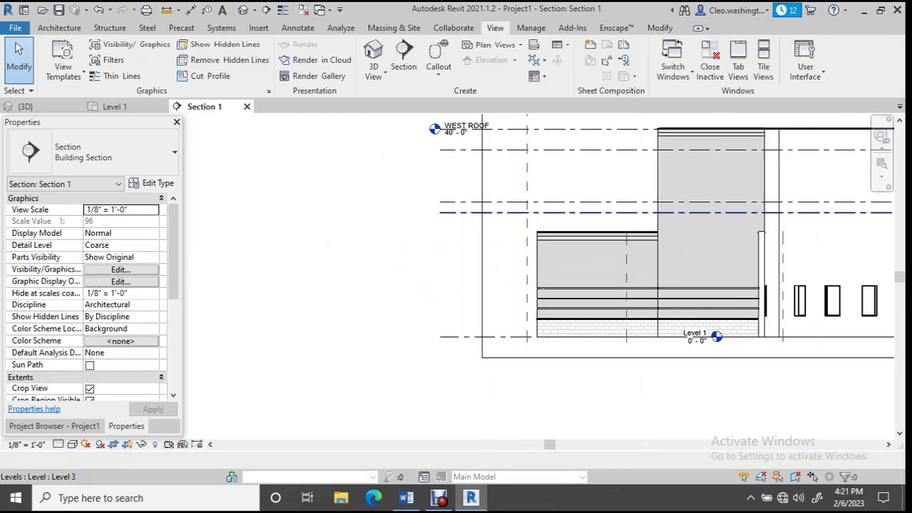
middle_click_drag(558, 328, 202, 412)
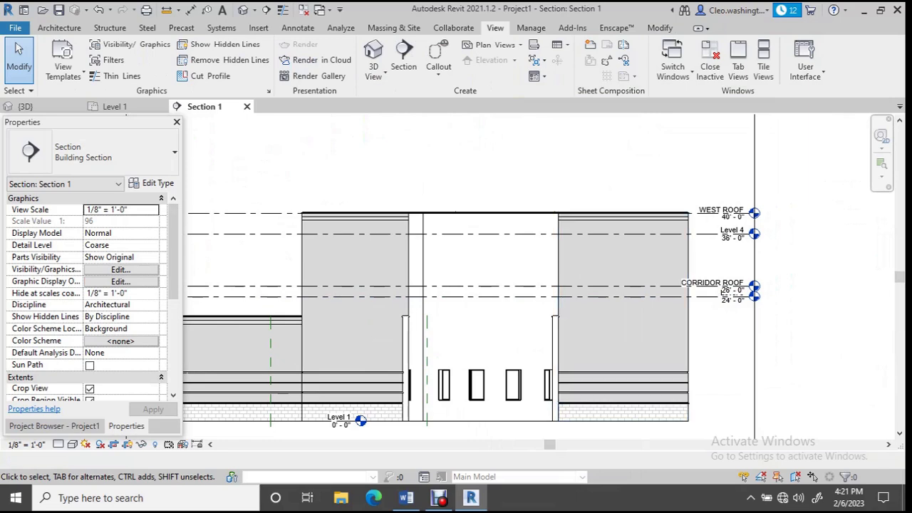
scroll(725, 327, "up", 5)
scroll(725, 327, "down", 1)
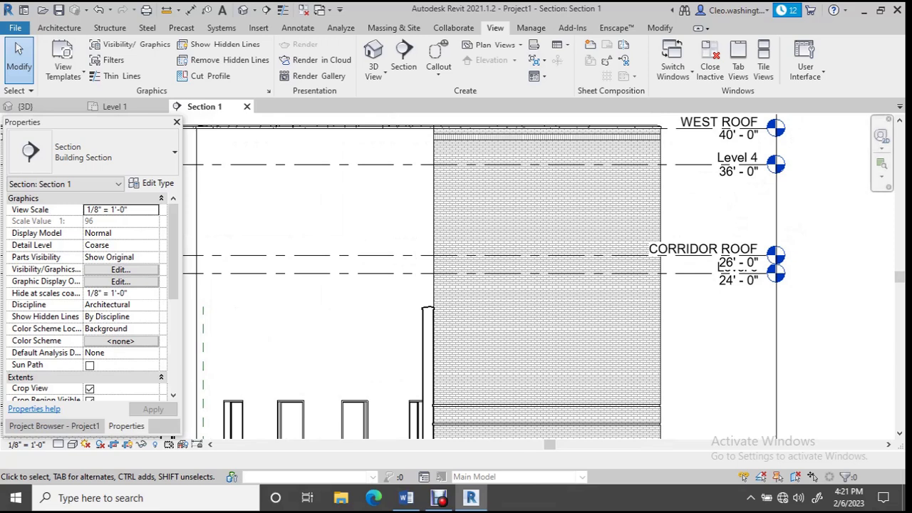
scroll(711, 254, "down", 2)
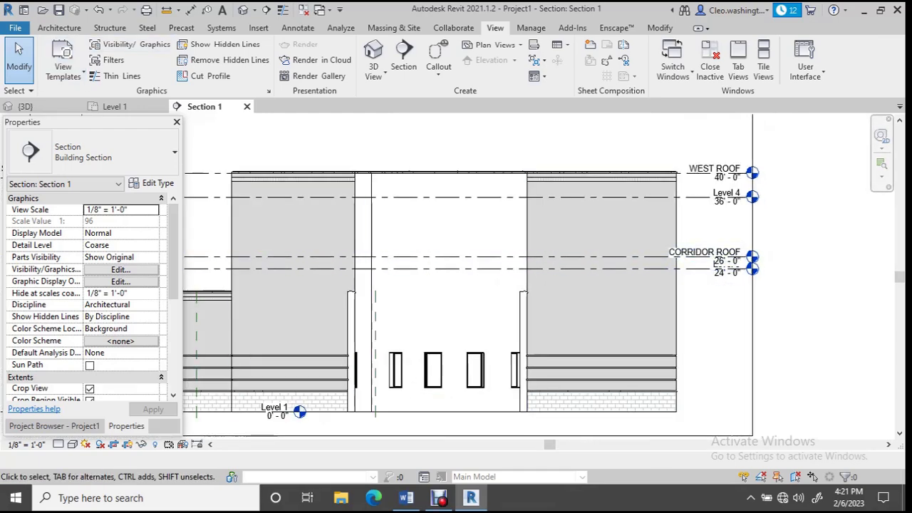
left_click(26, 106)
middle_click_drag(555, 286, 400, 241)
scroll(419, 222, "down", 1)
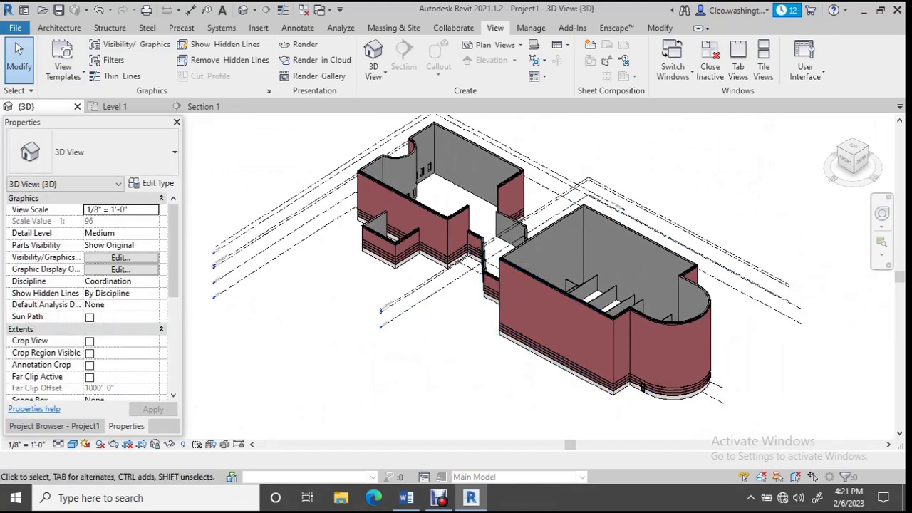
scroll(501, 289, "up", 1)
middle_click_drag(455, 255, 516, 261, "shift")
scroll(506, 341, "up", 3)
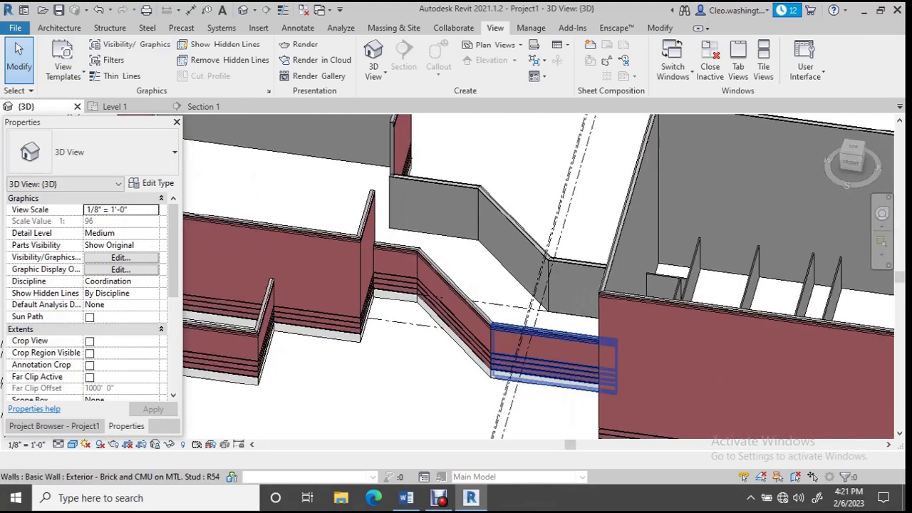
Set the top constraint of all six connecting corridor walls to Up to level: CORRIDOR ROOF
left_click(549, 357)
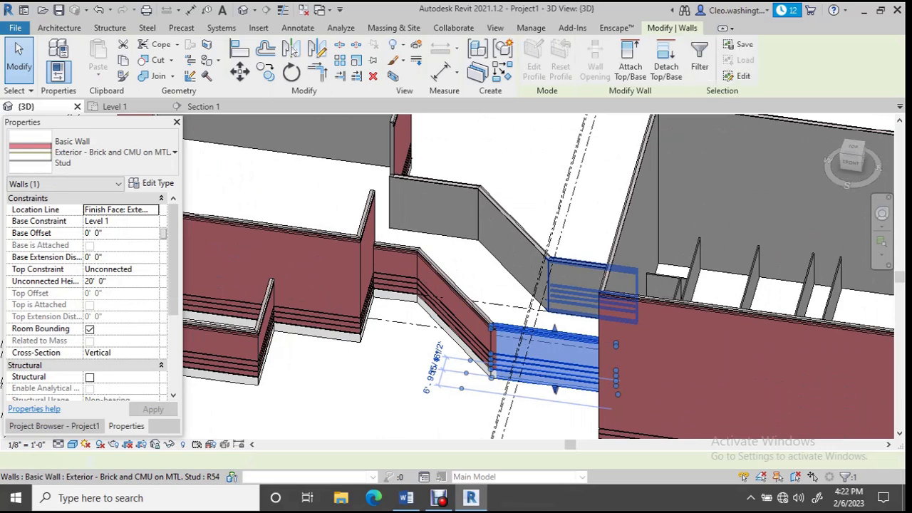
left_click(513, 246, "ctrl")
left_click(511, 243, "ctrl")
left_click(438, 202, "ctrl")
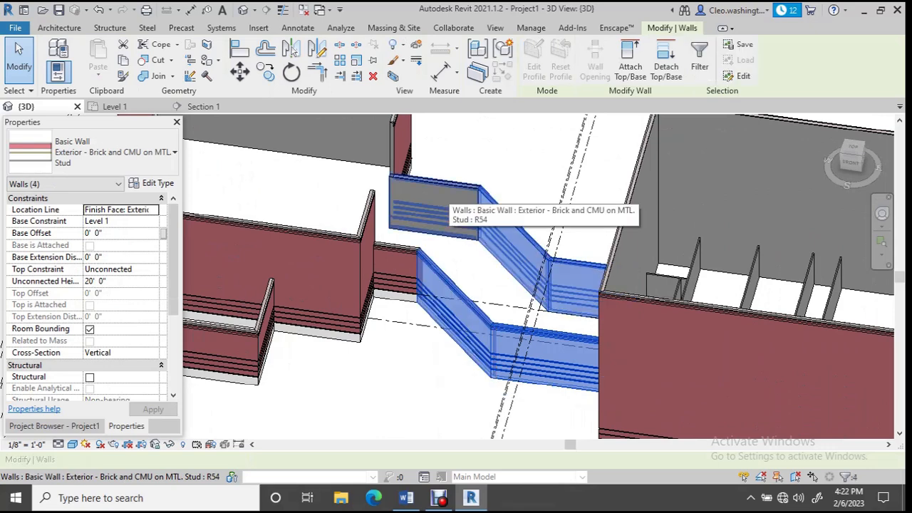
left_click(440, 203, "ctrl")
left_click(396, 272, "ctrl")
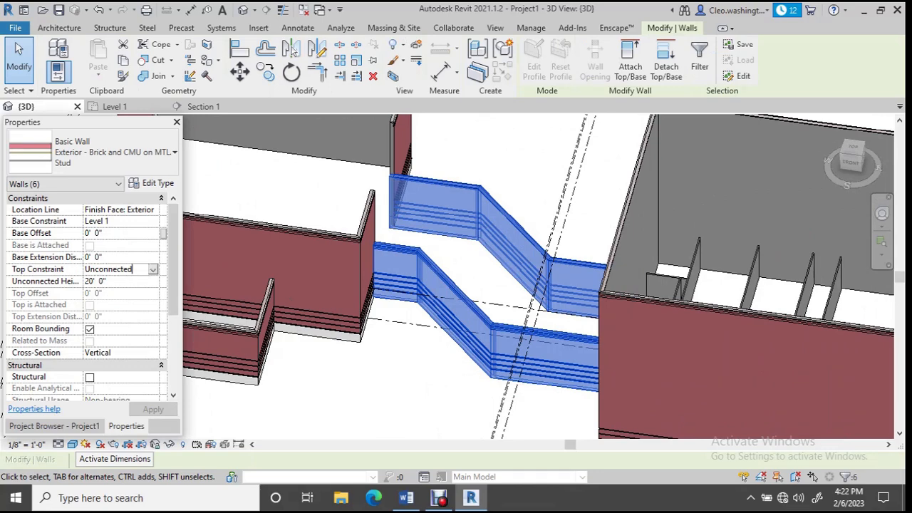
left_click(133, 269)
scroll(136, 306, "down", 2)
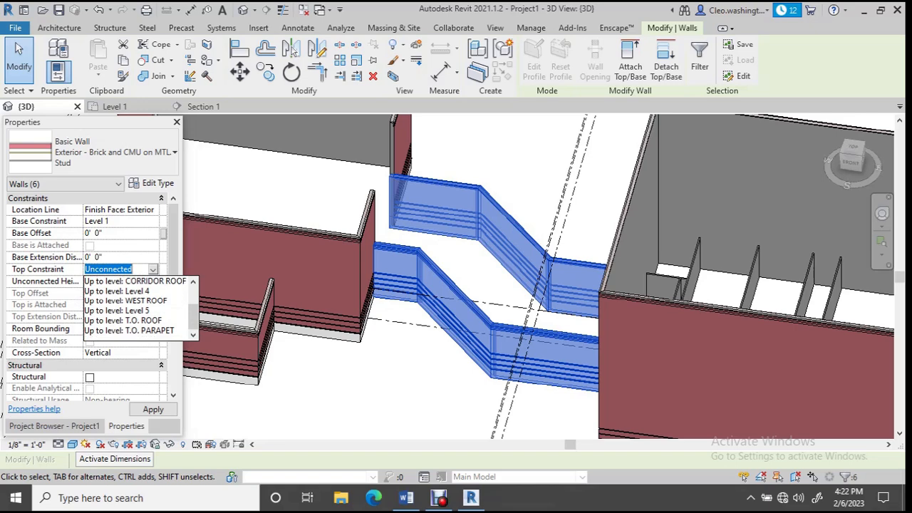
left_click(136, 281)
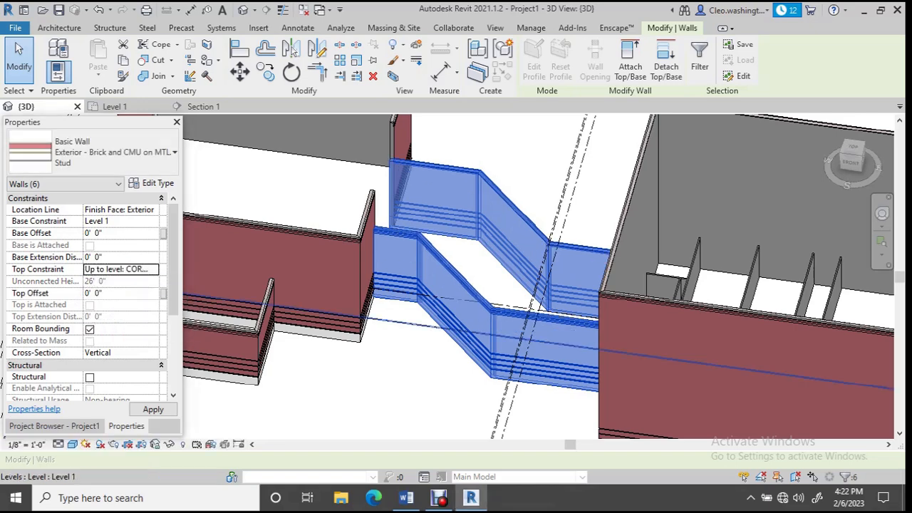
key("z")
key("f")
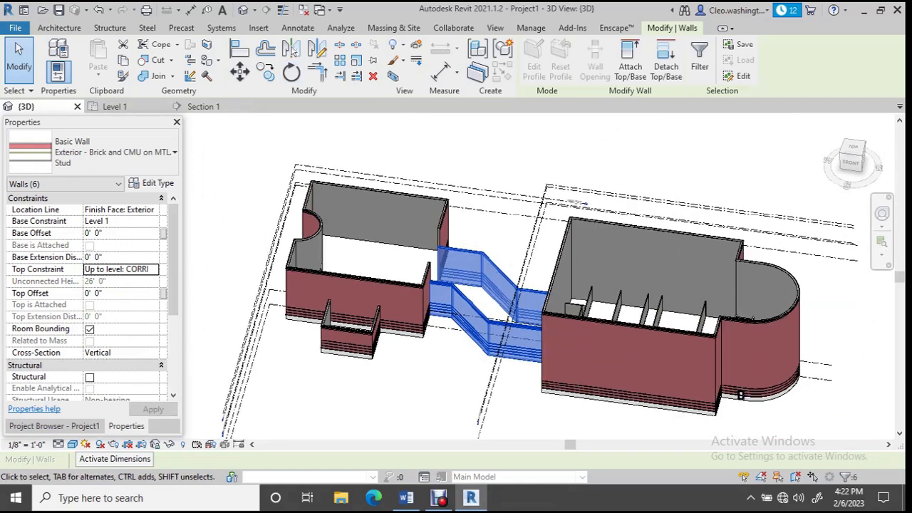
Return to the Section 1 view and hide only the Level 3 line below the CORRIDOR ROOF level
key("ctrl+Tab")
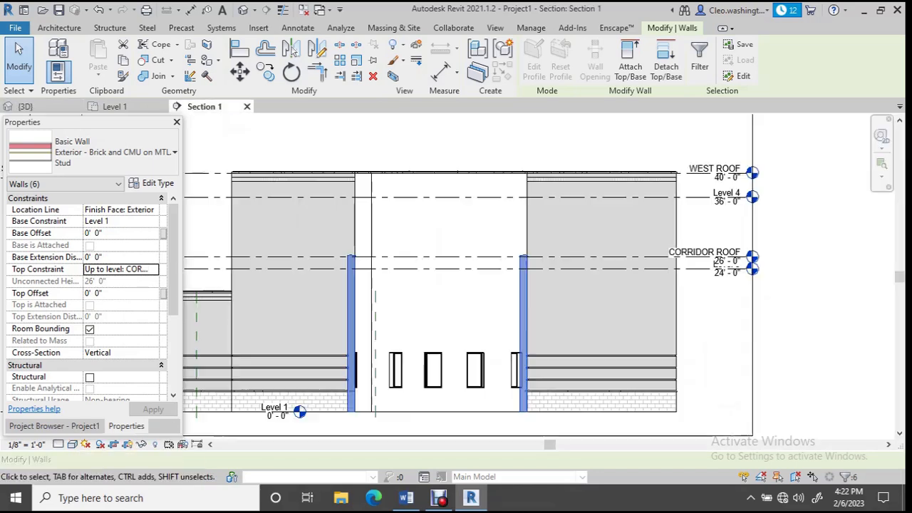
scroll(855, 296, "up", 5)
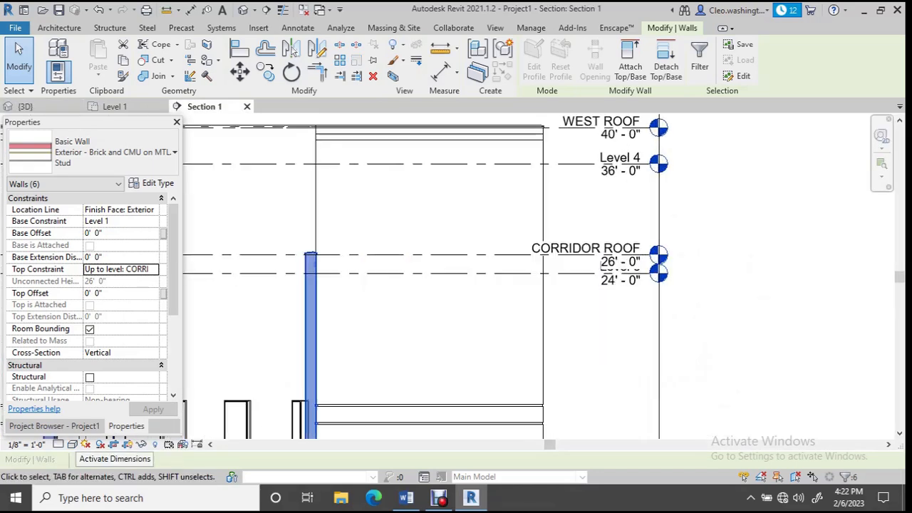
scroll(642, 236, "down", 3)
scroll(642, 236, "up", 5)
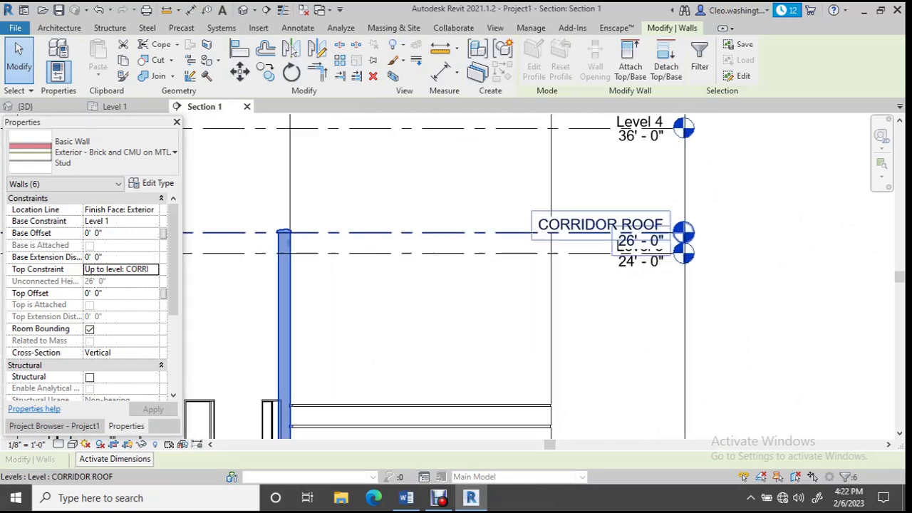
left_click(575, 249)
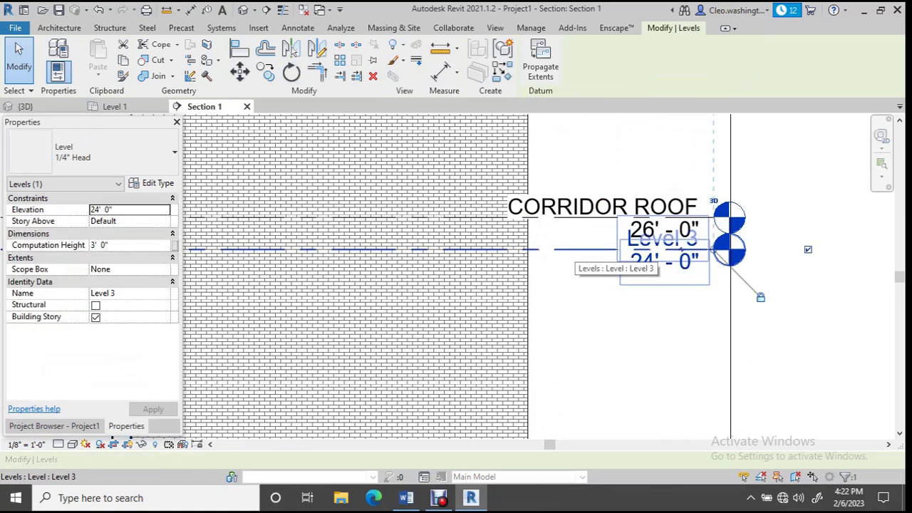
right_click(574, 250)
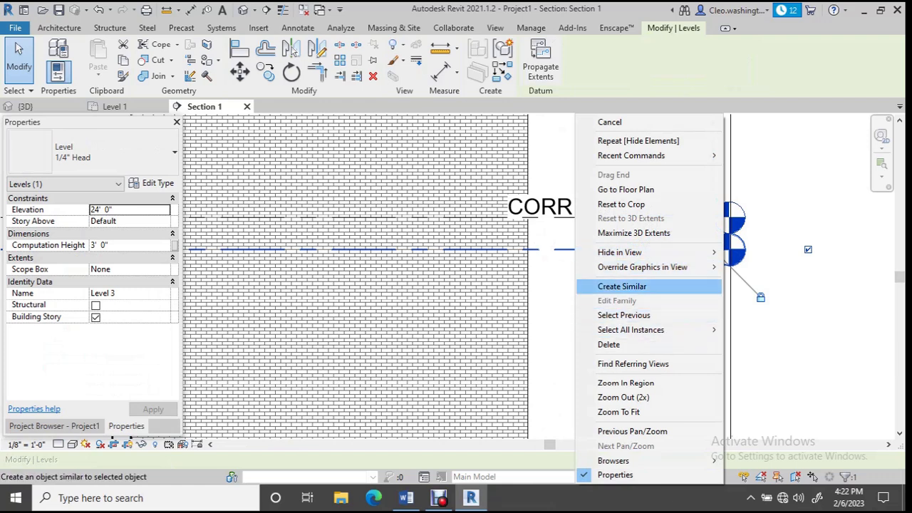
mouse_move(685, 252)
left_click(760, 252)
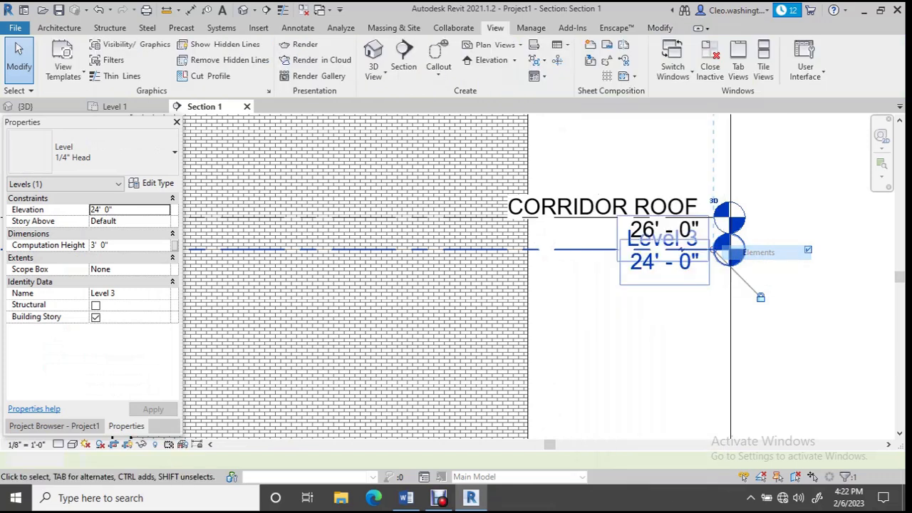
Hide the Level 4 line between the CORRIDOR ROOF and WEST ROOF levels as an individual element in the section view
scroll(554, 260, "down", 3)
scroll(578, 193, "up", 5)
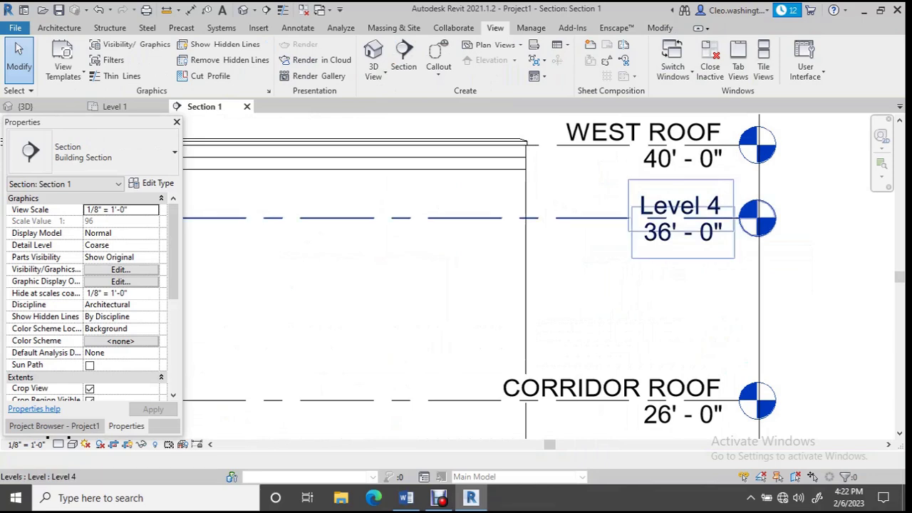
left_click(606, 217)
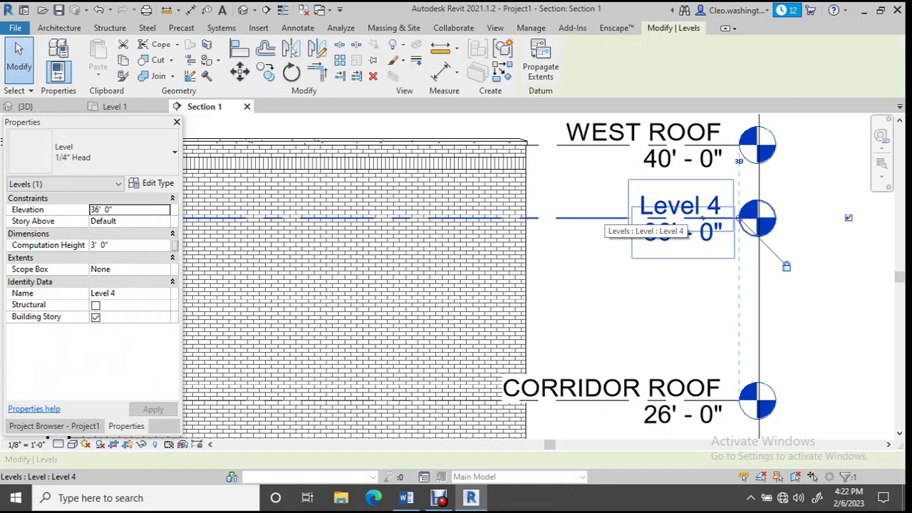
right_click(606, 217)
mouse_move(684, 252)
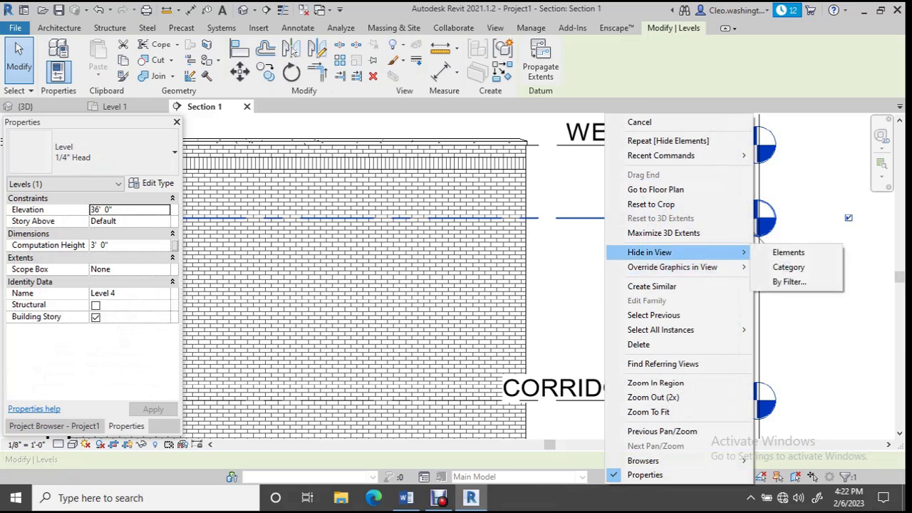
left_click(788, 253)
scroll(598, 299, "down", 5)
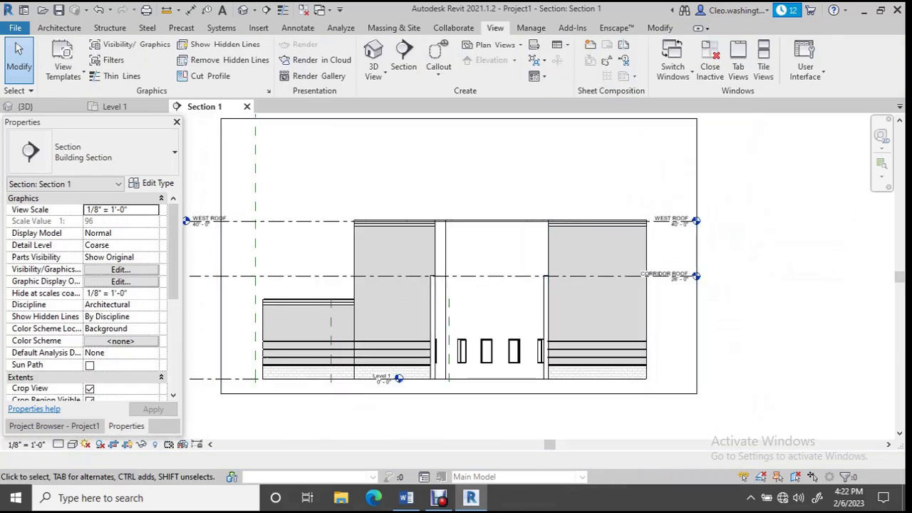
Reveal the section's hidden elements, check the element unhide option on the Level 4 line, and close the reveal mode
middle_click_drag(545, 324, 609, 299)
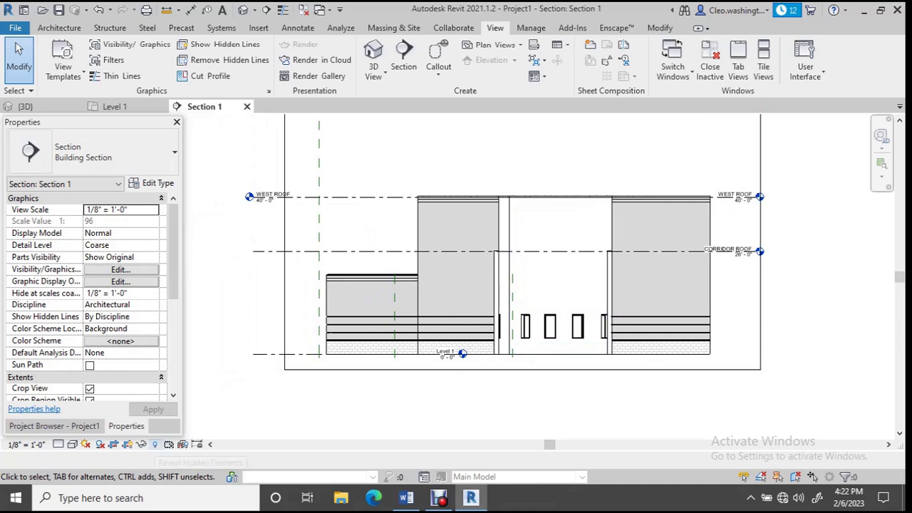
left_click(155, 445)
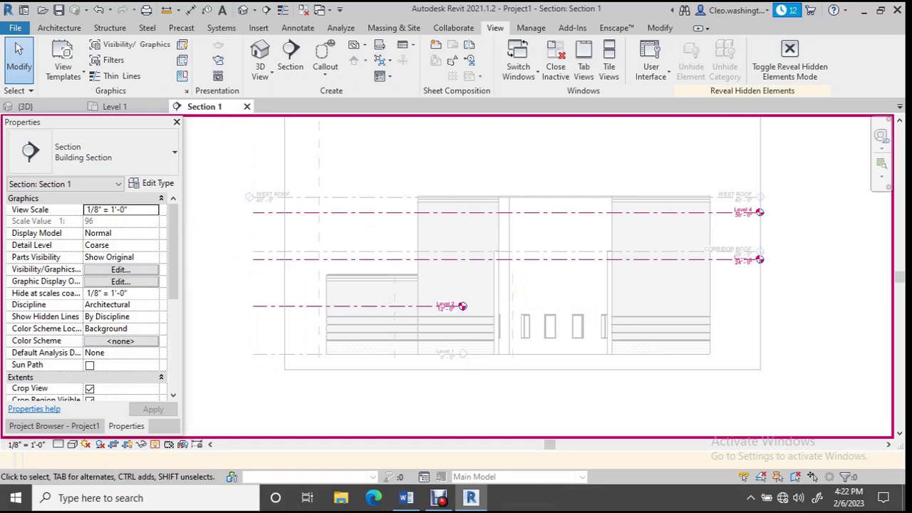
scroll(760, 260, "up", 4)
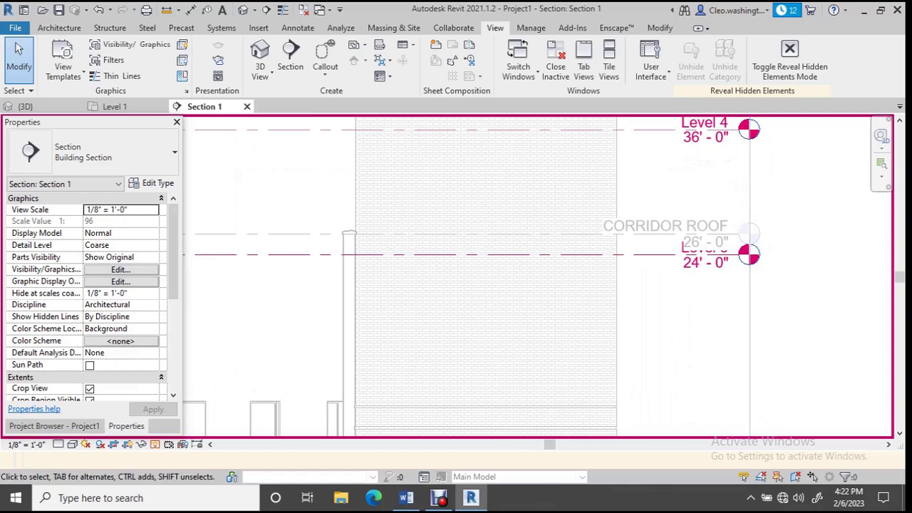
scroll(733, 209, "down", 1)
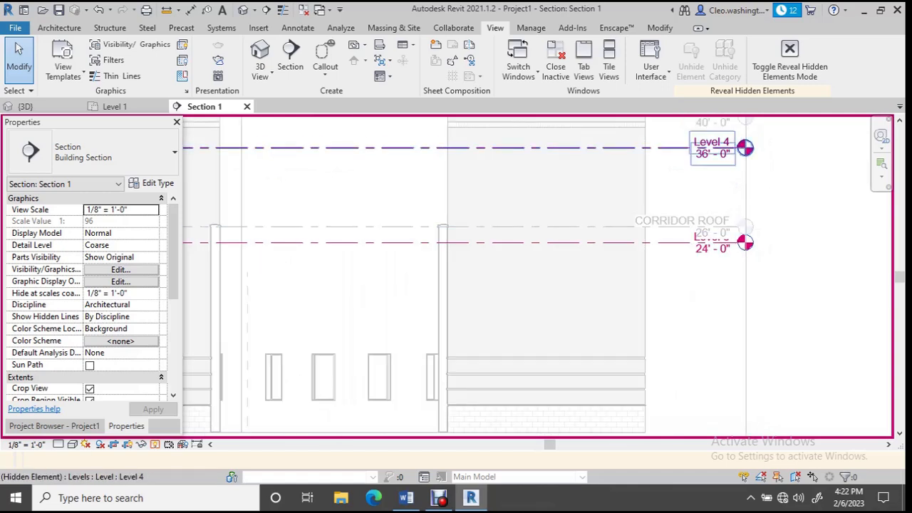
left_click(713, 148)
right_click(698, 147)
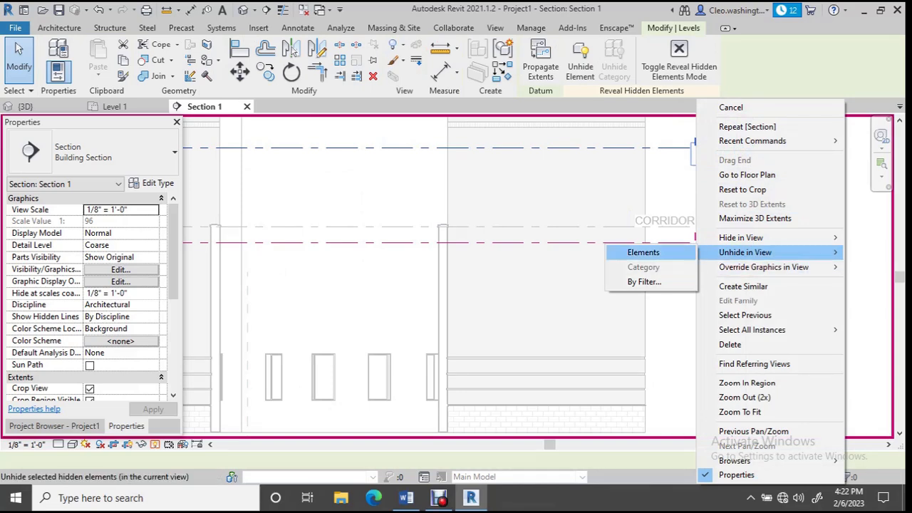
left_click(644, 252)
scroll(562, 348, "down", 2)
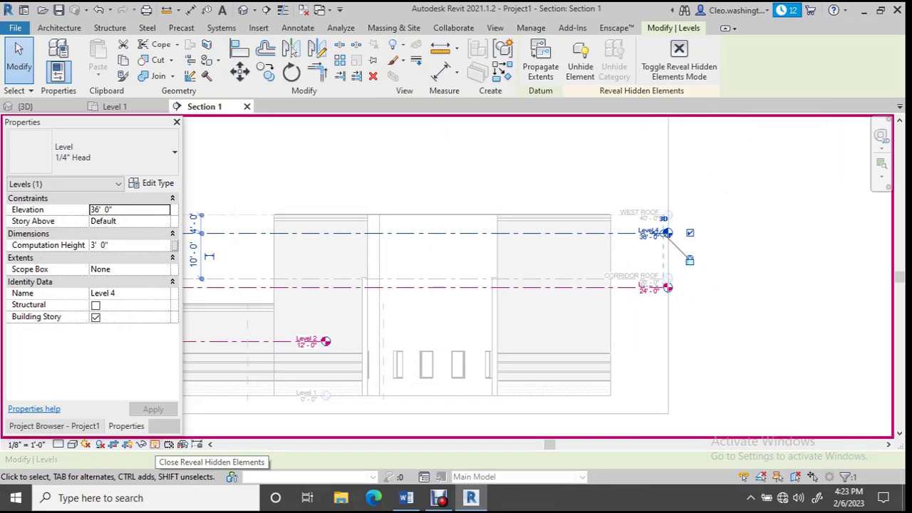
left_click(155, 444)
scroll(386, 375, "down", 1)
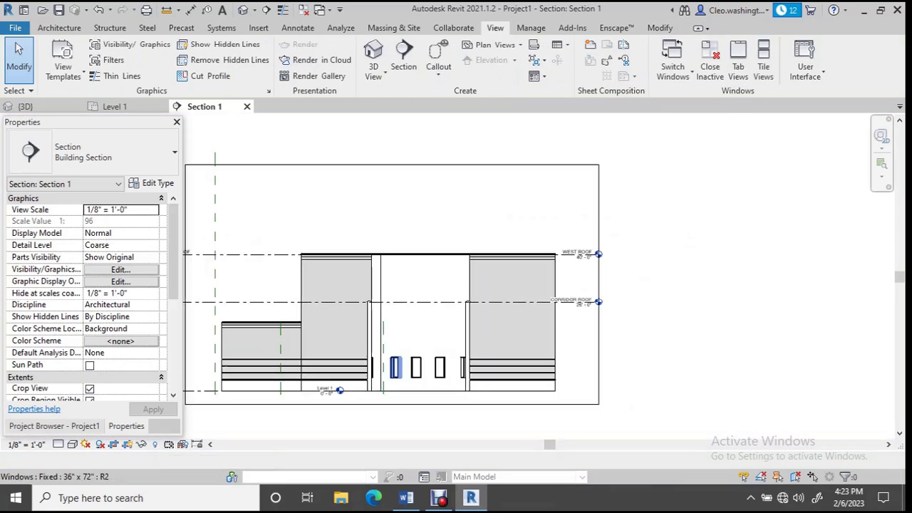
Extend the Level 1 line past the building so its head aligns with the CORRIDOR ROOF level head
scroll(354, 424, "up", 1)
scroll(343, 410, "up", 1)
left_click(329, 362)
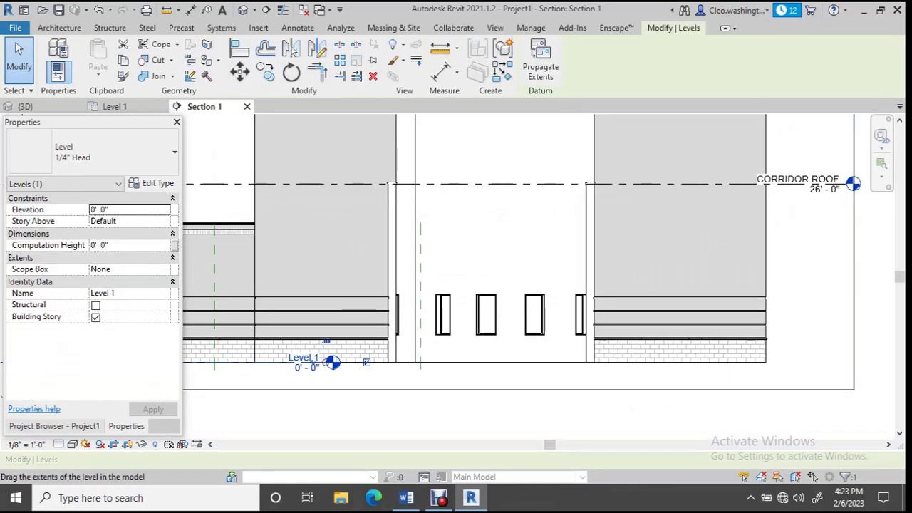
scroll(578, 358, "down", 3)
left_click_drag(550, 362, 817, 390)
scroll(597, 357, "up", 3)
scroll(663, 380, "up", 1)
left_click(795, 301)
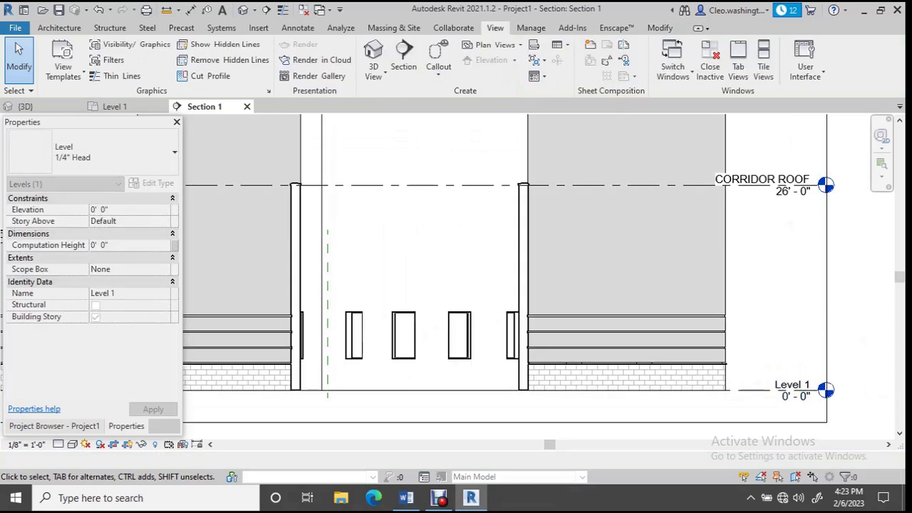
Hide the WEST ROOF level's left-end bubble and lower the top edge of the section's crop region to just above the roof
scroll(795, 301, "down", 2)
scroll(677, 300, "down", 1)
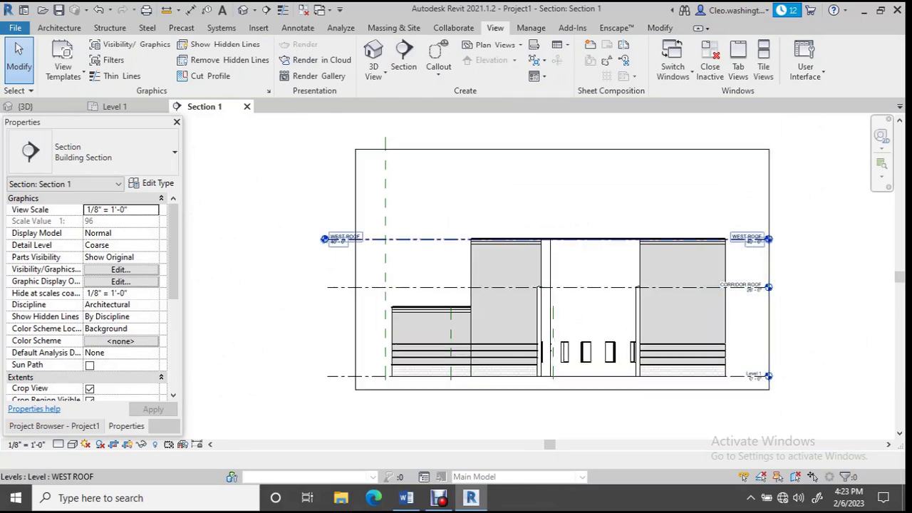
left_click(335, 239)
scroll(325, 239, "up", 2)
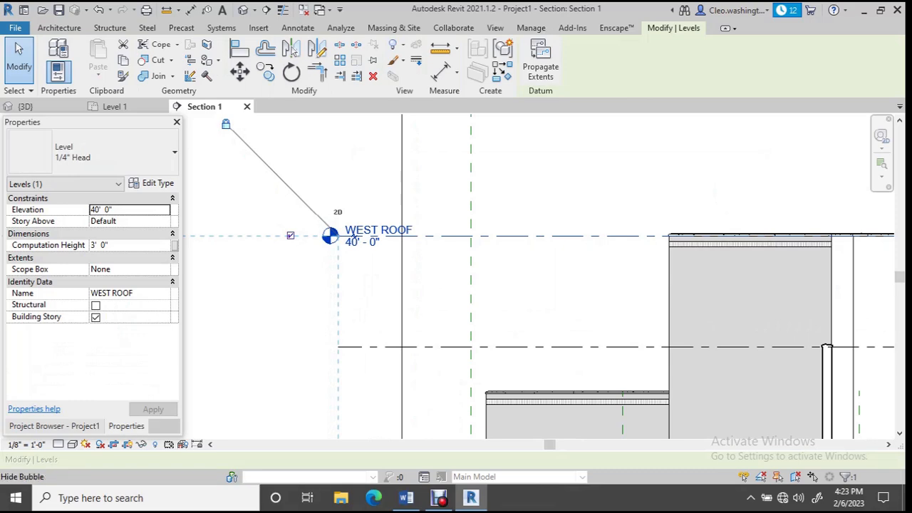
scroll(774, 200, "down", 3)
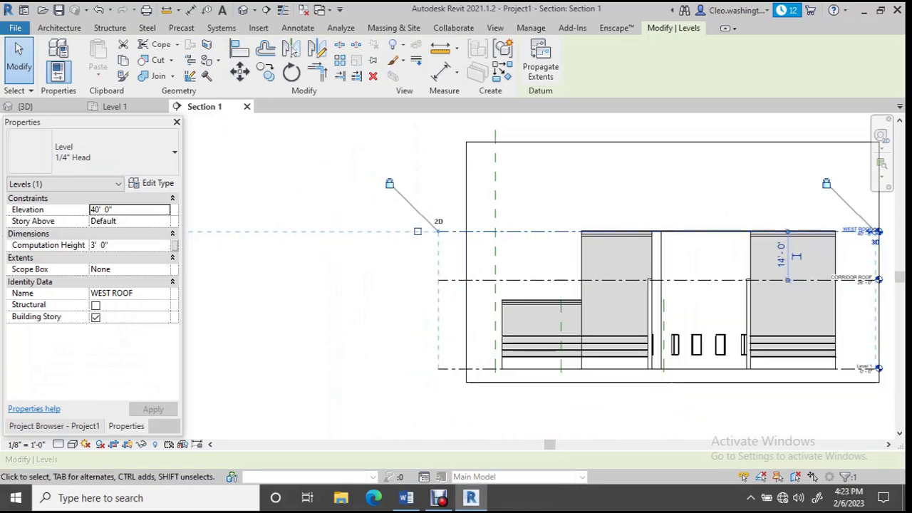
left_click(684, 154)
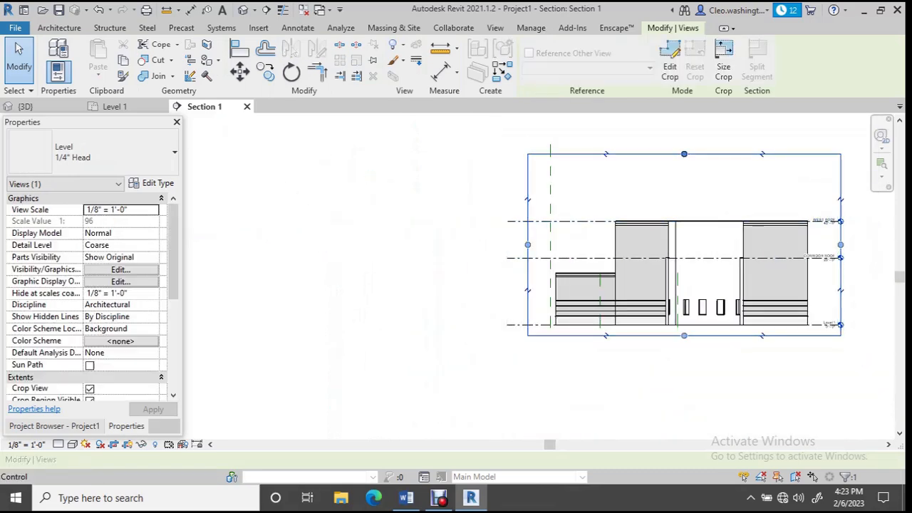
left_click_drag(685, 154, 684, 206)
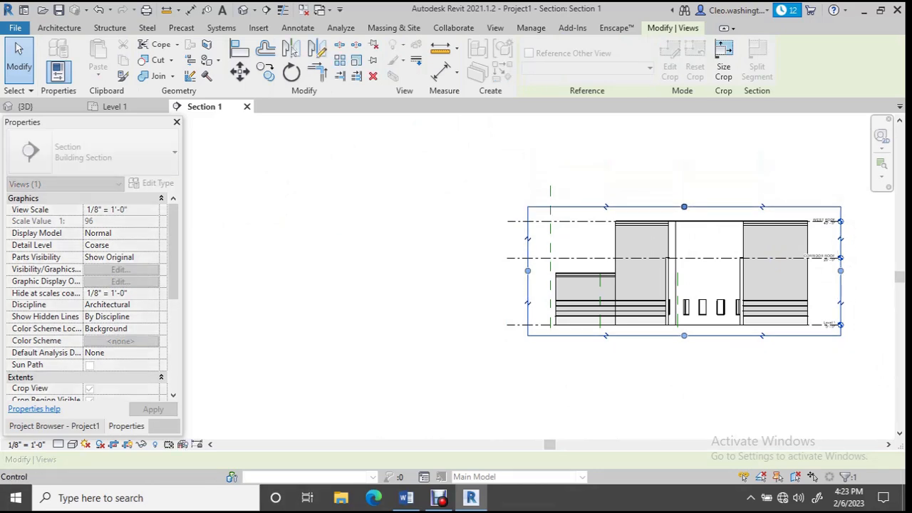
Rename the CORRIDOR ROOF level to CORR. ROOF and rename the corresponding views as well
scroll(860, 254, "up", 4)
scroll(784, 257, "up", 5)
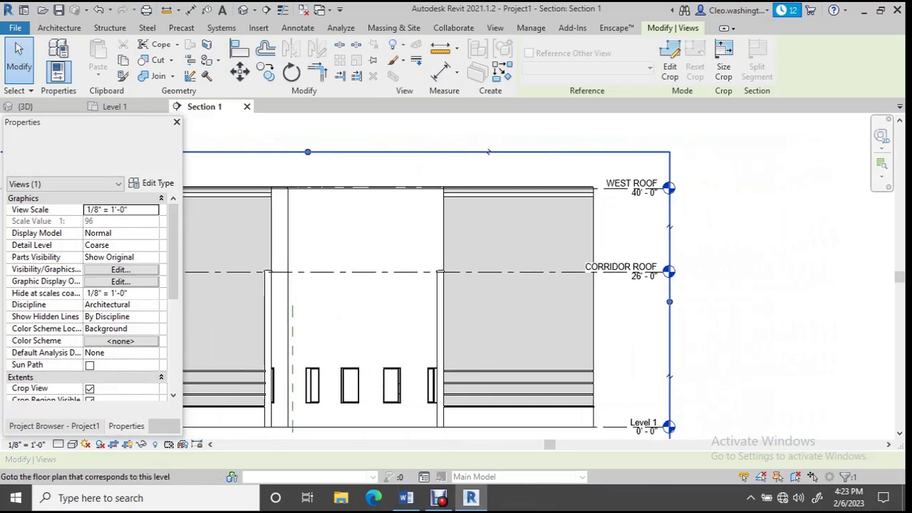
scroll(618, 270, "up", 2)
double_click(619, 271)
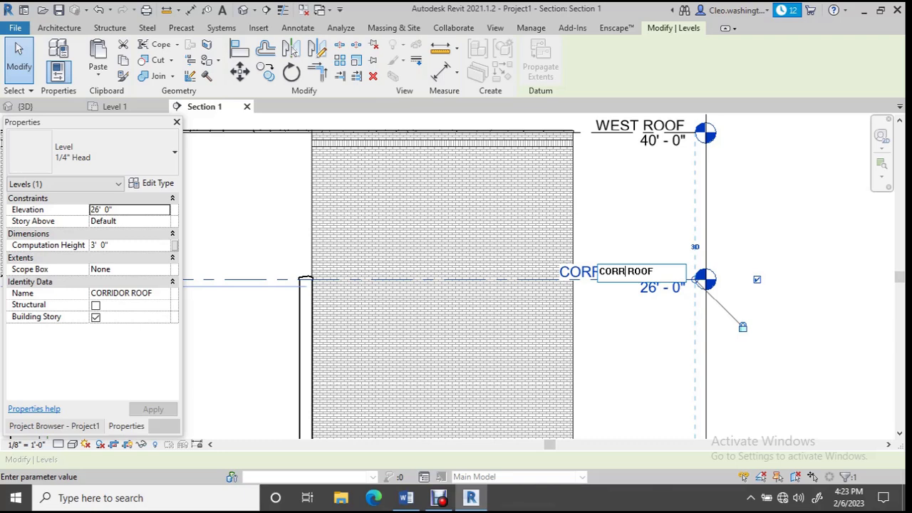
key("Return")
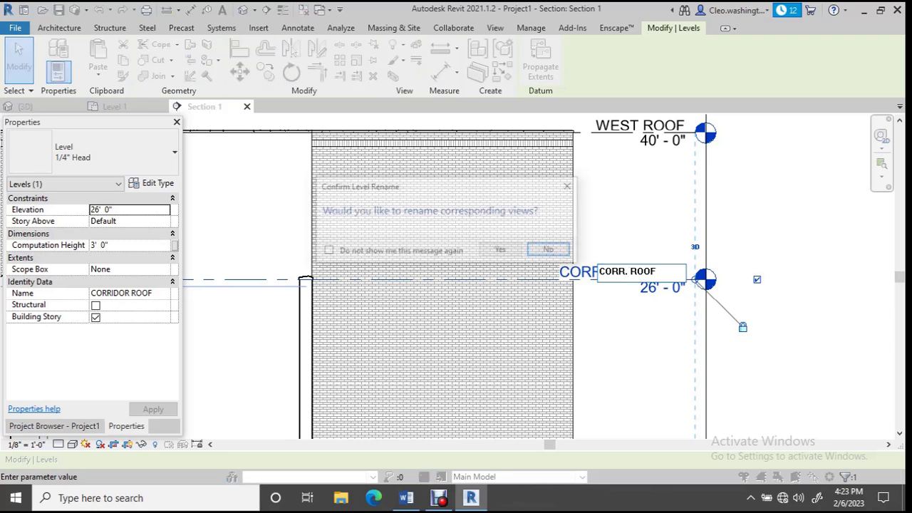
left_click(502, 251)
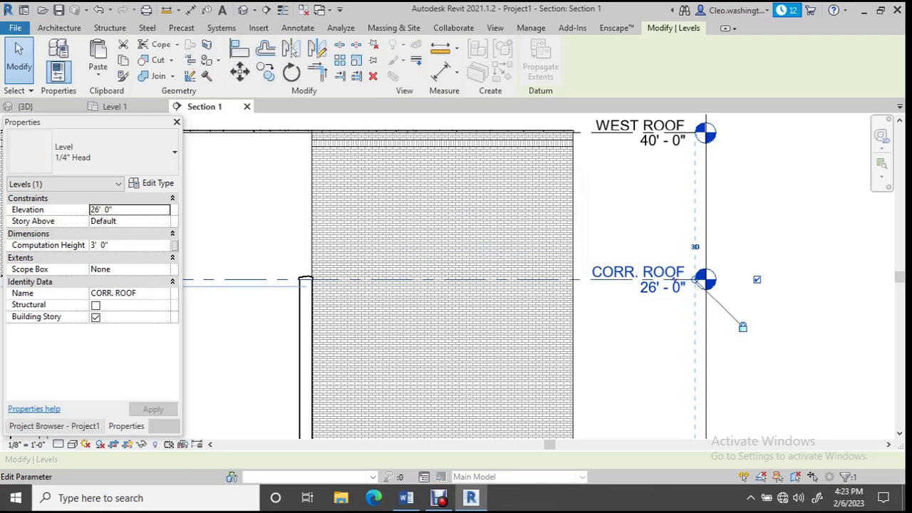
left_click(745, 255)
Pull the right edge of the section's crop region inward to near the building's end, leaving the level heads outside it
scroll(746, 254, "down", 2)
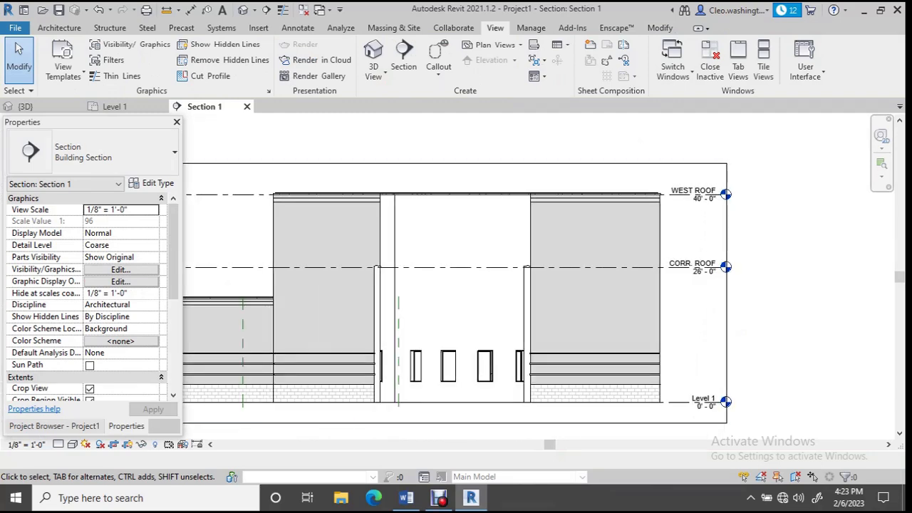
left_click(727, 277)
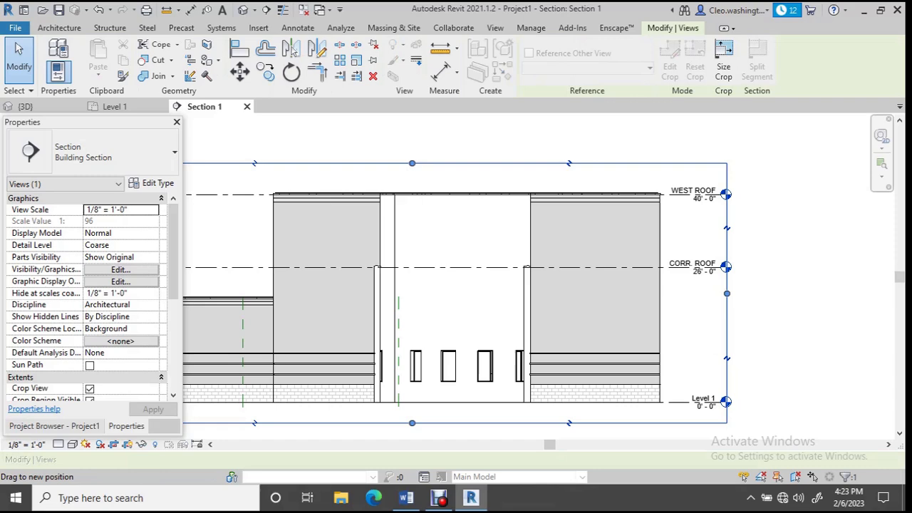
left_click_drag(727, 285, 682, 293)
key("Escape")
scroll(588, 324, "down", 3)
scroll(588, 324, "up", 2)
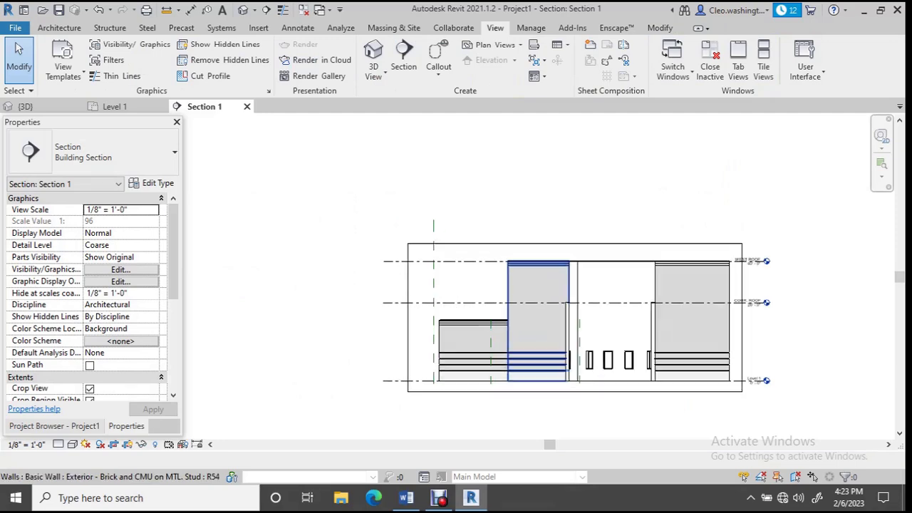
Open the 3D view and examine the tall brick wall where the connecting corridor meets the building
scroll(608, 362, "up", 3)
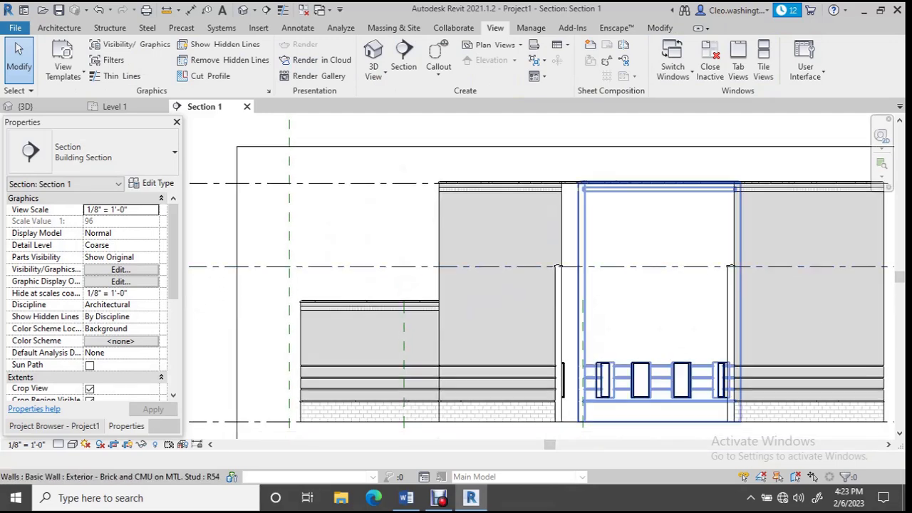
key("ctrl+Tab")
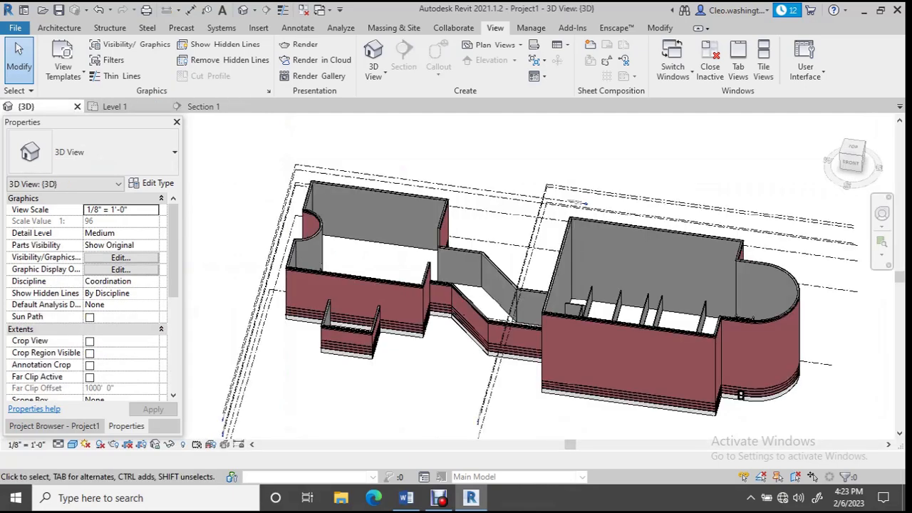
scroll(456, 317, "up", 4)
middle_click_drag(436, 324, 349, 300, "shift")
scroll(605, 186, "up", 1)
left_click(510, 235)
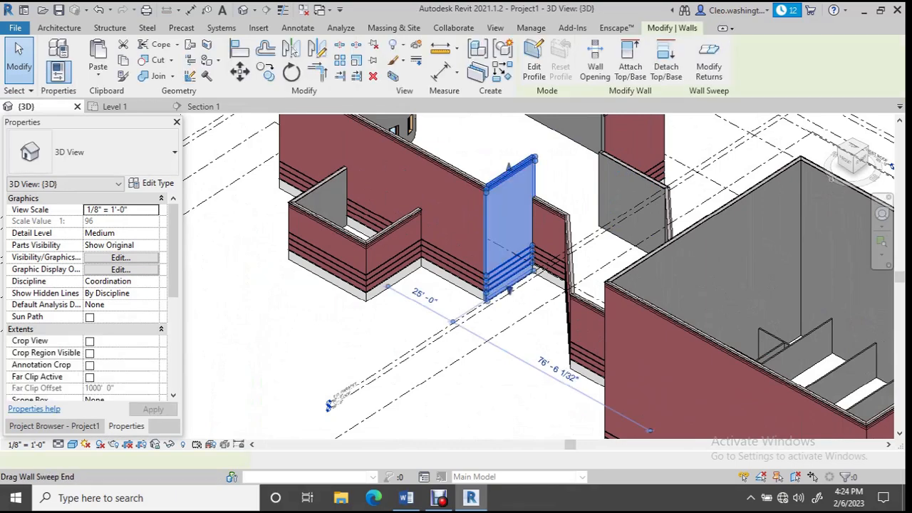
middle_click_drag(510, 235, 542, 285, "shift")
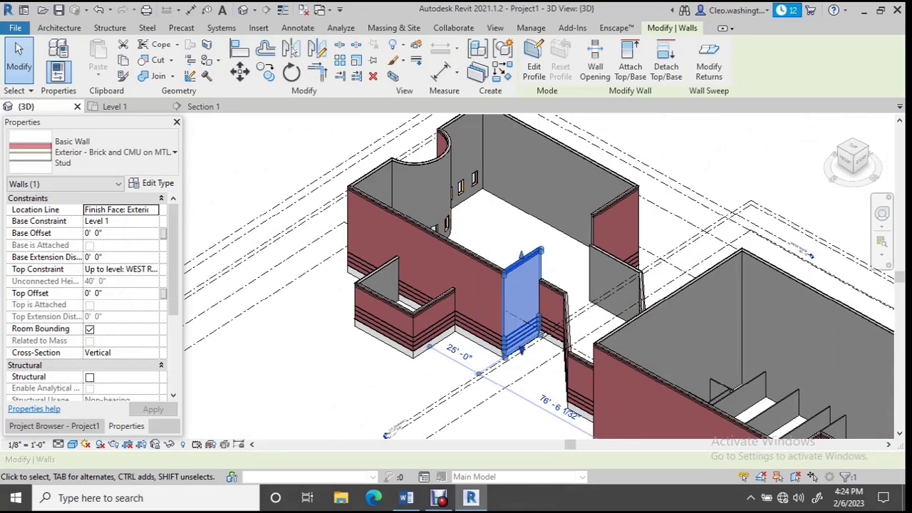
key("Escape")
scroll(603, 238, "up", 3)
scroll(603, 239, "up", 1)
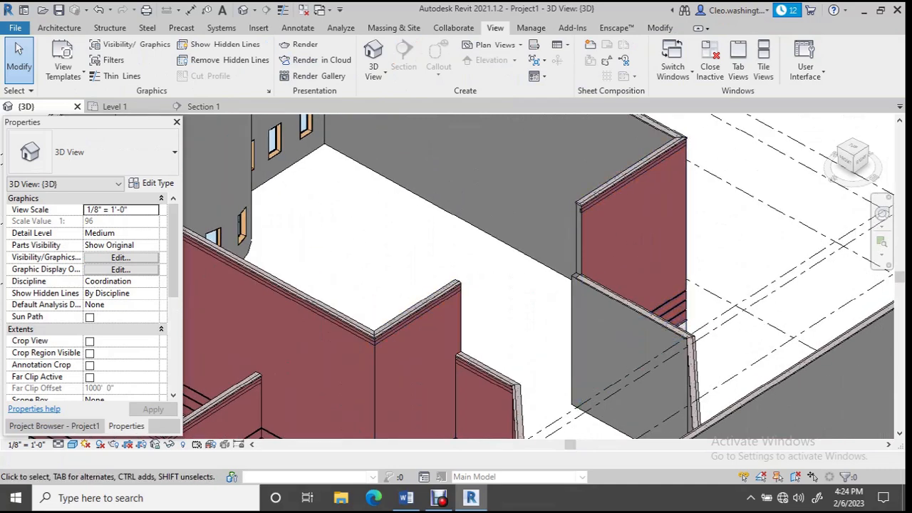
Go to Section 1 and open the profile of the tall brick wall directly left of the corridor opening for editing
left_click(203, 106)
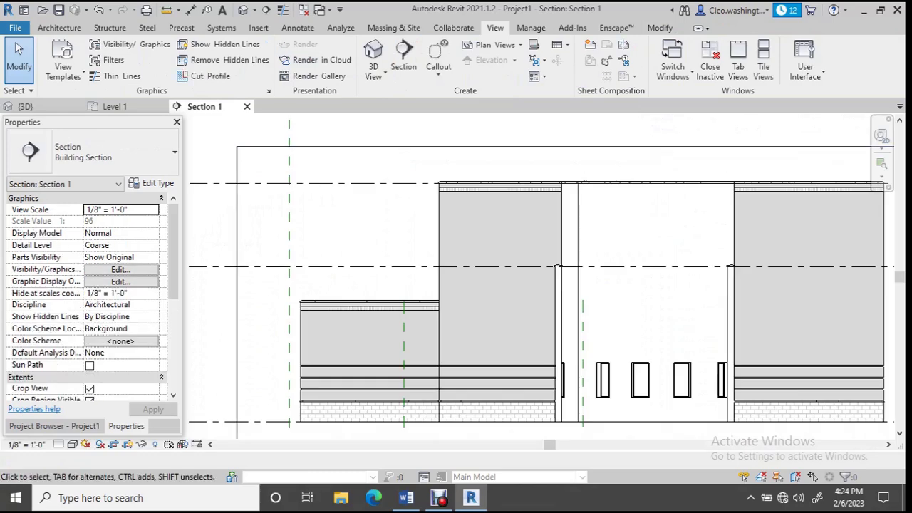
scroll(730, 289, "down", 2)
middle_click_drag(730, 289, 562, 234)
scroll(563, 227, "up", 4)
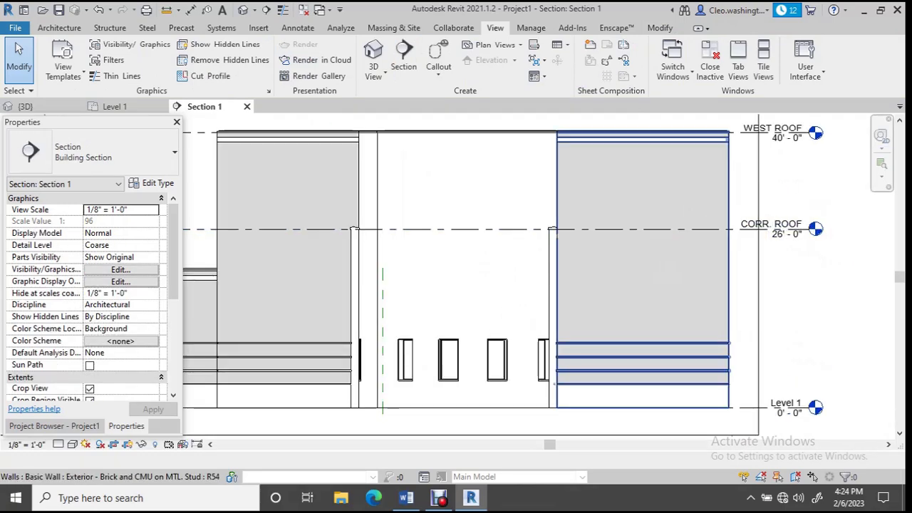
left_click(558, 246)
scroll(857, 294, "down", 1)
left_click(857, 293)
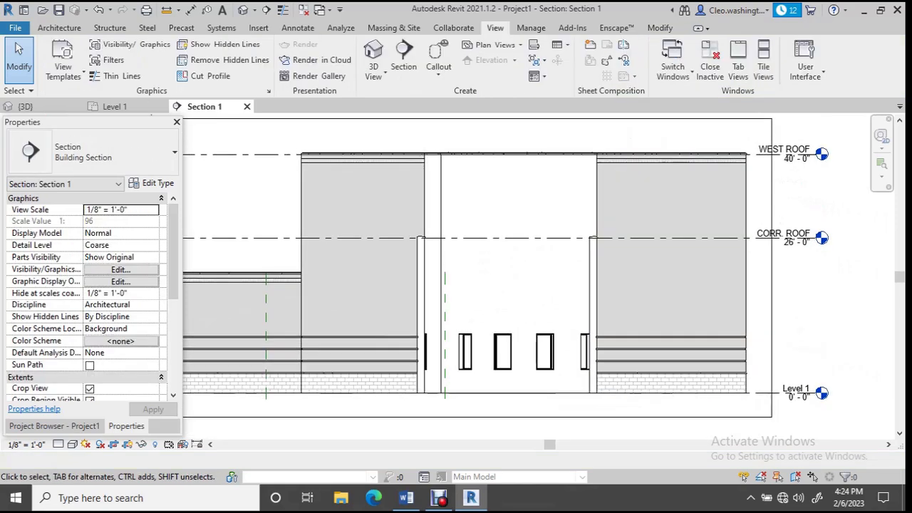
left_click(425, 211)
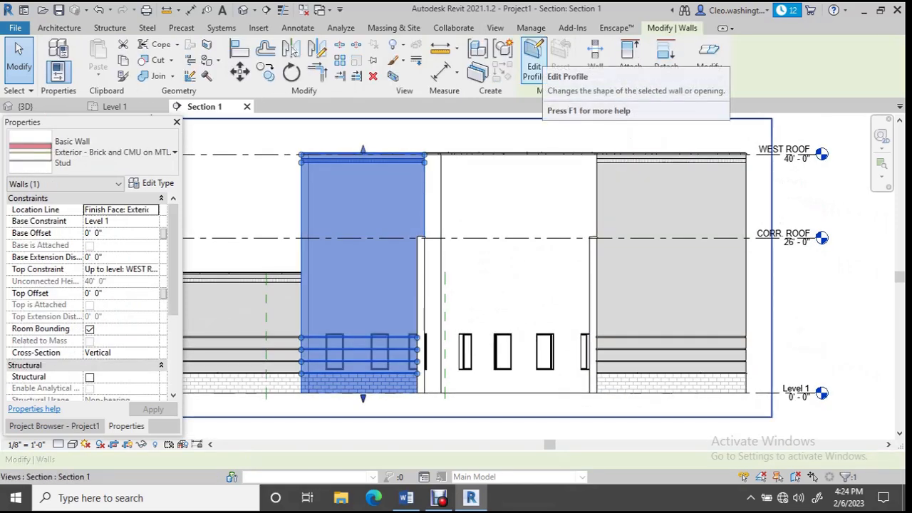
left_click(534, 58)
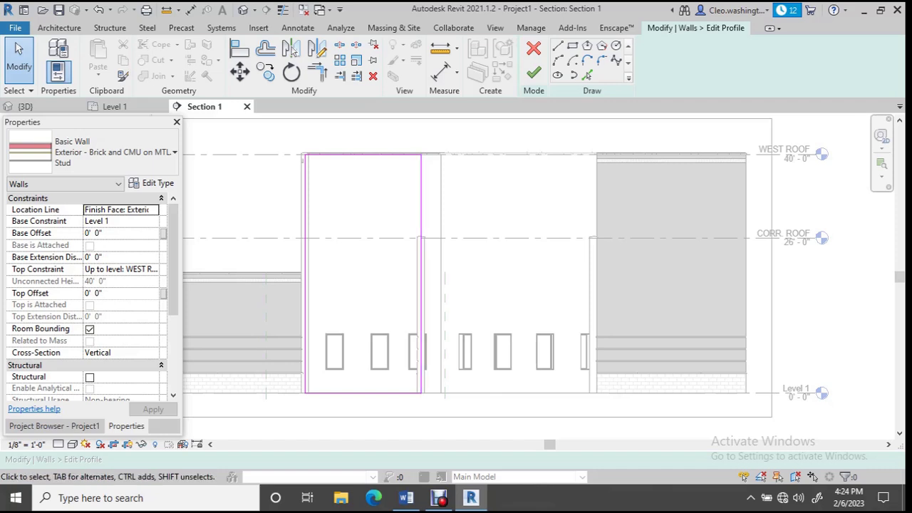
Shorten the profile's vertical edge beside the corridor so its upper end sits at the CORR. ROOF level, 26' 0"
scroll(428, 219, "up", 1)
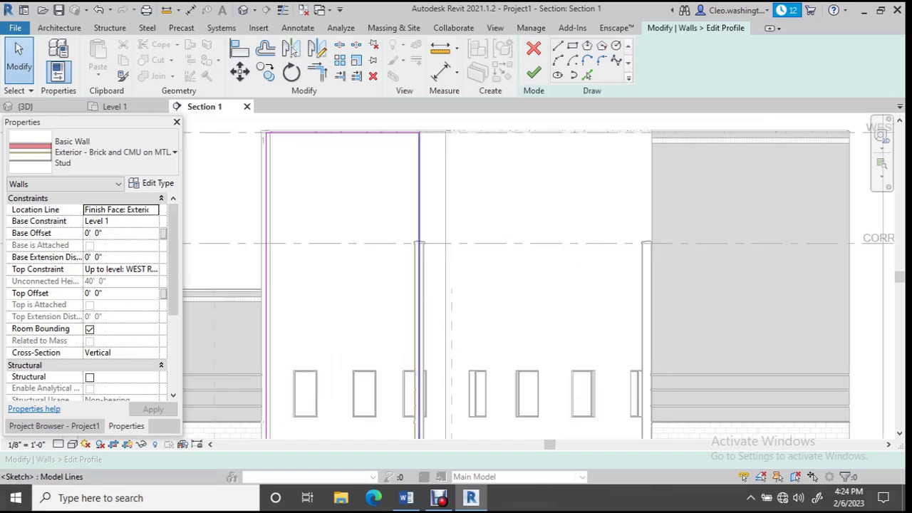
left_click(419, 189)
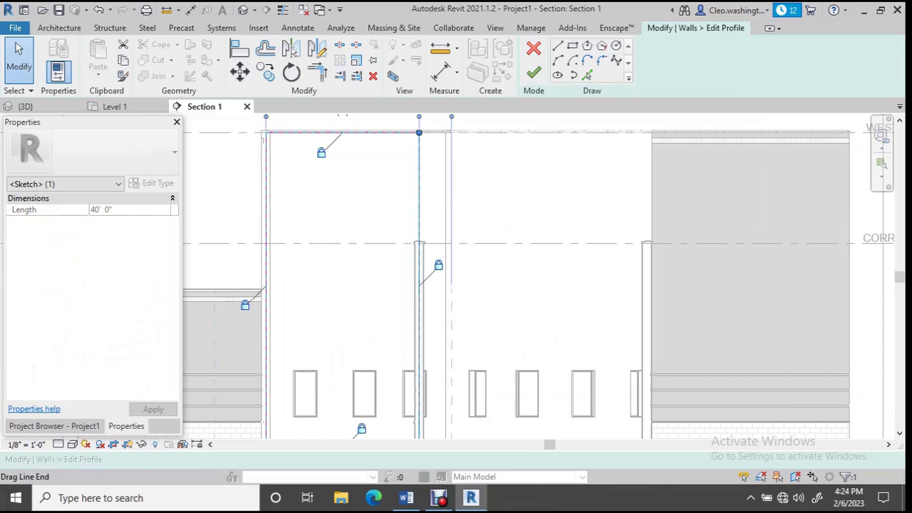
left_click_drag(419, 132, 423, 253)
scroll(420, 236, "up", 1)
scroll(418, 237, "up", 2)
scroll(451, 218, "down", 2)
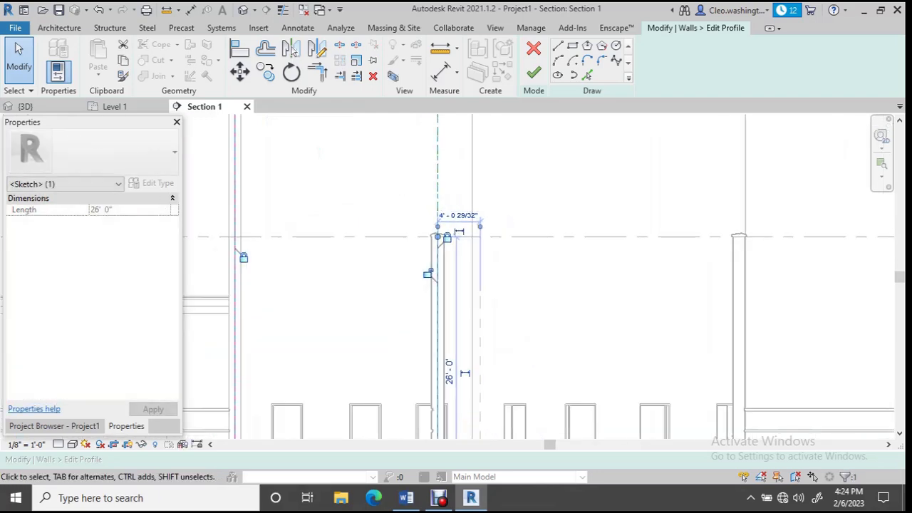
scroll(530, 177, "down", 2)
scroll(529, 179, "down", 1)
middle_click_drag(529, 178, 415, 272)
key("Escape")
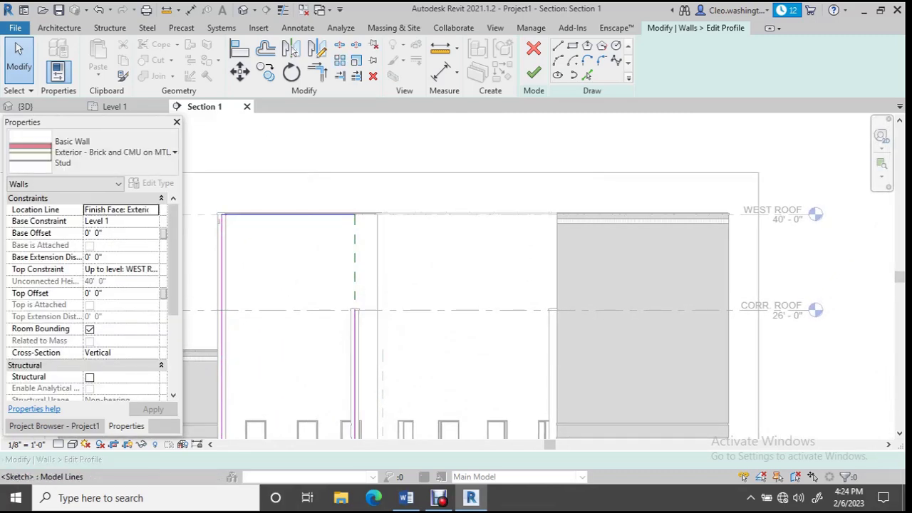
Extend the profile's top line along the WEST ROOF level across the corridor opening to the near edge of the opposite brick wall
left_click(348, 214)
scroll(348, 215, "up", 2)
mouse_move(358, 215)
left_mouse_down()
mouse_move(625, 219)
mouse_move(607, 230)
mouse_move(686, 229)
left_mouse_up()
scroll(617, 224, "down", 2)
scroll(626, 221, "up", 3)
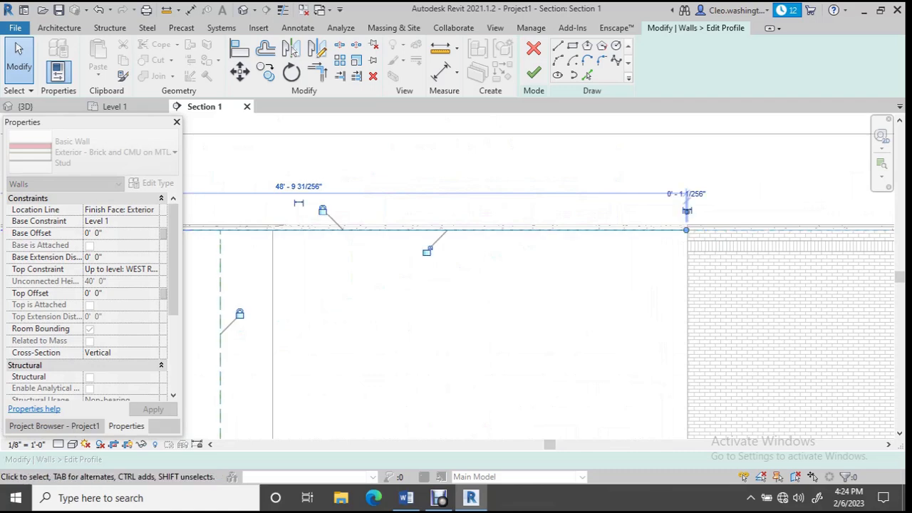
scroll(683, 228, "down", 3)
key("Escape")
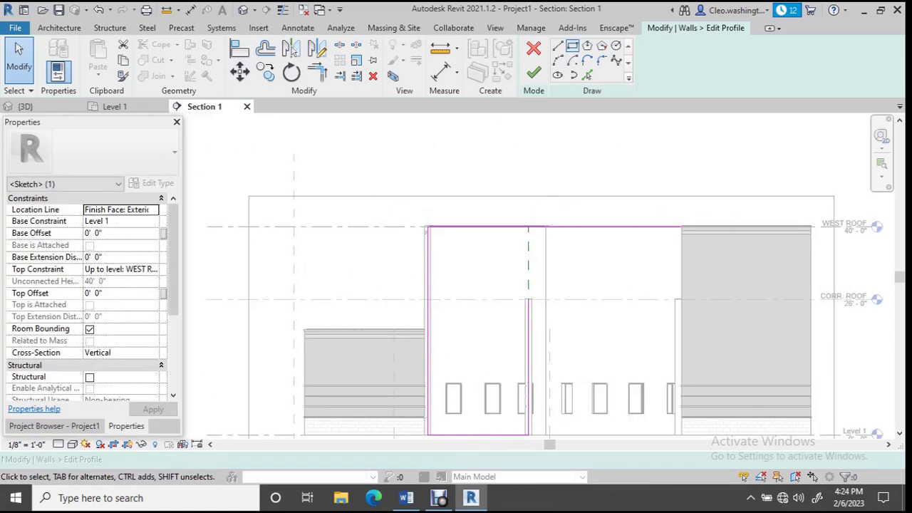
Draw a horizontal profile line at the CORR. ROOF level from the shortened edge to the opposite brick wall's edge
left_click(558, 46)
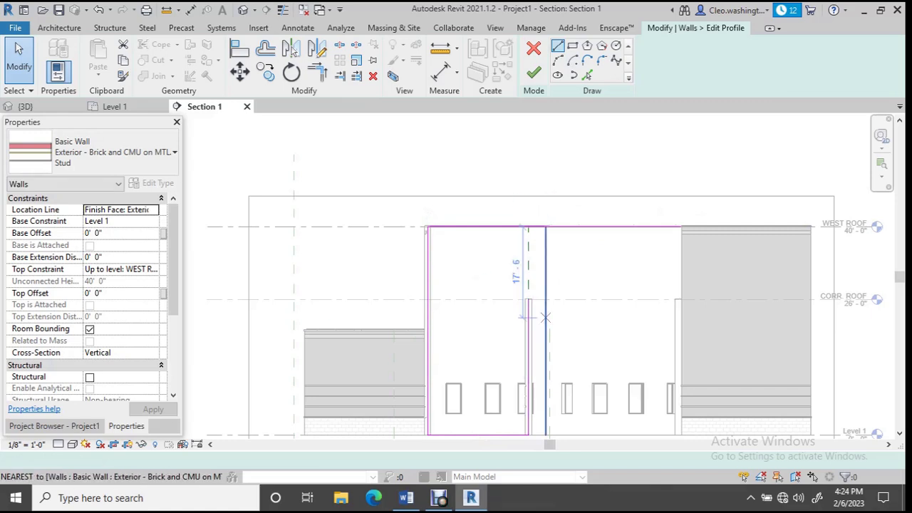
scroll(528, 228, "up", 5)
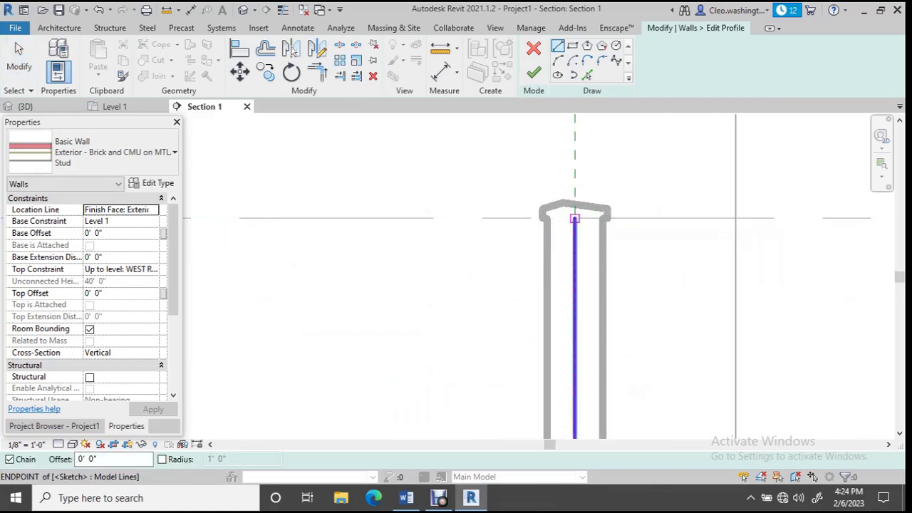
left_click(588, 218)
mouse_move(614, 221)
middle_mouse_down()
mouse_move(459, 278)
mouse_move(54, 293)
middle_mouse_up()
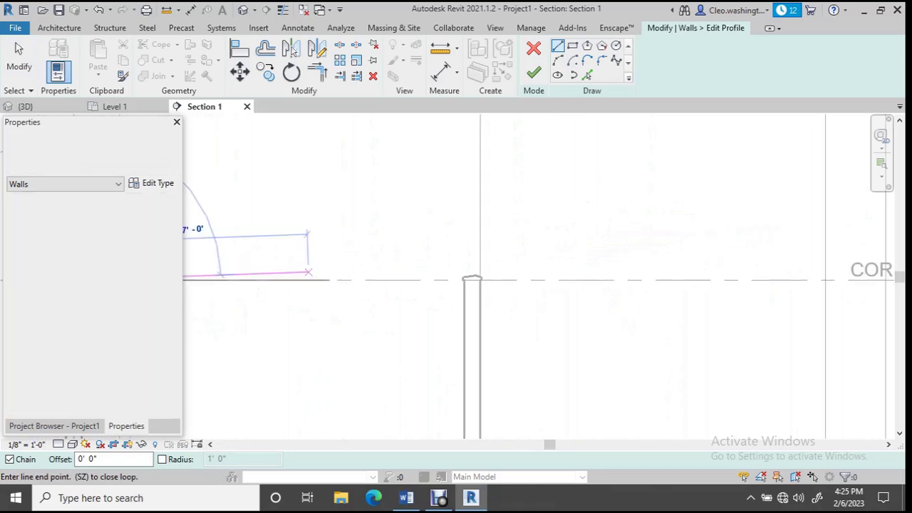
scroll(339, 279, "down", 2)
scroll(399, 278, "up", 5)
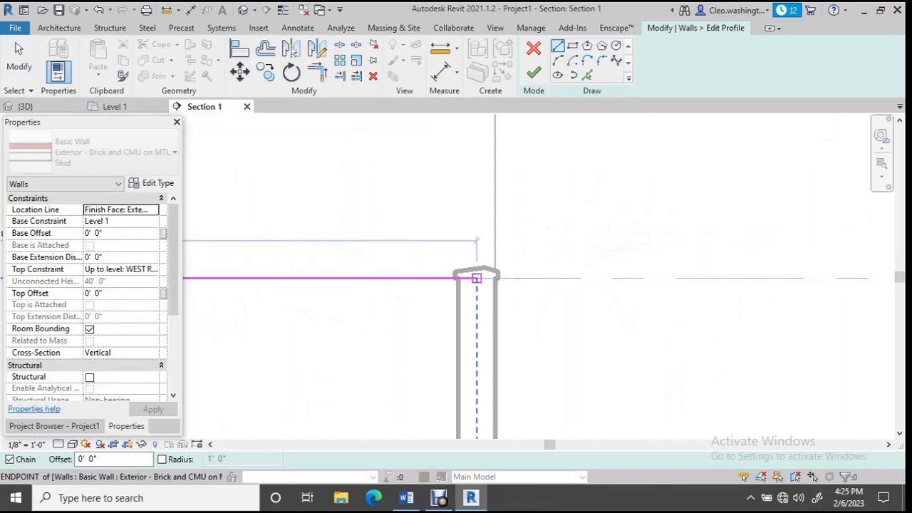
left_click(496, 278)
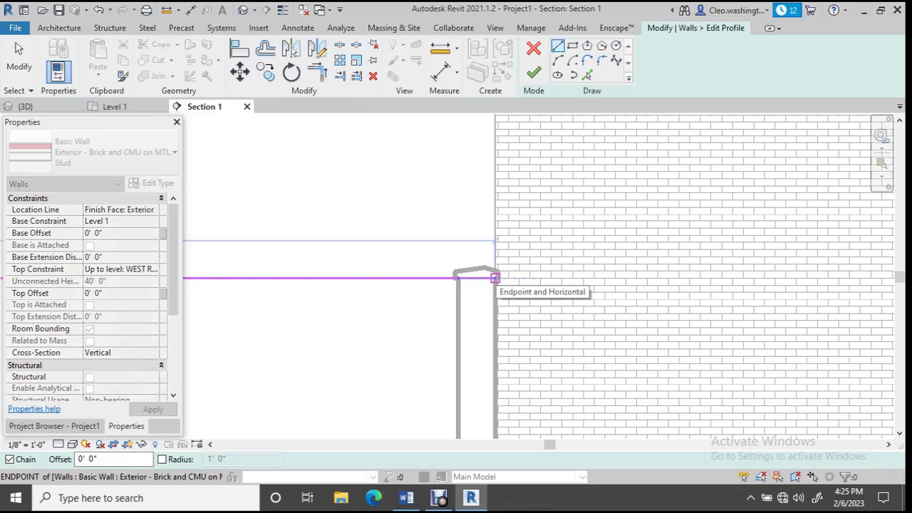
Draw a vertical profile line up along the opposite brick wall's edge to just below the WEST ROOF level
scroll(492, 278, "up", 5)
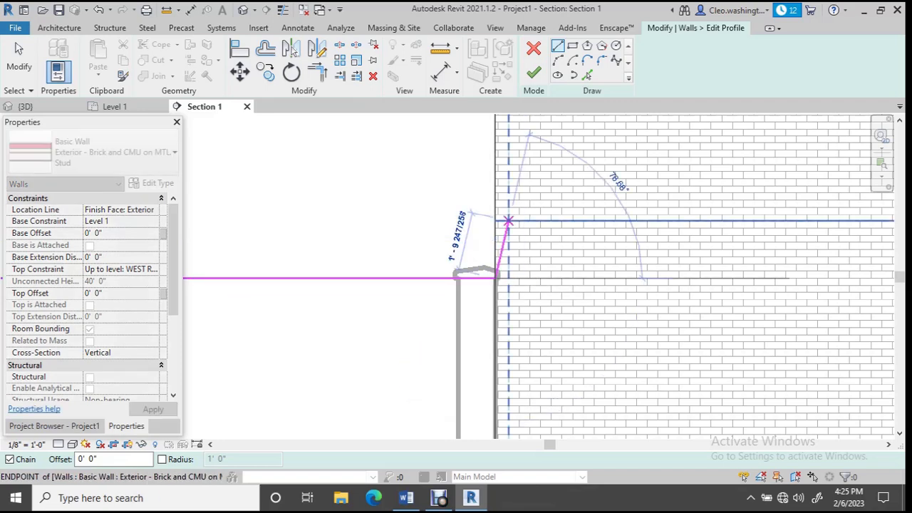
scroll(485, 275, "up", 3)
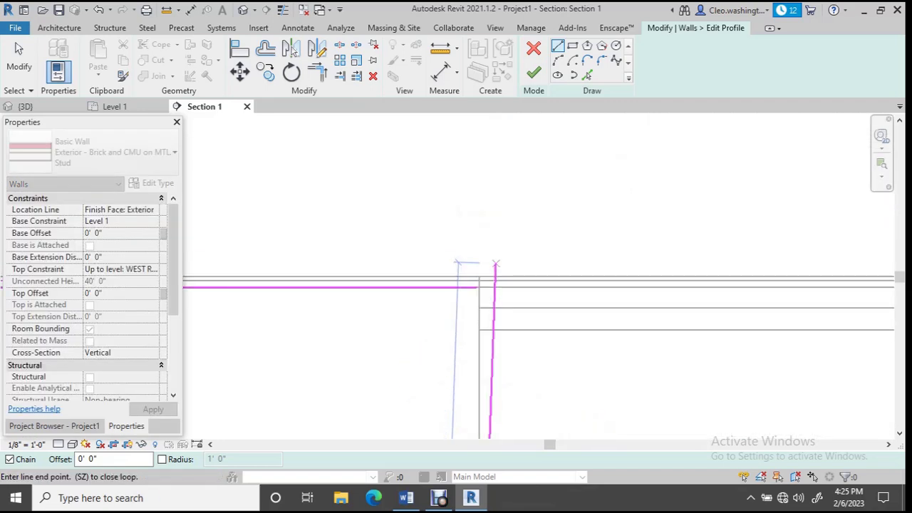
scroll(484, 274, "up", 2)
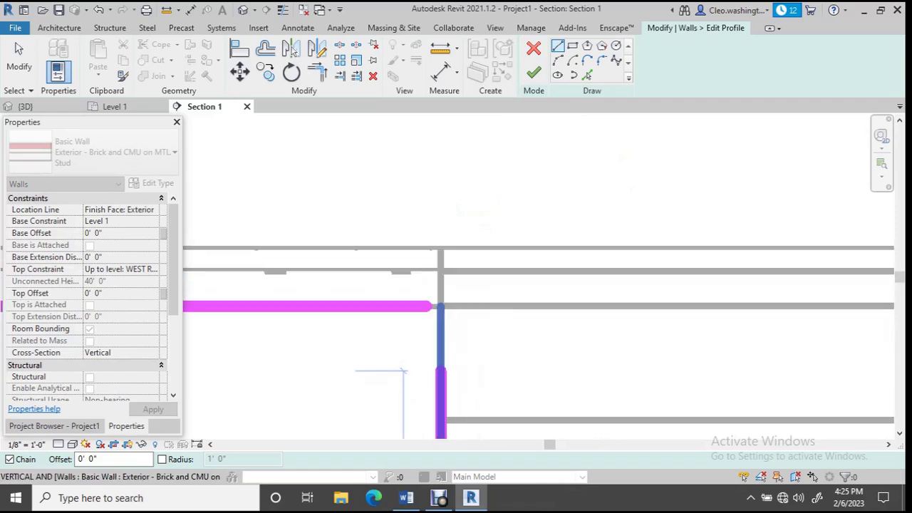
key("Escape")
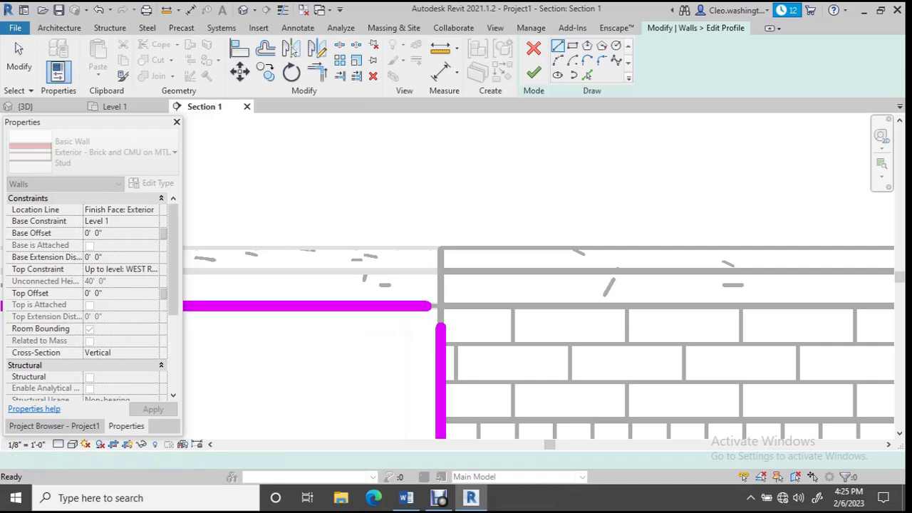
Trim the new vertical line and the profile's top line into a corner and finish the wall profile edit
key("t")
key("r")
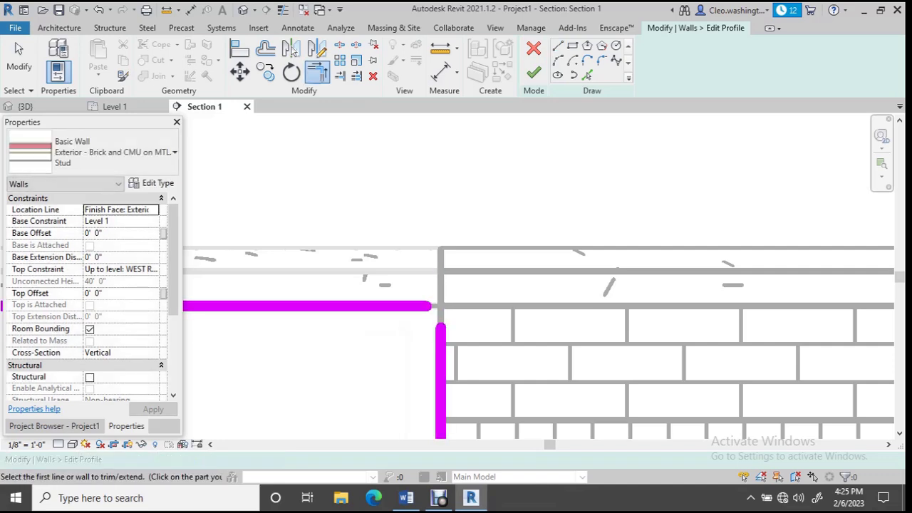
left_click(441, 371)
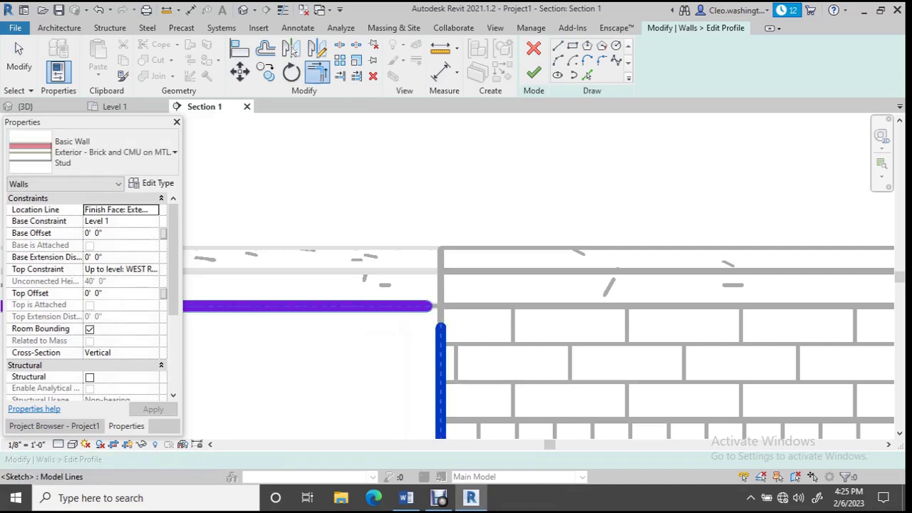
left_click(342, 306)
scroll(499, 299, "down", 5)
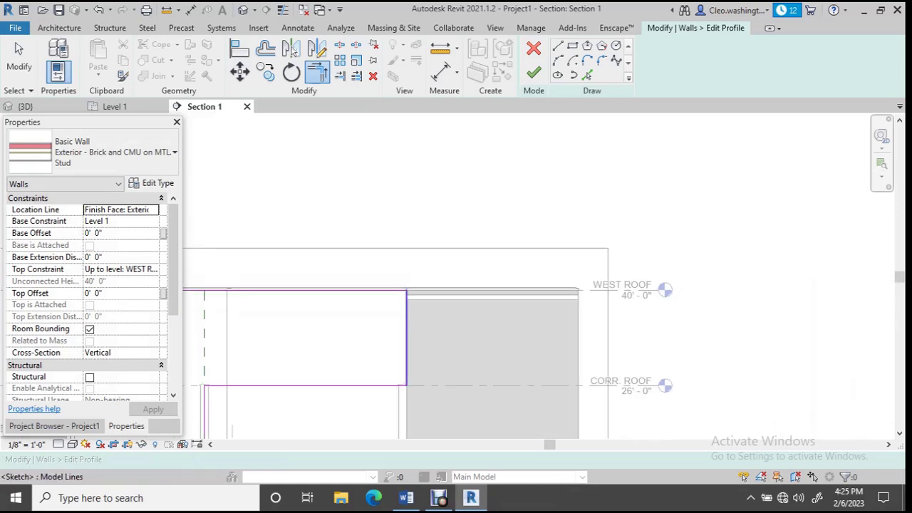
scroll(459, 261, "down", 3)
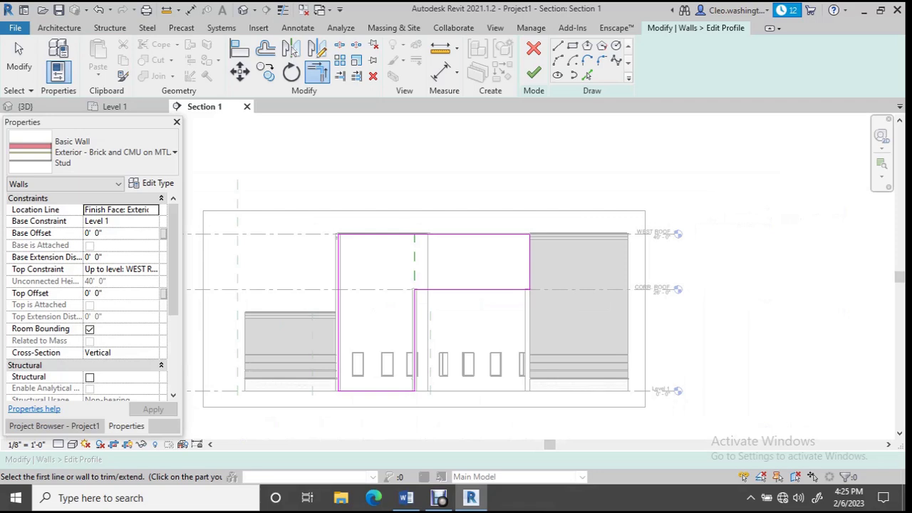
left_click(534, 73)
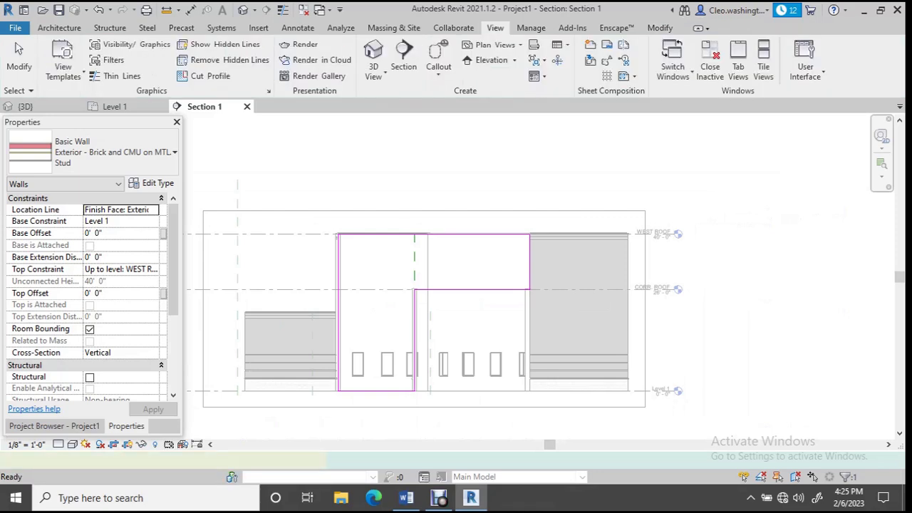
scroll(515, 271, "up", 2)
key("Escape")
scroll(484, 313, "up", 2)
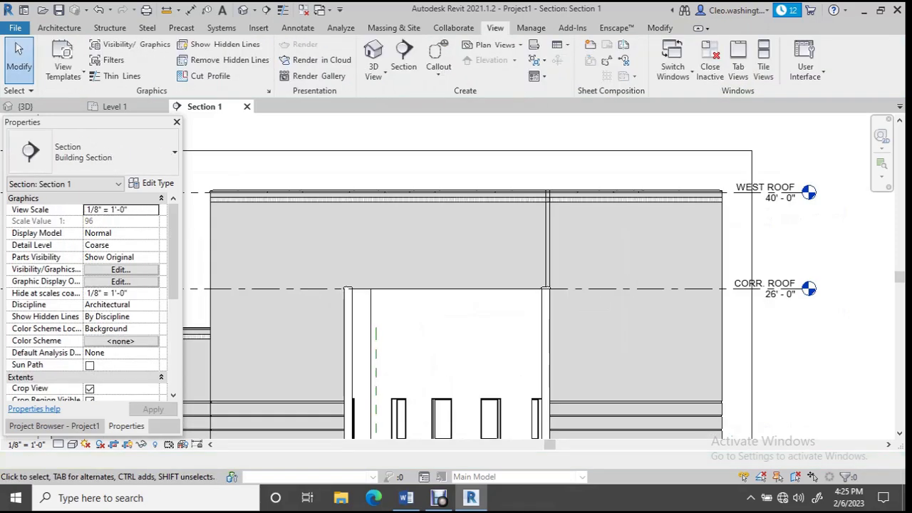
scroll(400, 330, "down", 2)
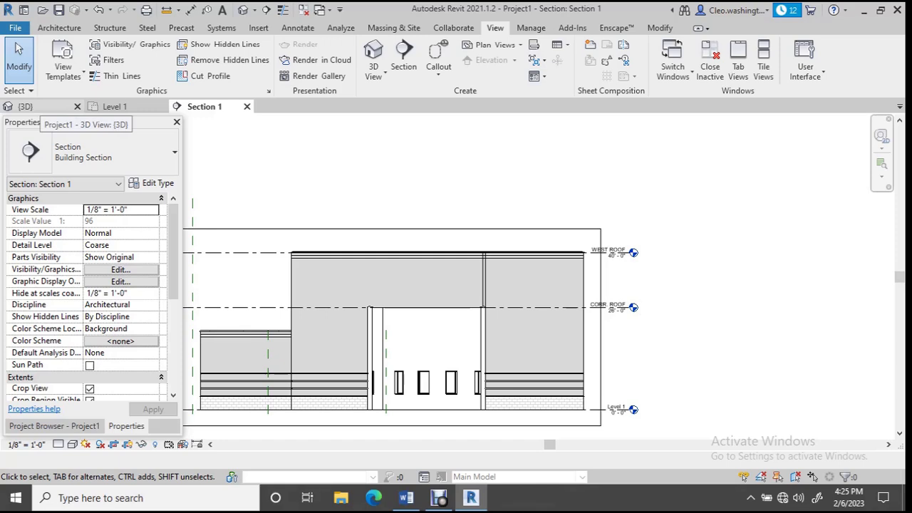
Switch to the 3D view and examine the reshaped wall above the corridor and the whole building from the front
left_click(25, 106)
scroll(526, 311, "down", 2)
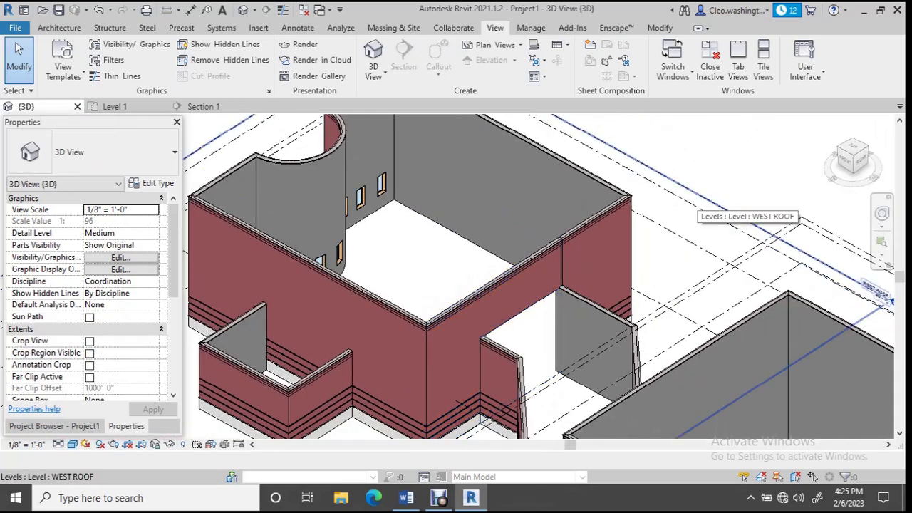
scroll(527, 285, "down", 4)
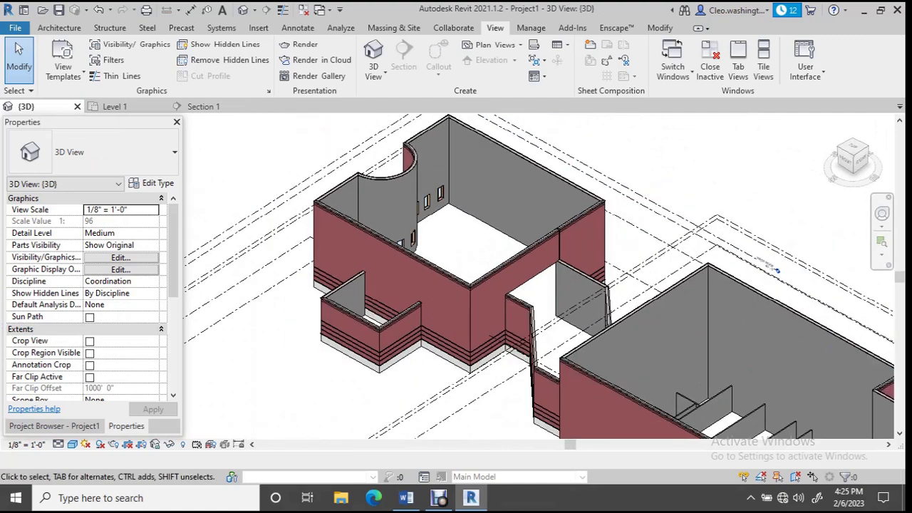
middle_click_drag(526, 300, 467, 308)
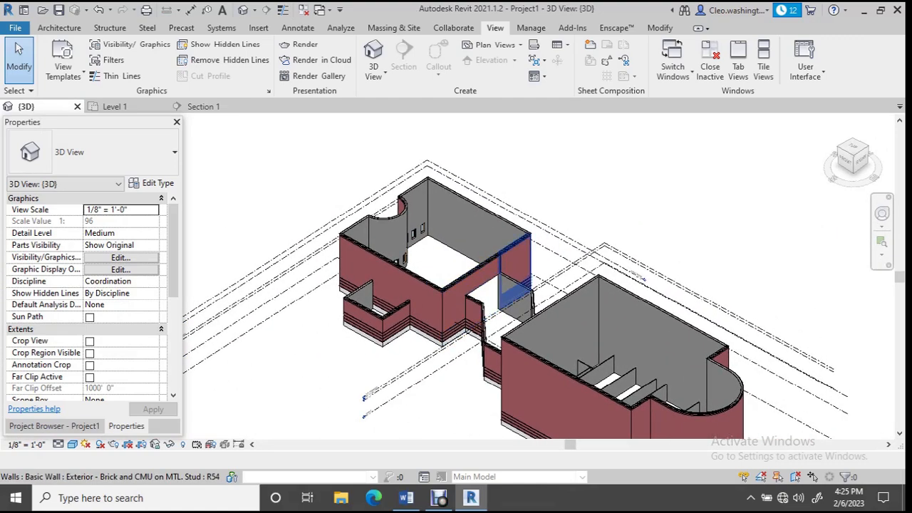
scroll(464, 317, "up", 1)
scroll(456, 335, "up", 2)
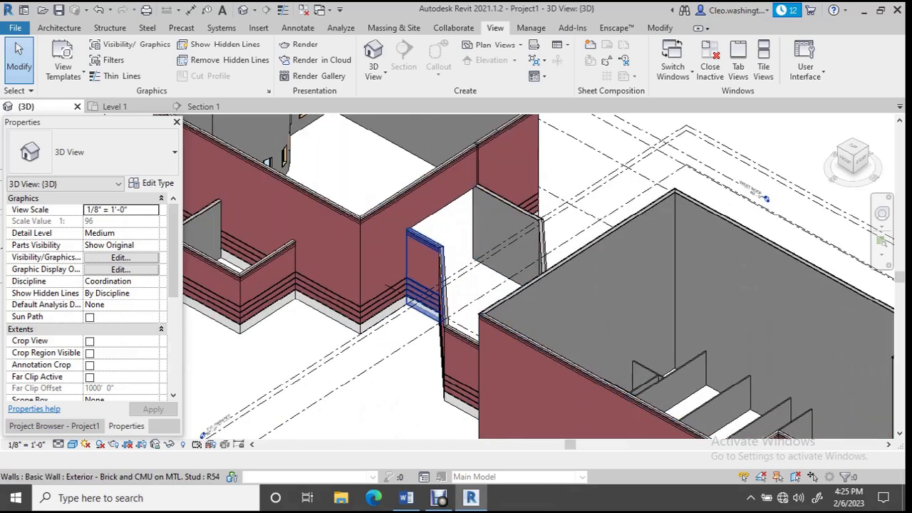
scroll(457, 335, "down", 3)
scroll(442, 307, "down", 2)
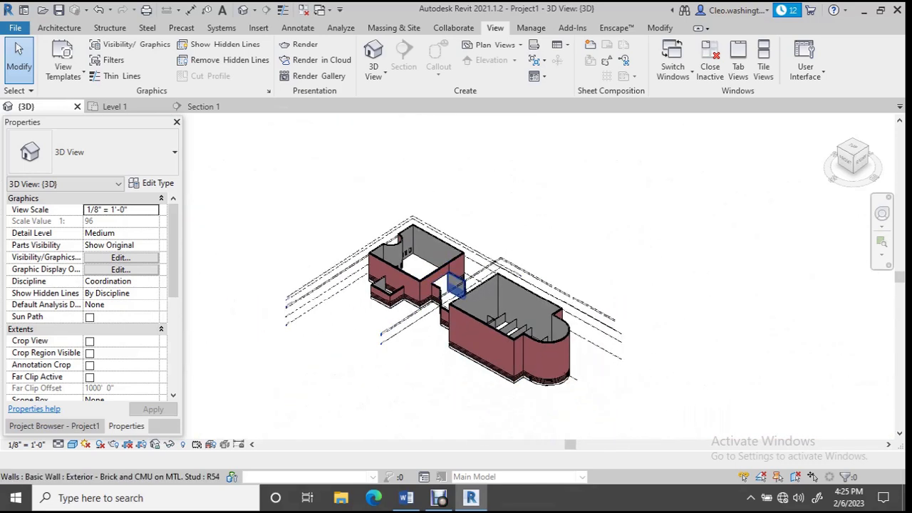
middle_click_drag(499, 321, 541, 285, "shift")
scroll(434, 320, "up", 1)
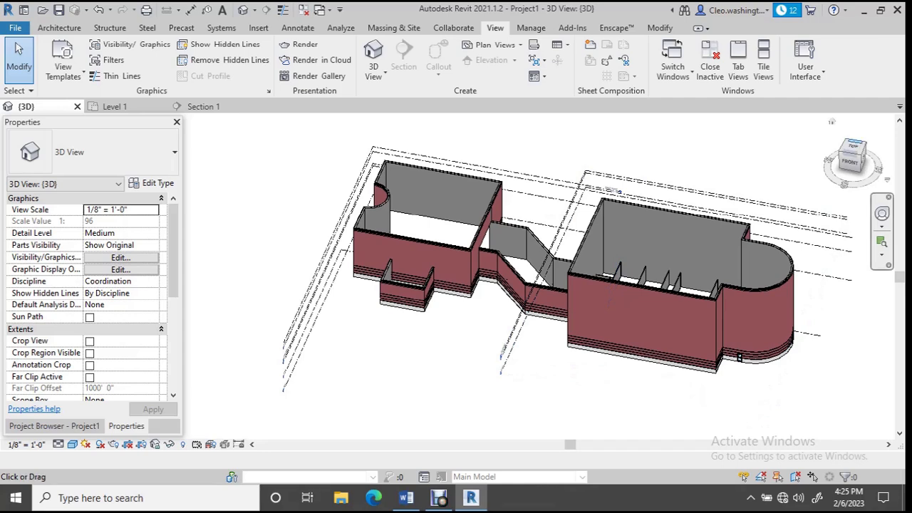
Open the Level 1 floor plan and examine the small projecting room and the corridor walls of the west building
left_click(114, 106)
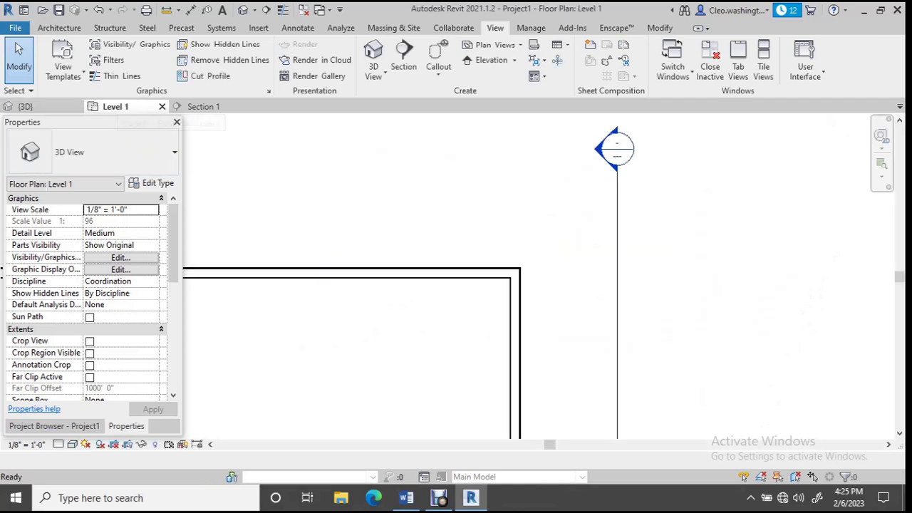
scroll(542, 278, "down", 2)
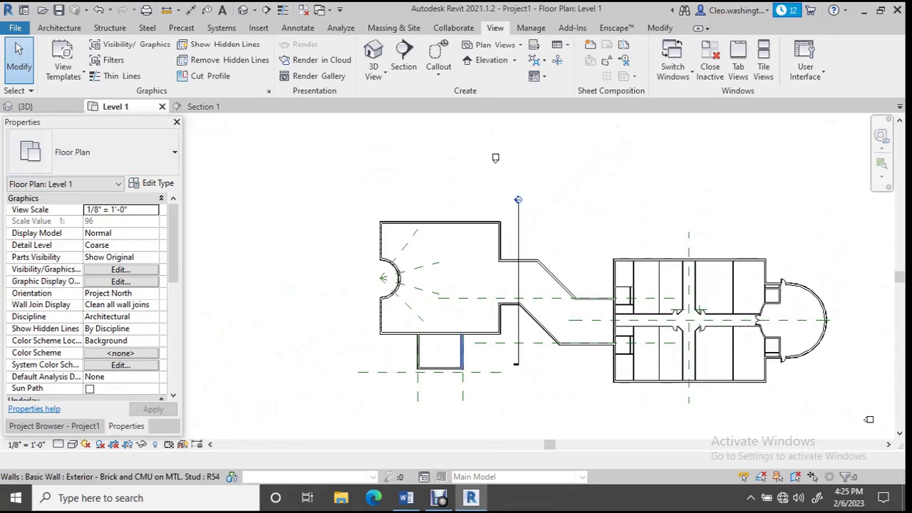
scroll(541, 278, "up", 4)
scroll(556, 281, "down", 2)
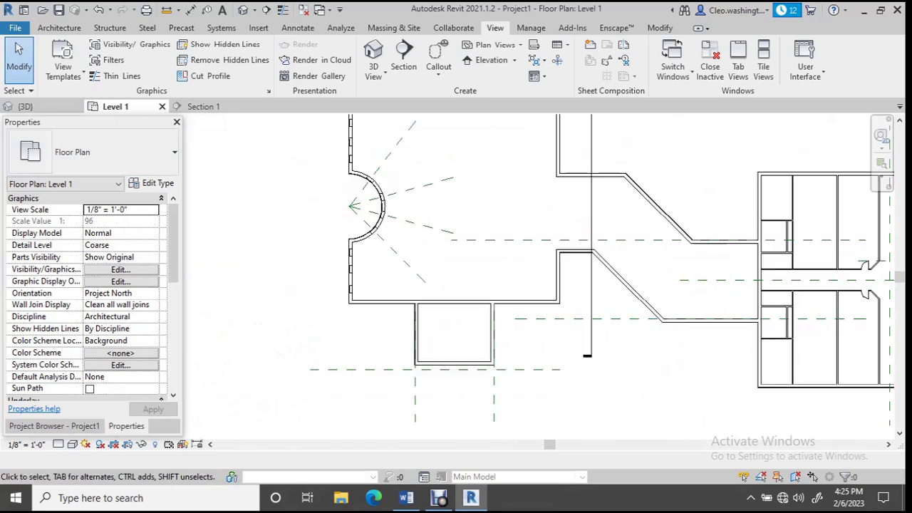
scroll(535, 286, "up", 2)
middle_click_drag(541, 285, 617, 276)
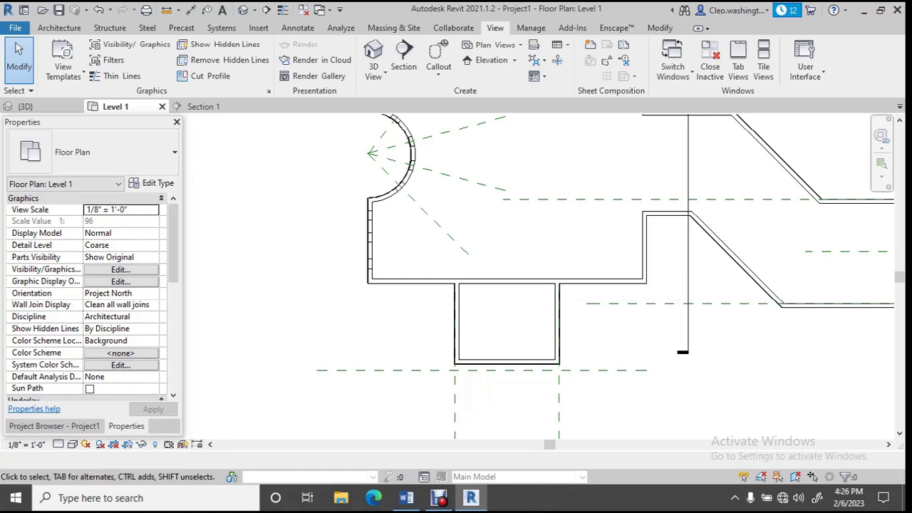
scroll(663, 182, "down", 3)
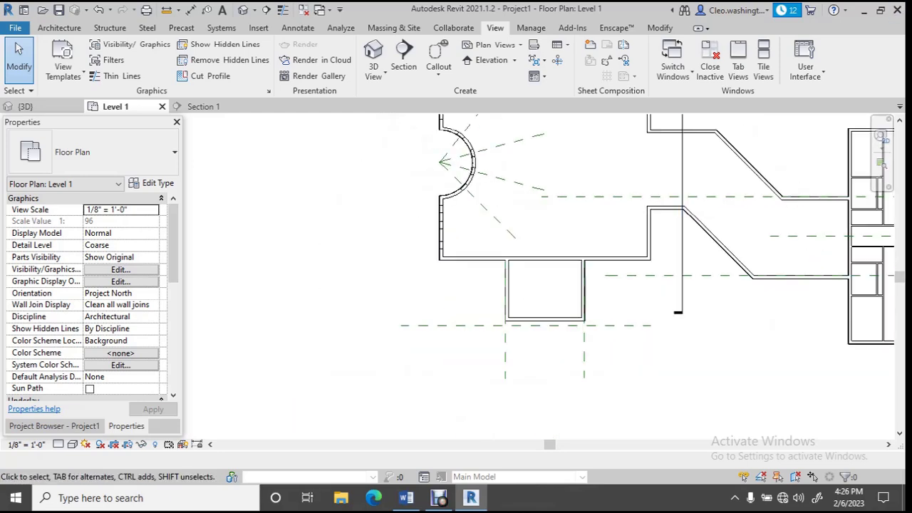
Select the section line beside the west hall on the Level 1 plan and look at its Section 1 view
scroll(212, 353, "down", 1)
middle_click_drag(213, 354, 186, 406)
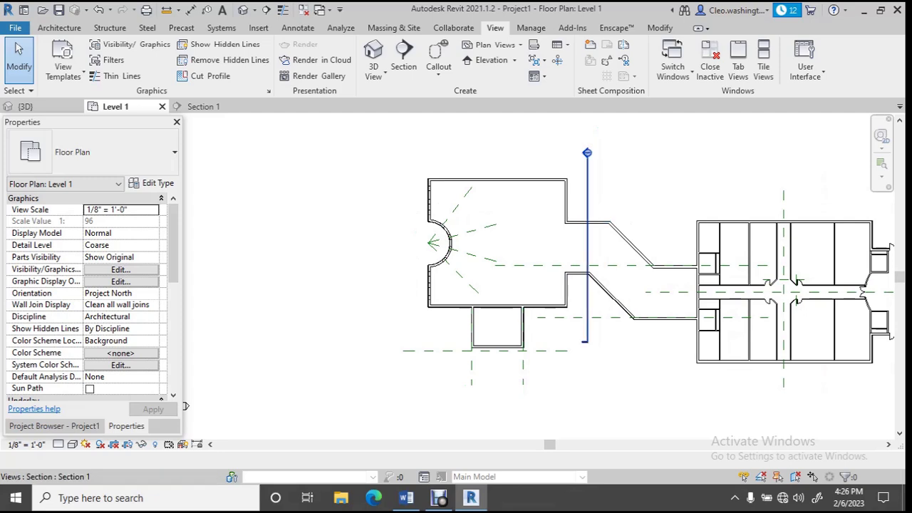
left_click(587, 207)
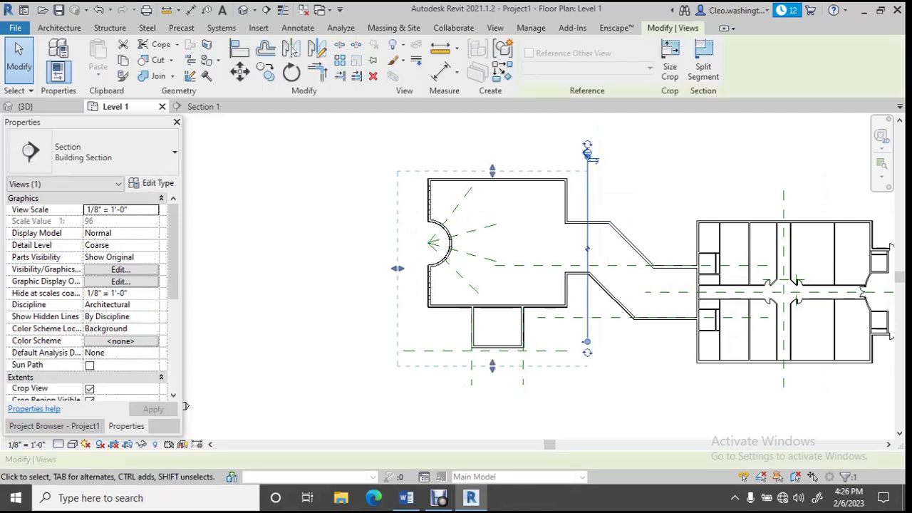
key("Escape")
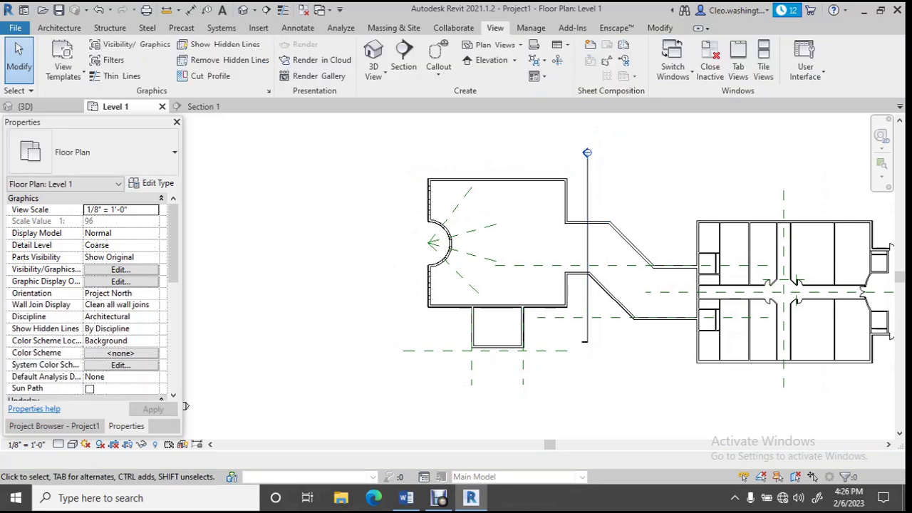
left_click(54, 427)
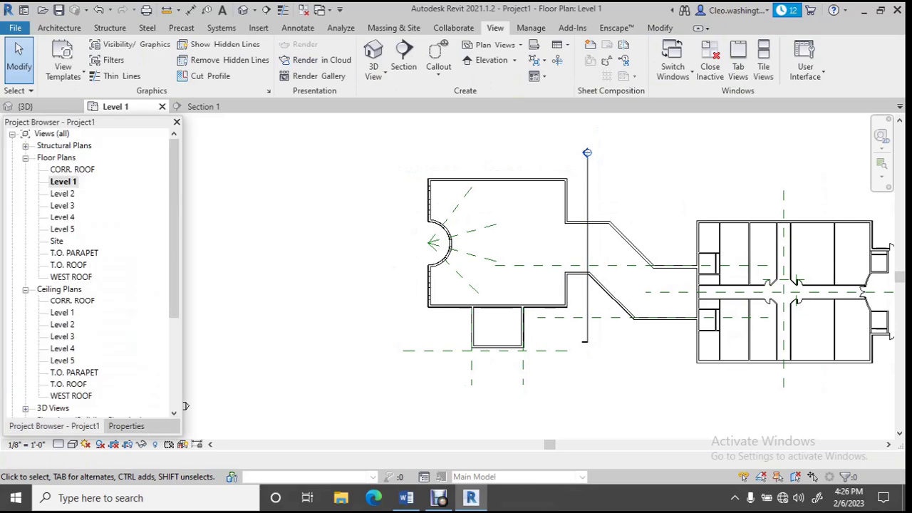
left_click(587, 158)
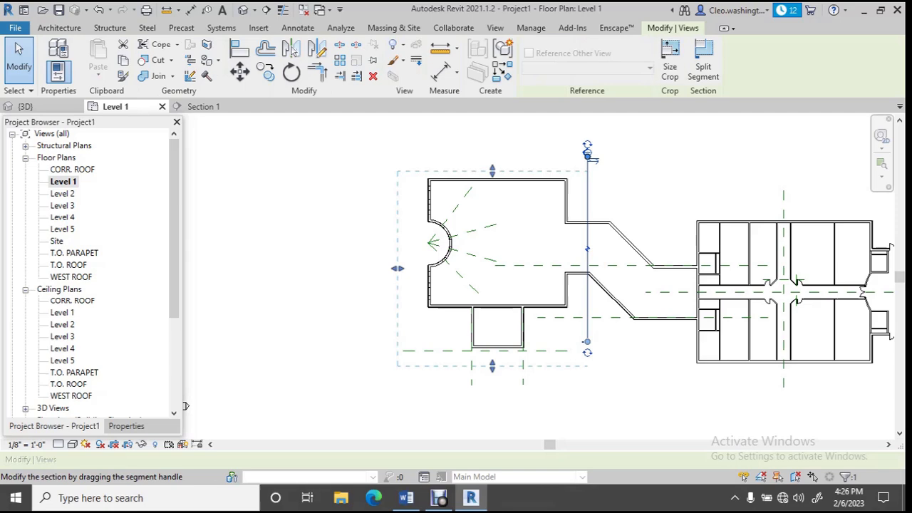
scroll(586, 158, "up", 2)
scroll(588, 160, "up", 1)
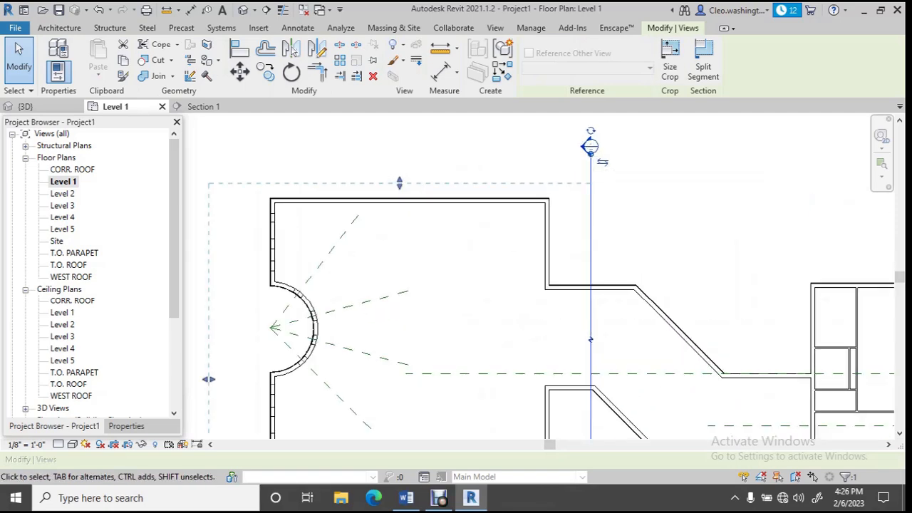
left_click(203, 106)
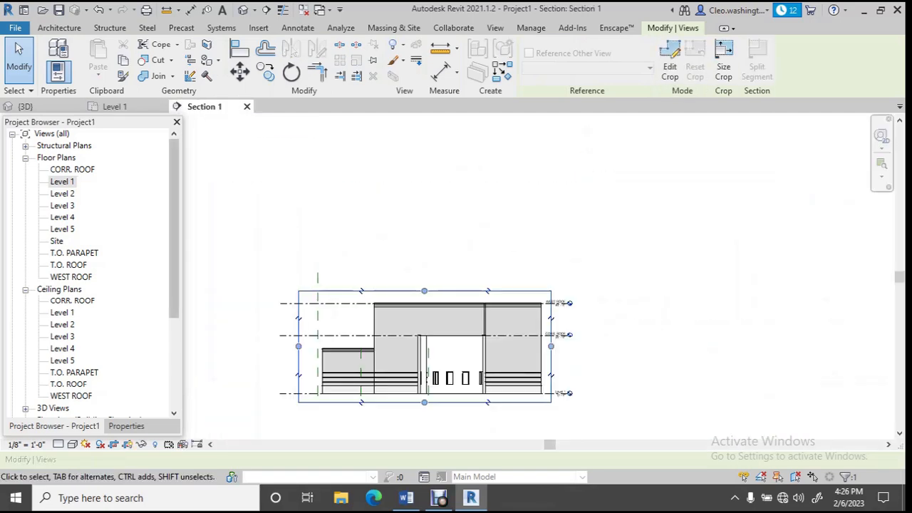
scroll(456, 264, "down", 1)
scroll(367, 231, "up", 2)
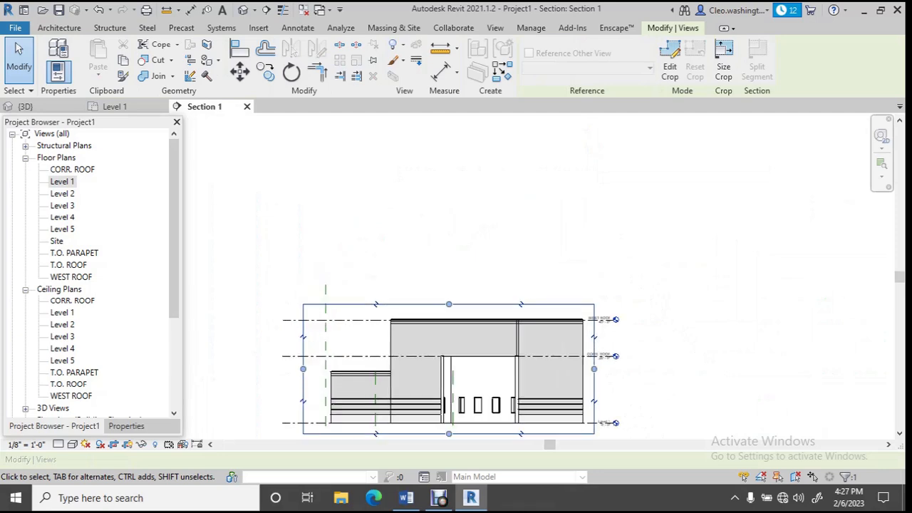
Rename the building section view Section 1 as WEST CORR. SECTION
scroll(93, 285, "down", 3)
scroll(93, 273, "down", 2)
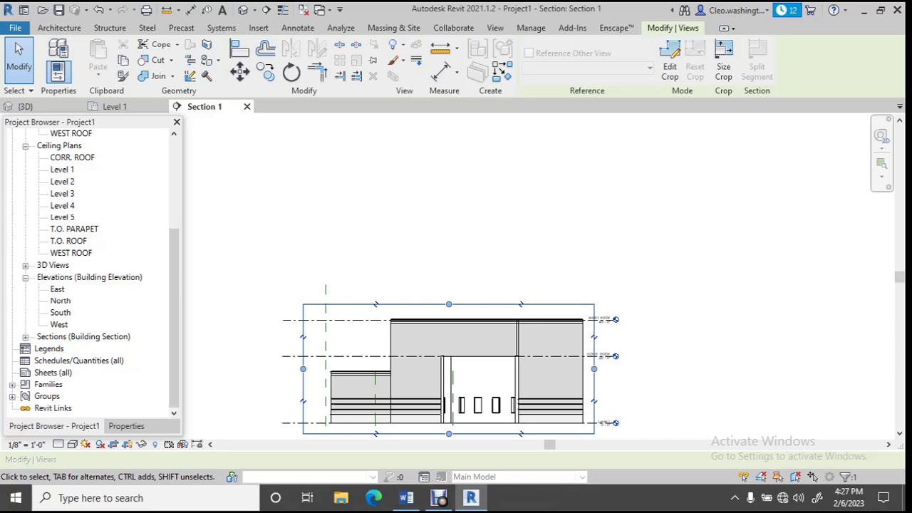
left_click(25, 337)
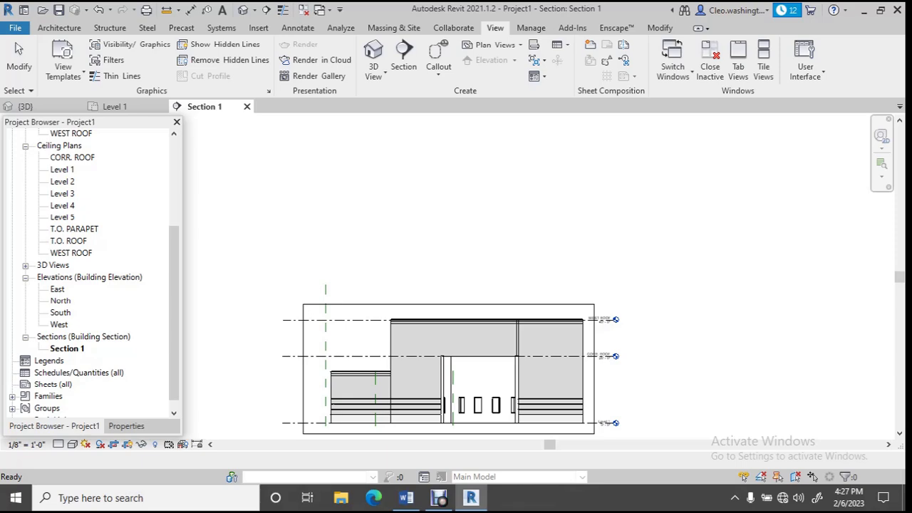
right_click(67, 348)
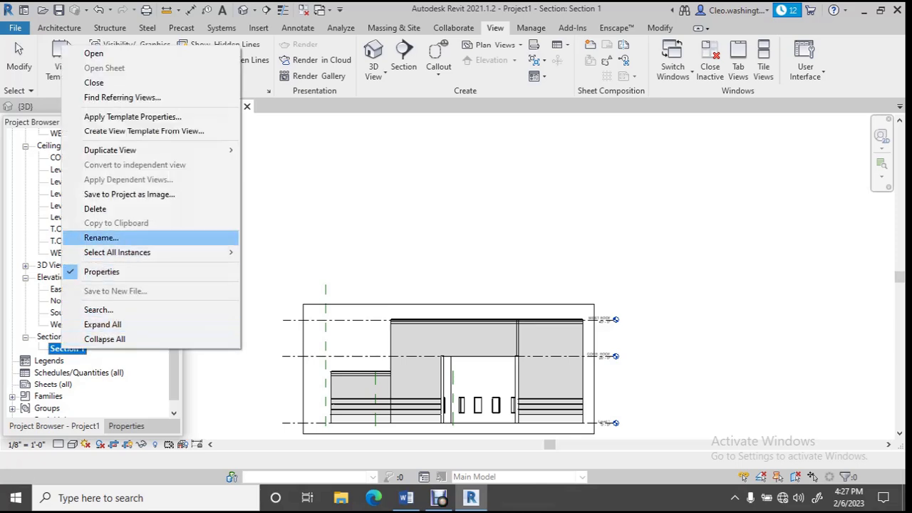
left_click(102, 237)
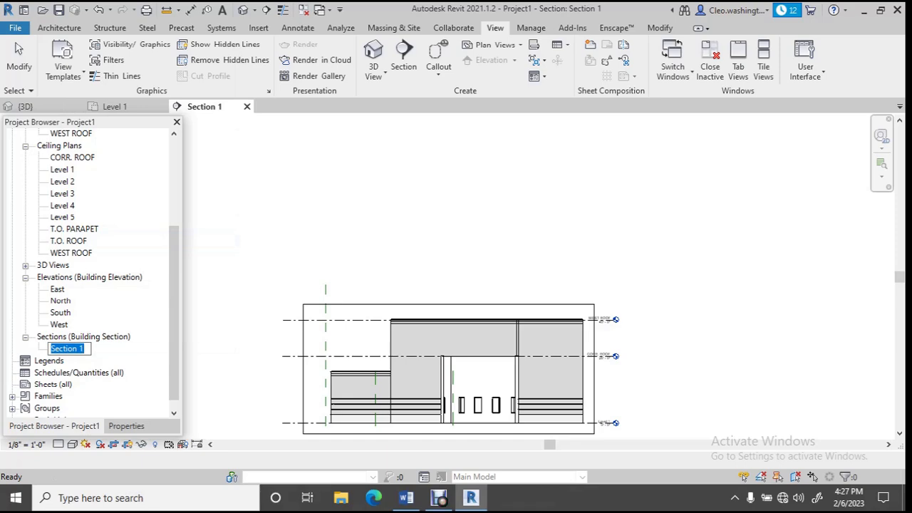
type("WE")
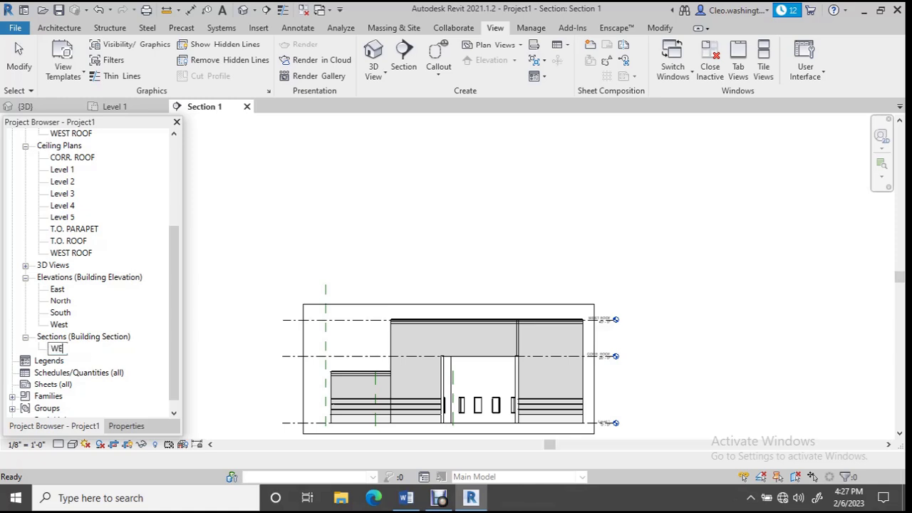
type("ST CORR. SECTION")
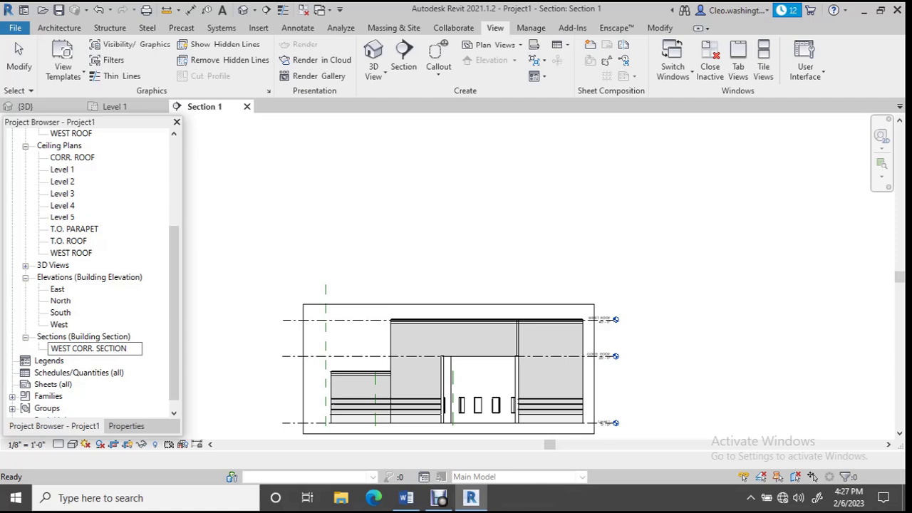
key("Return")
left_click(399, 228)
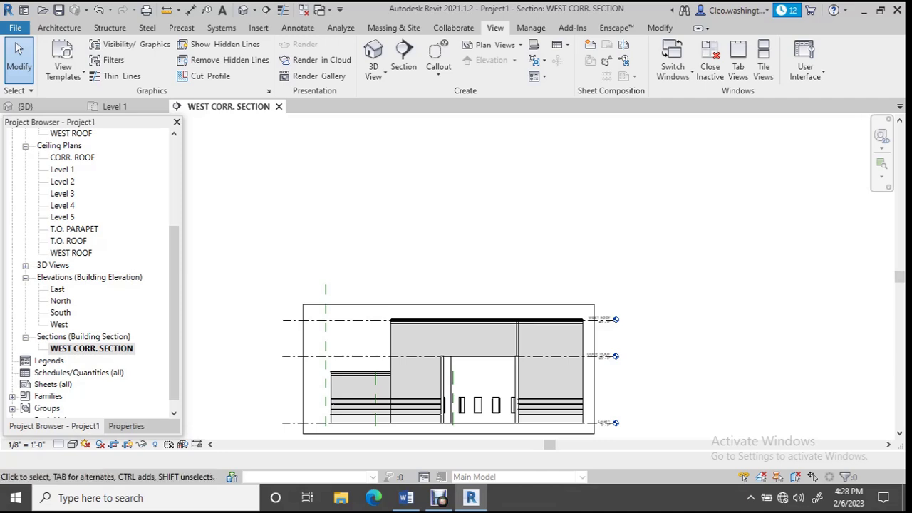
Place an Interior Elevation marker on the Level 1 plan, in the corridor opening just west of the section line
key("ctrl+Tab")
scroll(534, 320, "up", 4)
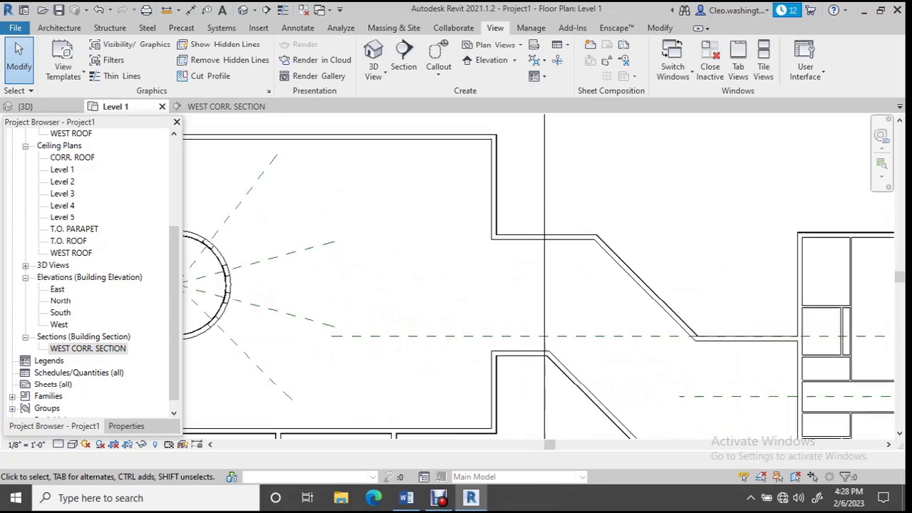
scroll(535, 321, "down", 3)
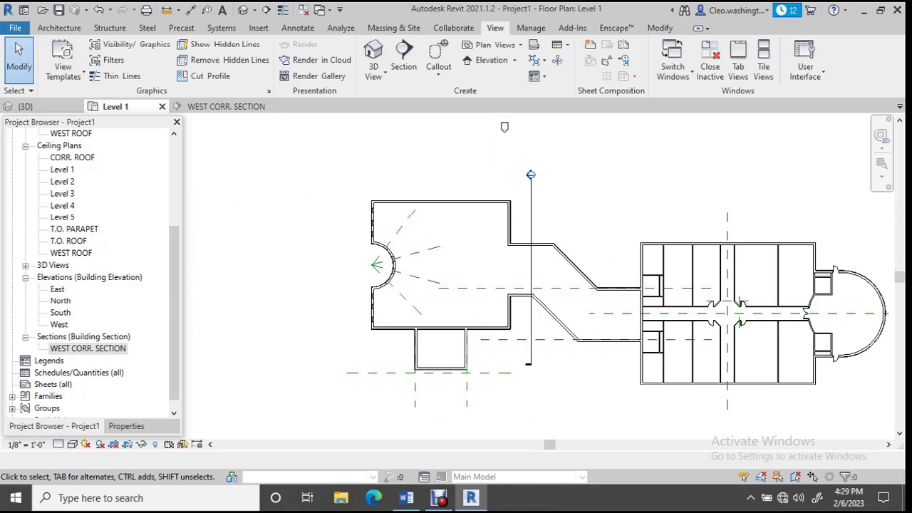
scroll(511, 270, "up", 3)
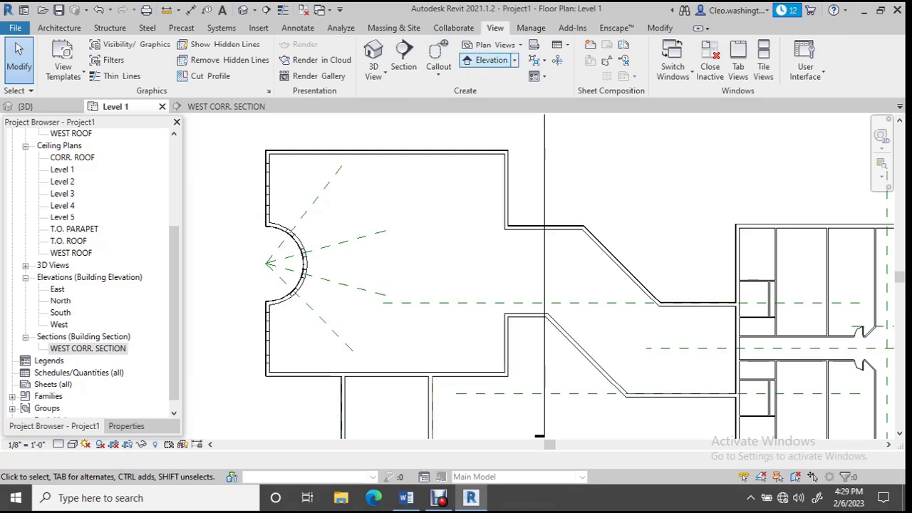
left_click(490, 60)
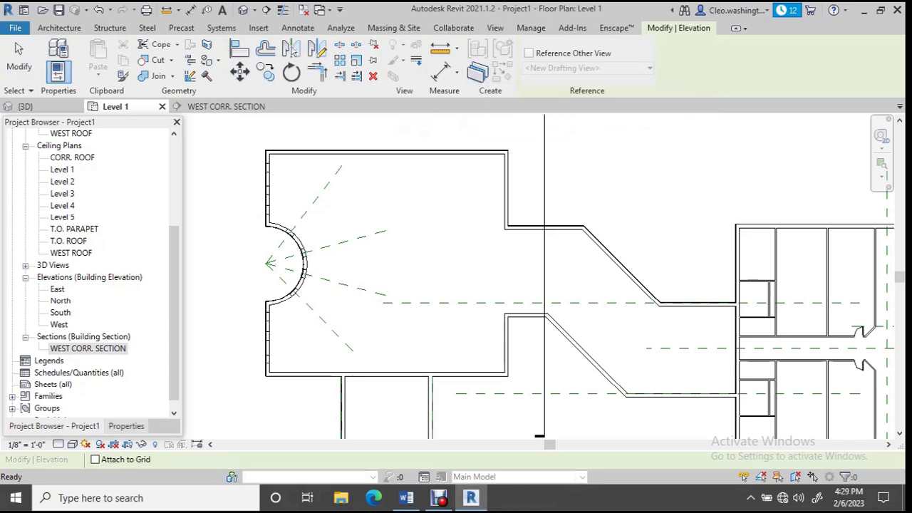
left_click(126, 426)
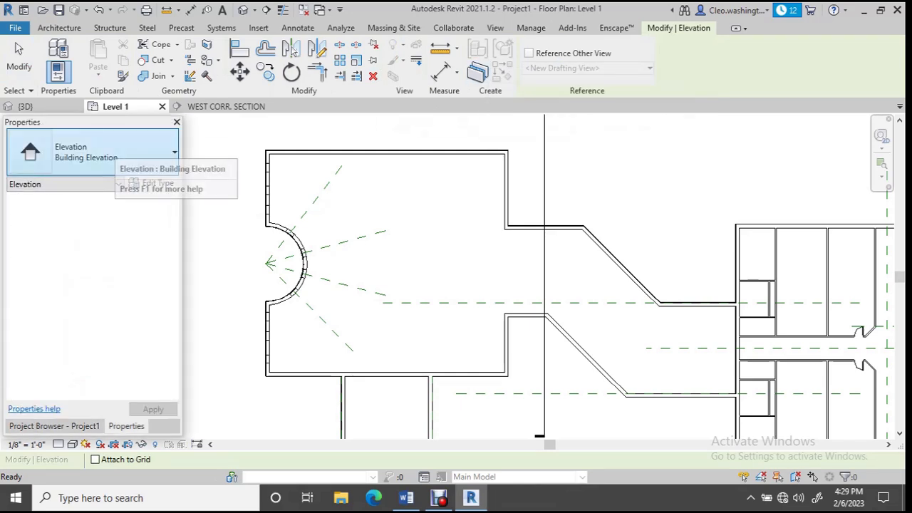
left_click(107, 152)
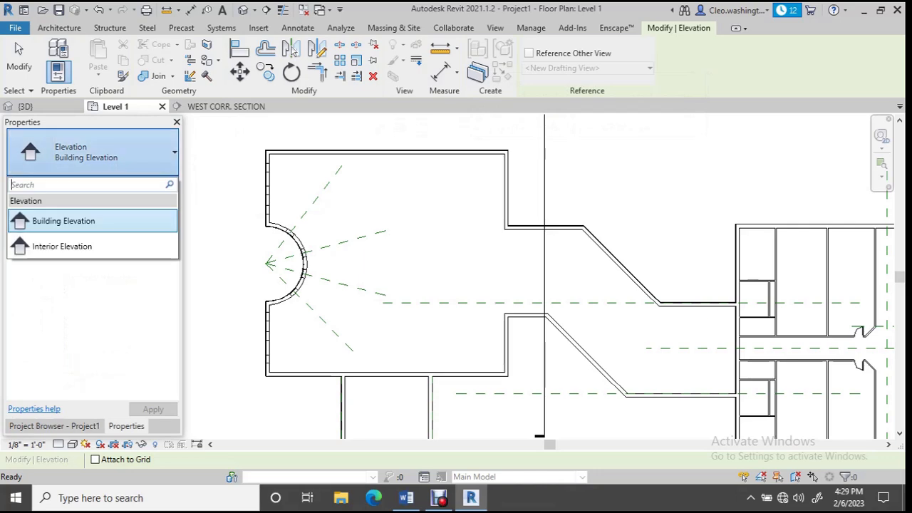
left_click(71, 246)
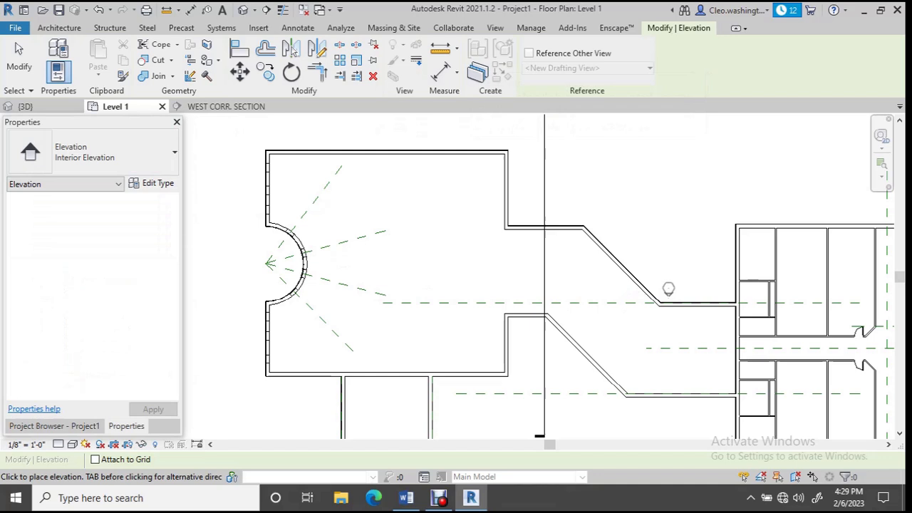
scroll(584, 285, "up", 5)
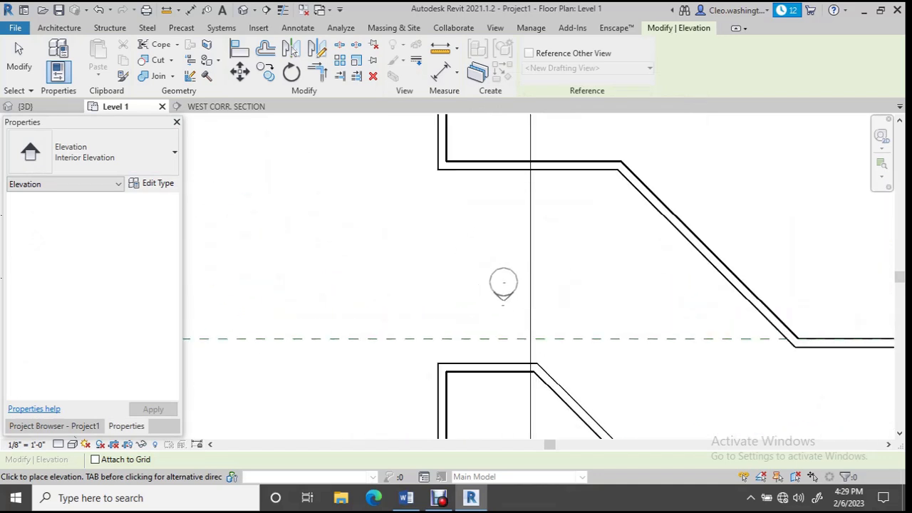
left_click(497, 269)
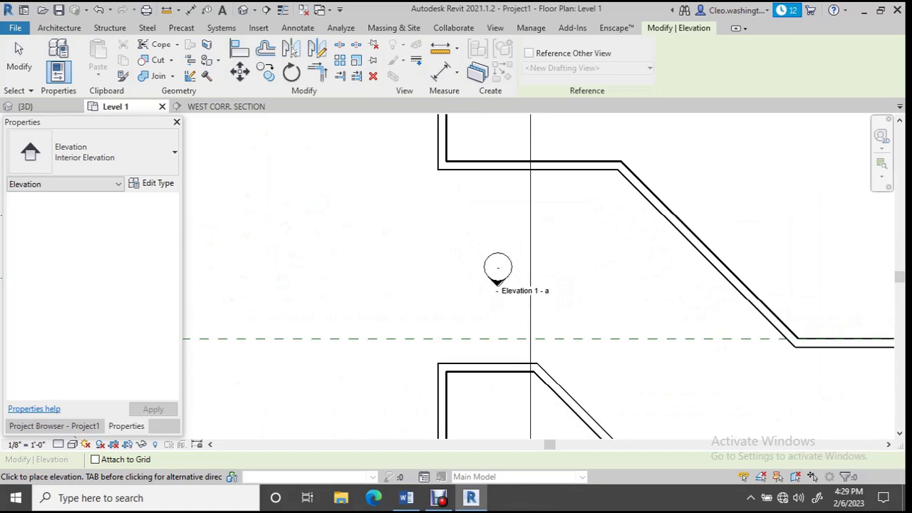
key("Escape")
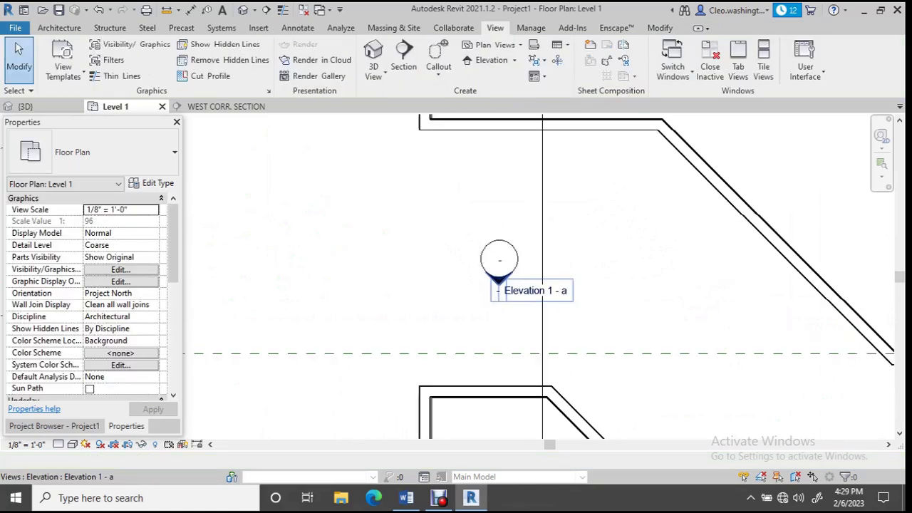
Delete the elevation marker's south-facing view and turn on its west-facing view instead
scroll(496, 289, "up", 2)
double_click(499, 277)
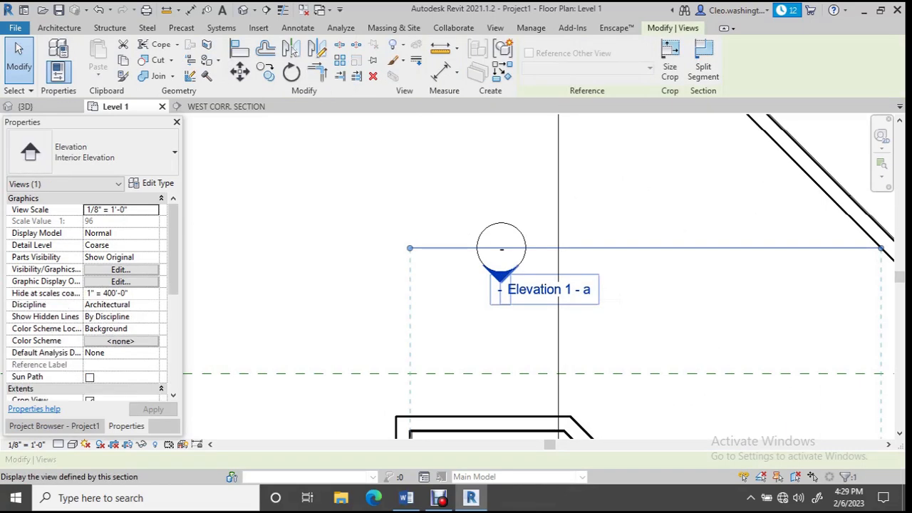
left_click(501, 248)
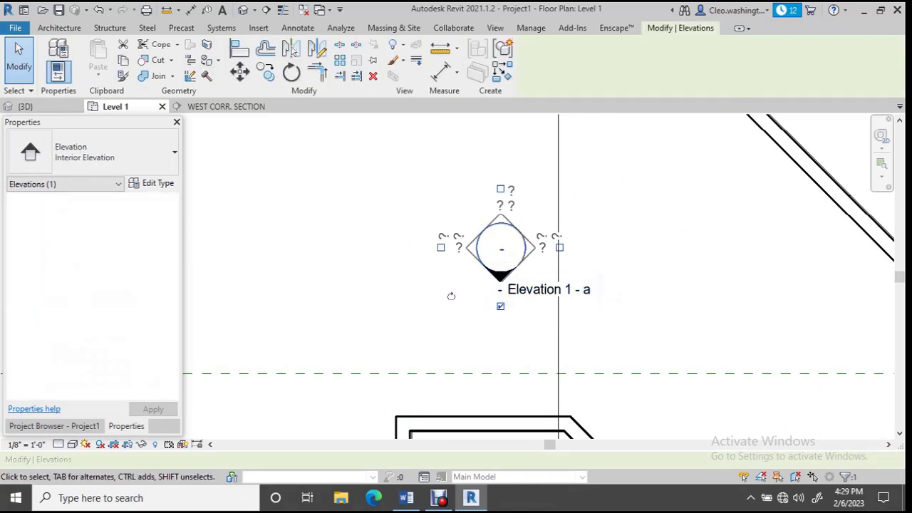
key("Delete")
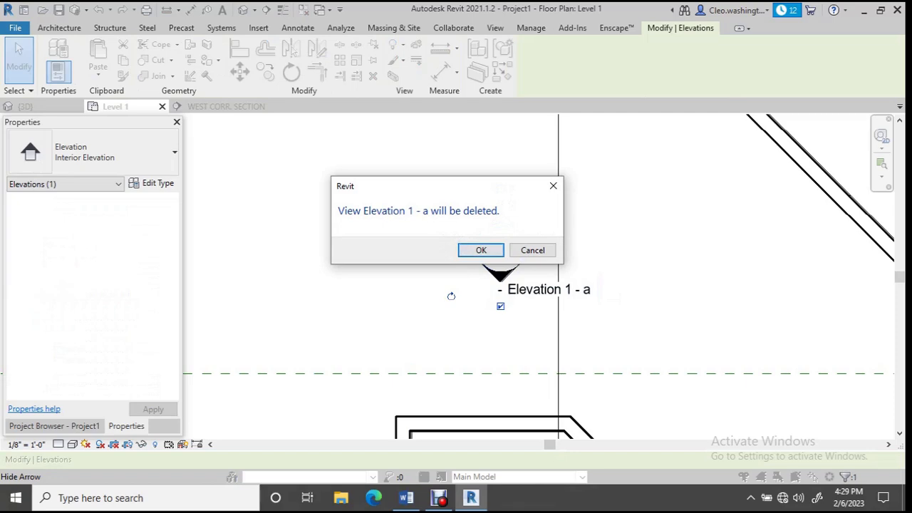
key("Return")
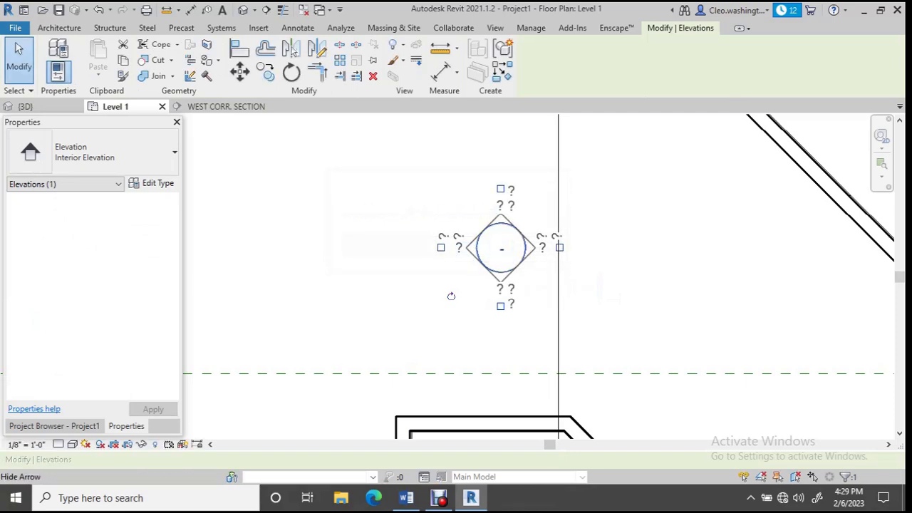
left_click(441, 247)
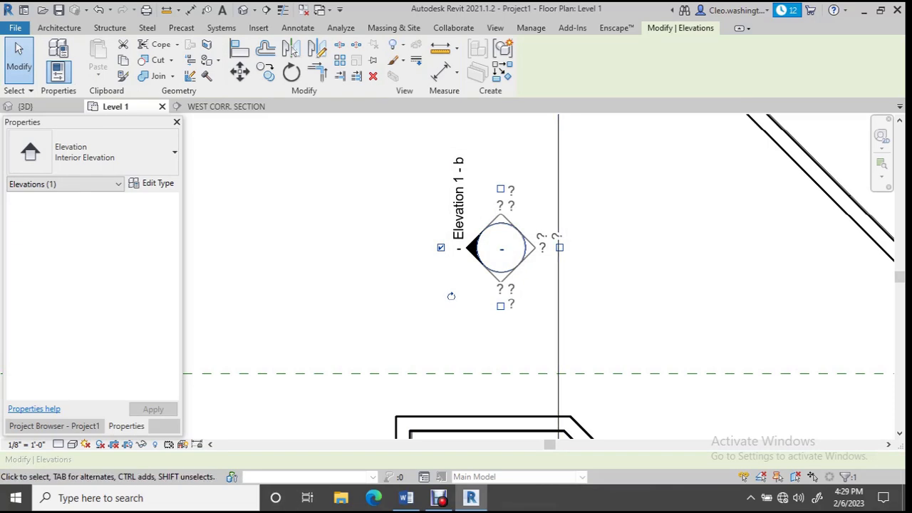
key("Escape")
Extend the west-facing elevation's view depth slightly farther west and stretch both ends of its view line past the corridor walls
scroll(624, 246, "down", 5)
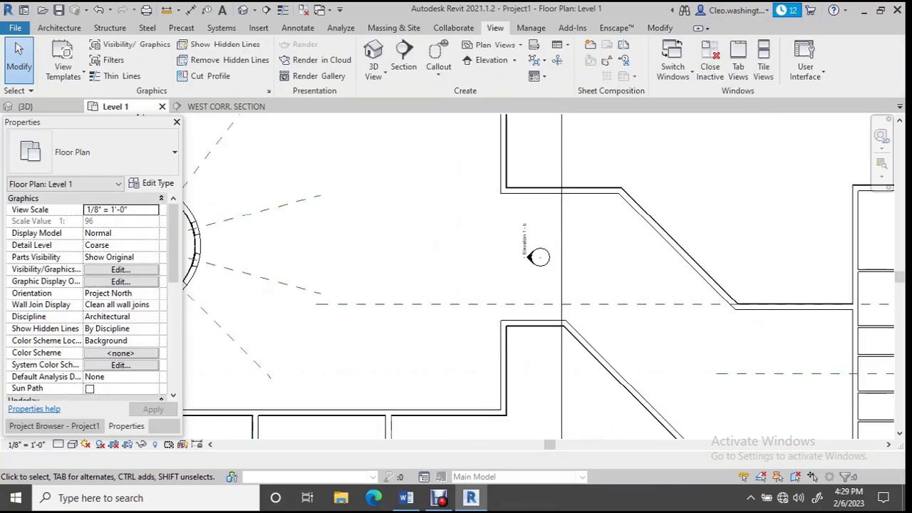
scroll(512, 267, "up", 2)
scroll(521, 263, "up", 2)
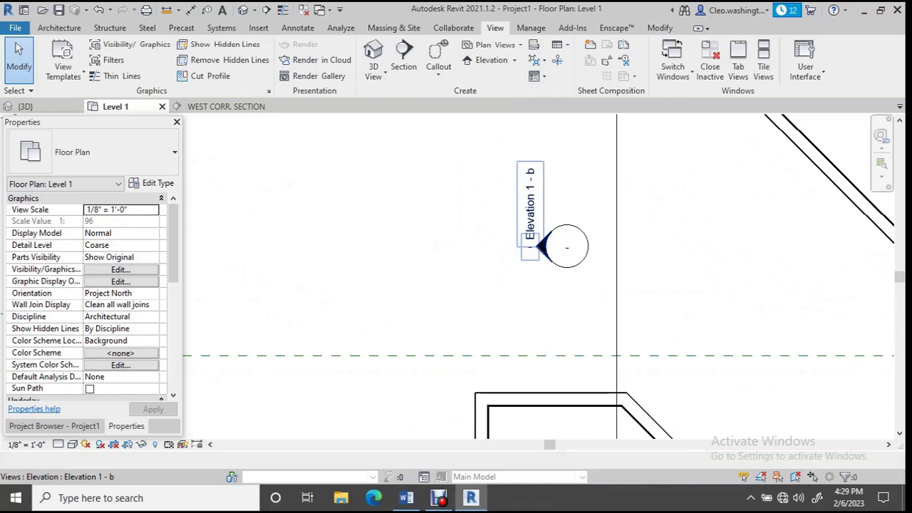
left_click(540, 248)
scroll(541, 249, "down", 4)
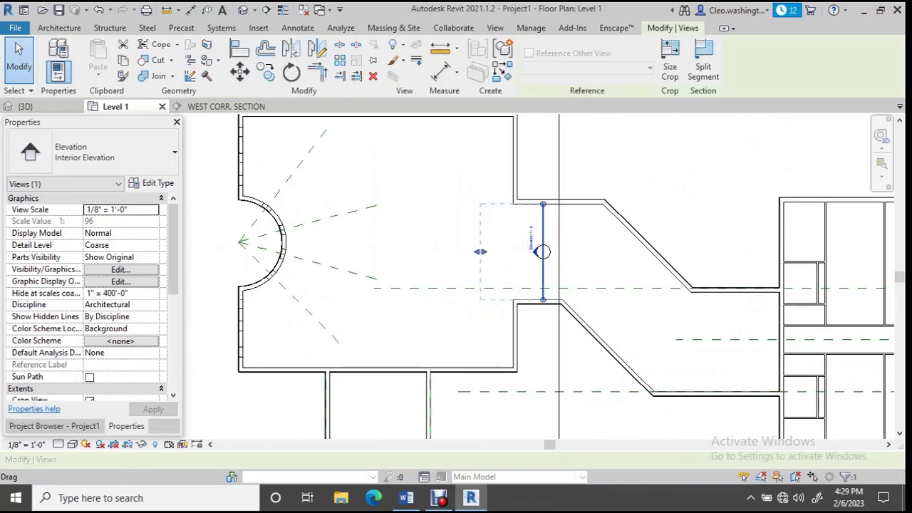
scroll(533, 211, "up", 1)
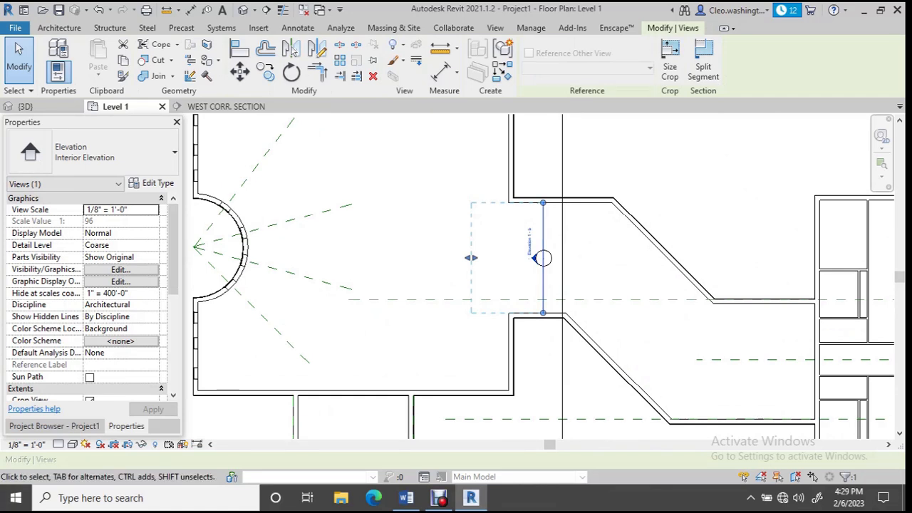
mouse_move(471, 258)
left_mouse_down()
mouse_move(507, 258)
mouse_move(451, 258)
mouse_move(467, 258)
left_mouse_up()
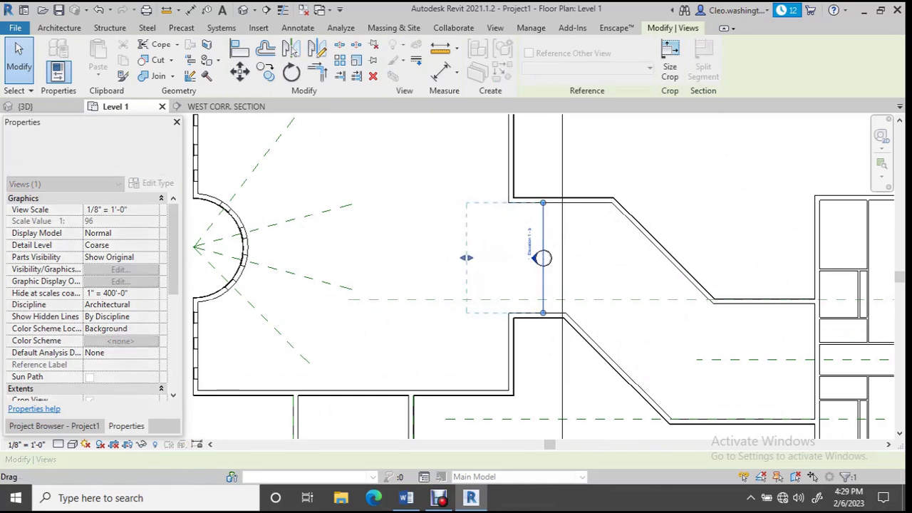
left_click_drag(544, 203, 543, 176)
left_click_drag(544, 313, 543, 343)
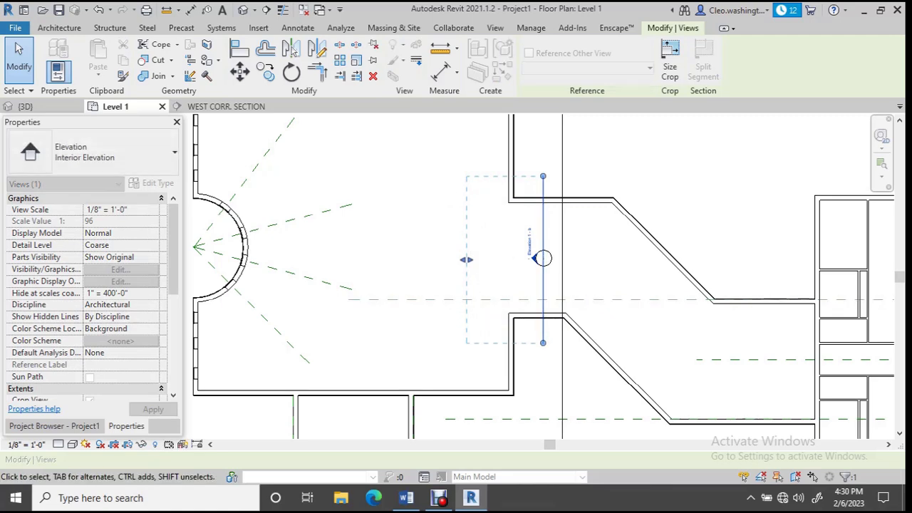
key("Escape")
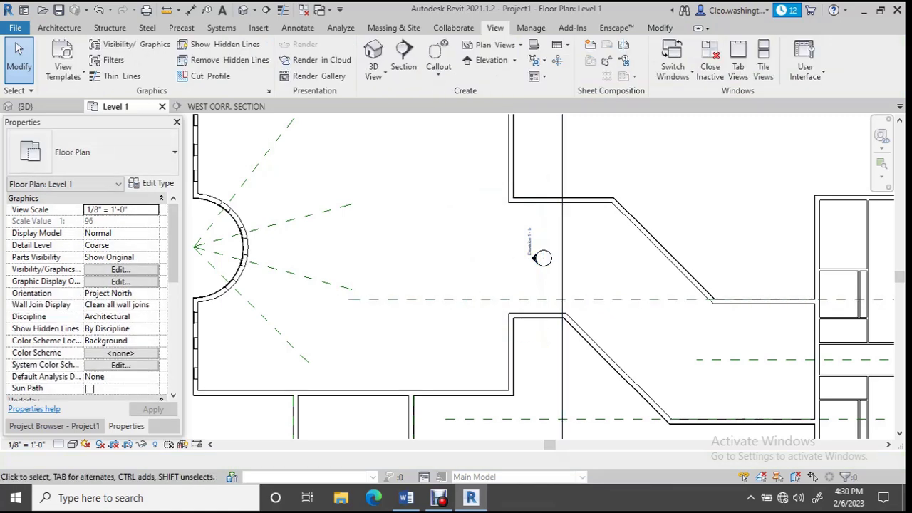
Open the Elevation 1 - b view and pull the crop region's north edge in to just outside the corridor wall
scroll(524, 268, "up", 3)
double_click(534, 185)
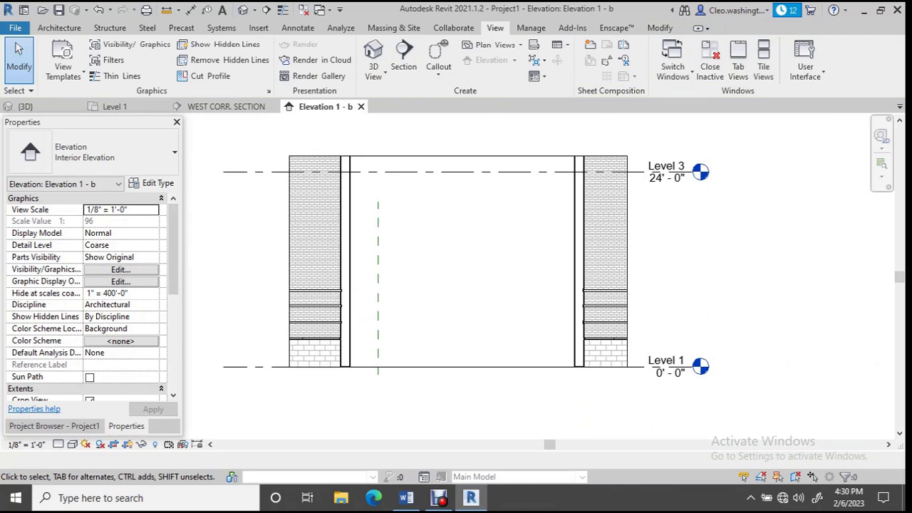
scroll(373, 214, "up", 1)
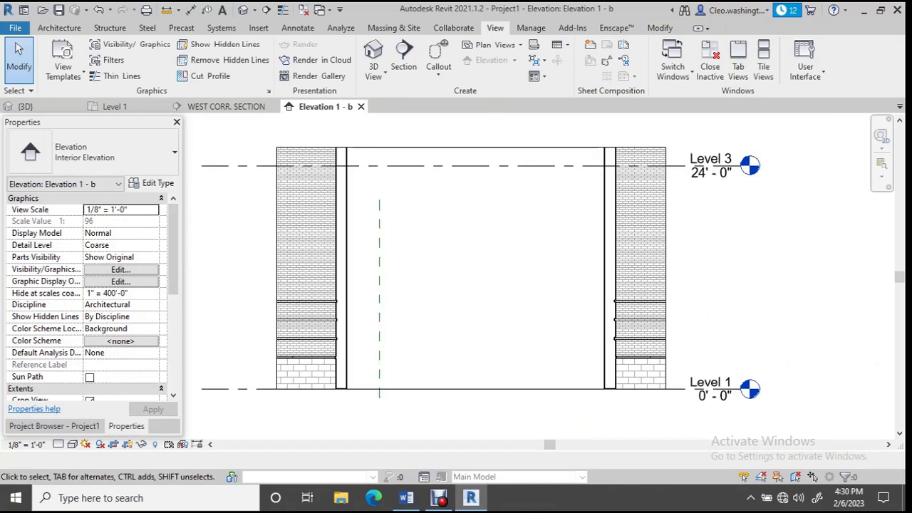
scroll(521, 184, "down", 3)
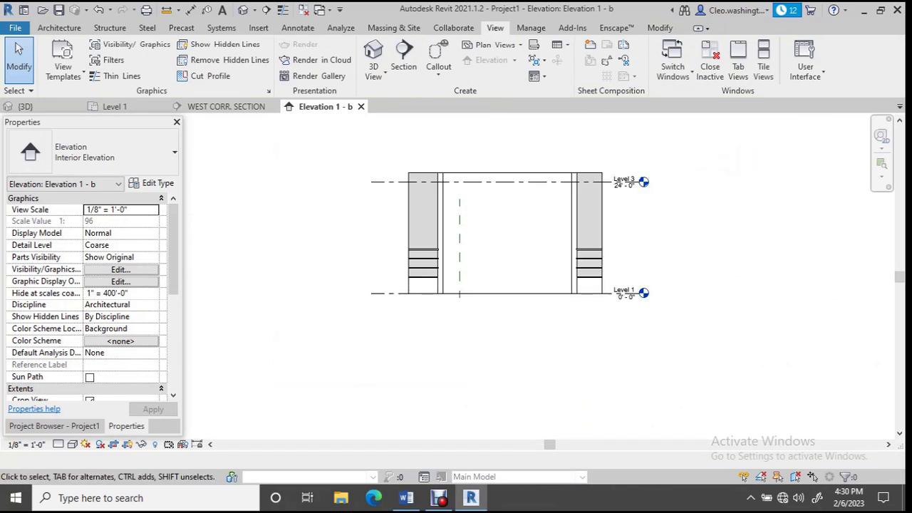
scroll(615, 270, "up", 1)
left_click(591, 221)
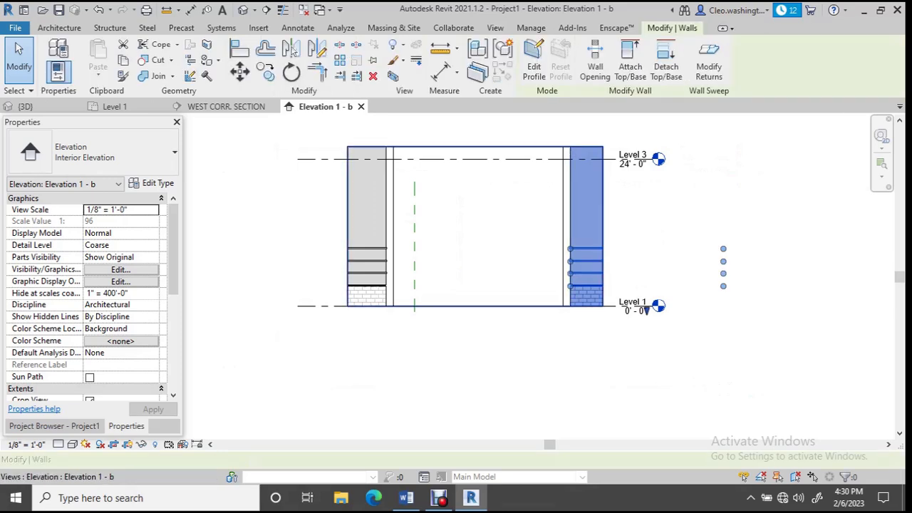
left_click(603, 213)
scroll(603, 217, "up", 4)
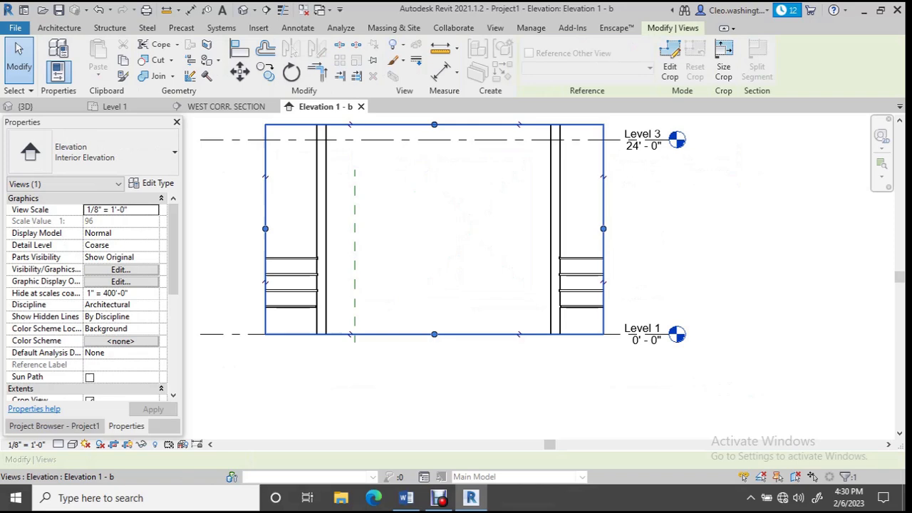
mouse_move(604, 232)
left_mouse_down()
mouse_move(540, 232)
mouse_move(556, 232)
left_mouse_up()
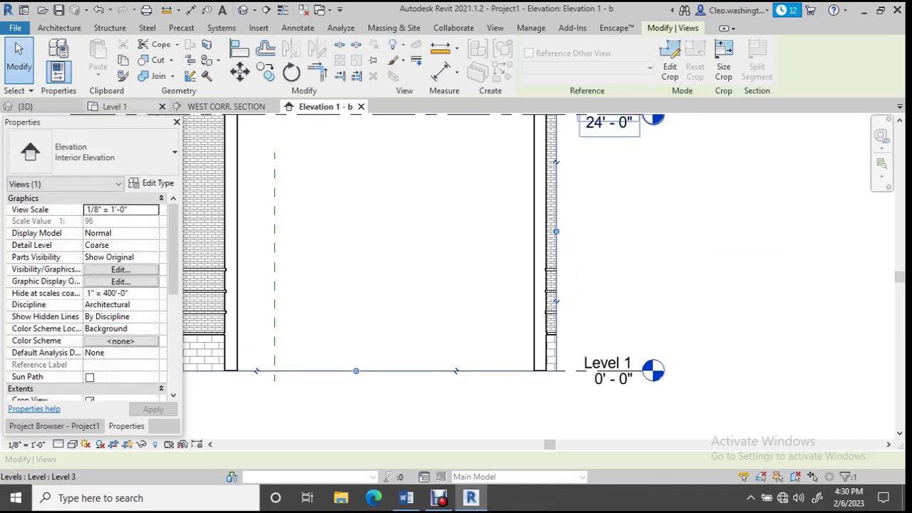
On the Level 1 plan, shorten the elevation's view line at both ends to the corridor walls' inner faces, then check Elevation 1 - b
left_click(115, 106)
scroll(313, 272, "down", 5)
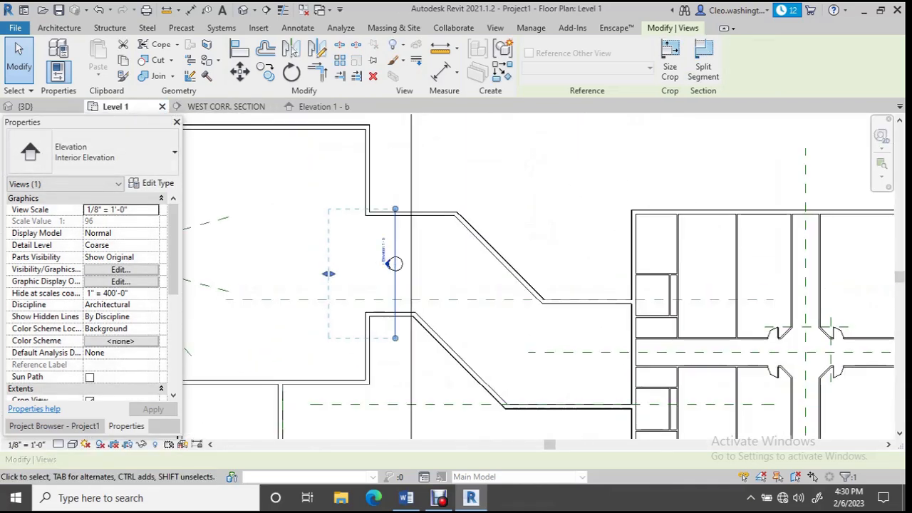
scroll(392, 203, "up", 4)
left_click_drag(389, 206, 389, 225)
scroll(389, 224, "down", 3)
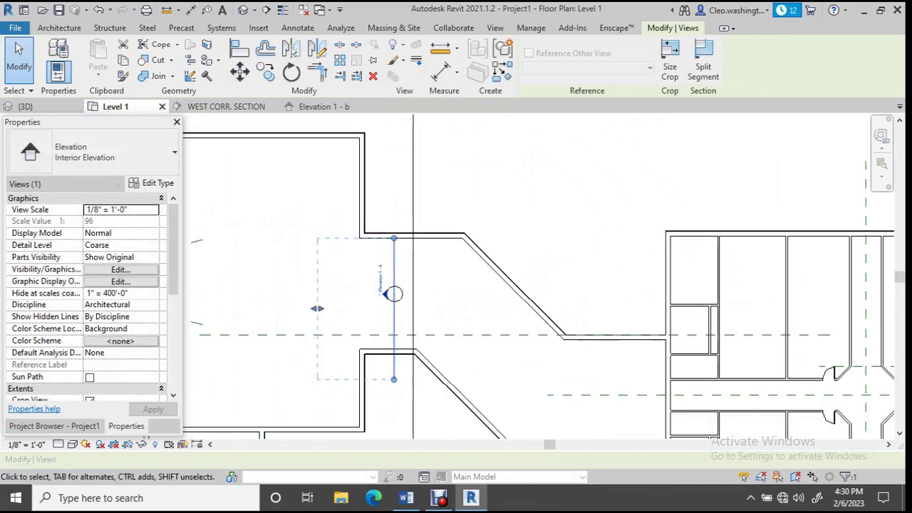
scroll(411, 377, "up", 4)
left_click_drag(411, 376, 411, 296)
left_click(314, 106)
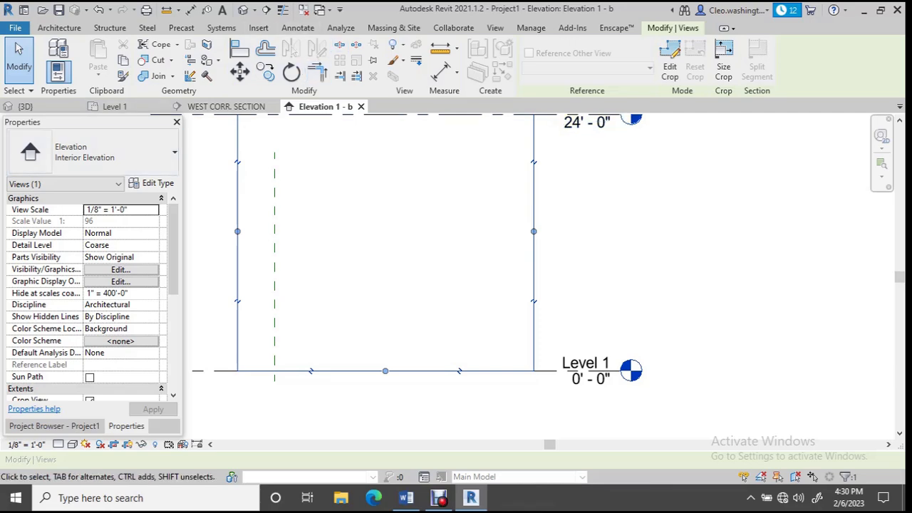
Rename the interior elevation view Elevation 1 - b as W. CORR. INT. ELEV
key("Escape")
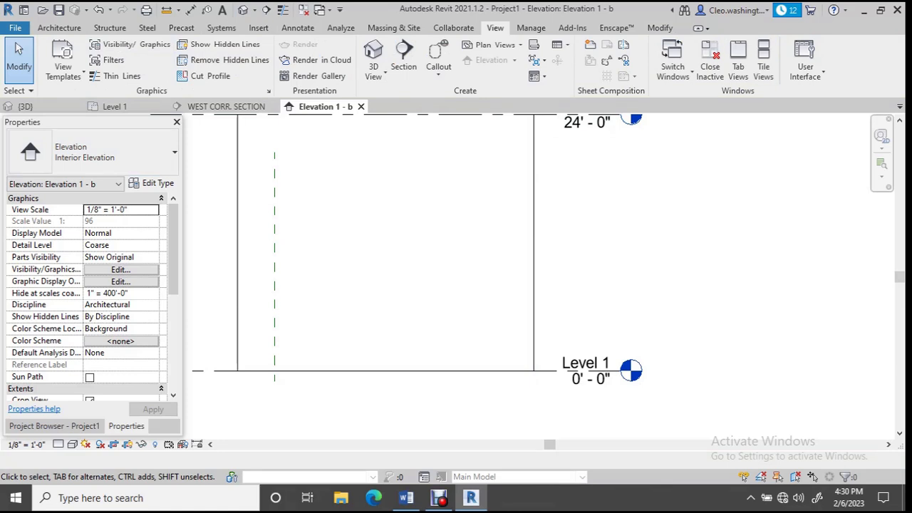
left_click(54, 426)
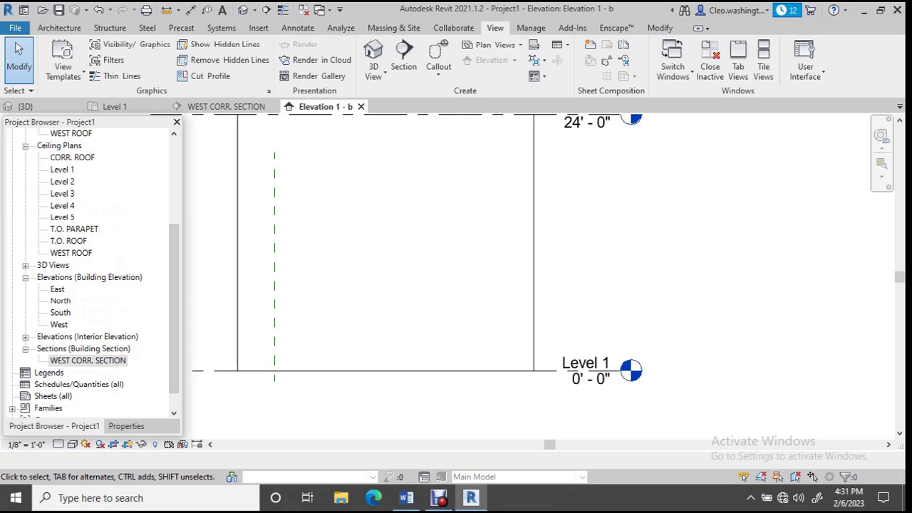
left_click(25, 338)
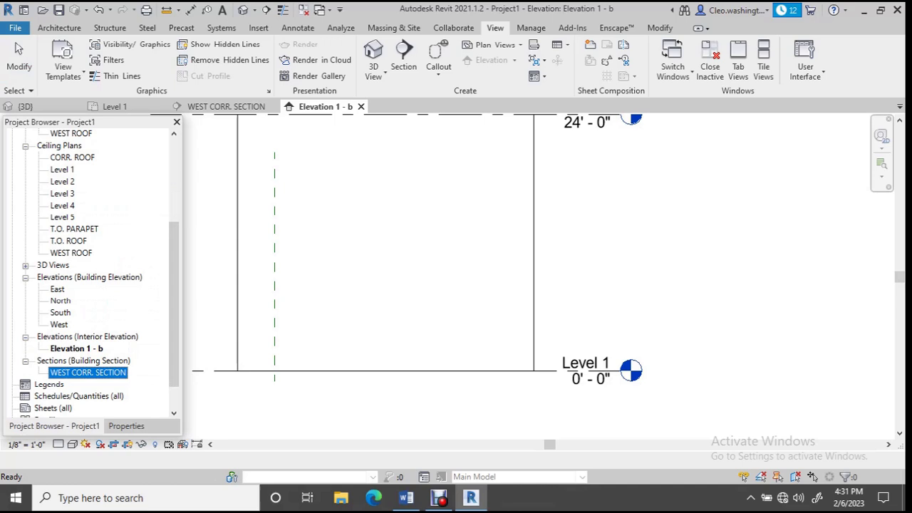
left_click(76, 349)
right_click(77, 348)
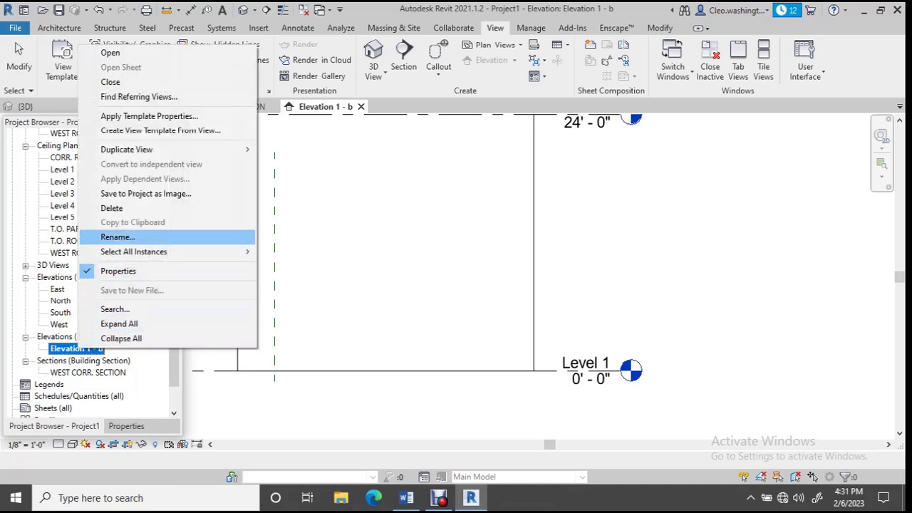
left_click(117, 237)
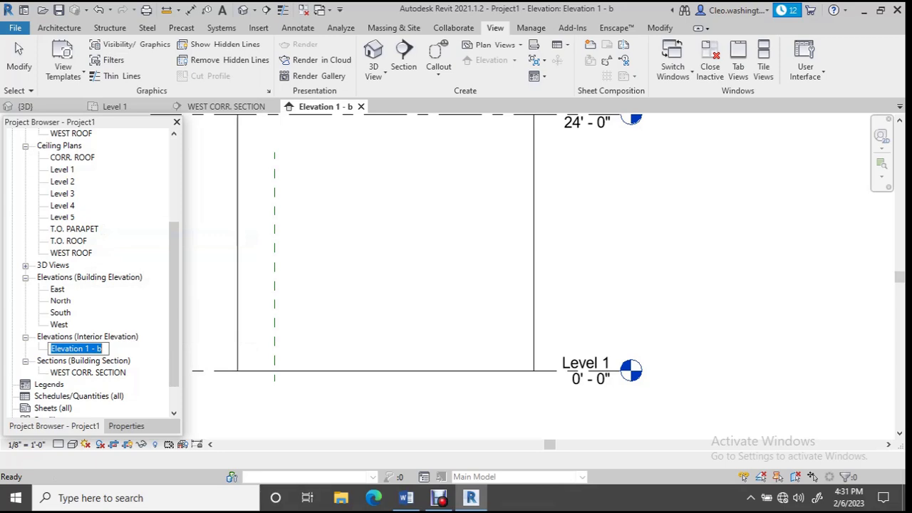
type("W. ")
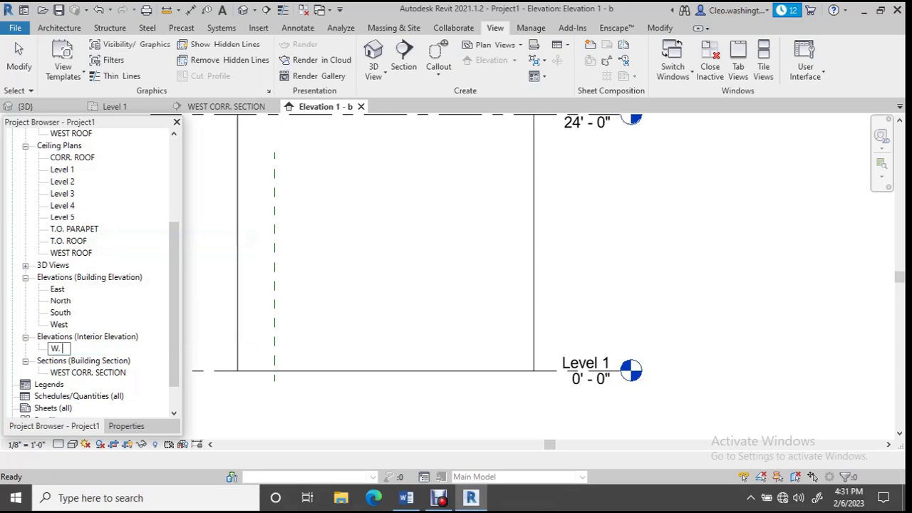
type("CORR. ")
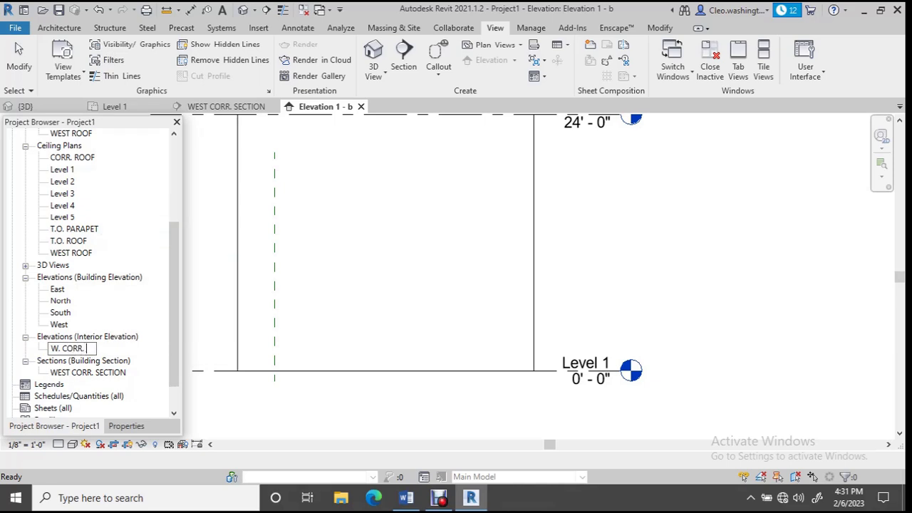
type("INT. ELEV.")
key("Return")
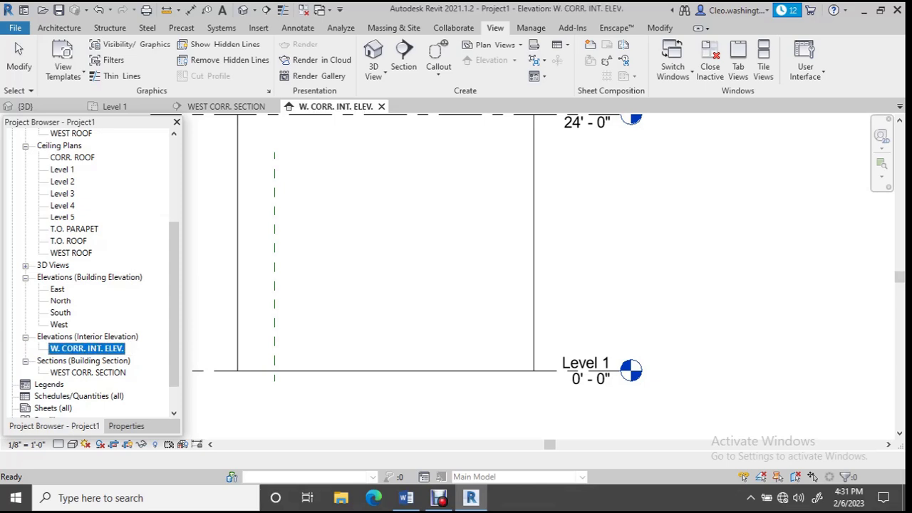
On the Level 1 plan, use Create Similar on the Interior - 4 7/8" Partition (1-hr) wall along the classroom-side hallway east of the corridor
scroll(335, 291, "down", 5)
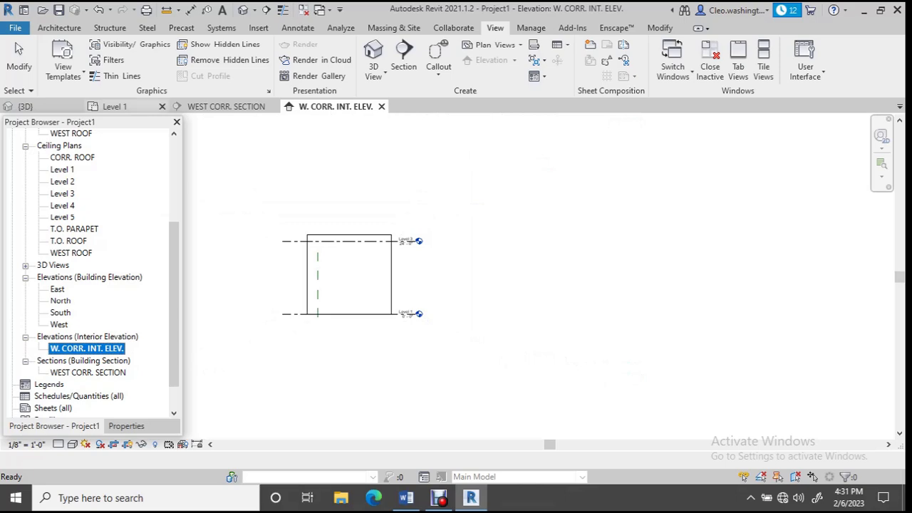
left_click(115, 106)
scroll(350, 201, "down", 3)
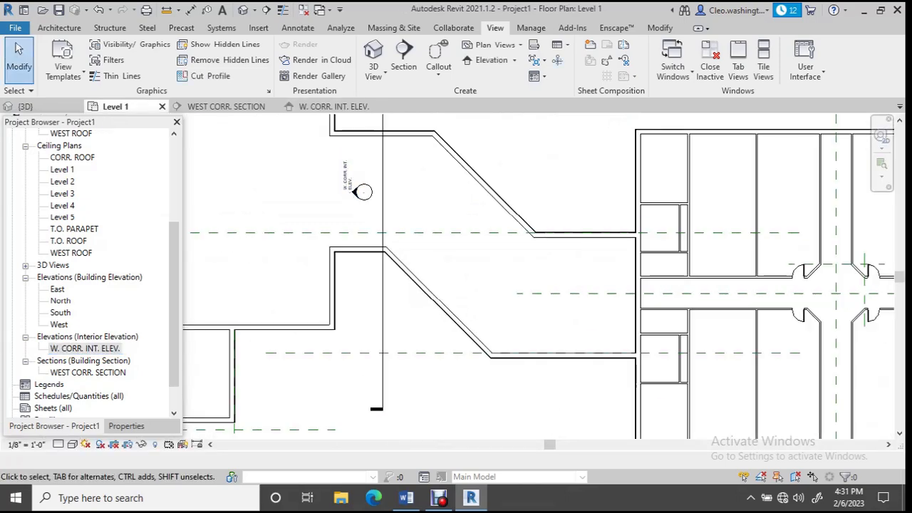
scroll(363, 252, "down", 2)
middle_click_drag(362, 252, 369, 299)
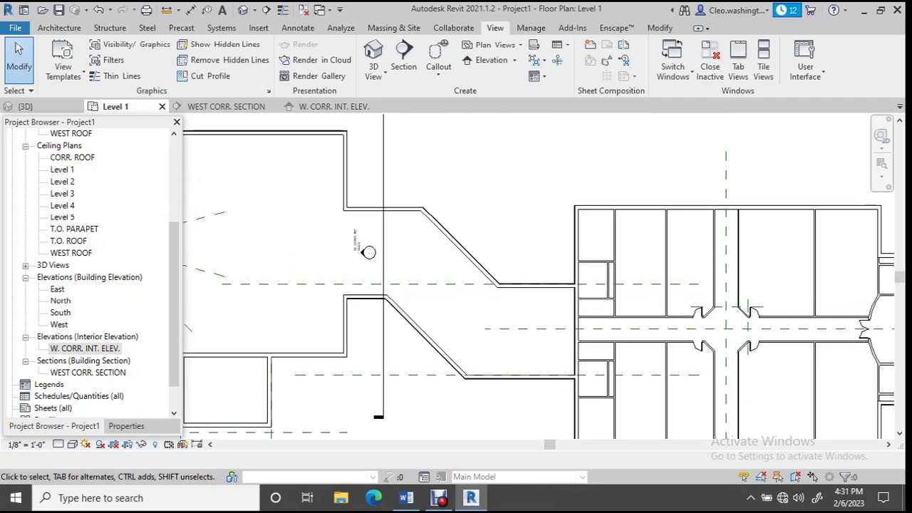
scroll(379, 281, "up", 2)
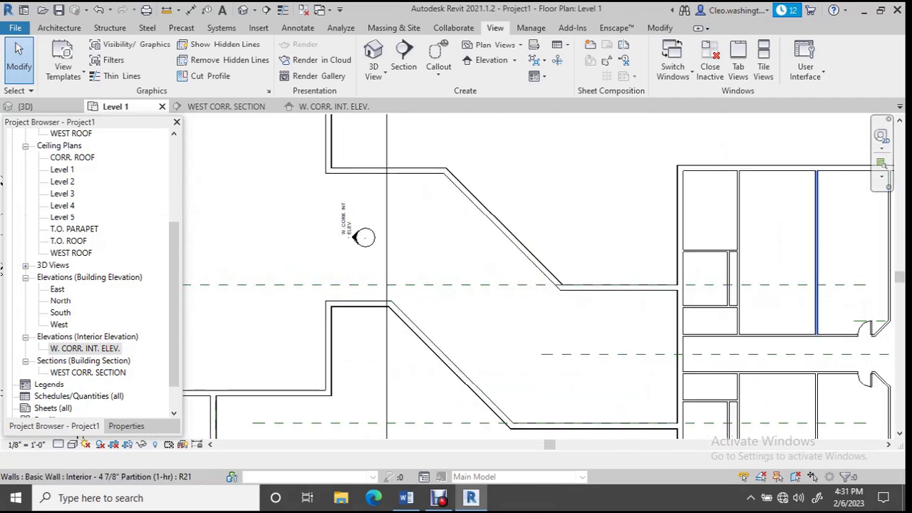
left_click(816, 257)
right_click(816, 257)
mouse_move(820, 267)
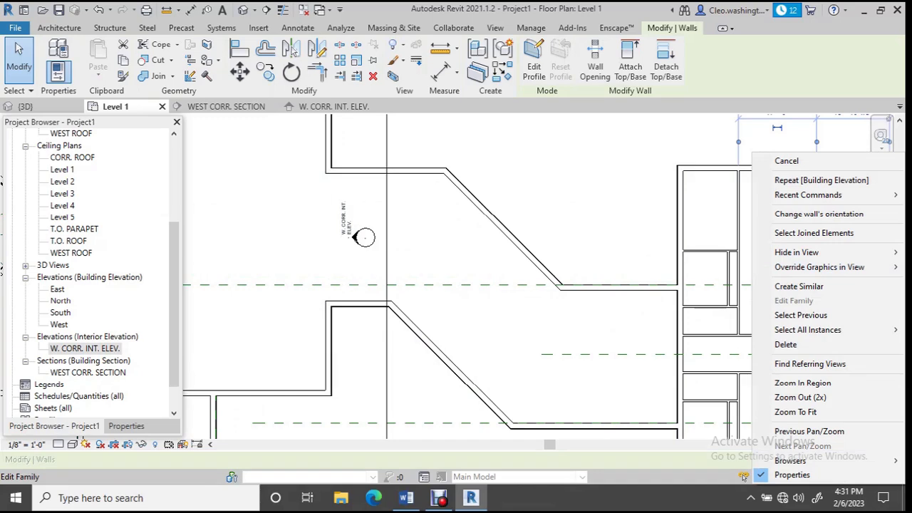
key("Escape")
right_click(723, 336)
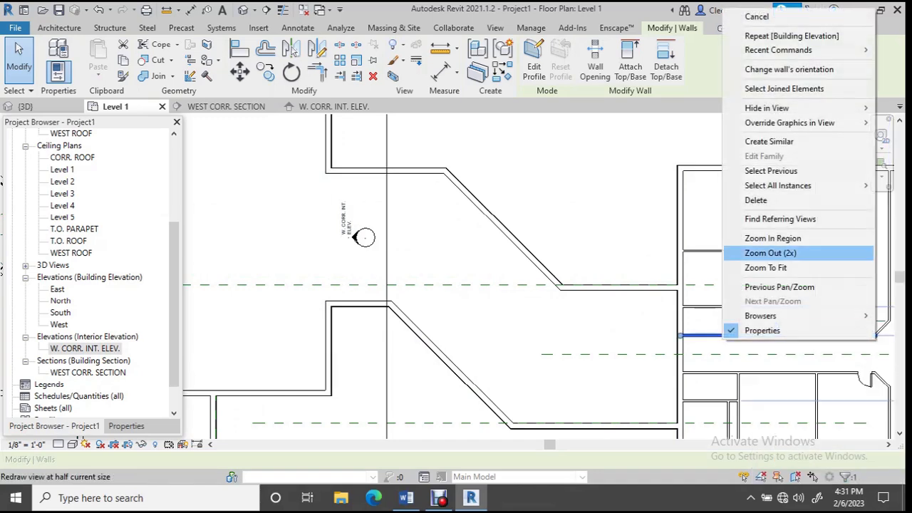
left_click(769, 141)
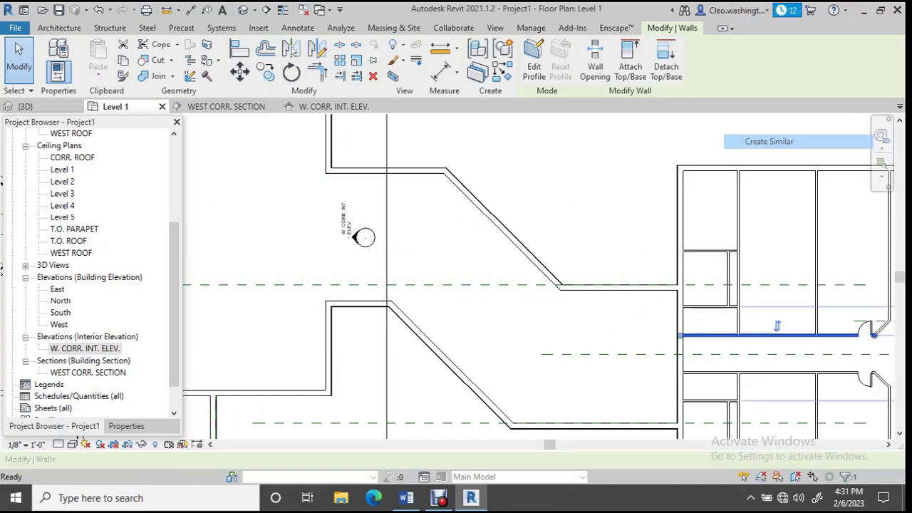
With the wall location line set to Finish Face: Exterior, draw the partition across the corridor's west opening between the two outer wall corners
scroll(327, 178, "up", 2)
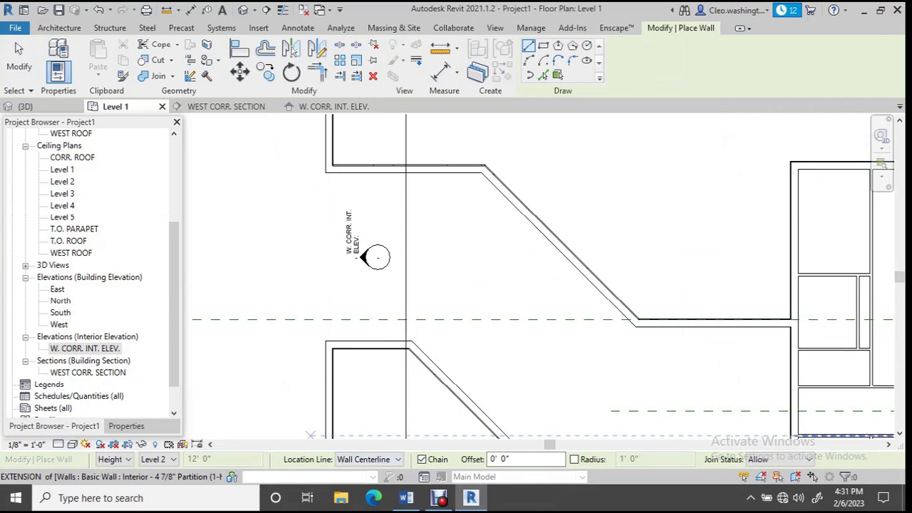
left_click(369, 459)
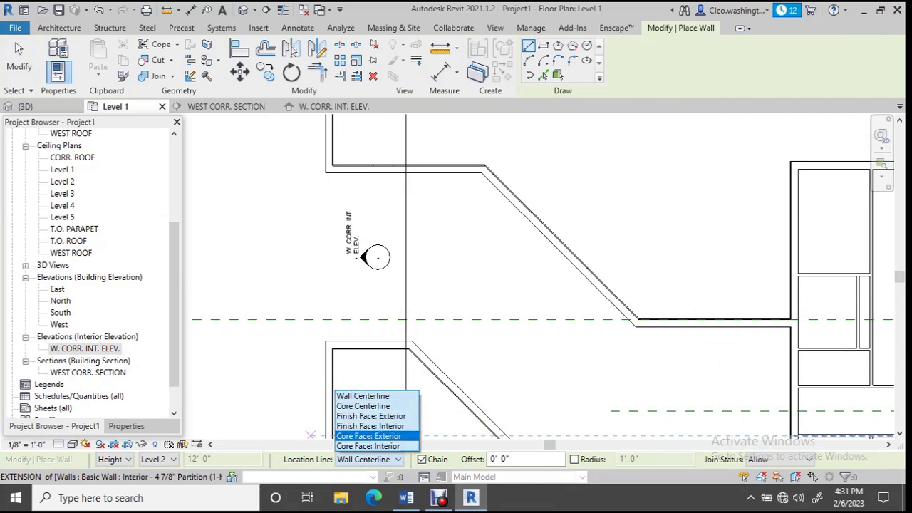
left_click(367, 415)
scroll(318, 178, "up", 3)
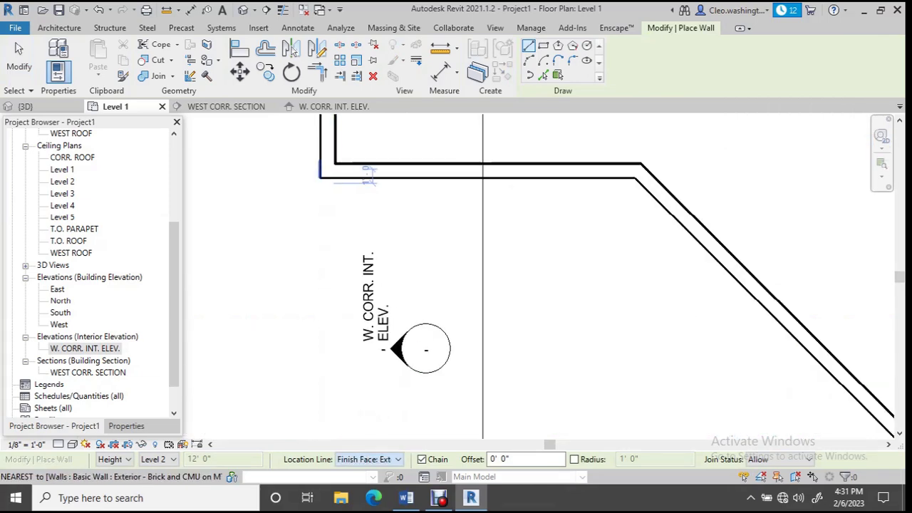
scroll(318, 178, "down", 3)
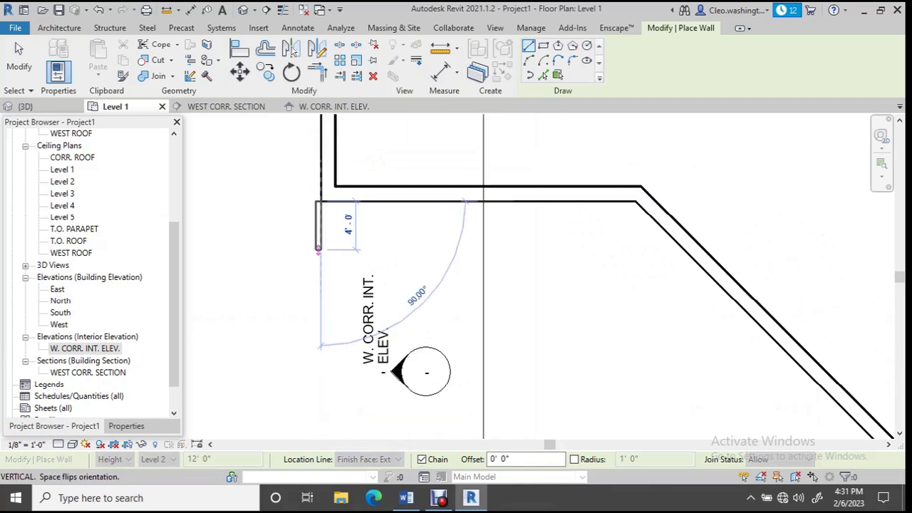
scroll(325, 265, "down", 3)
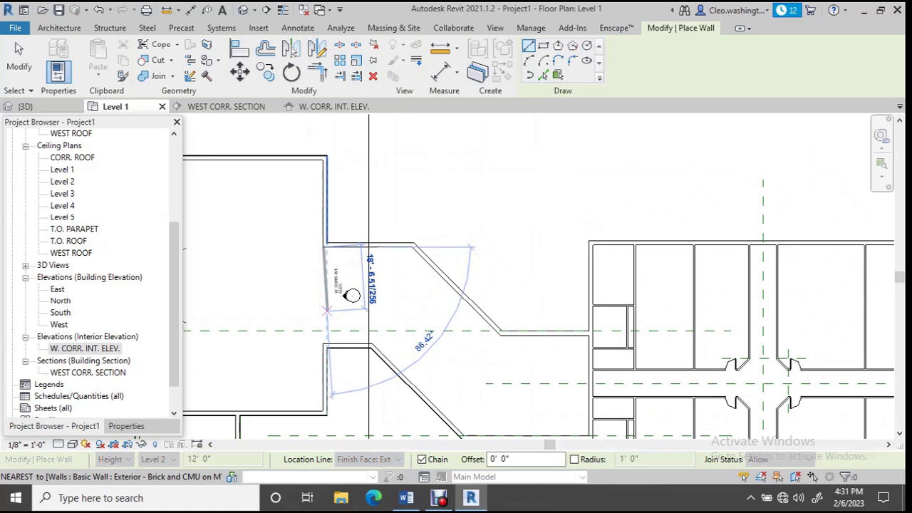
scroll(325, 338, "up", 2)
scroll(324, 340, "up", 6)
scroll(328, 339, "up", 1)
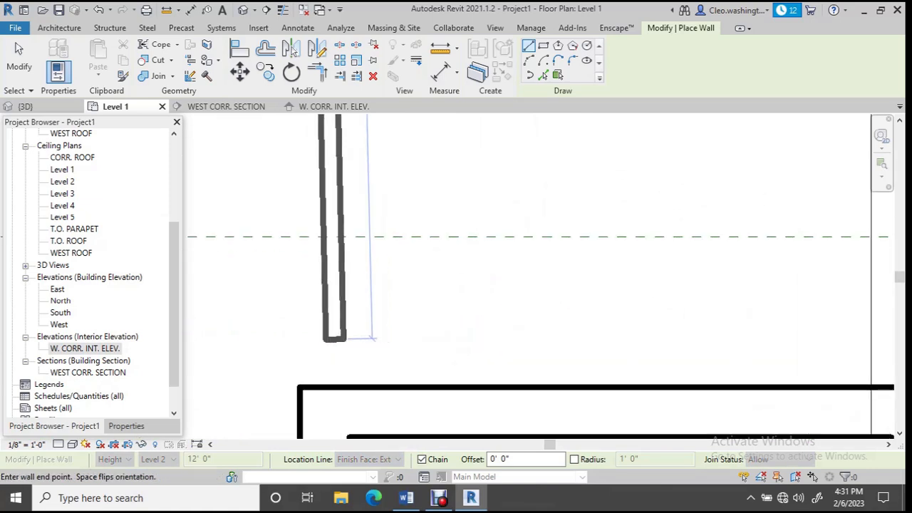
left_click(299, 387)
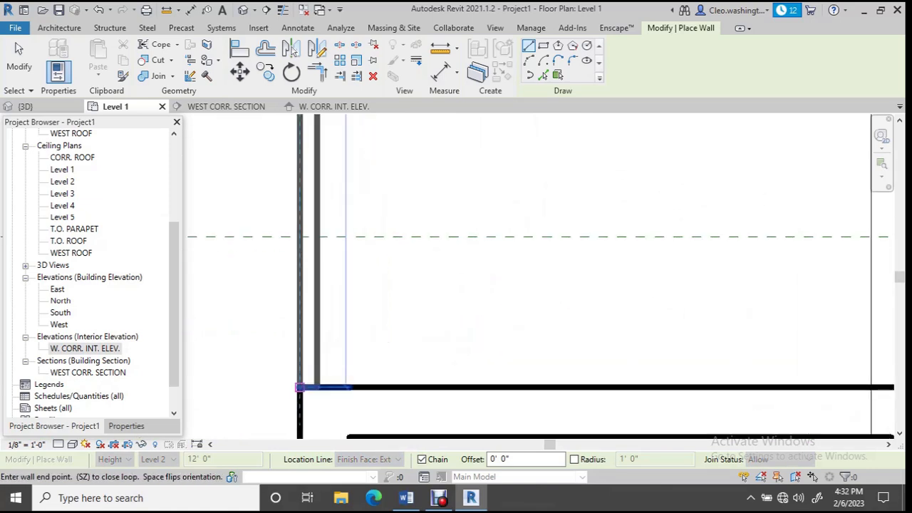
key("Escape")
key("Escape")
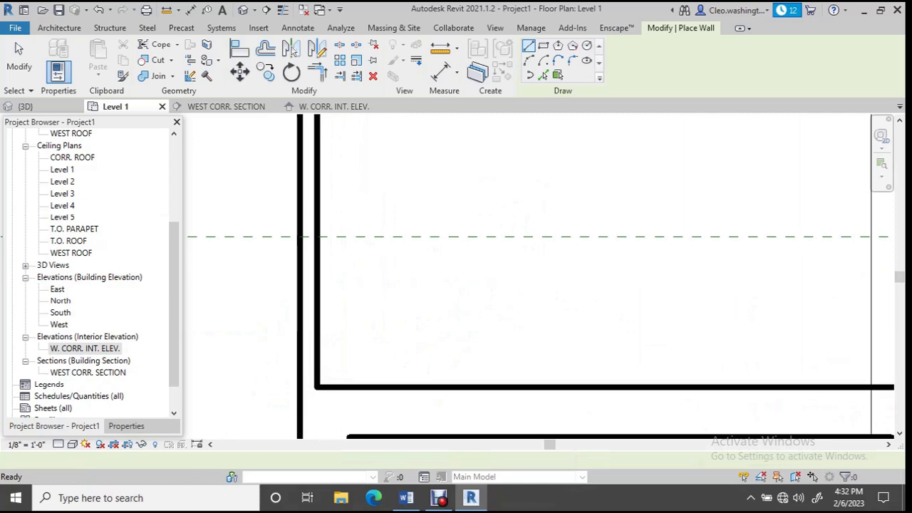
Open the W. CORR. INT. ELEV. view and set its visual style to Shaded
scroll(467, 230, "down", 5)
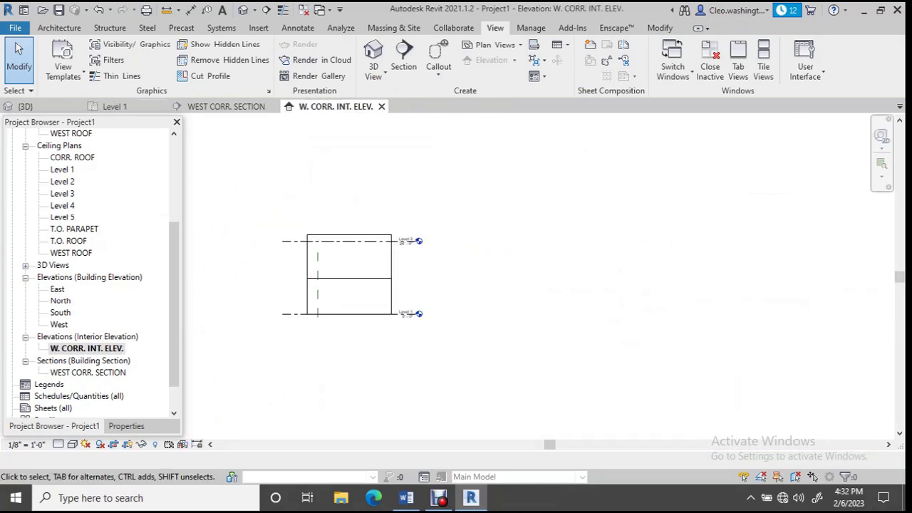
scroll(347, 274, "up", 5)
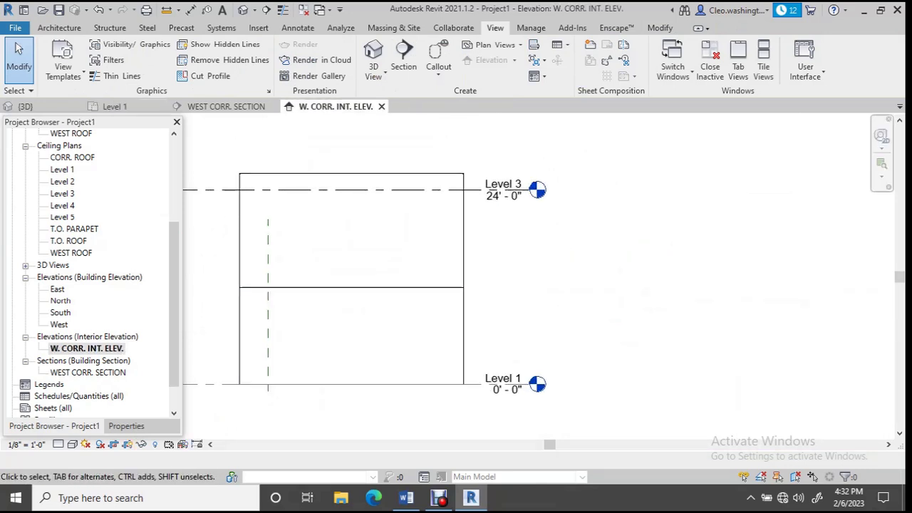
left_click(72, 444)
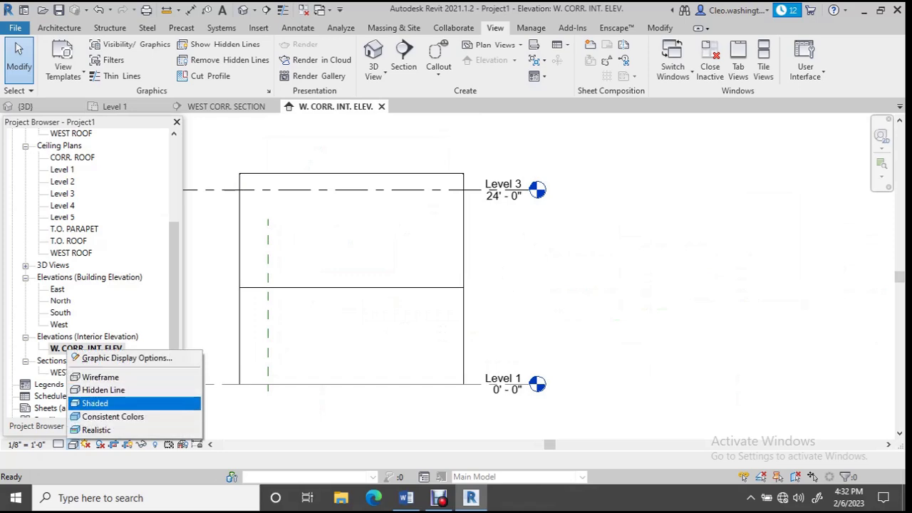
left_click(99, 404)
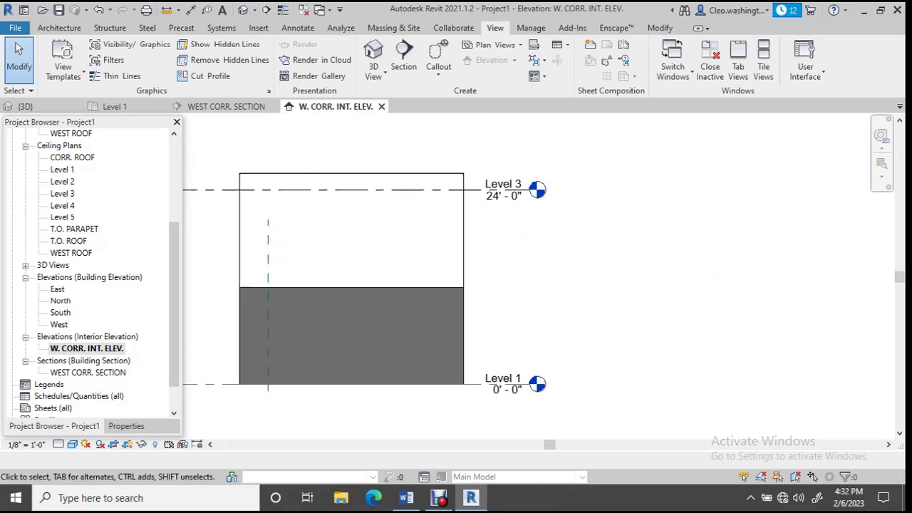
Extend the top of the elevation's crop region up to the WEST ROOF level line
scroll(278, 249, "down", 1)
middle_click_drag(278, 249, 355, 303)
left_click(410, 237)
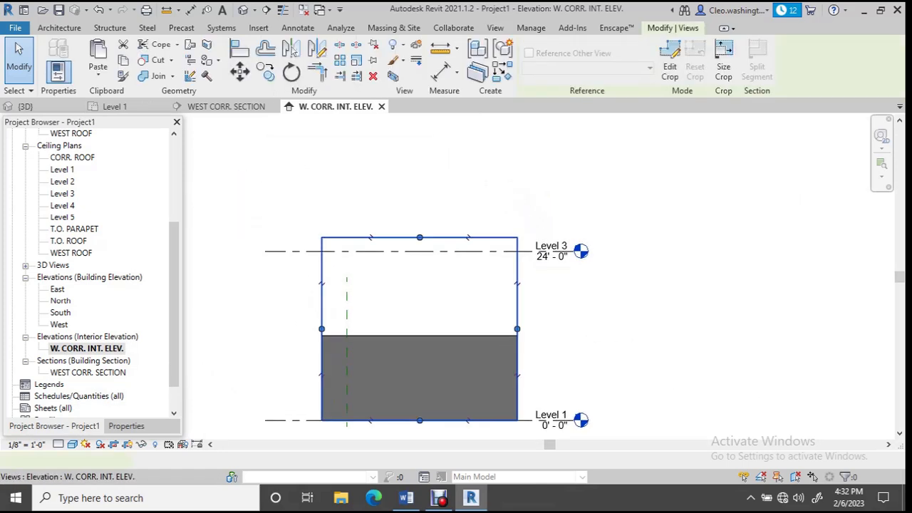
left_click_drag(420, 238, 419, 172)
key("Escape")
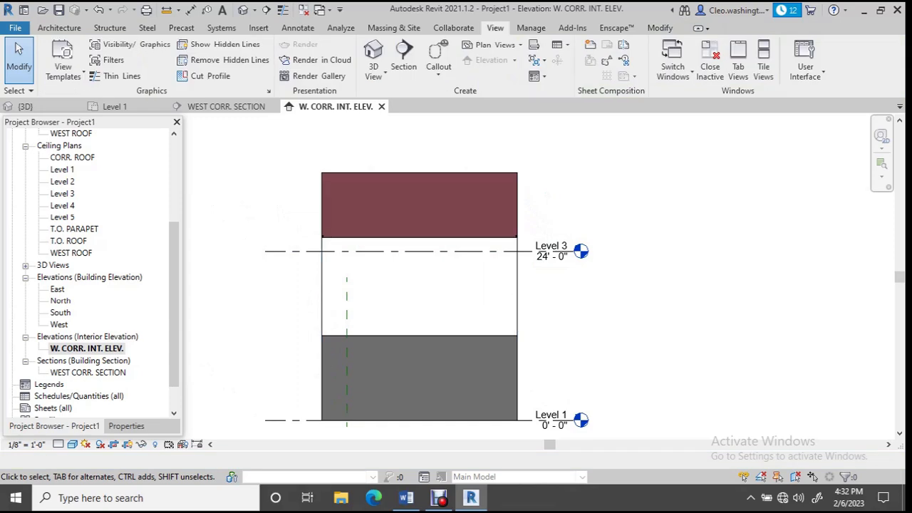
left_click(517, 262)
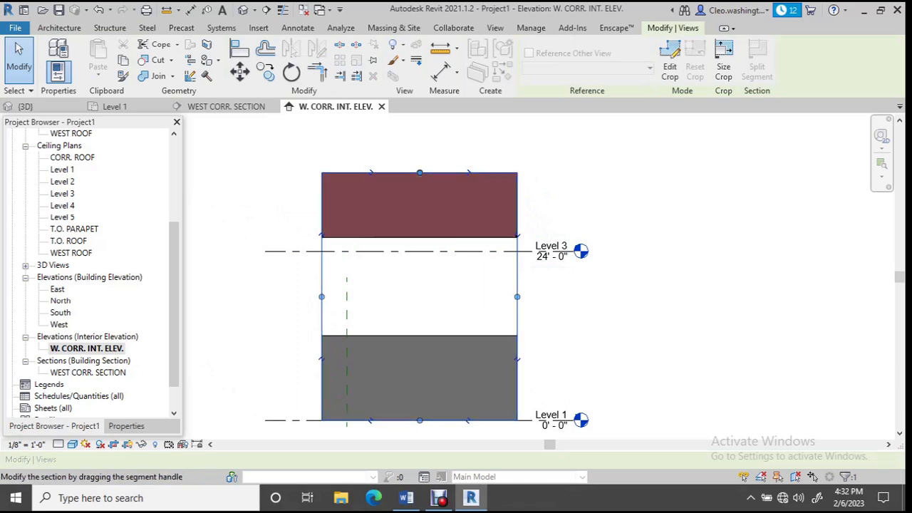
left_click_drag(420, 173, 420, 138)
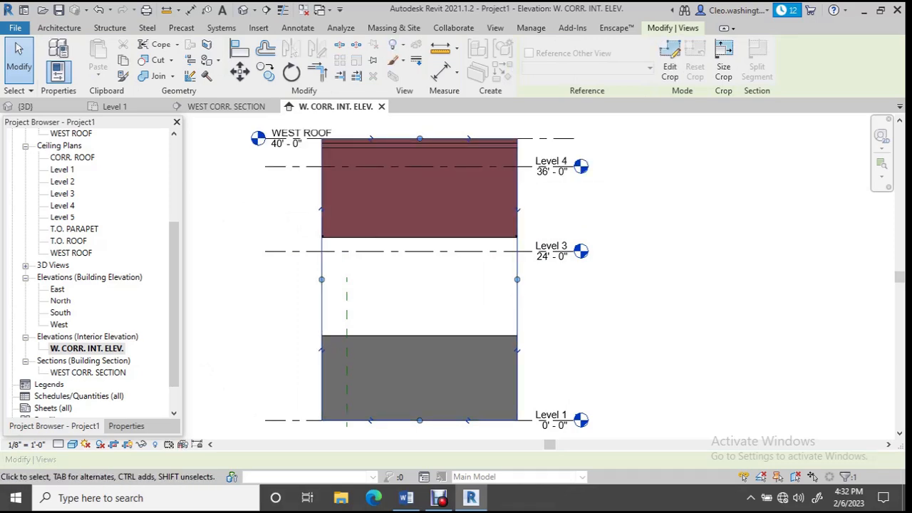
scroll(456, 297, "up", 3)
scroll(616, 307, "down", 4)
left_click(622, 230)
scroll(622, 229, "up", 3)
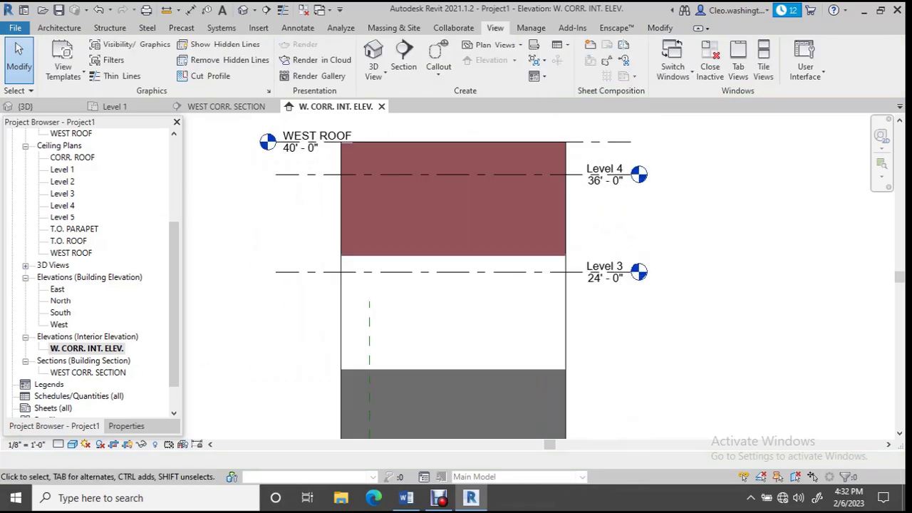
middle_click_drag(625, 217, 630, 226)
scroll(709, 258, "down", 2)
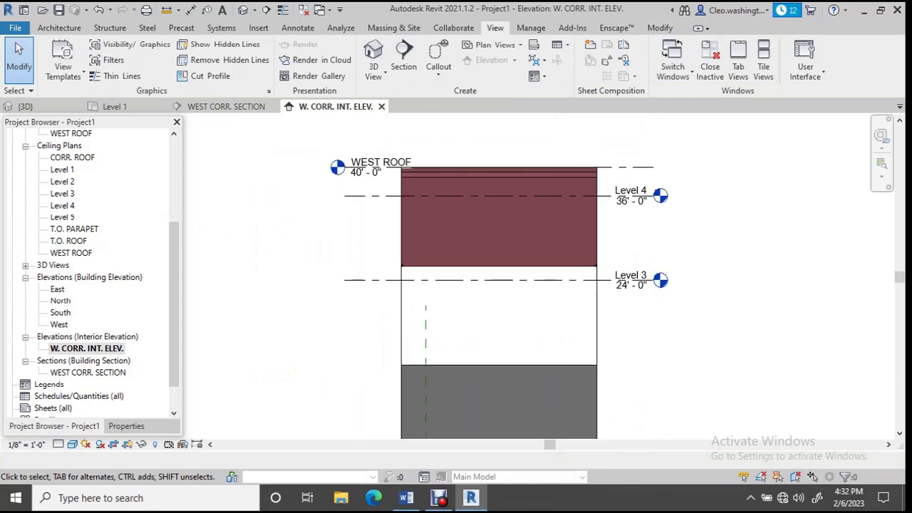
Hide the Level 3 line in the W. CORR. INT. ELEV. view
right_click(551, 280)
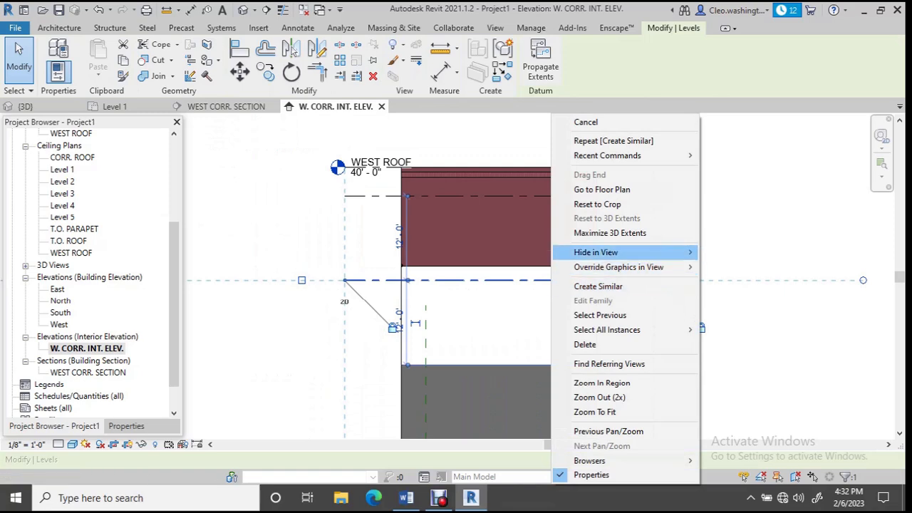
mouse_move(596, 252)
left_click(734, 252)
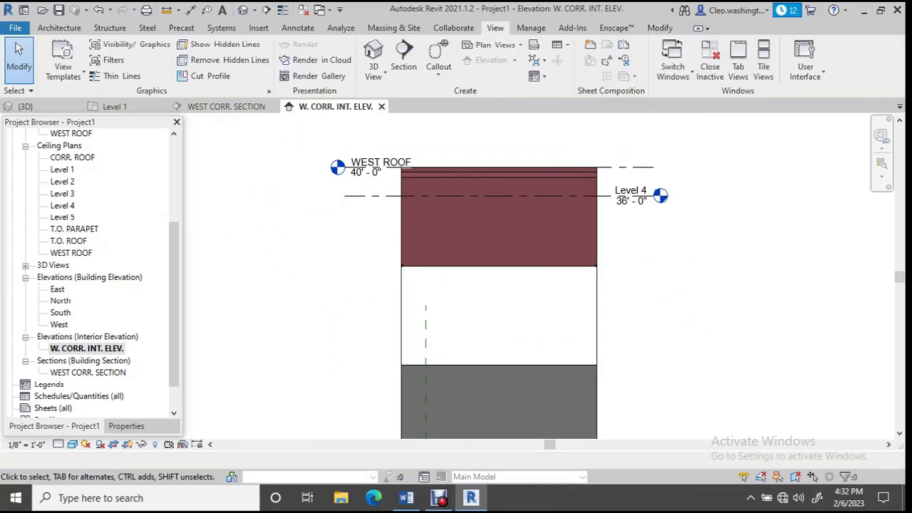
Stretch the top of the new partition up to the bottom edge of the brick wall above the opening
left_click(503, 377)
scroll(506, 360, "up", 2)
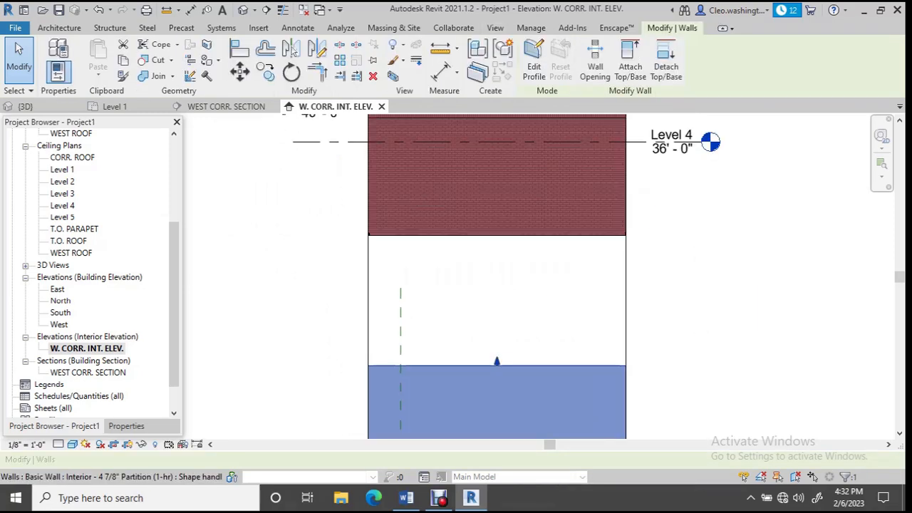
left_click_drag(497, 361, 497, 235)
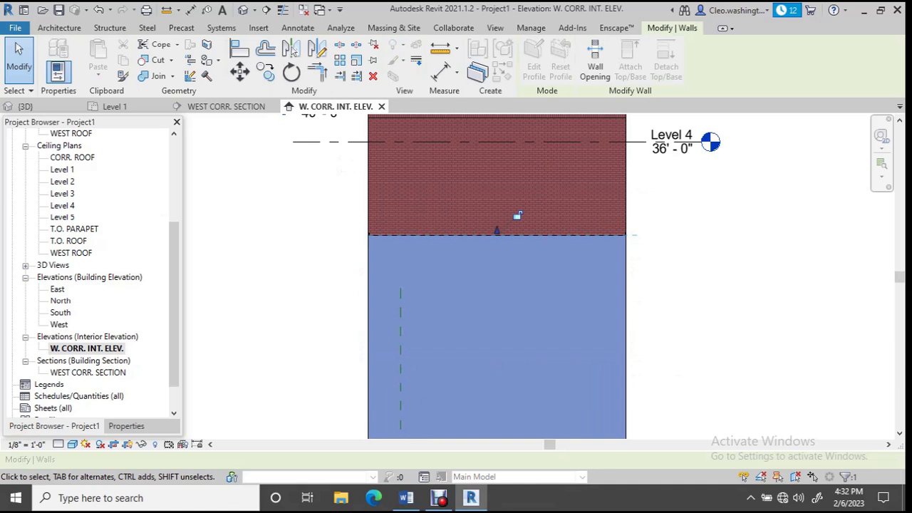
scroll(536, 254, "down", 2)
key("Escape")
scroll(549, 377, "up", 3)
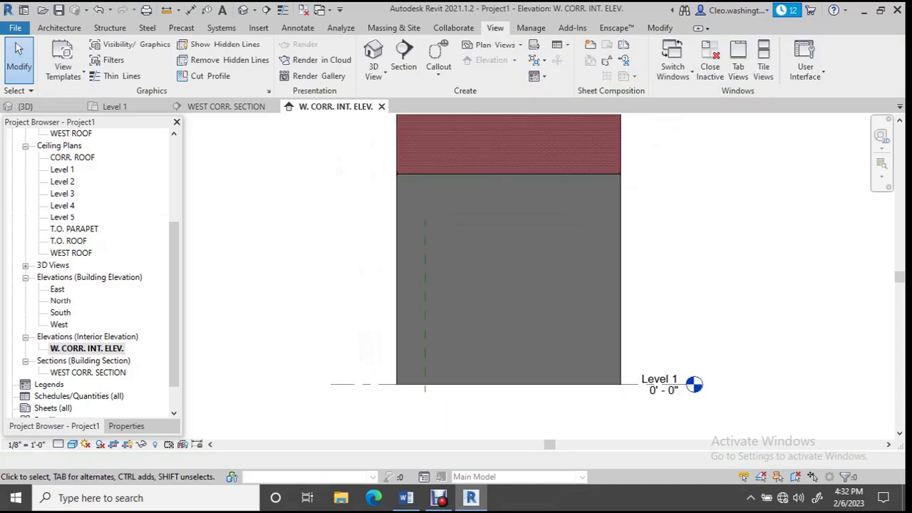
Set the visual style of the interior elevation to Hidden Line
left_click(72, 444)
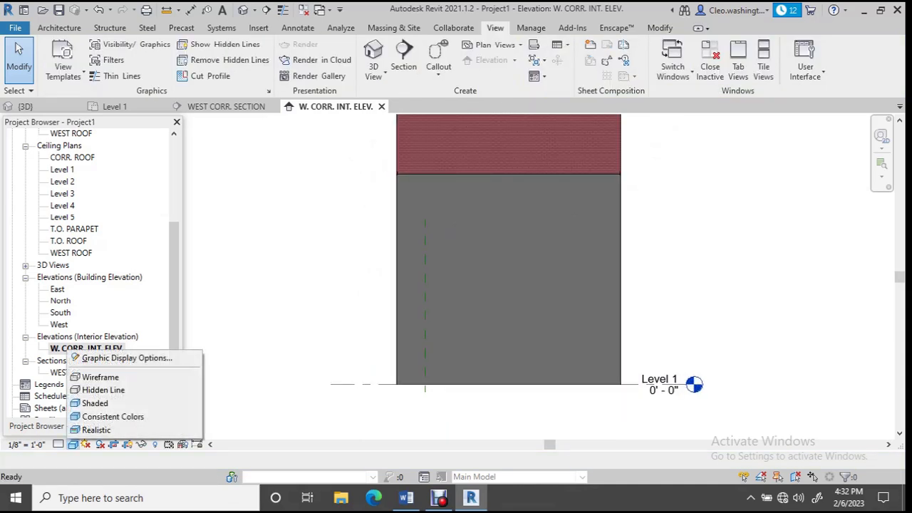
left_click(94, 403)
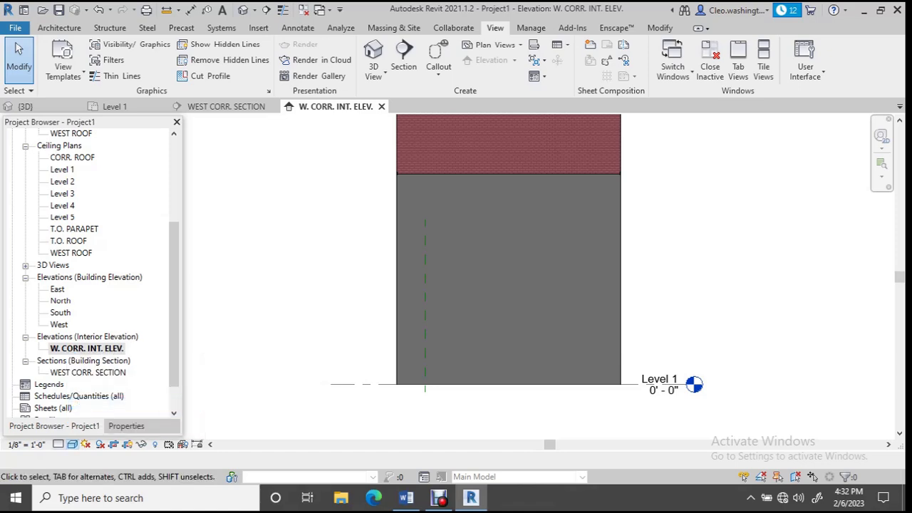
left_click(72, 444)
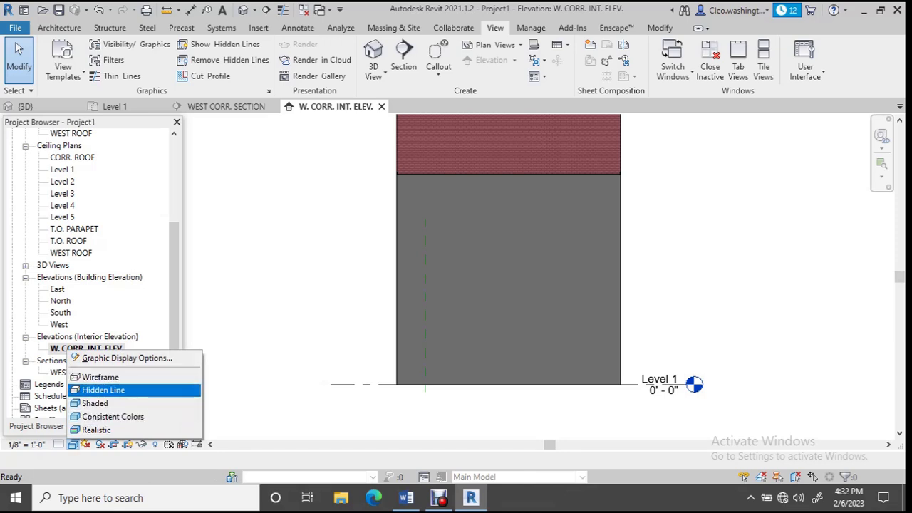
left_click(103, 390)
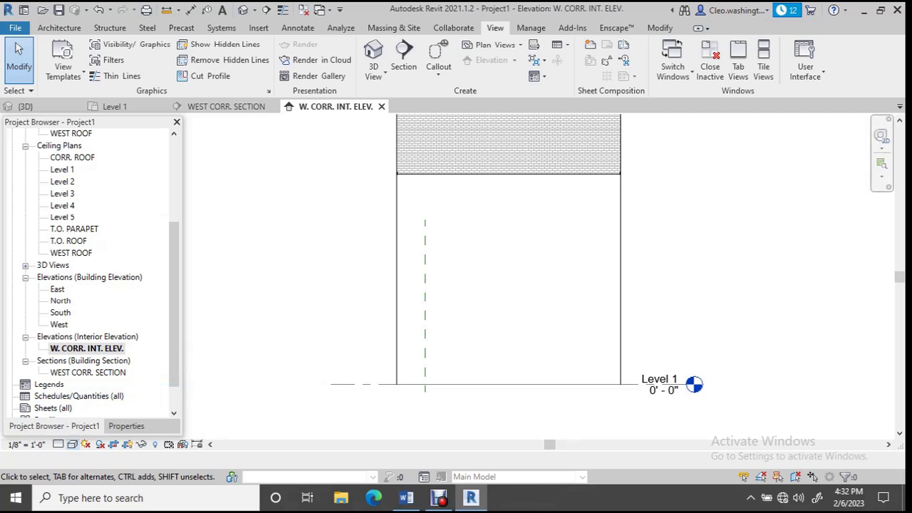
left_click(508, 173)
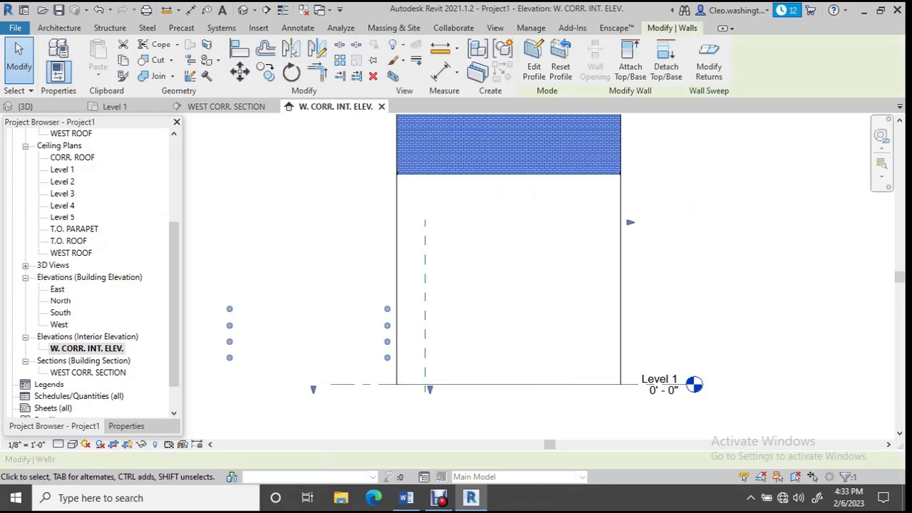
key("Escape")
left_click(508, 385)
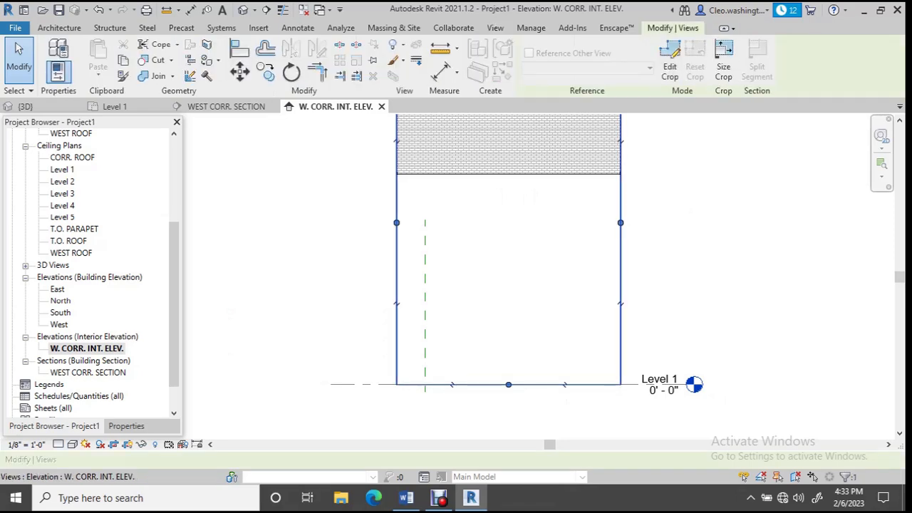
key("Escape")
scroll(518, 251, "down", 2)
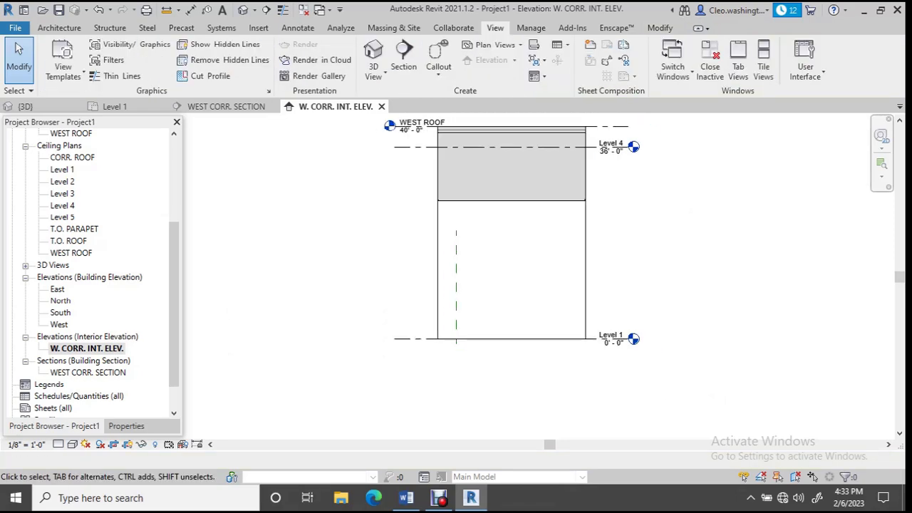
Select the partition closing the corridor's west end in the Level 1 plan and open its profile for editing in W. CORR. INT. ELEV
left_click(114, 106)
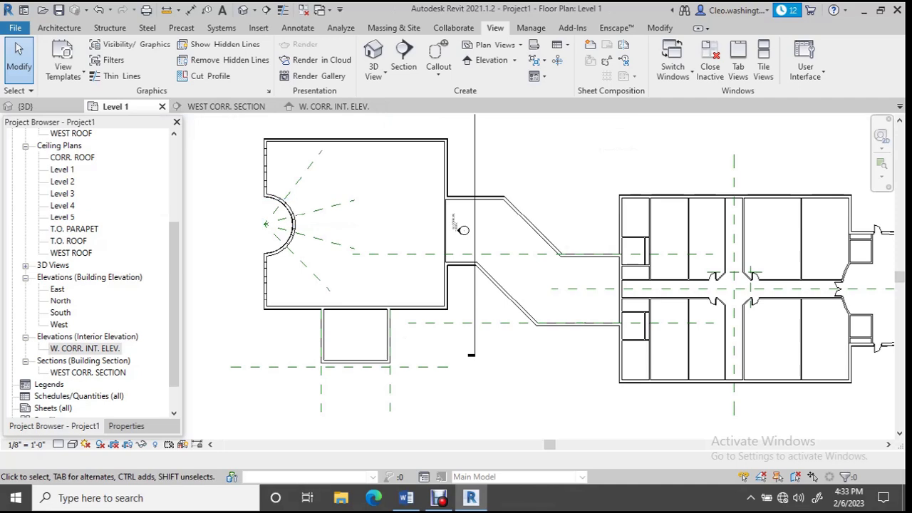
scroll(446, 235, "up", 4)
left_click(446, 235)
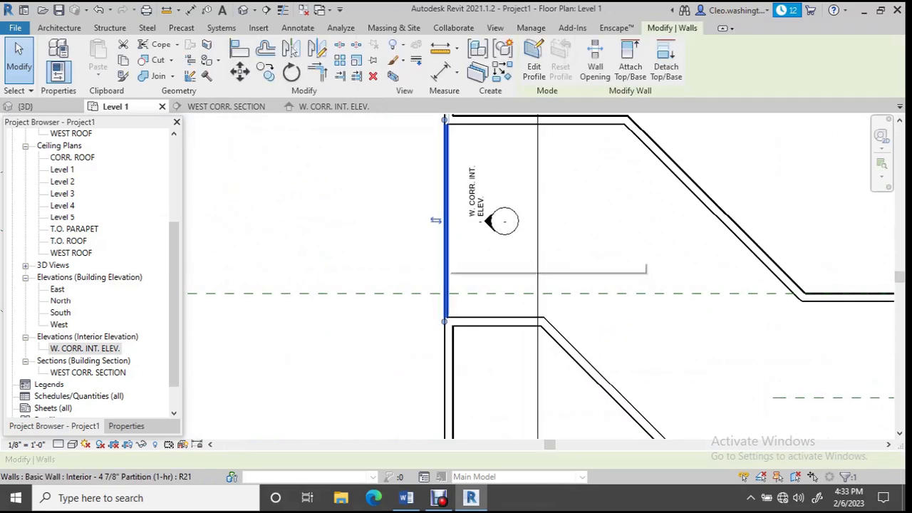
left_click(333, 106)
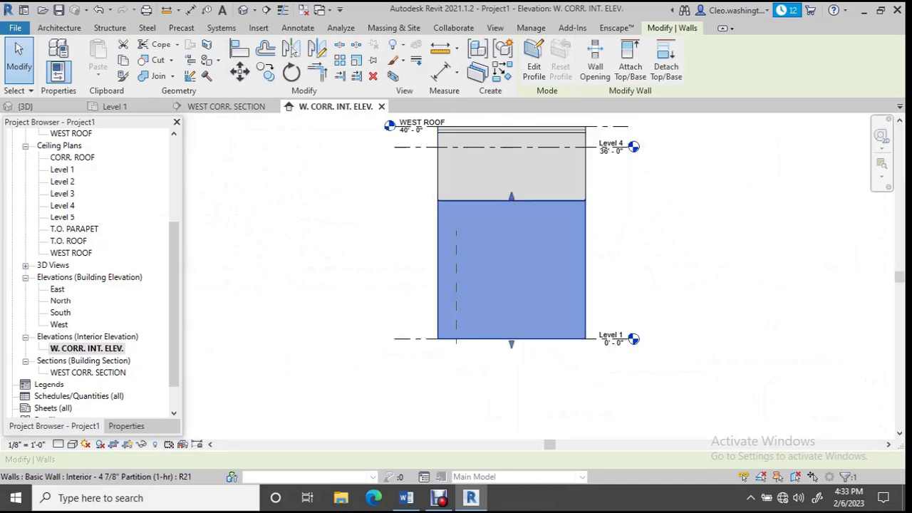
scroll(561, 292, "up", 4)
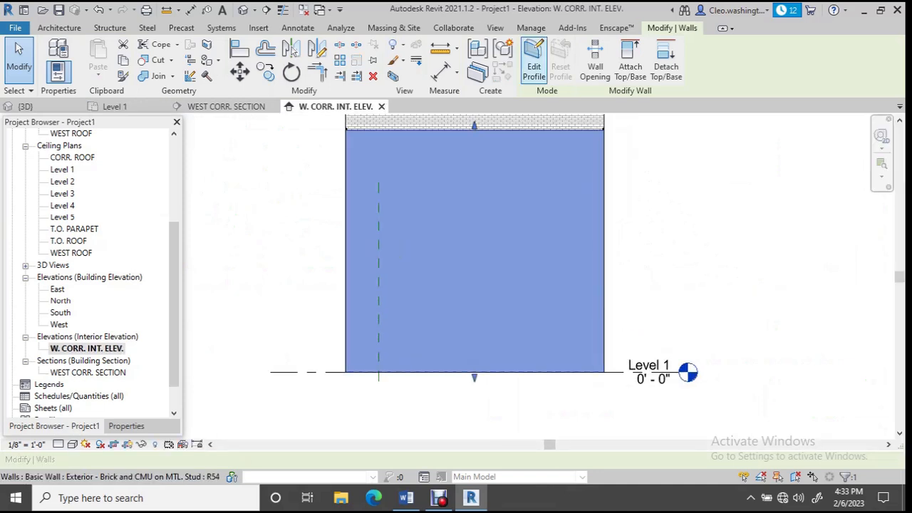
left_click(534, 67)
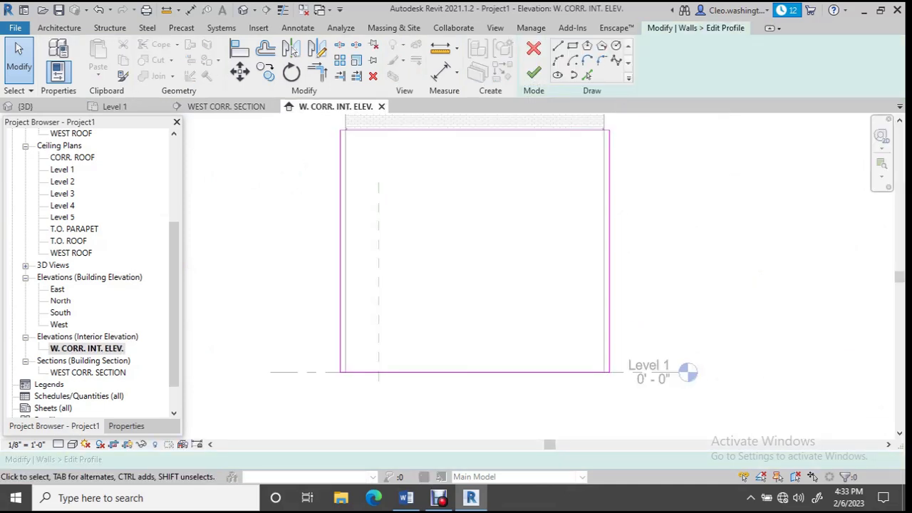
Draw a vertical reference plane upward from the midpoint of the wall profile's bottom edge
key("r")
key("p")
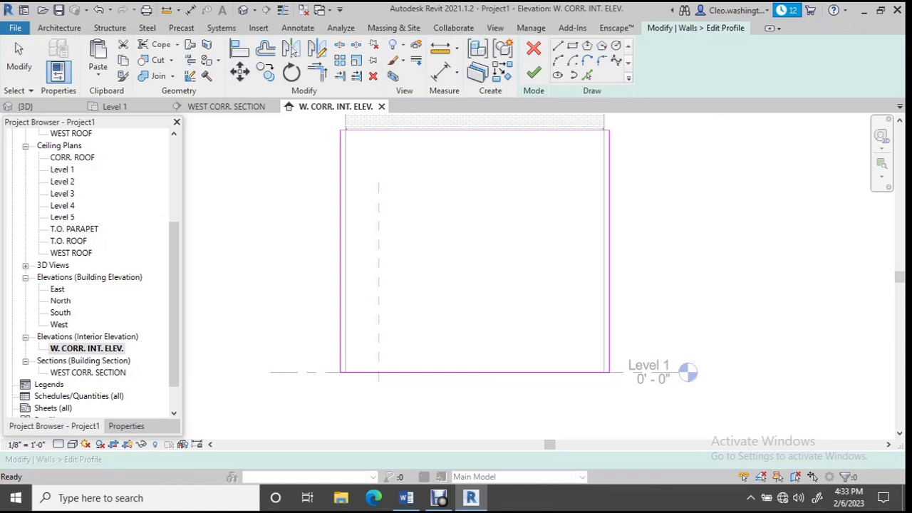
left_click(475, 371)
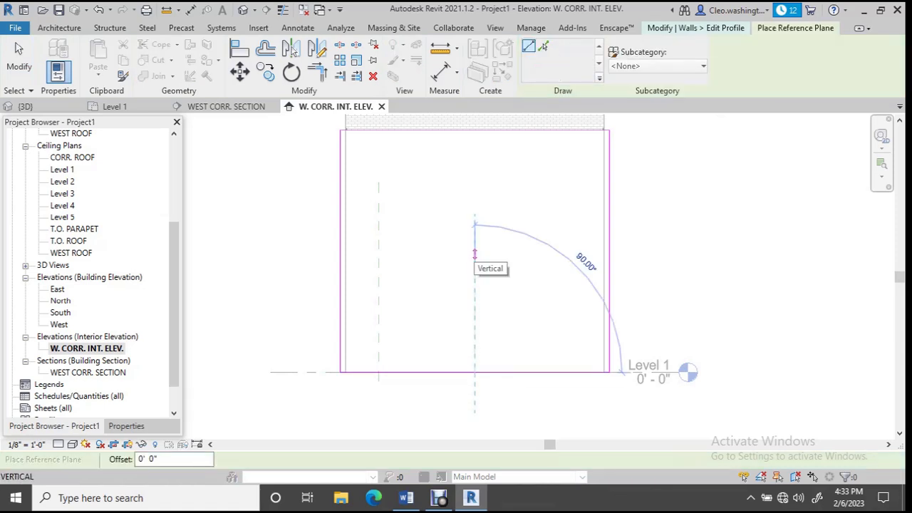
left_click(474, 226)
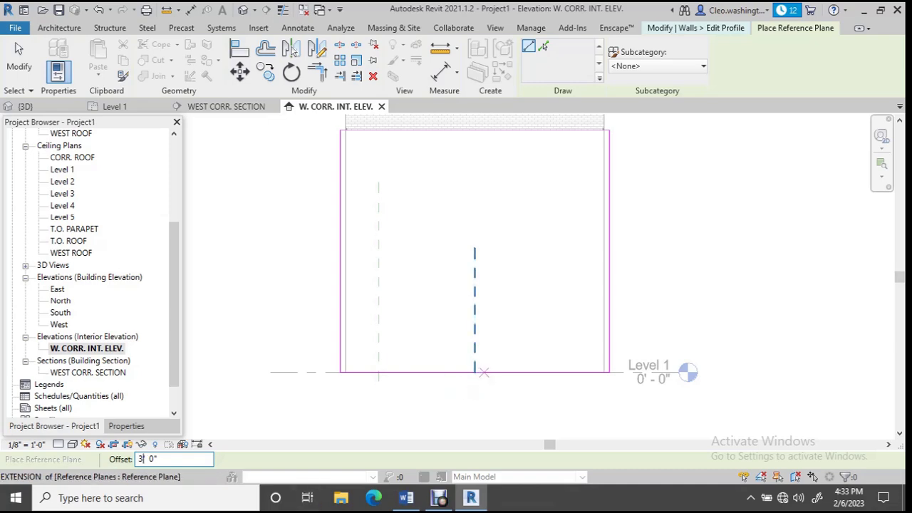
left_click(474, 370)
key("Escape")
key("Escape")
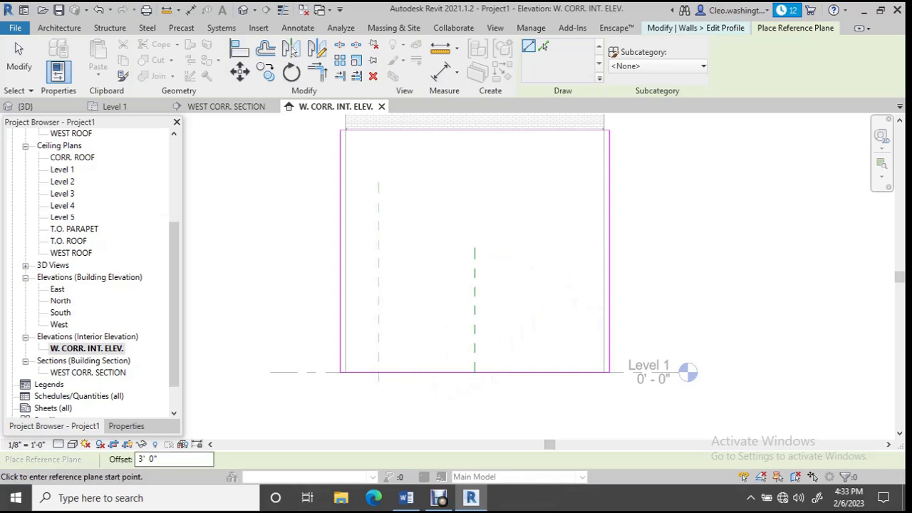
left_click(475, 249)
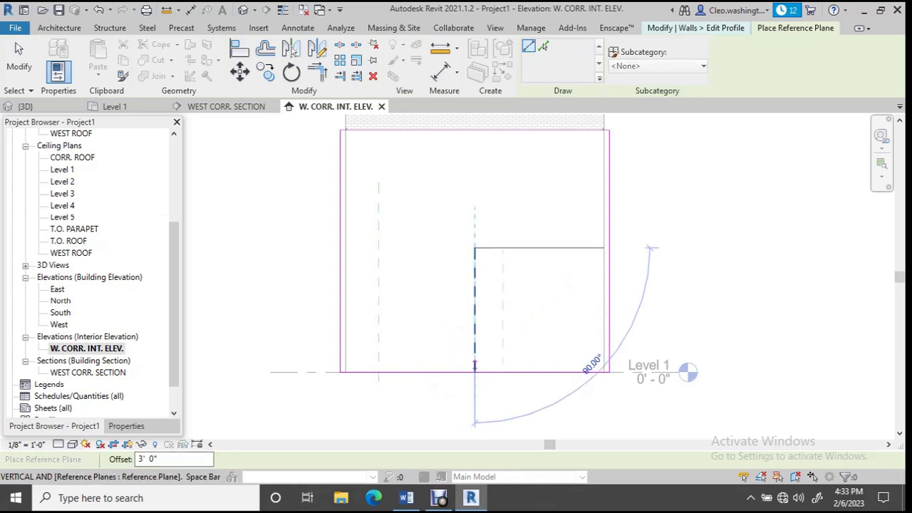
left_click(475, 372)
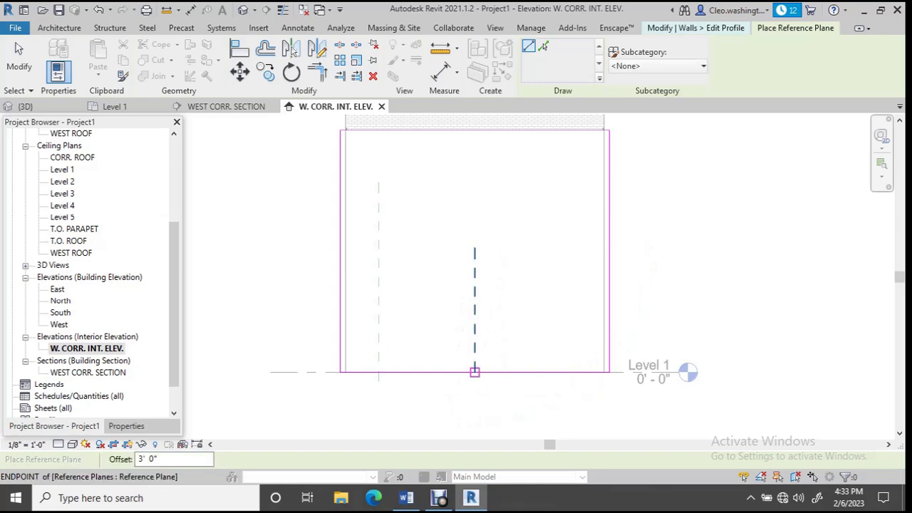
Add a vertical reference plane on each side of the center plane at an offset of 4' 0"
double_click(152, 459)
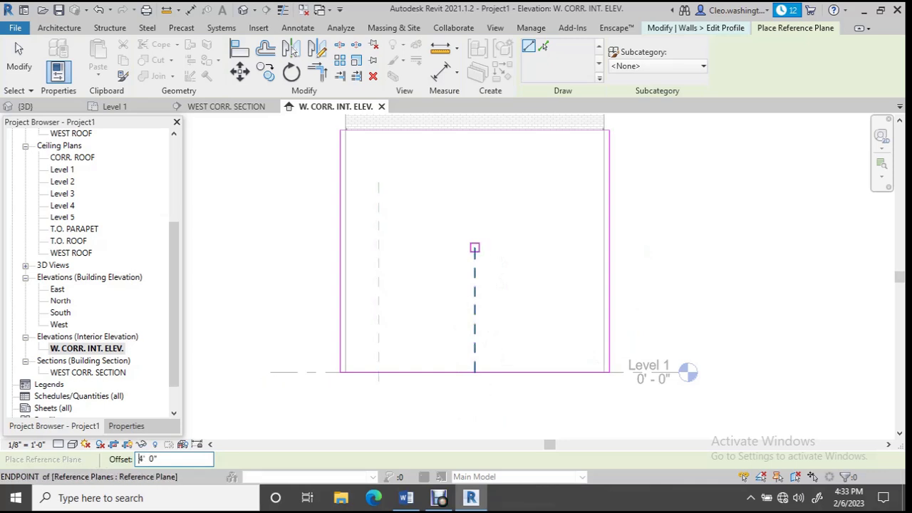
left_click(475, 249)
left_click(473, 372)
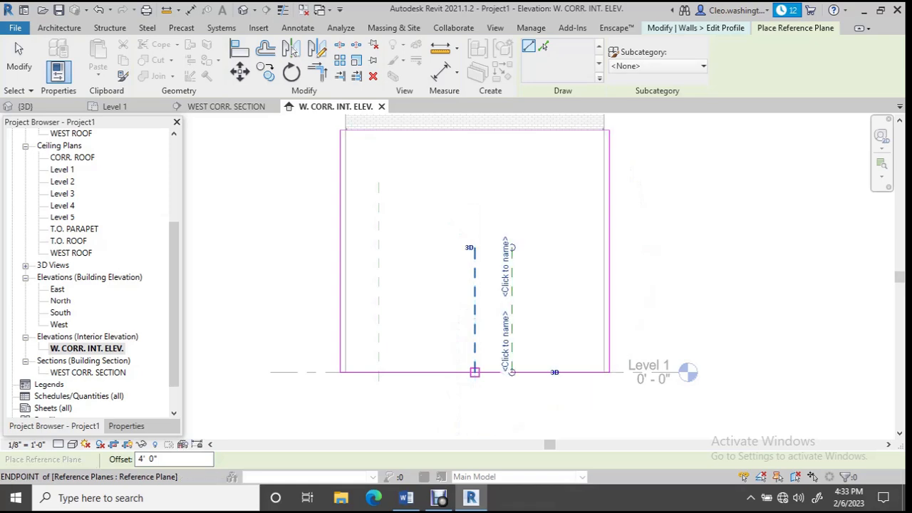
left_click(475, 372)
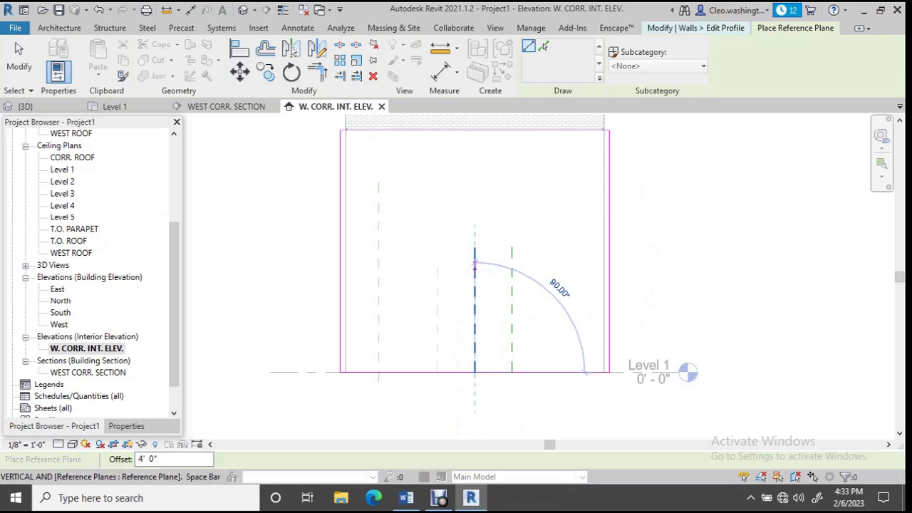
left_click(475, 263)
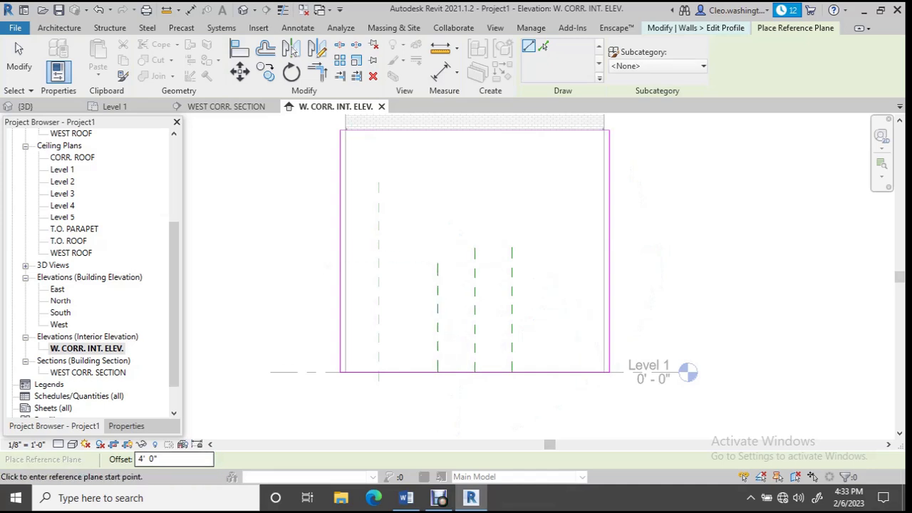
Draw a horizontal reference plane 7' 0" above the Level 1 line, crossing the three vertical planes
left_click_drag(154, 459, 138, 459)
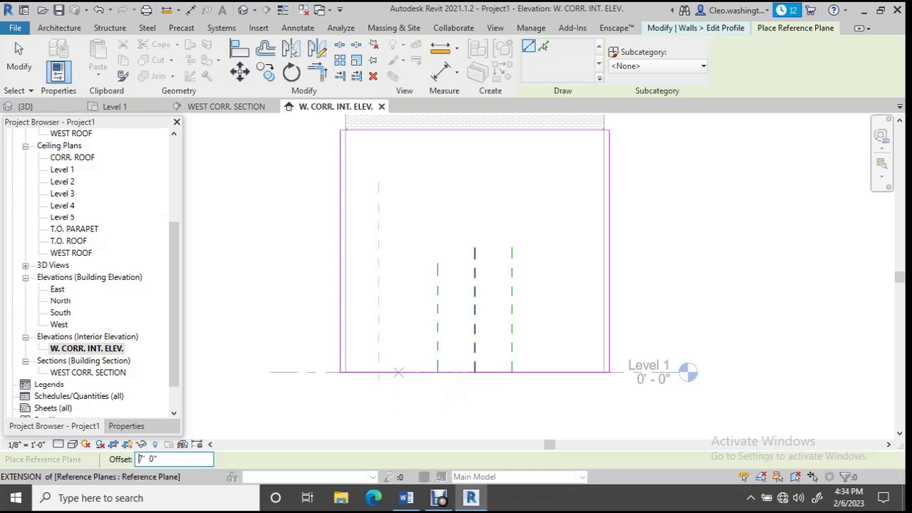
left_click(438, 371)
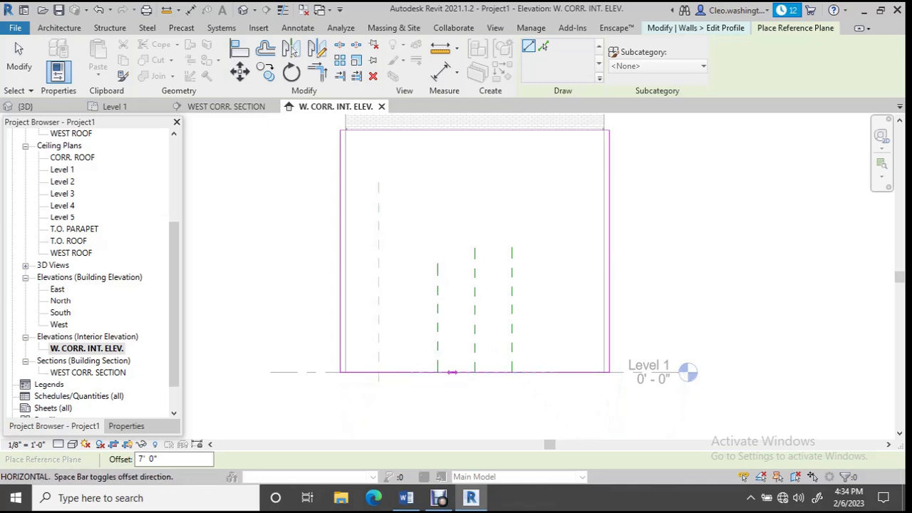
key("Escape")
key("Escape")
key("r")
key("p")
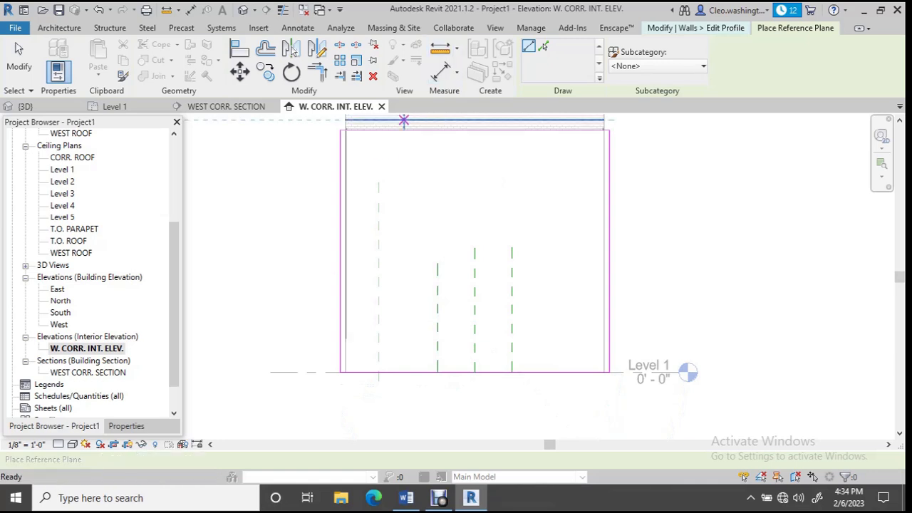
left_click(379, 372)
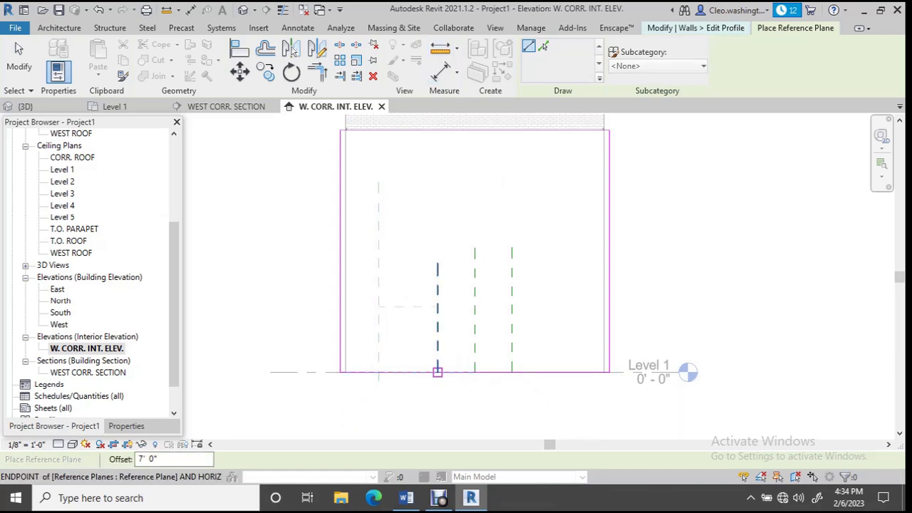
left_click(538, 372)
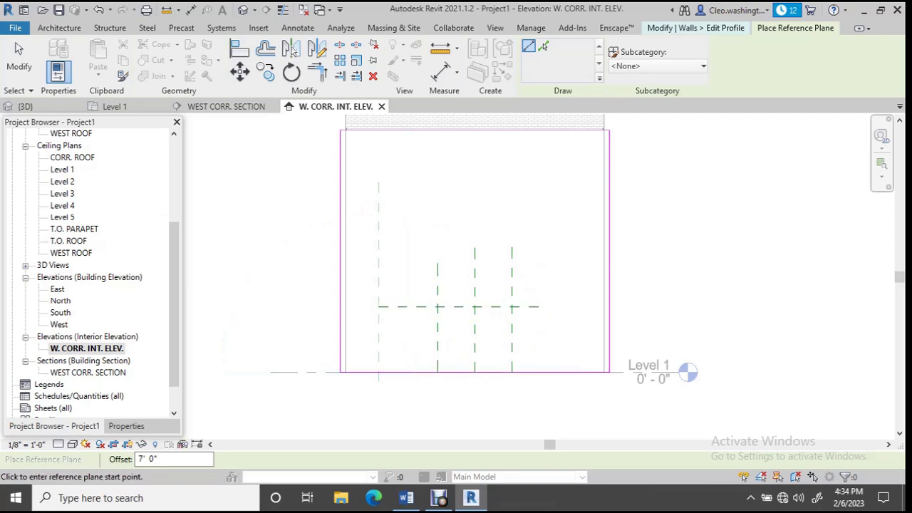
left_click_drag(159, 459, 137, 459)
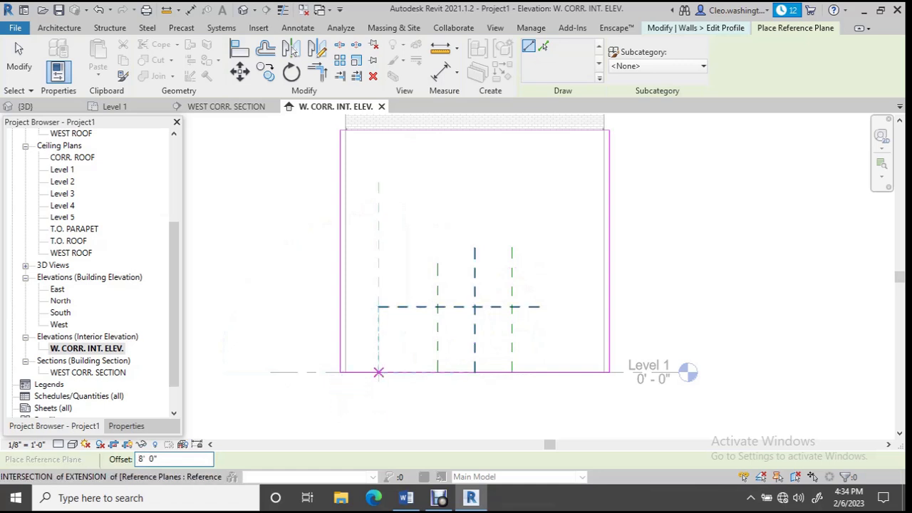
left_click(379, 371)
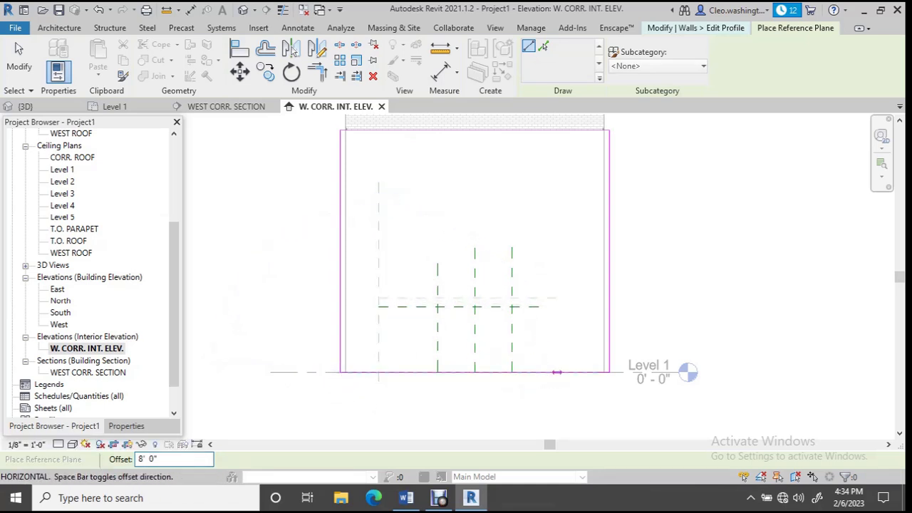
key("Escape")
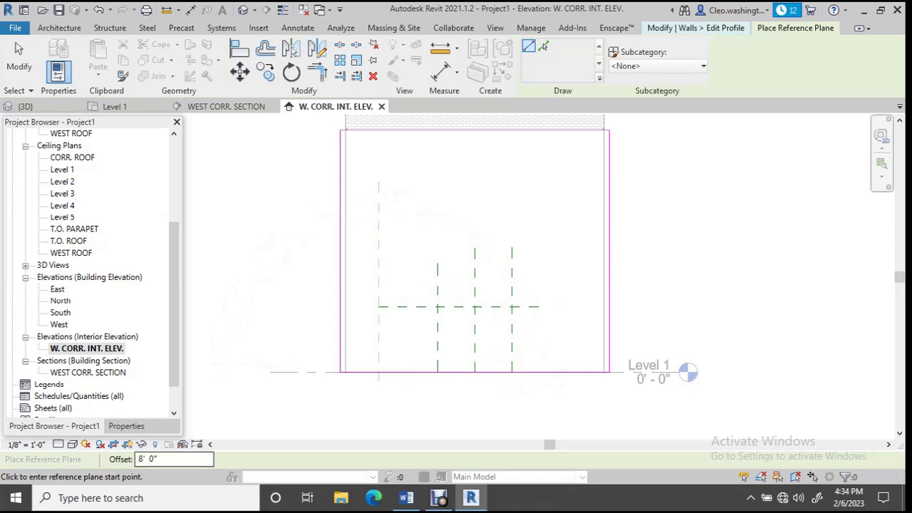
left_click_drag(160, 460, 137, 459)
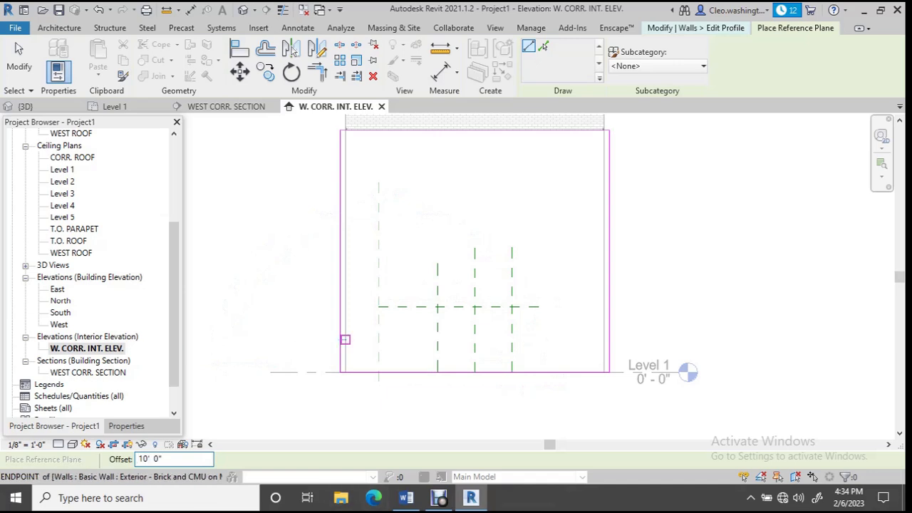
left_click(379, 372)
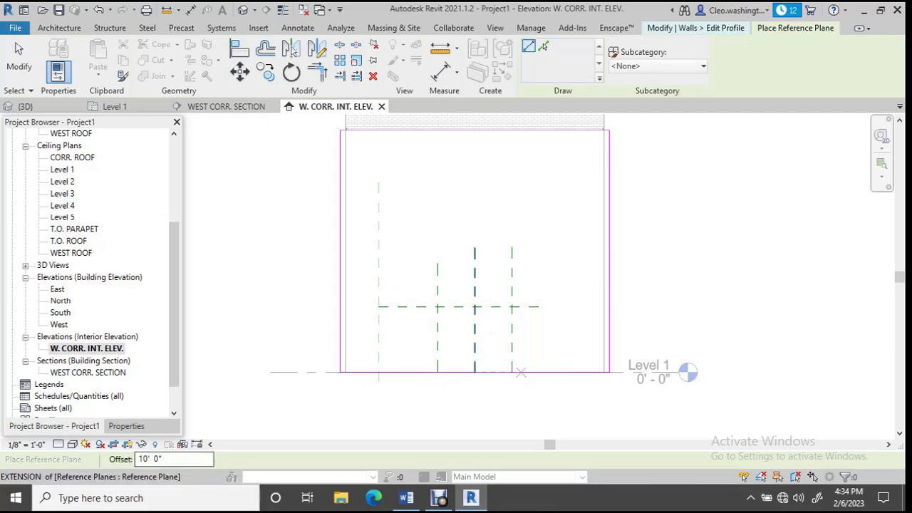
Draw a second horizontal reference plane 9' 0" above the Level 1 line
type("9")
key("Return")
left_click(462, 373)
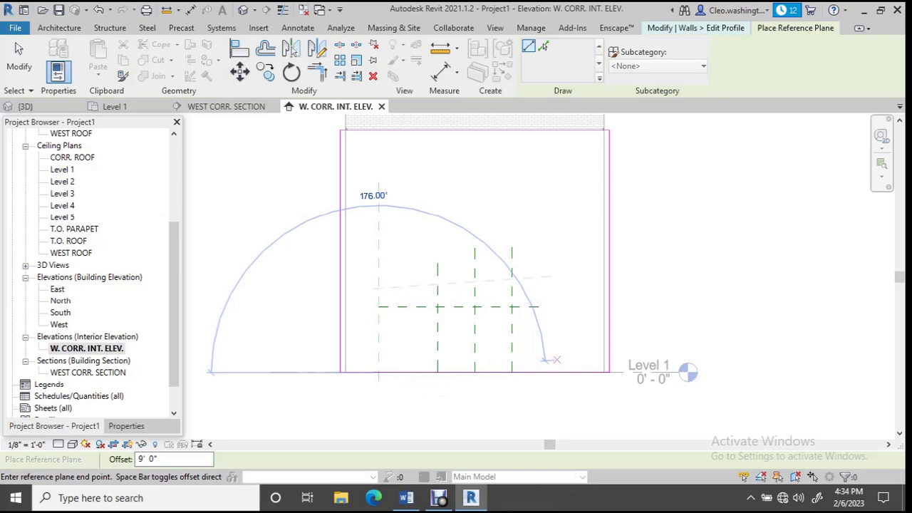
left_click(572, 372)
key("Escape")
scroll(521, 318, "up", 4)
key("Escape")
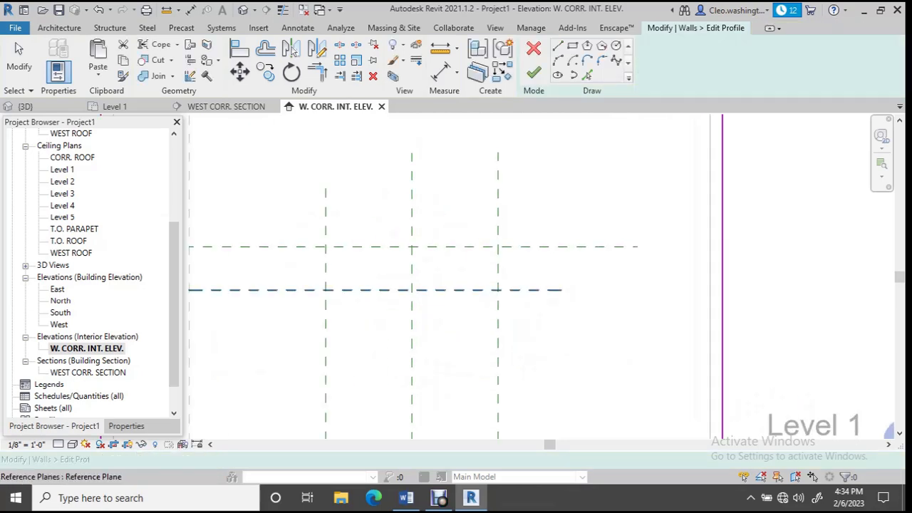
Sketch two vertical profile lines 7' 0" high on the outer vertical reference planes, between the lower horizontal plane and the wall's bottom edge
scroll(454, 307, "down", 2)
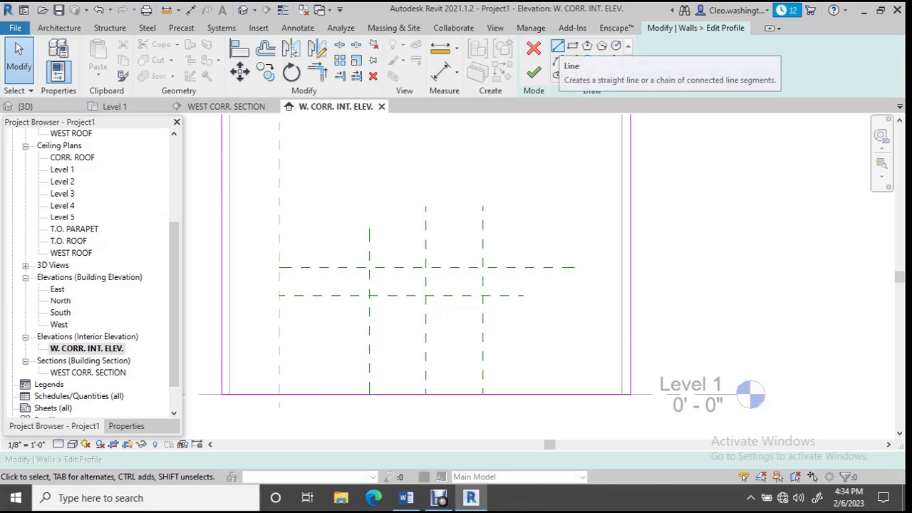
left_click(558, 45)
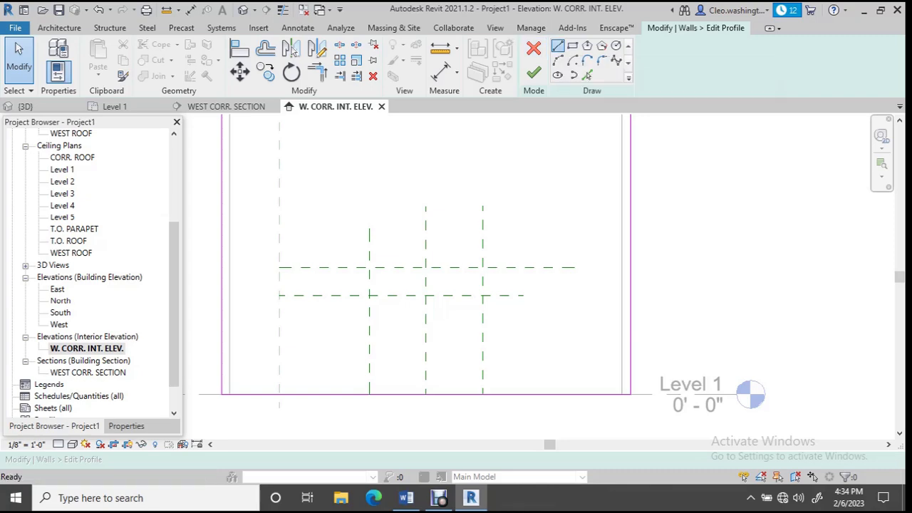
left_click(369, 295)
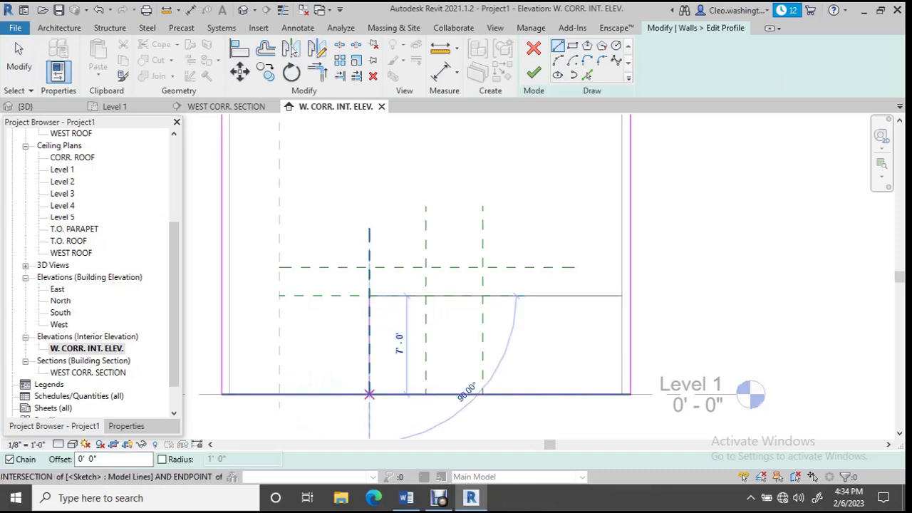
left_click(369, 394)
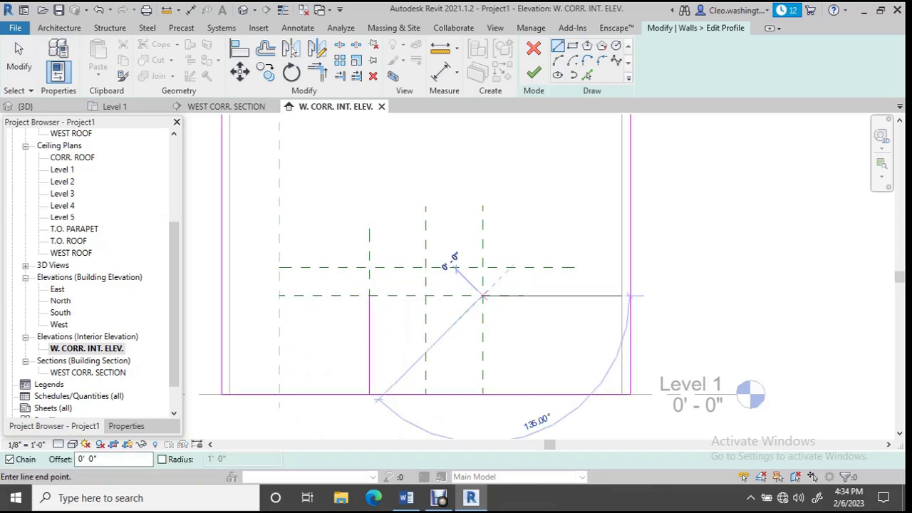
left_click(482, 394)
key("Escape")
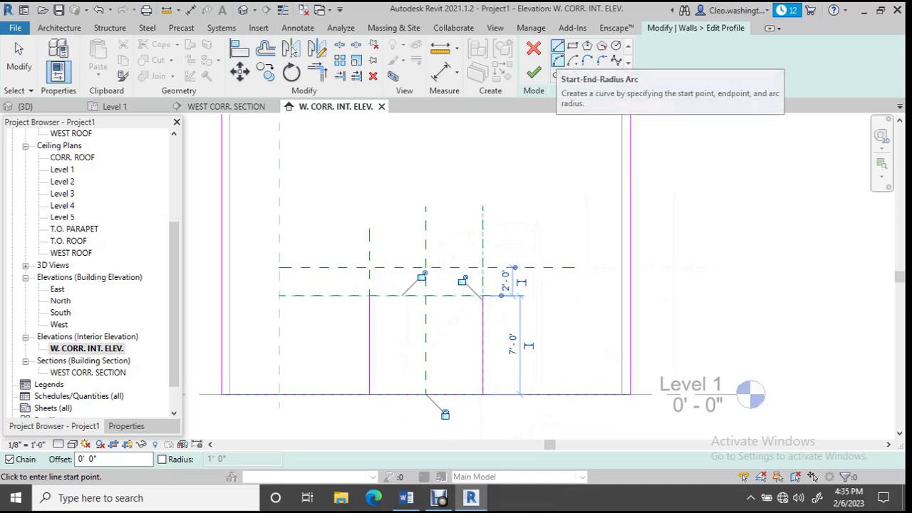
Join the tops of the two vertical lines with a Start-End-Radius Arc peaking where the center plane meets the upper horizontal plane
left_click(558, 61)
scroll(380, 301, "up", 3)
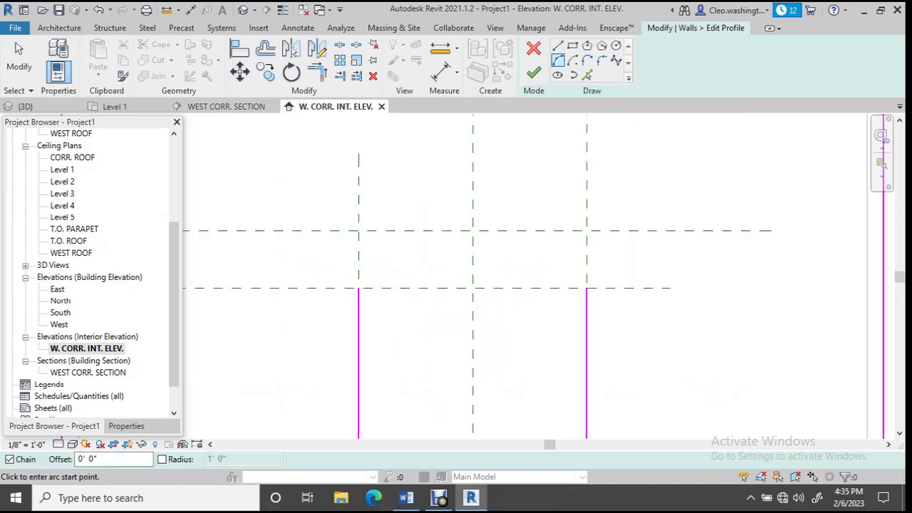
left_click(358, 289)
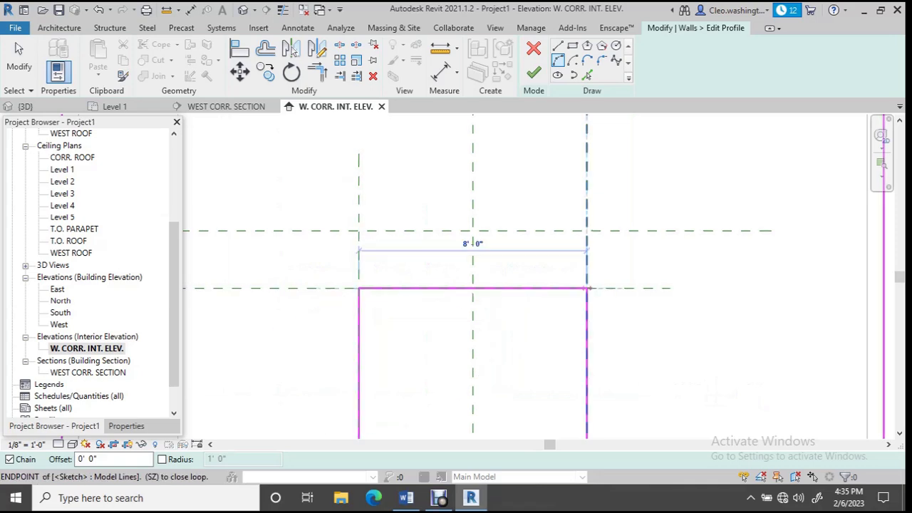
left_click(587, 288)
left_click(472, 178)
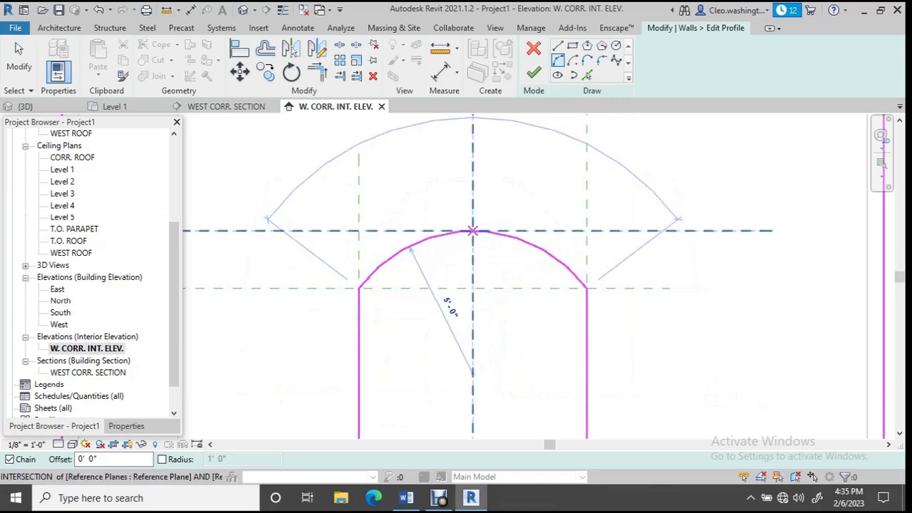
Complete the doorway arch at the intersection of the center and upper horizontal reference planes and end the arc command
left_click(473, 230)
scroll(528, 219, "down", 3)
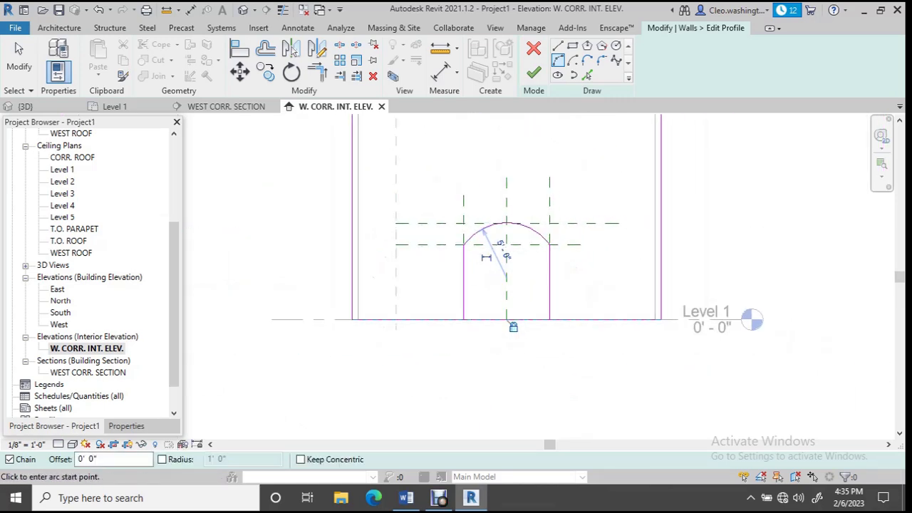
scroll(568, 265, "up", 2)
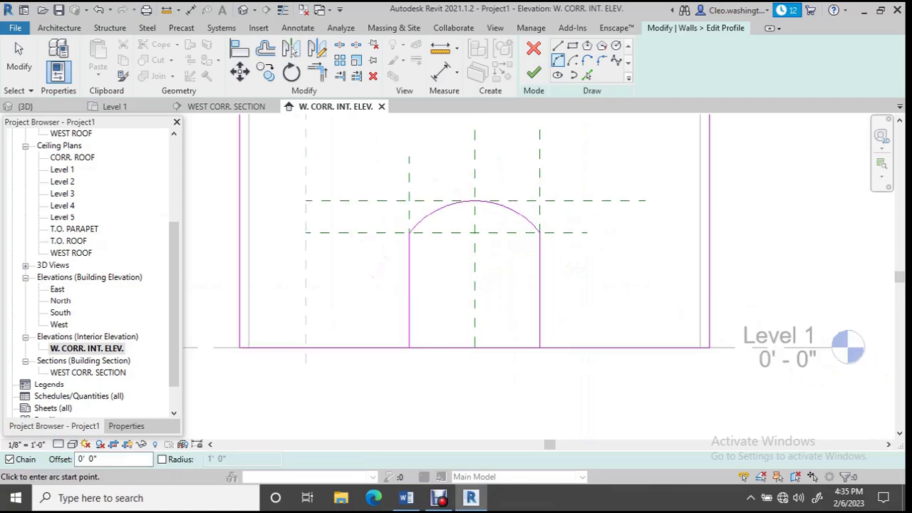
scroll(478, 249, "up", 3)
key("Escape")
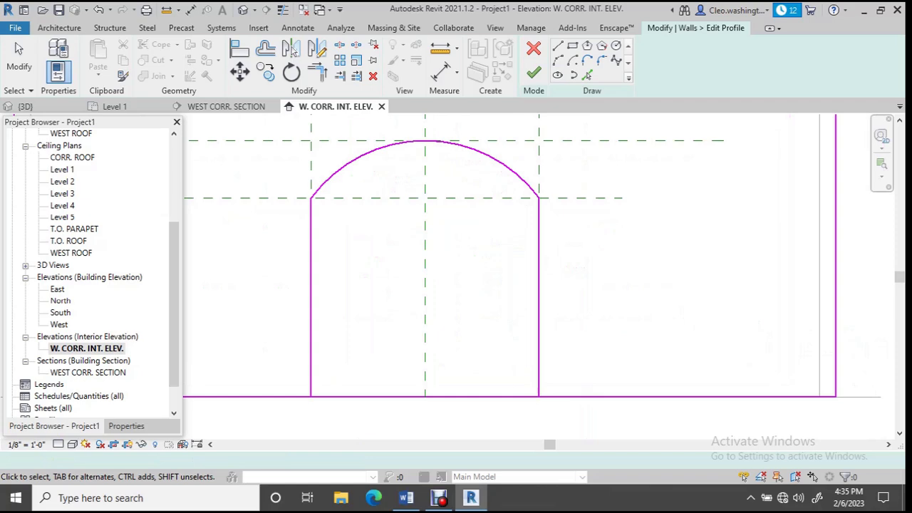
Delete the two horizontal and three vertical reference planes used to lay out the arched doorway
scroll(478, 250, "down", 3)
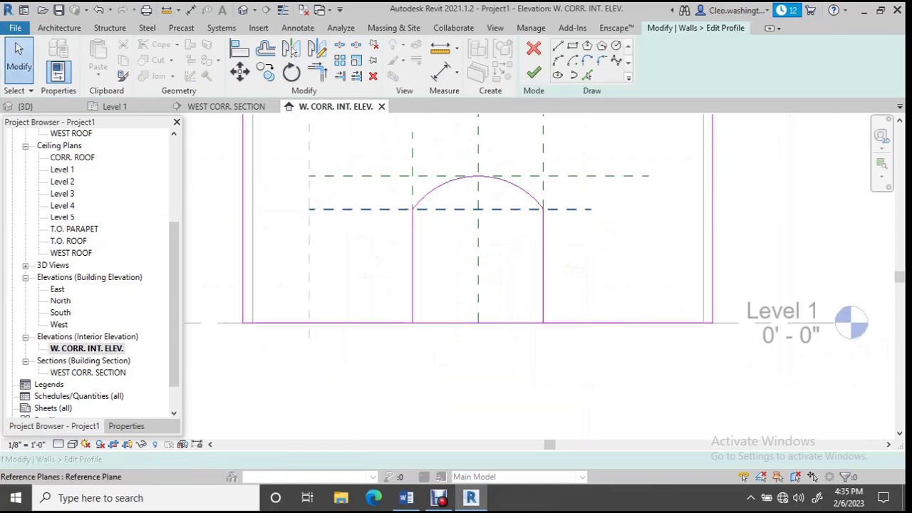
left_click(335, 209)
key("Delete")
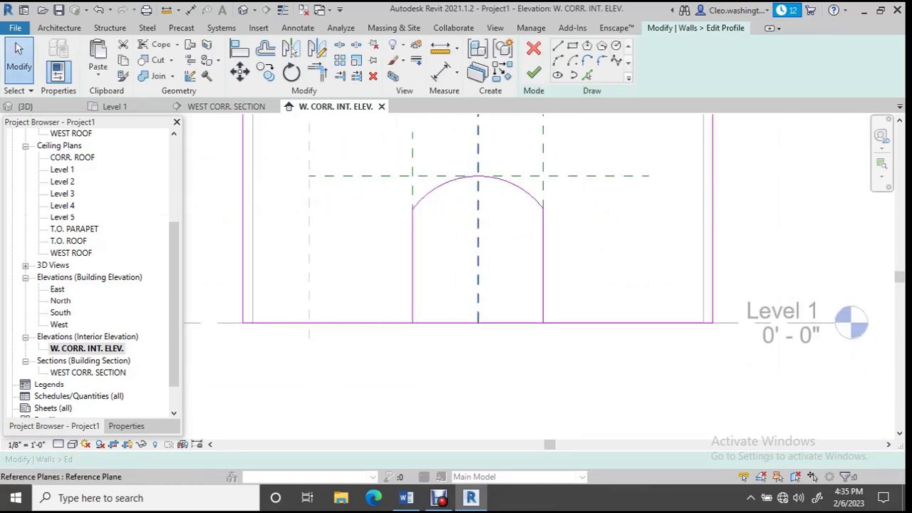
left_click(478, 271)
key("Delete")
left_click(356, 176)
key("Delete")
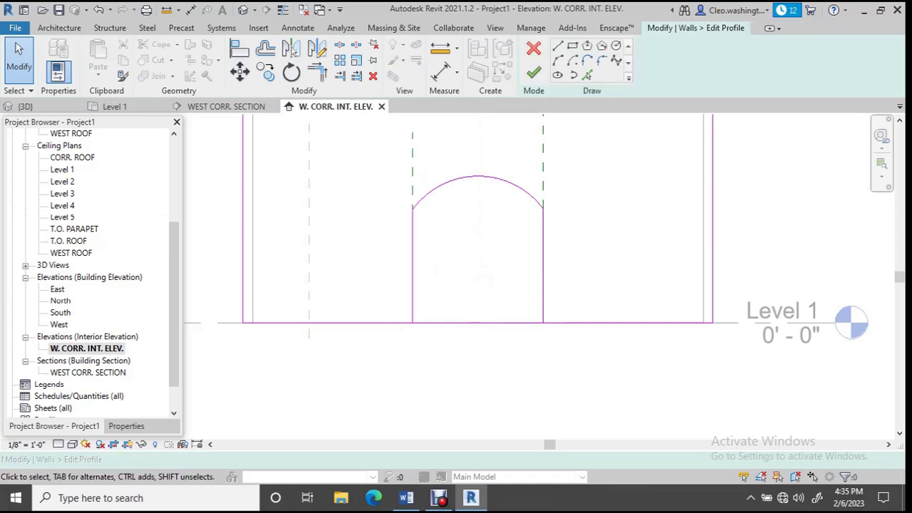
left_click(543, 164)
key("Delete")
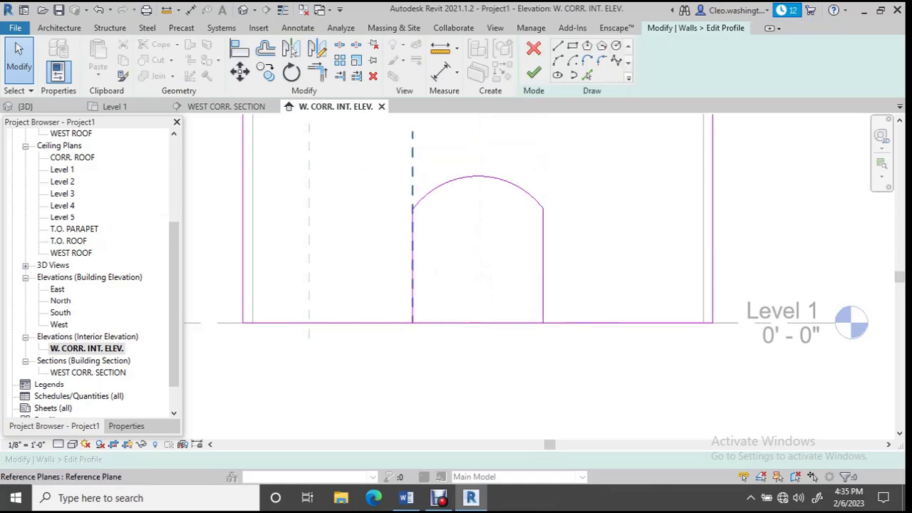
left_click(412, 163)
key("Delete")
scroll(543, 320, "up", 1)
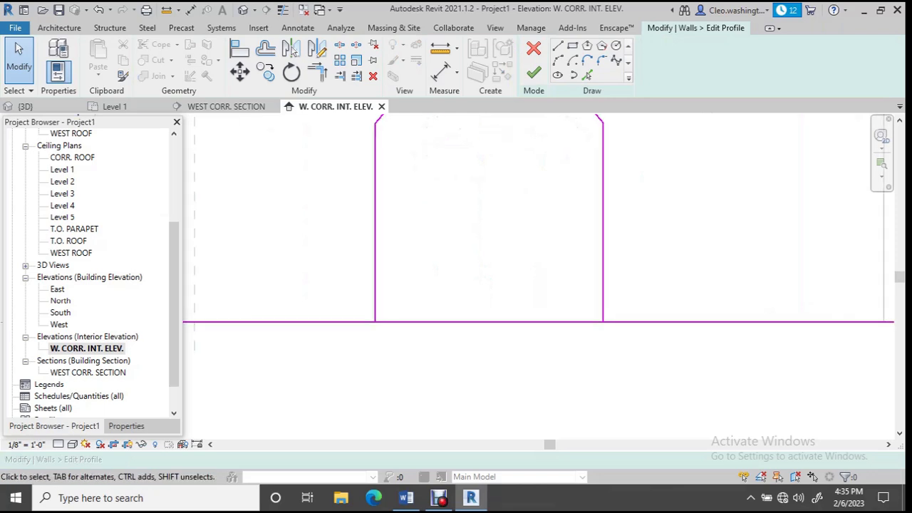
scroll(543, 321, "down", 2)
scroll(371, 412, "down", 3)
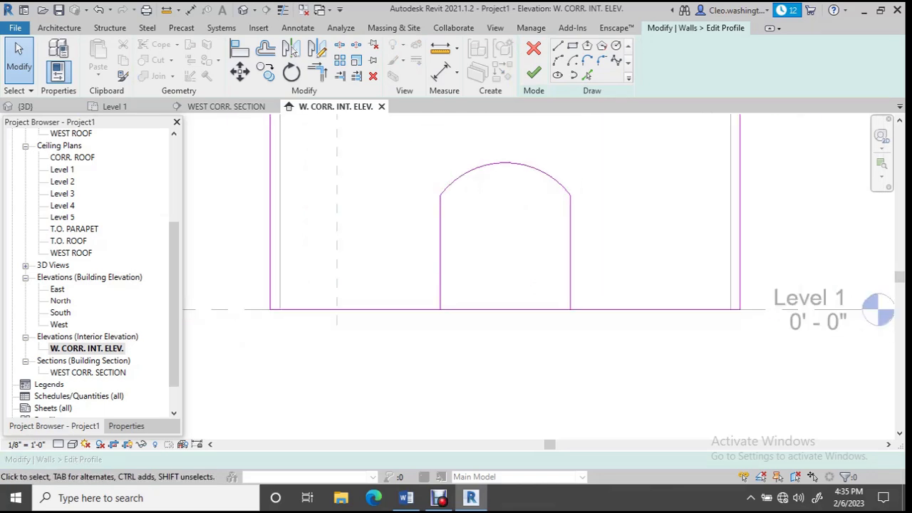
middle_click_drag(457, 285, 456, 309)
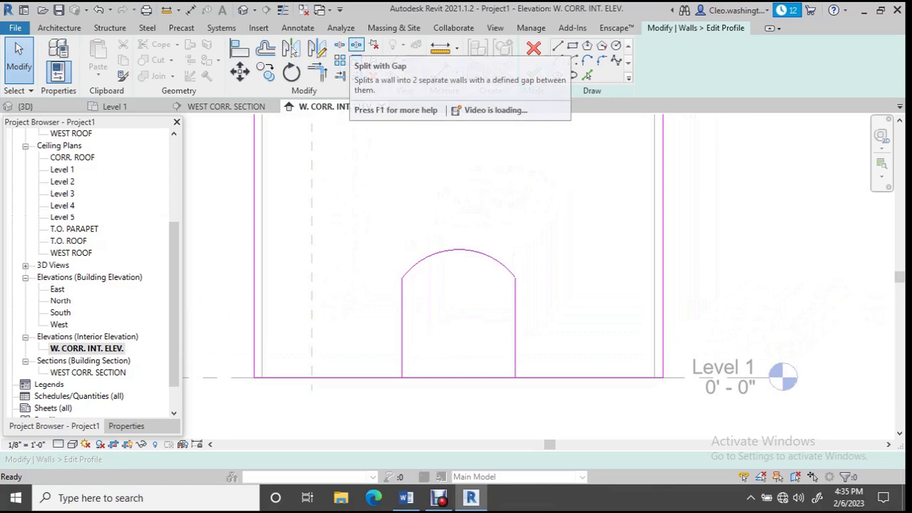
left_click(356, 45)
scroll(426, 378, "up", 3)
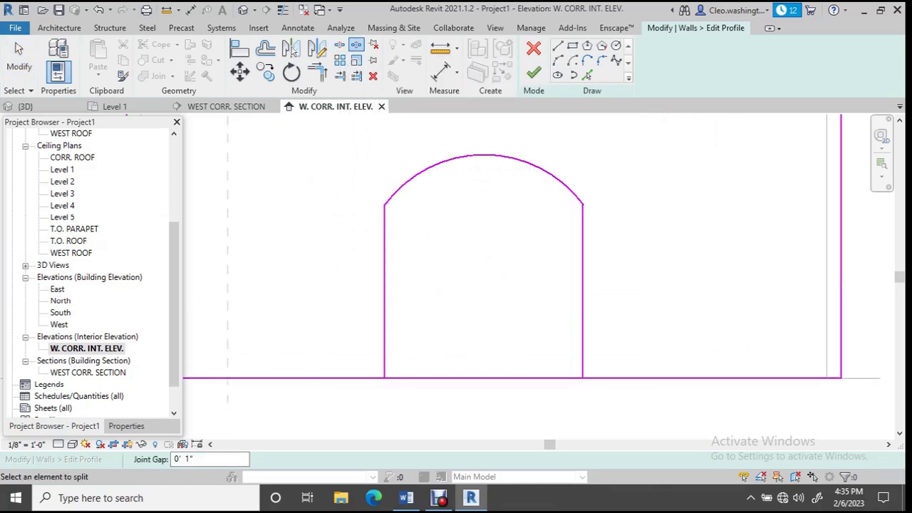
key("Escape")
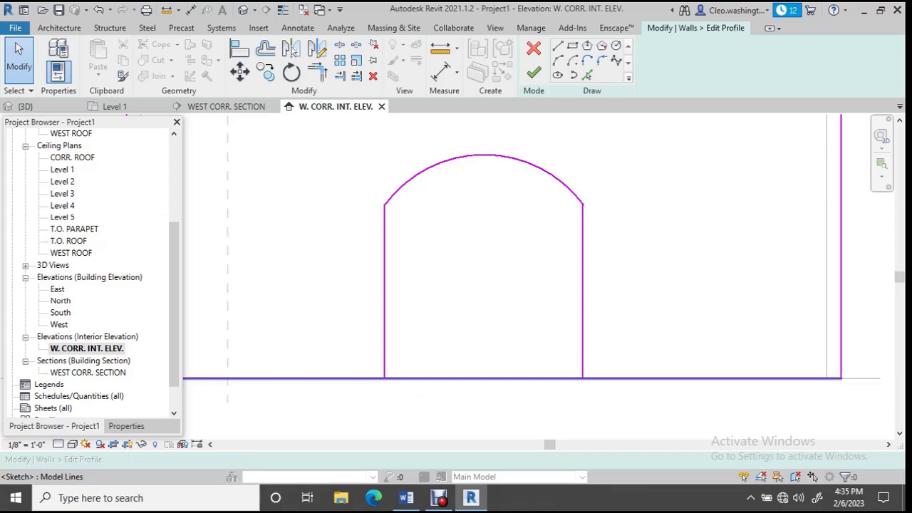
left_click(427, 379)
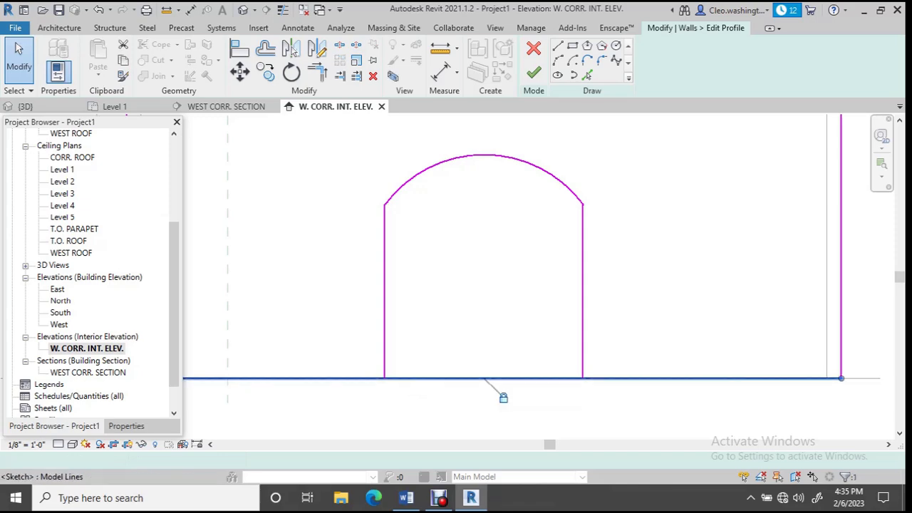
key("Escape")
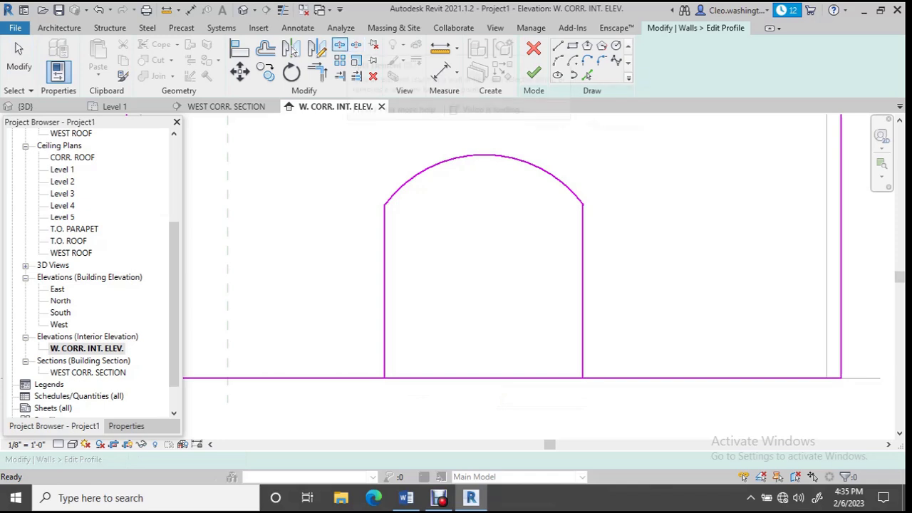
left_click(356, 45)
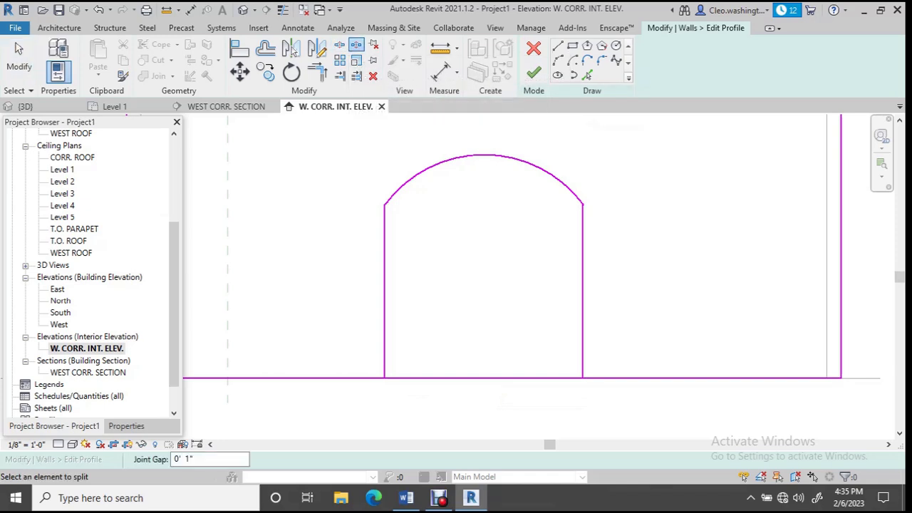
key("Escape")
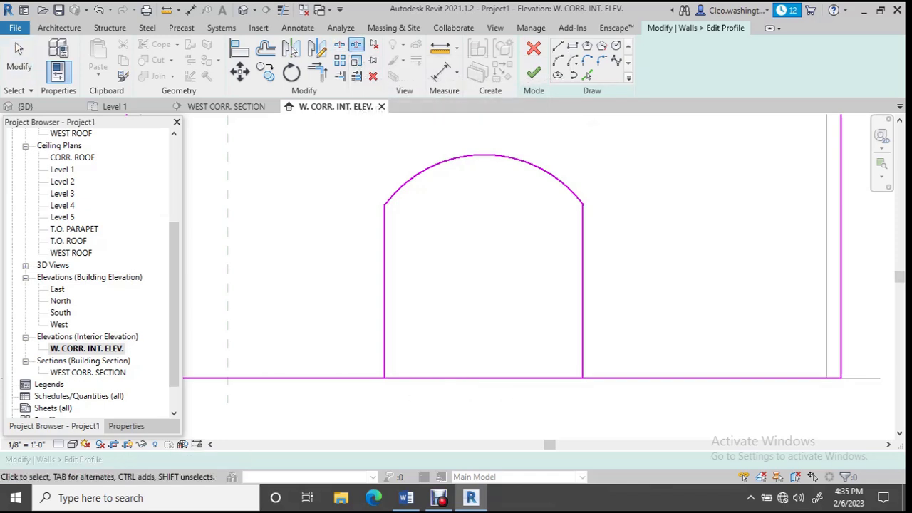
Split the profile's bottom edge at two points about 6' 6" apart between the doorway sides and delete the middle segment
left_click(340, 45)
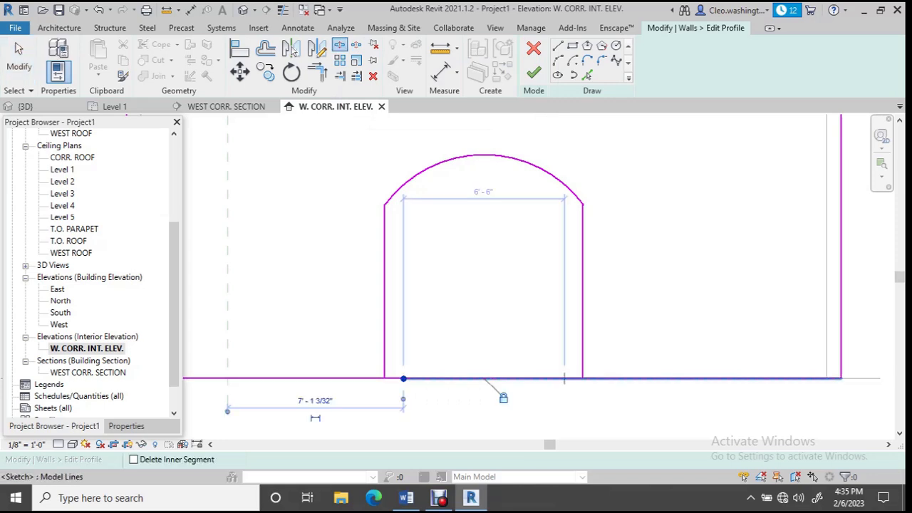
left_click(565, 379)
key("Escape")
left_click(485, 378)
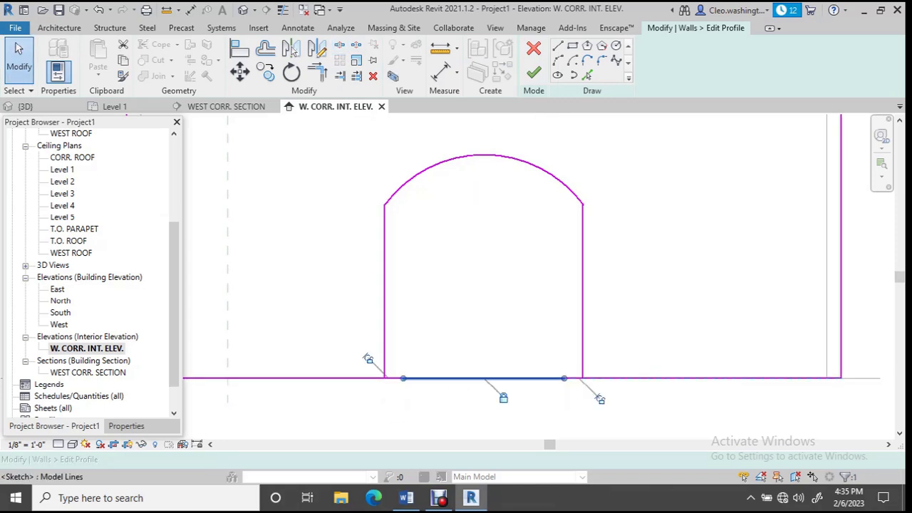
key("Delete")
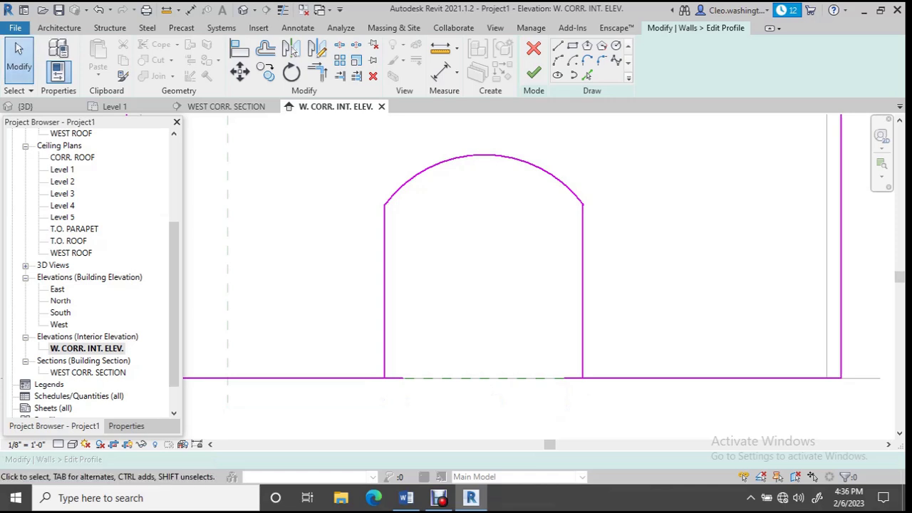
Trim both remaining bottom edge segments to corners with the doorway's vertical lines
key("t")
key("r")
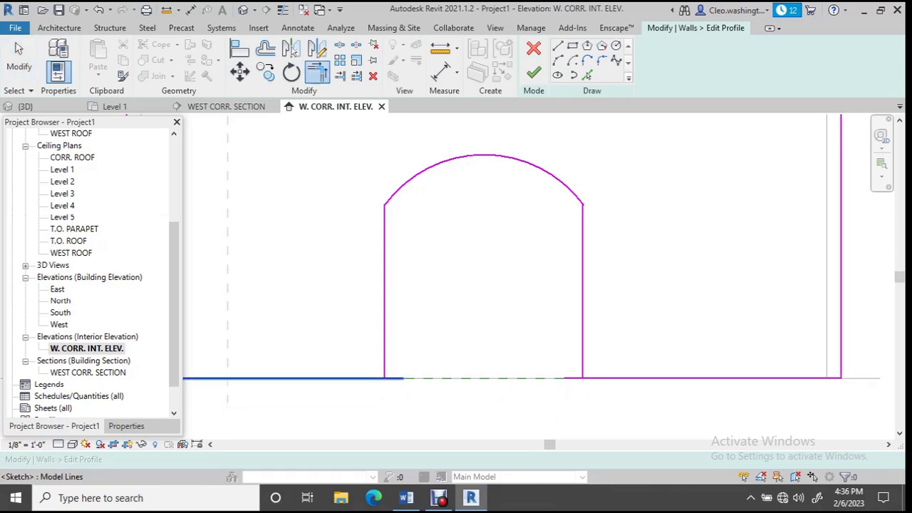
left_click(385, 341)
left_click(624, 378)
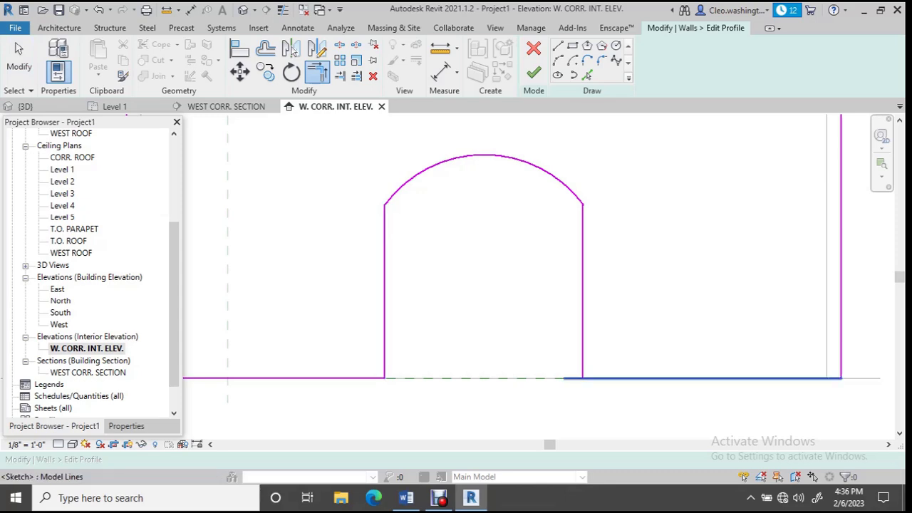
left_click(583, 293)
Finish the wall profile edit to apply the arched doorway opening
key("z")
key("f")
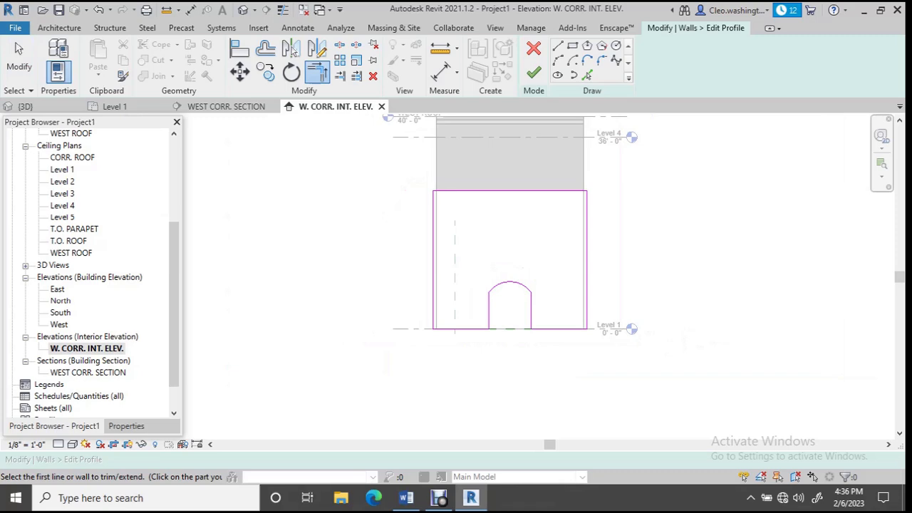
scroll(585, 182, "up", 3)
scroll(578, 183, "down", 2)
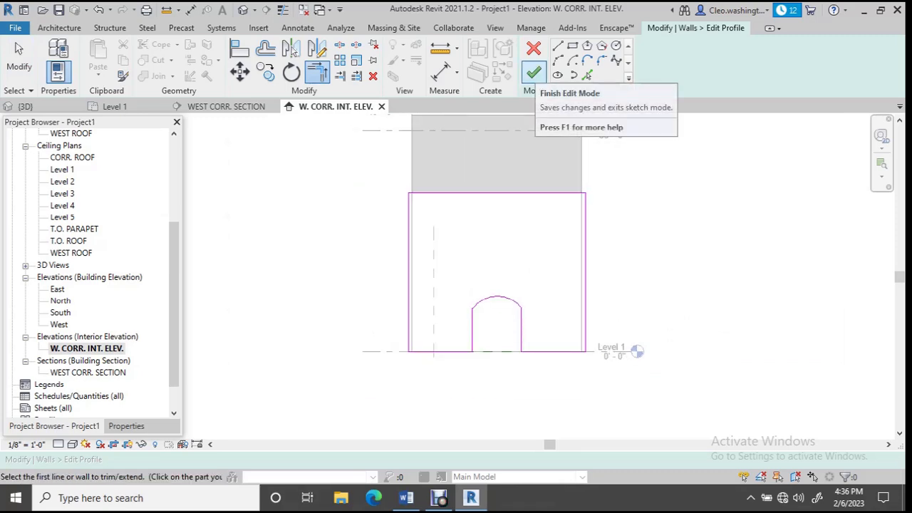
left_click(534, 72)
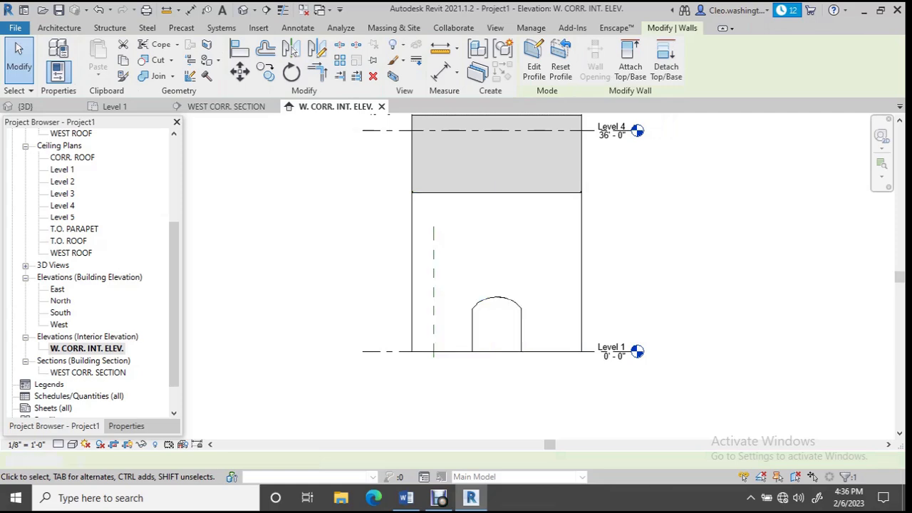
Lower the upper boundary of the interior elevation's crop region to the top of the partition wall
scroll(459, 352, "up", 1)
scroll(492, 308, "down", 1)
scroll(548, 235, "up", 2)
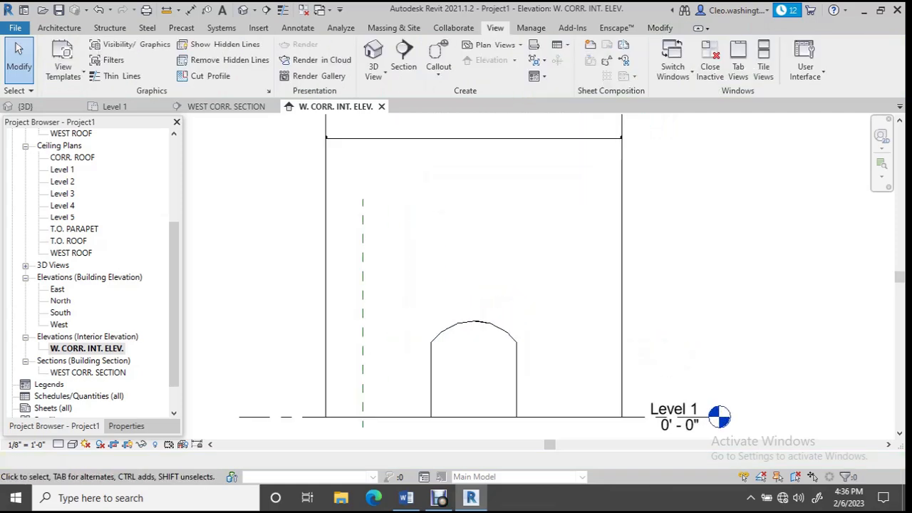
scroll(541, 315, "down", 2)
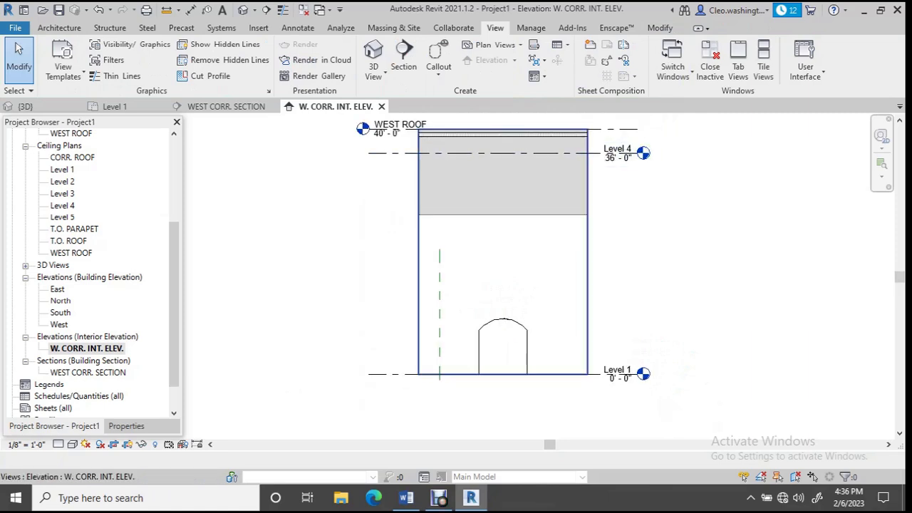
left_click(588, 207)
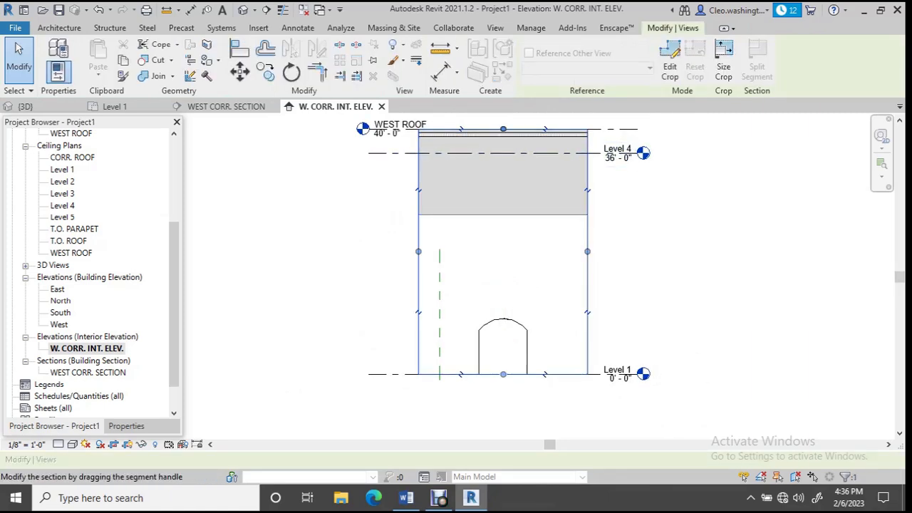
left_click_drag(504, 129, 503, 216)
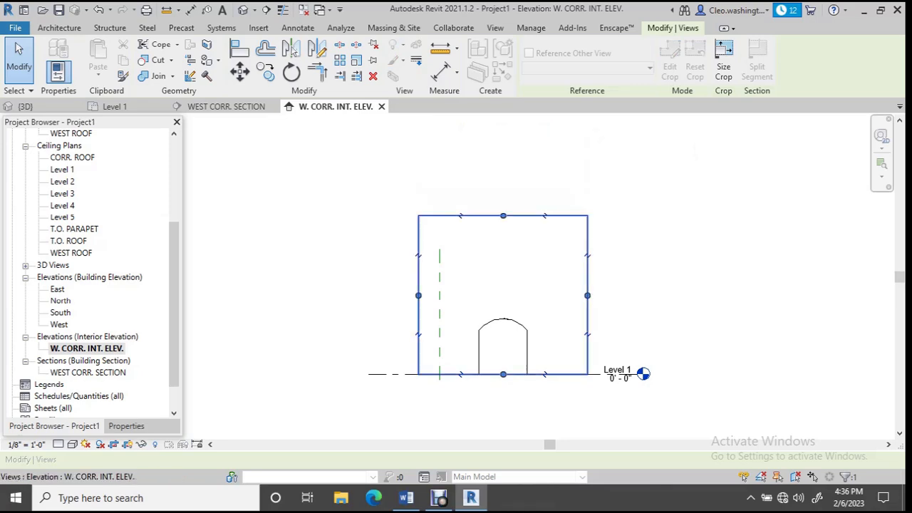
key("Escape")
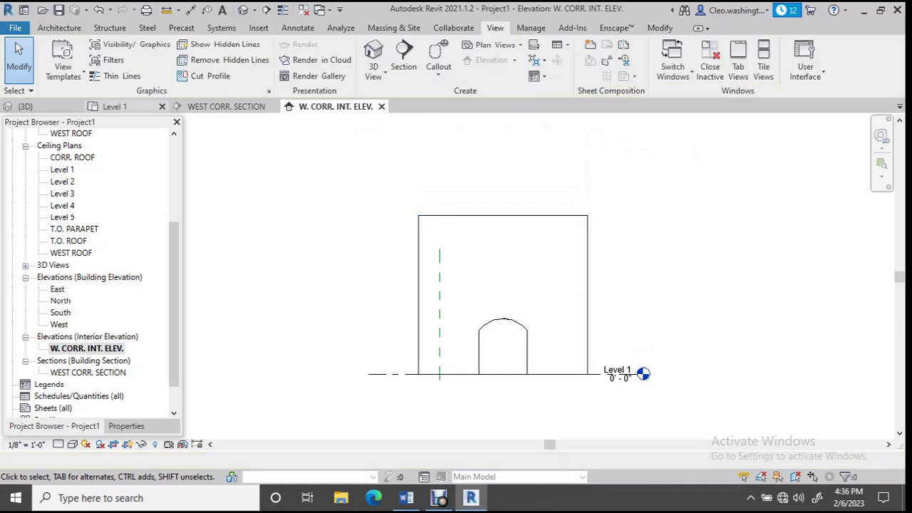
Examine the corridor's arched doorway from several sides in the 3D view and return to the Level 1 floor plan
left_click(25, 106)
scroll(492, 240, "up", 2)
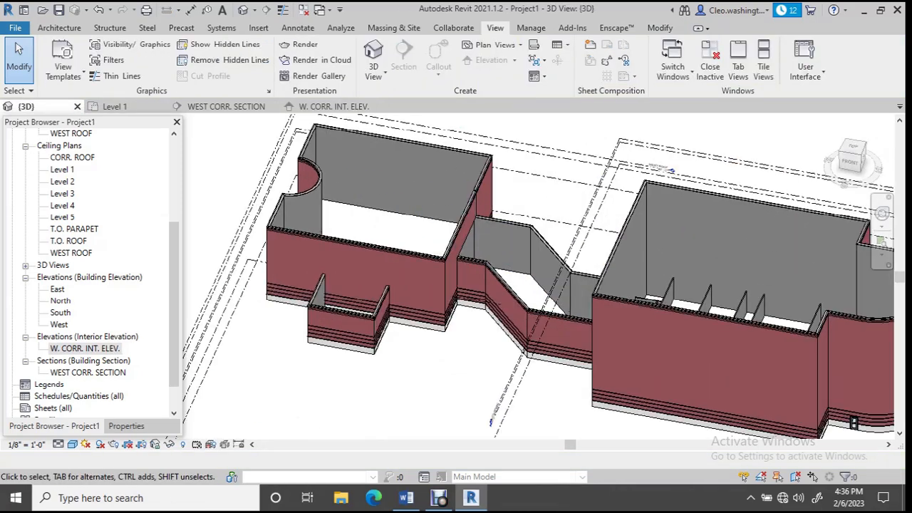
scroll(554, 300, "down", 1)
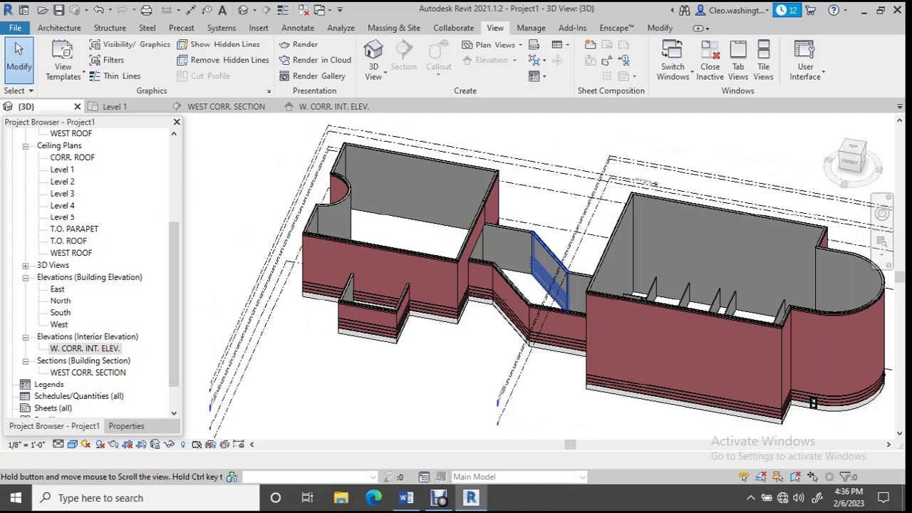
middle_click_drag(553, 300, 472, 303, "shift")
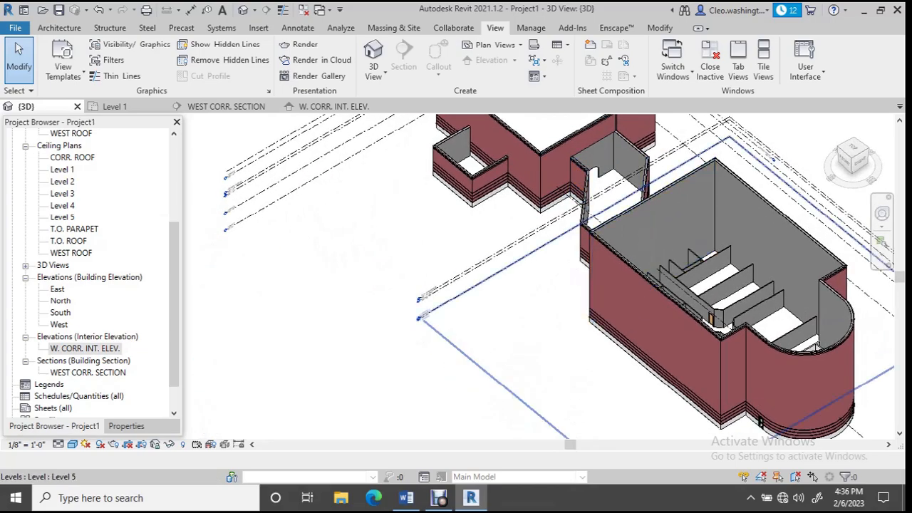
middle_click_drag(616, 216, 598, 217, "shift")
scroll(605, 184, "up", 1)
scroll(622, 174, "up", 1)
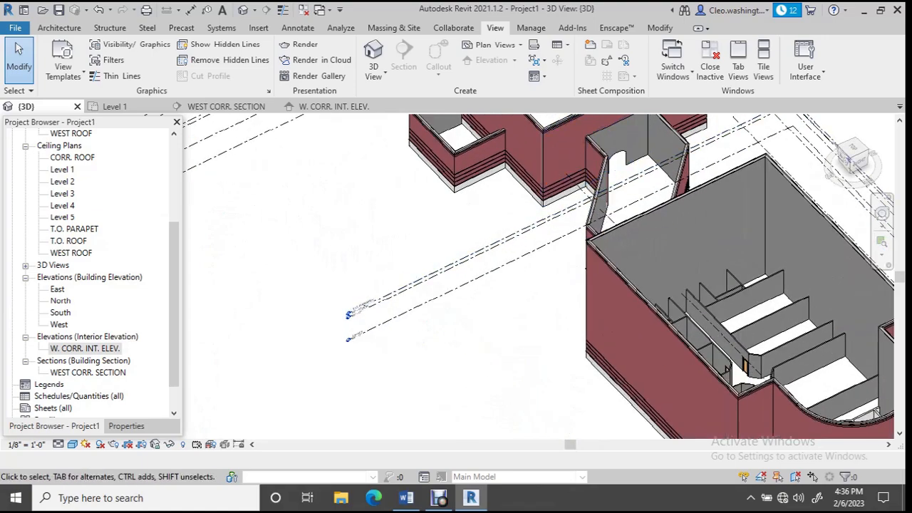
middle_click_drag(524, 239, 620, 246, "shift")
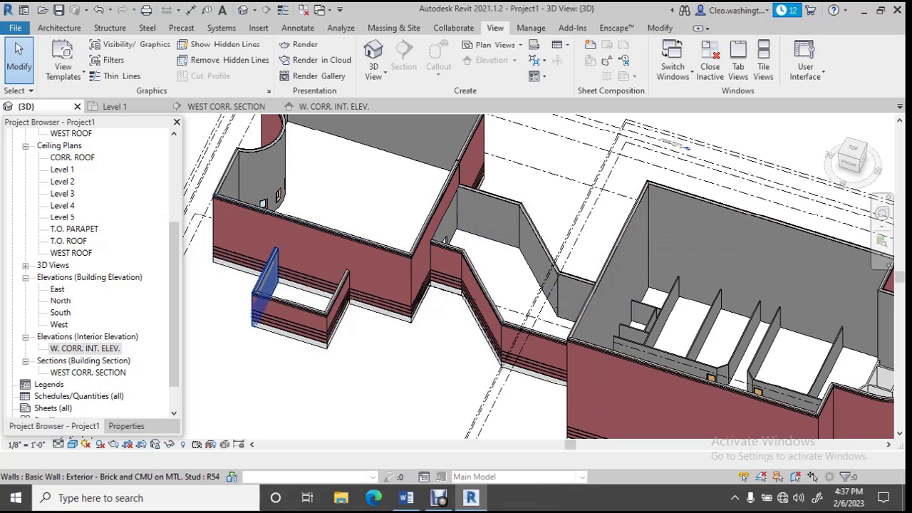
left_click(114, 107)
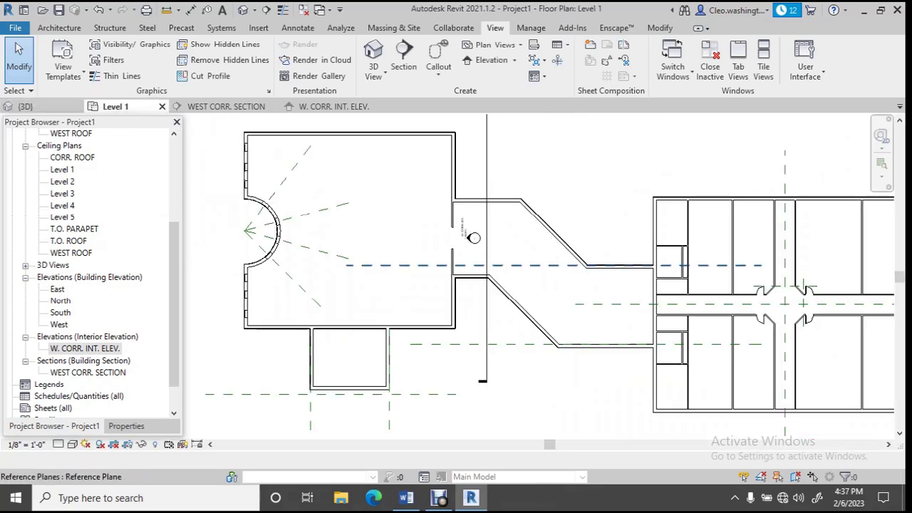
Place a section line running east to west through the small projecting south room and flip it to look north
middle_click_drag(493, 265, 535, 255)
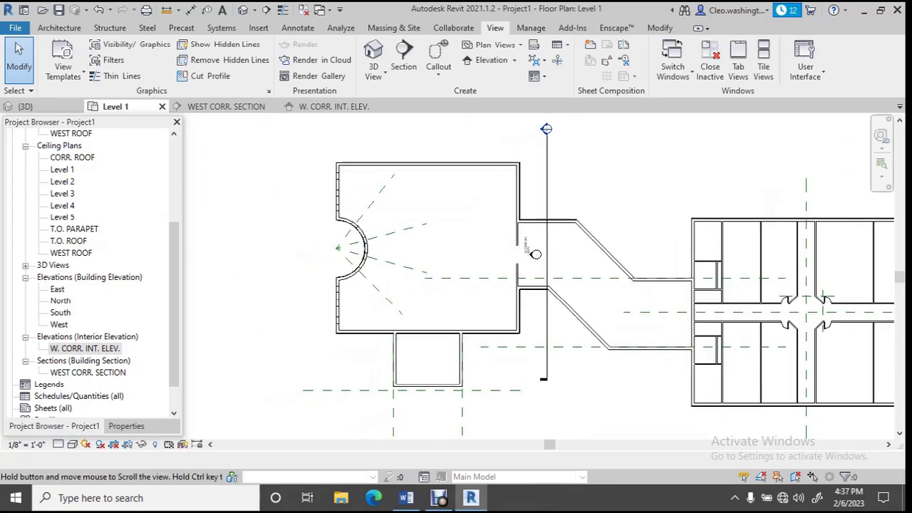
left_click(403, 57)
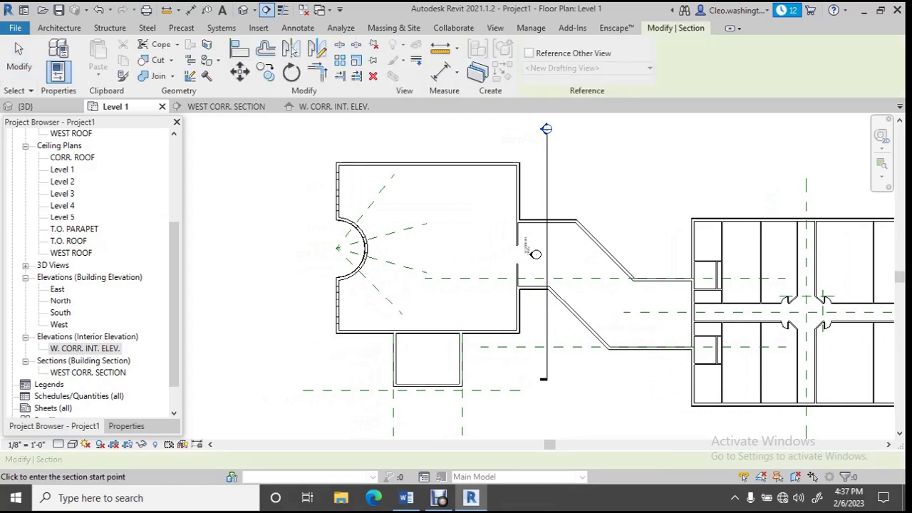
scroll(466, 370, "up", 3)
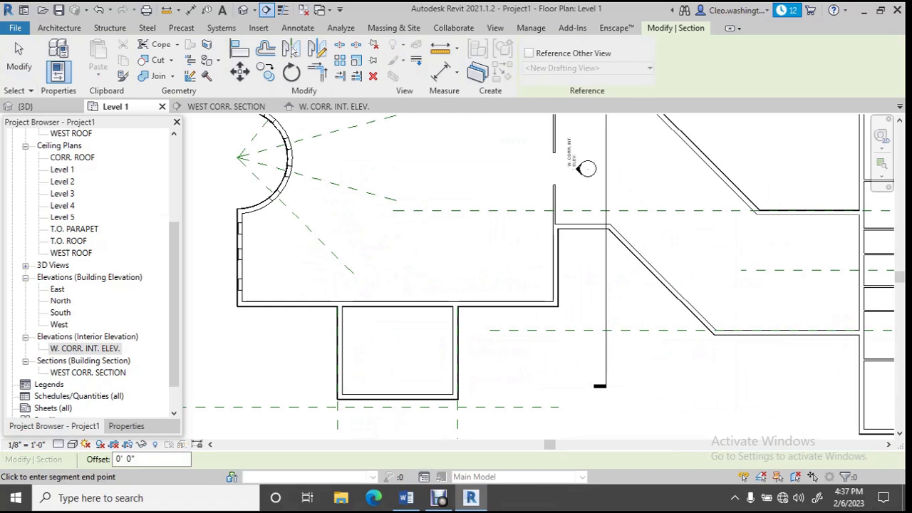
left_click(590, 365)
left_click(219, 366)
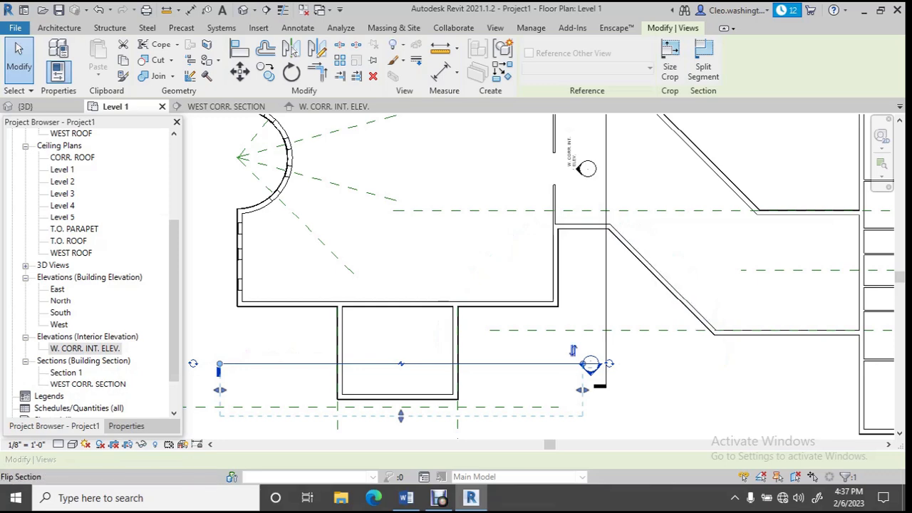
left_click(574, 350)
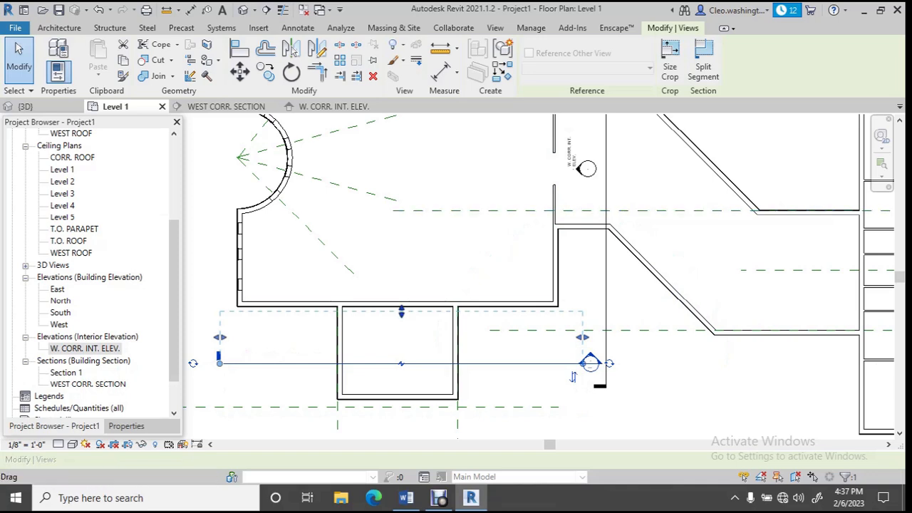
Extend the new section's far clip boundary northward beyond the large room's south wall
left_click_drag(401, 311, 401, 265)
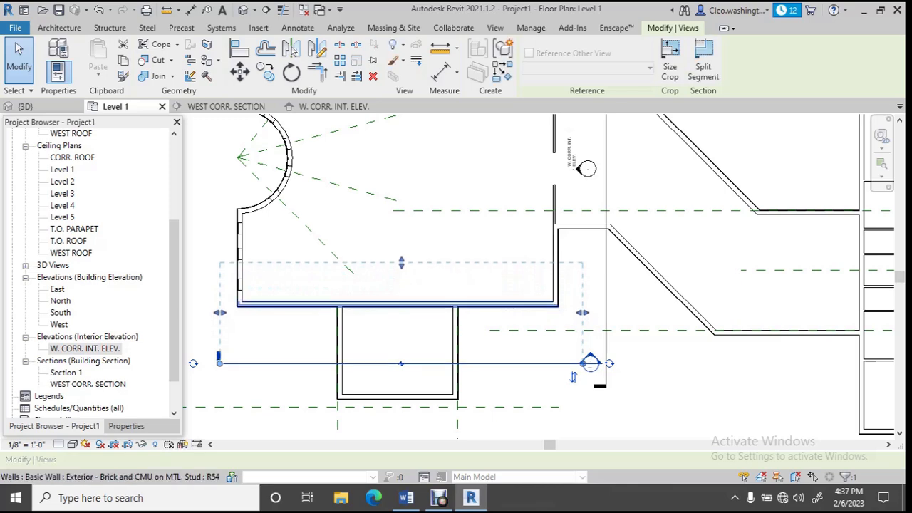
left_click(397, 306)
key("Escape")
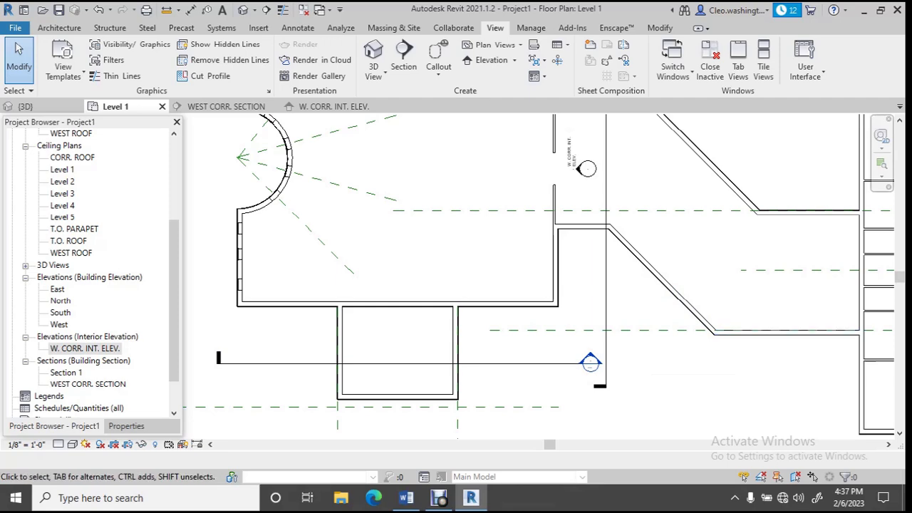
Open the new section view and examine the brick exterior wall and the cut side walls of the projecting room
double_click(588, 362)
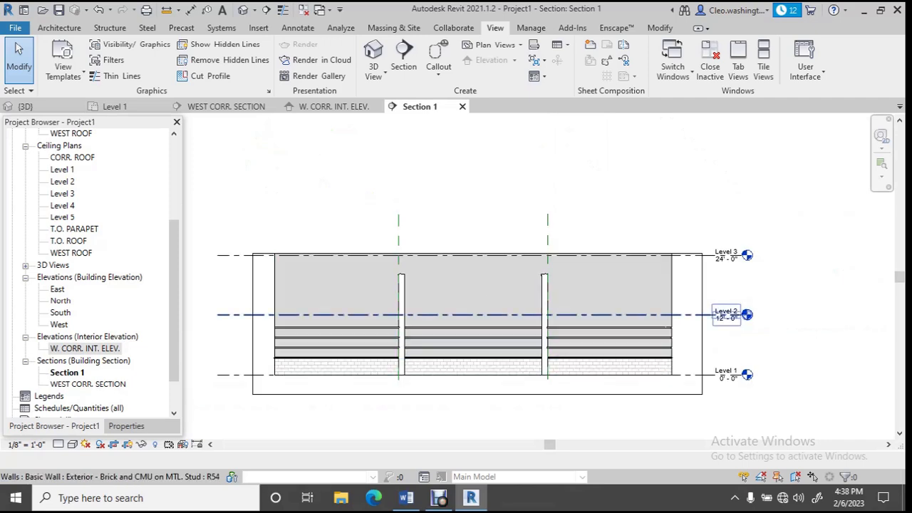
scroll(499, 276, "up", 3)
scroll(520, 289, "down", 3)
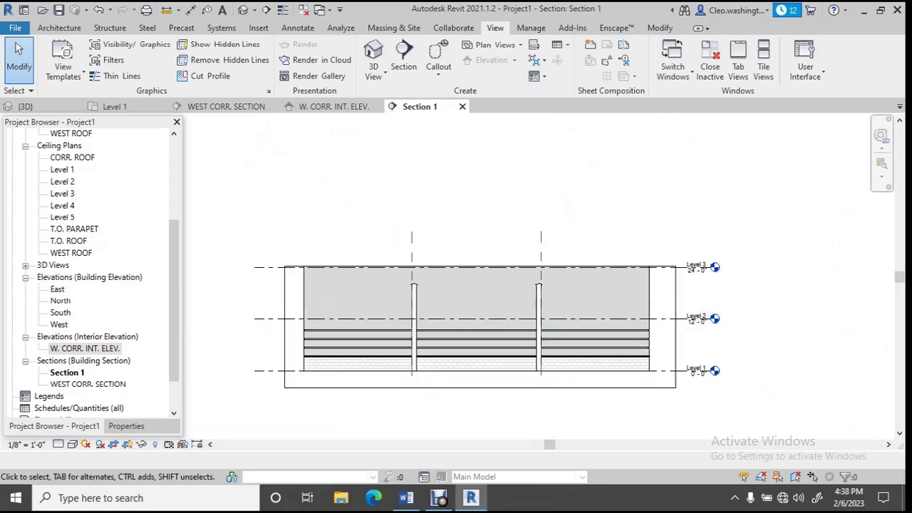
scroll(408, 321, "up", 1)
scroll(413, 314, "up", 2)
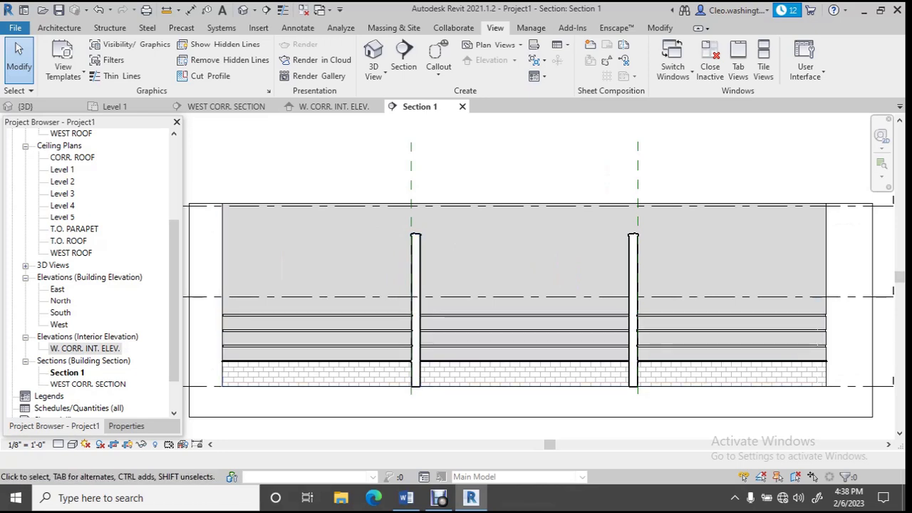
scroll(589, 284, "up", 1)
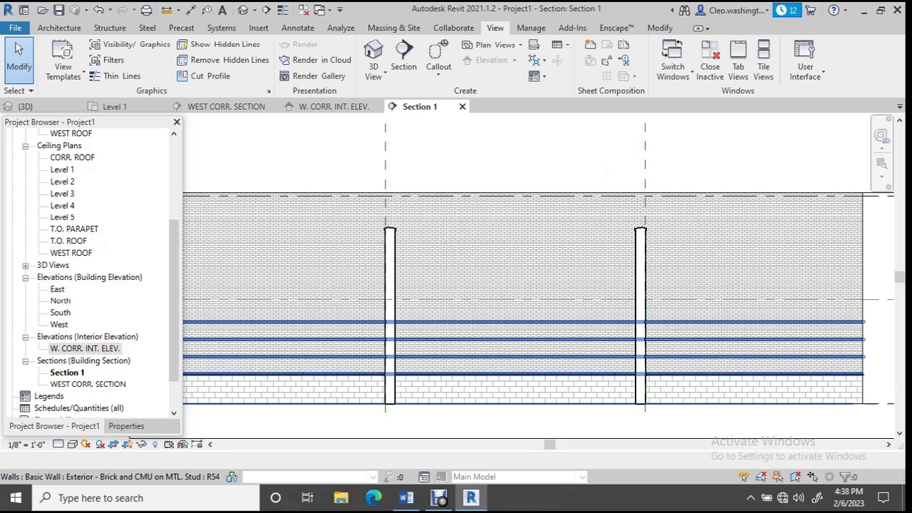
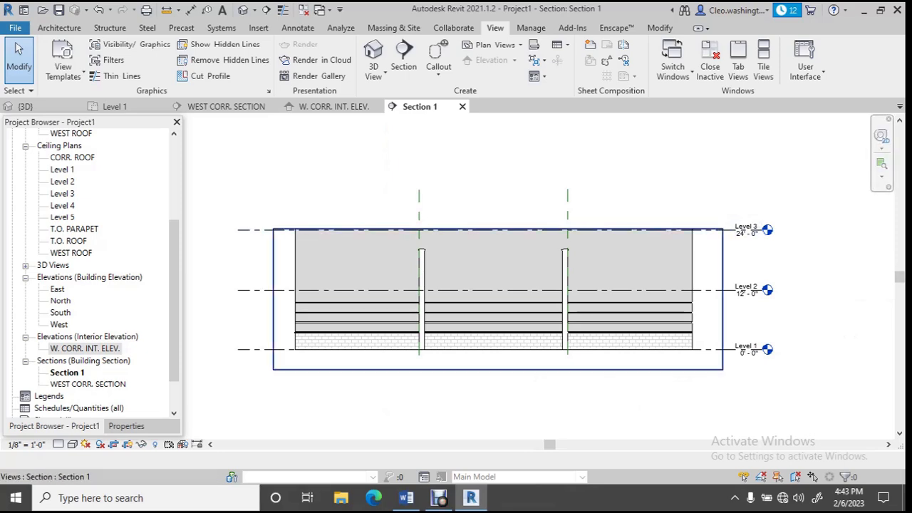
scroll(584, 275, "up", 3)
scroll(641, 278, "down", 4)
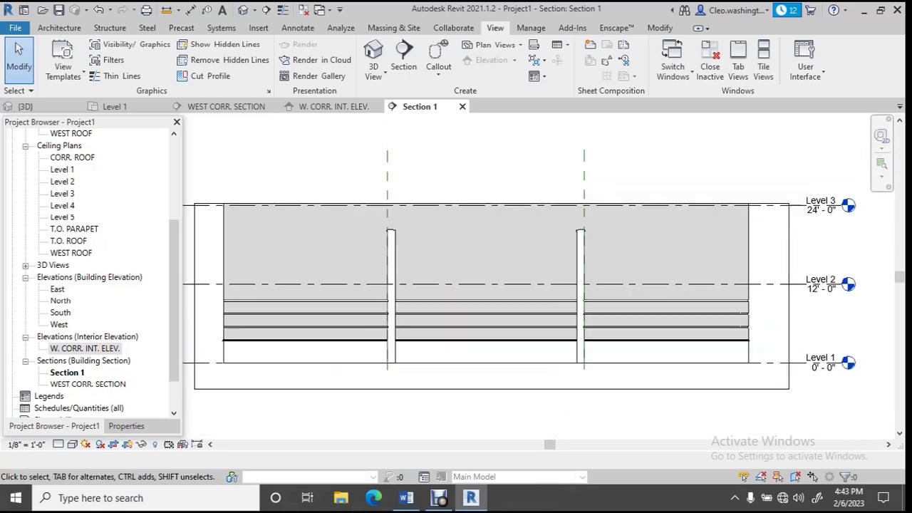
scroll(641, 286, "up", 2)
scroll(649, 254, "down", 1)
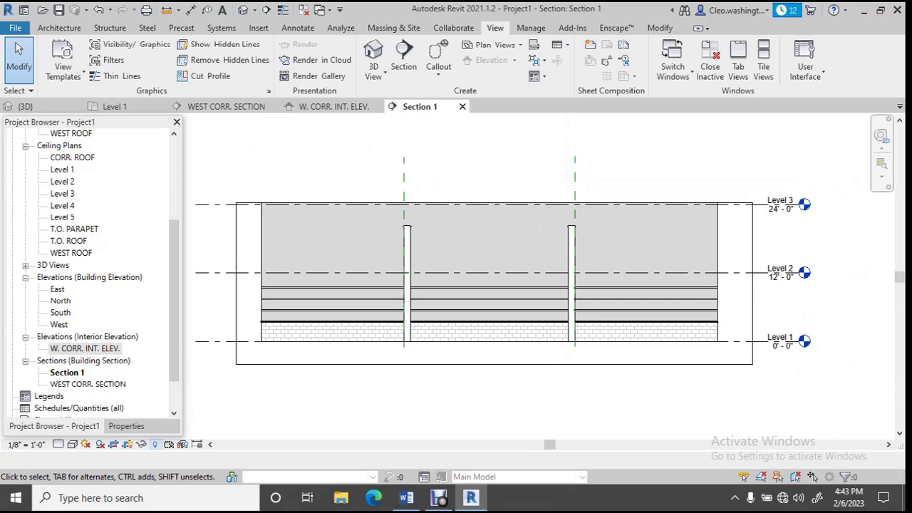
Reveal the hidden elements in the section to check for anything missing, and return to the normal display
key("Escape")
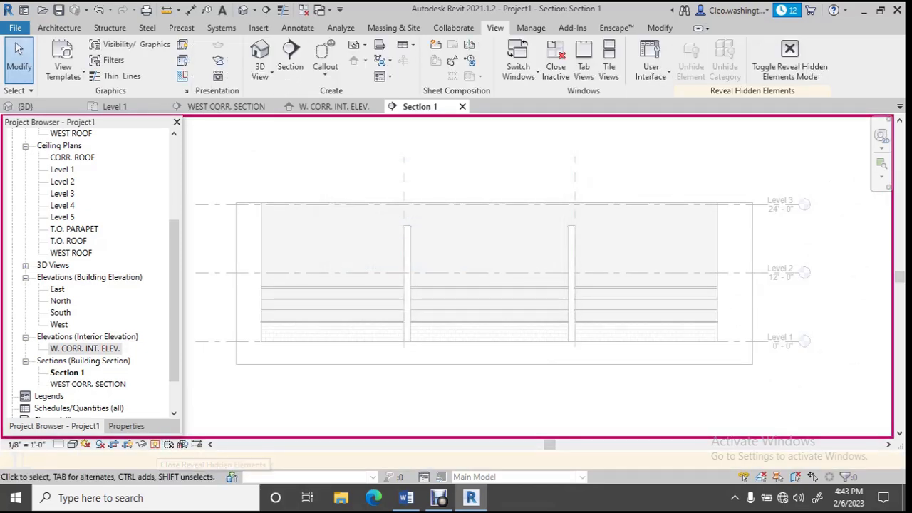
scroll(744, 264, "down", 1)
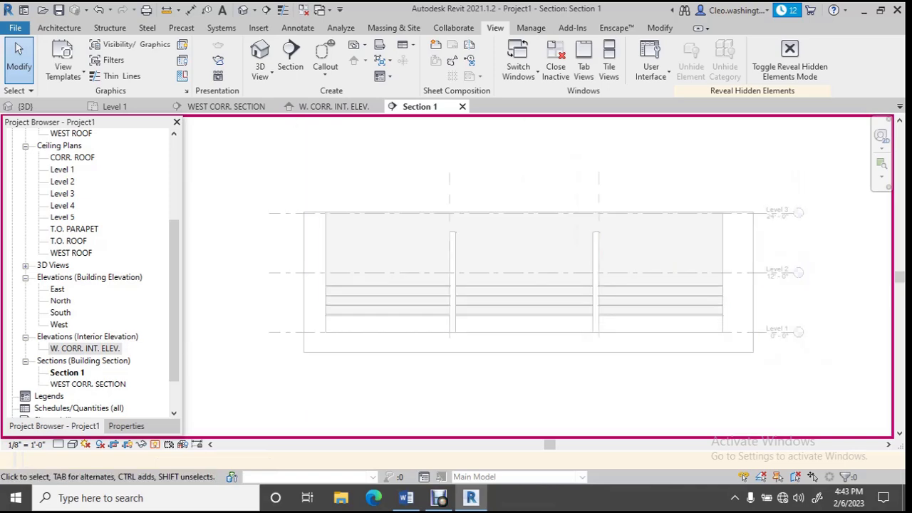
key("r")
key("h")
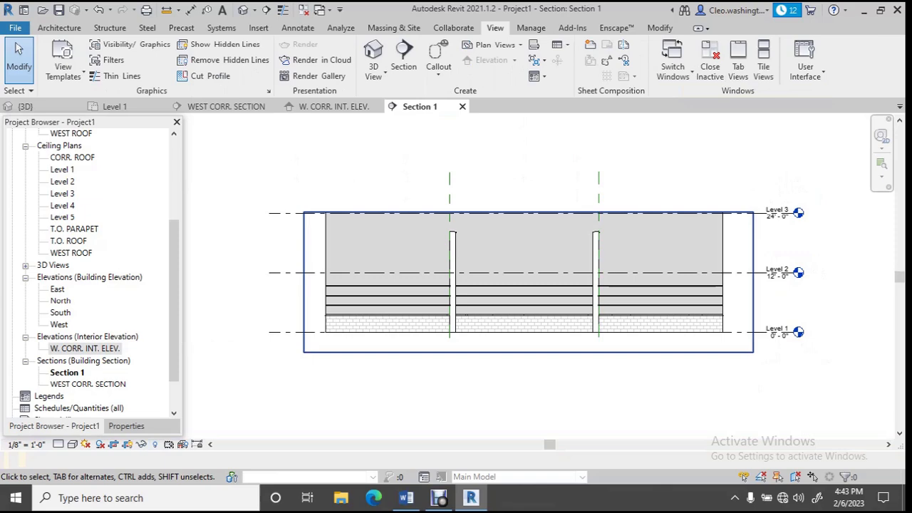
Open the profile of the large room's south brick exterior wall for editing in the section view
scroll(446, 277, "up", 2)
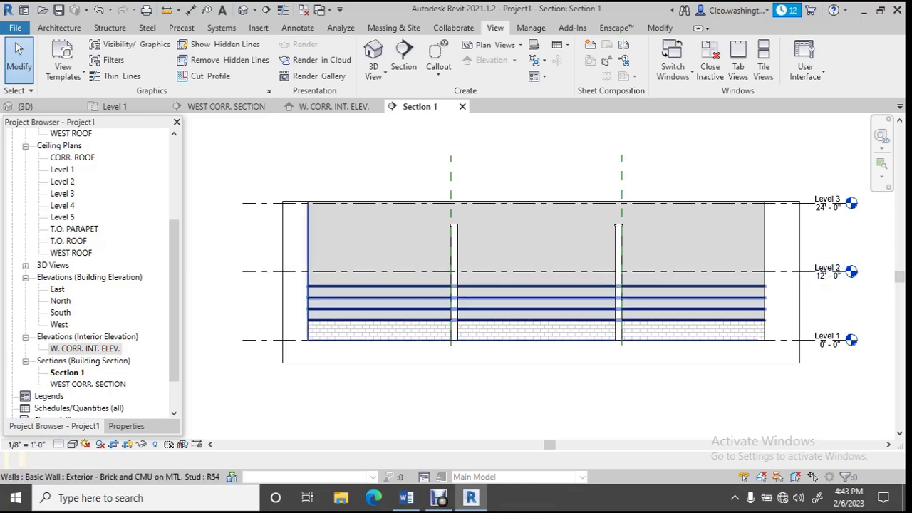
scroll(632, 325, "up", 1)
scroll(513, 298, "down", 1)
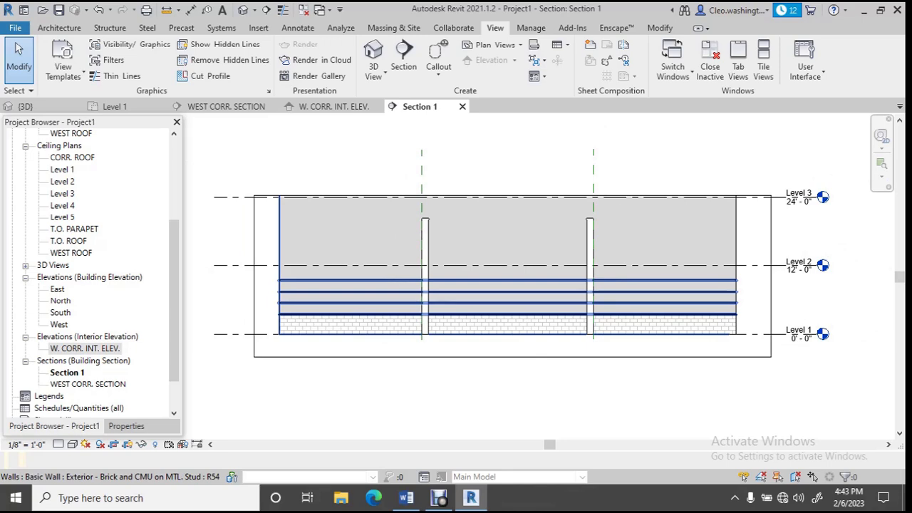
scroll(514, 312, "up", 1)
left_click(514, 312)
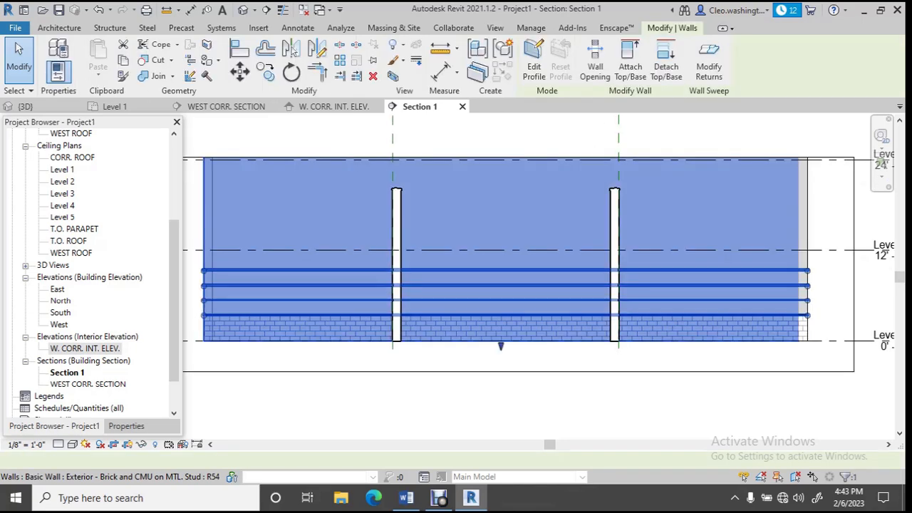
scroll(512, 264, "up", 1)
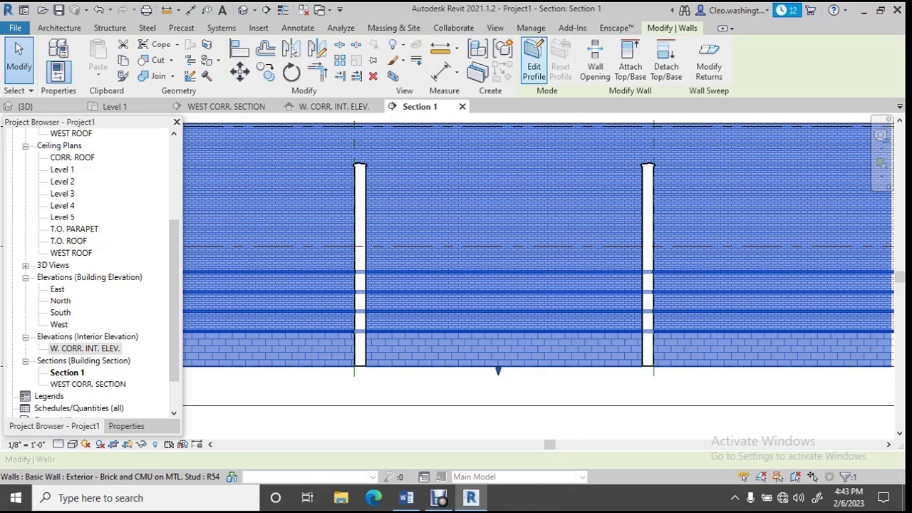
left_click(534, 63)
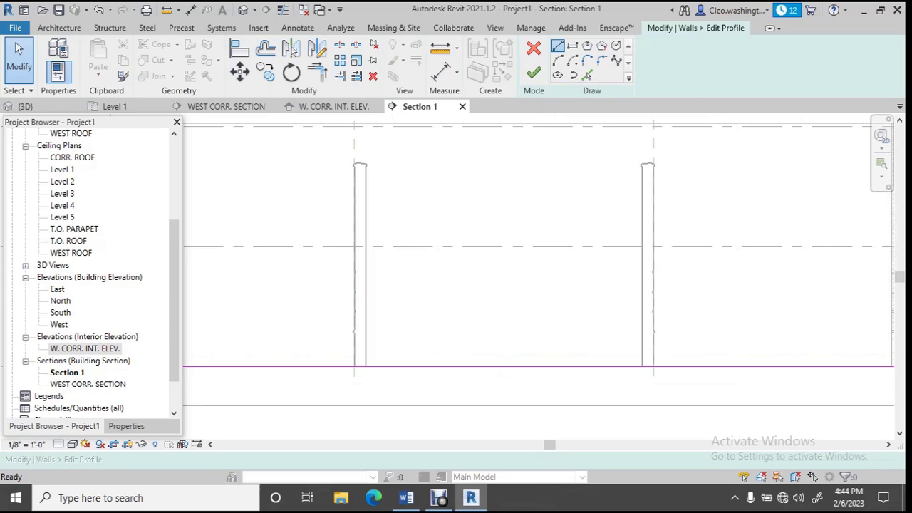
Sketch the sides and top of a rectangular opening 18'-6" high from Level 1, spanning between the projecting room's inner wall faces
scroll(362, 360, "up", 3)
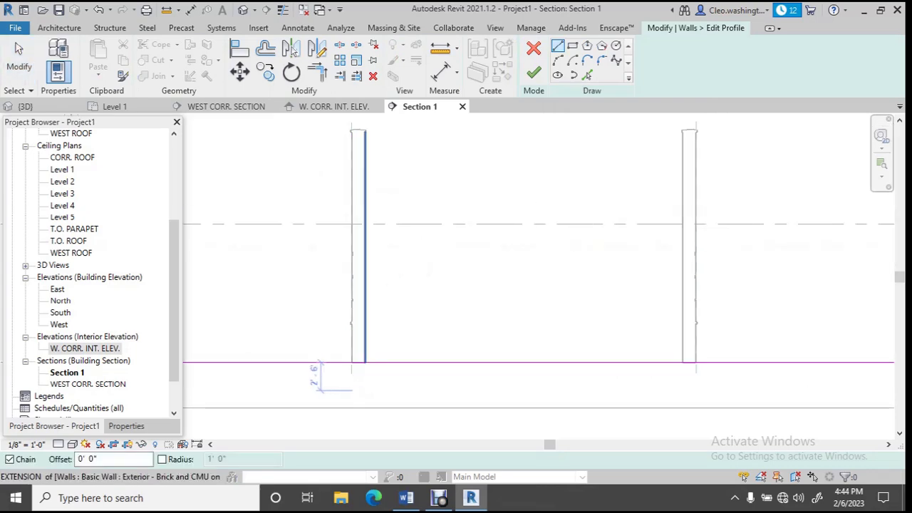
left_click(363, 358)
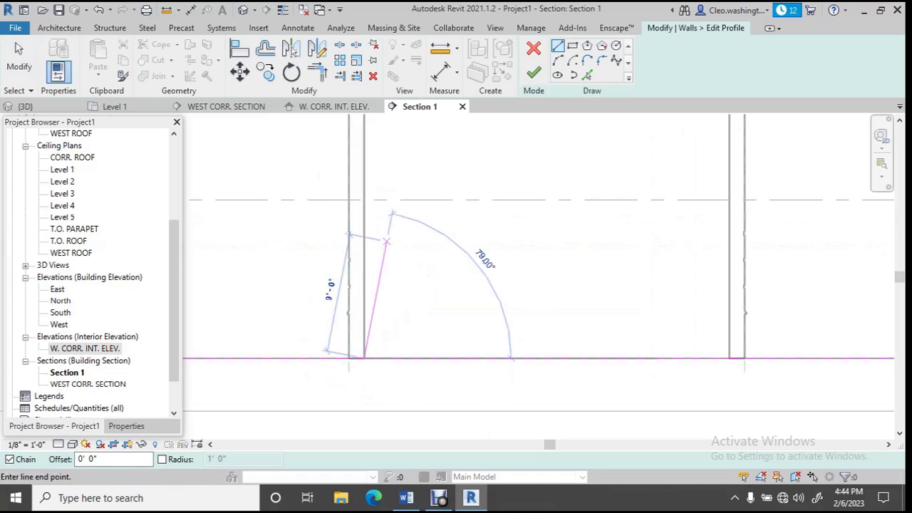
scroll(378, 235, "down", 2)
scroll(366, 187, "up", 1)
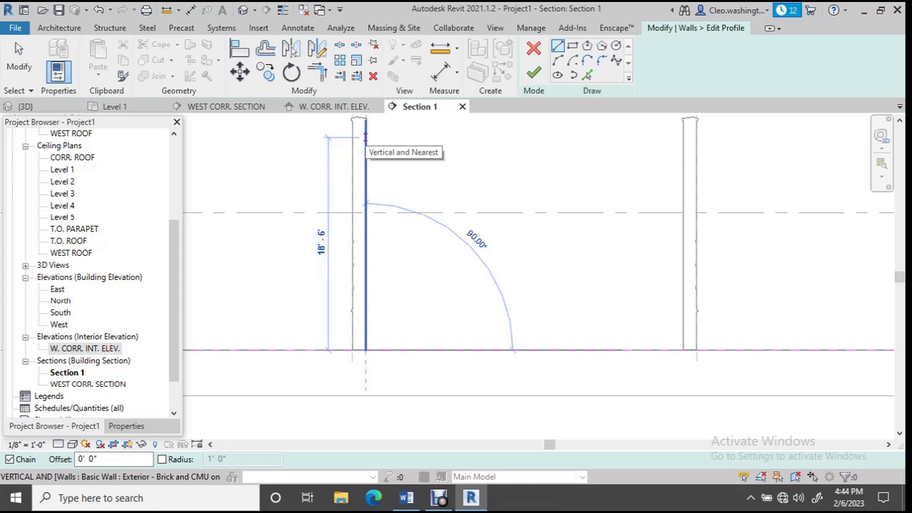
left_click(365, 137)
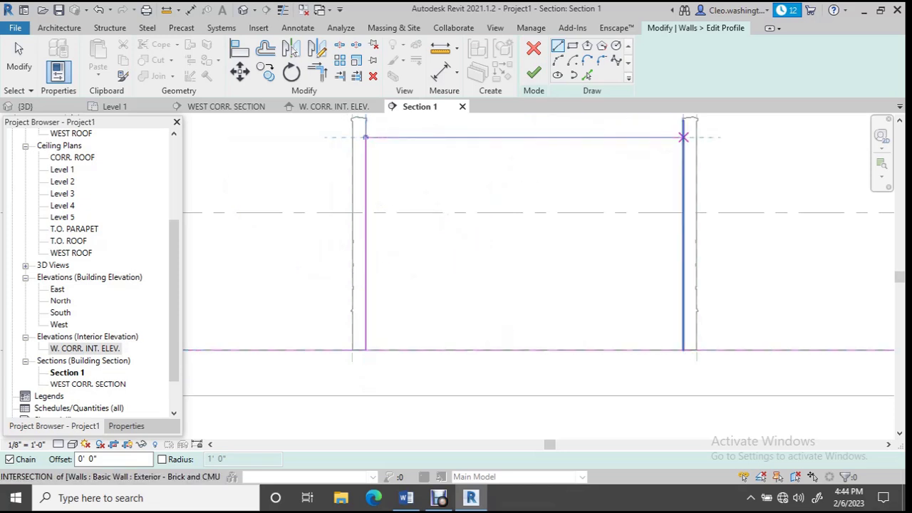
left_click(683, 137)
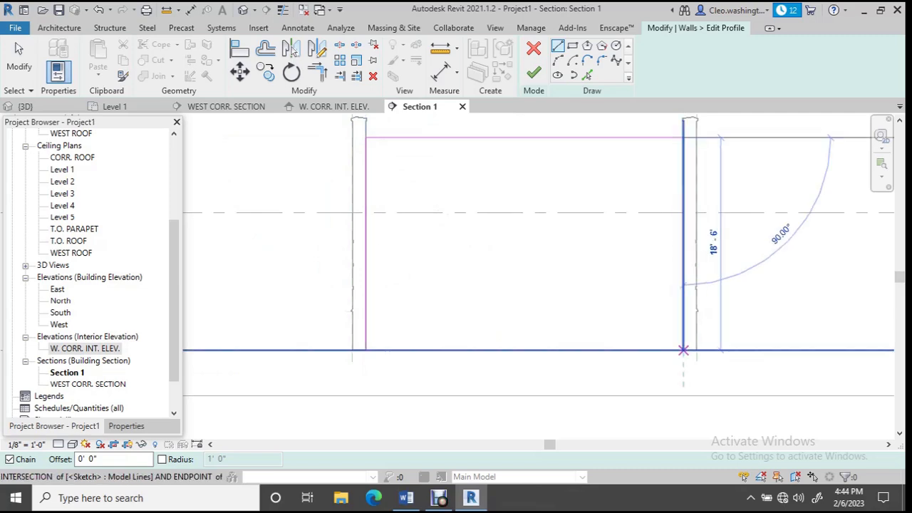
left_click(683, 350)
key("Escape")
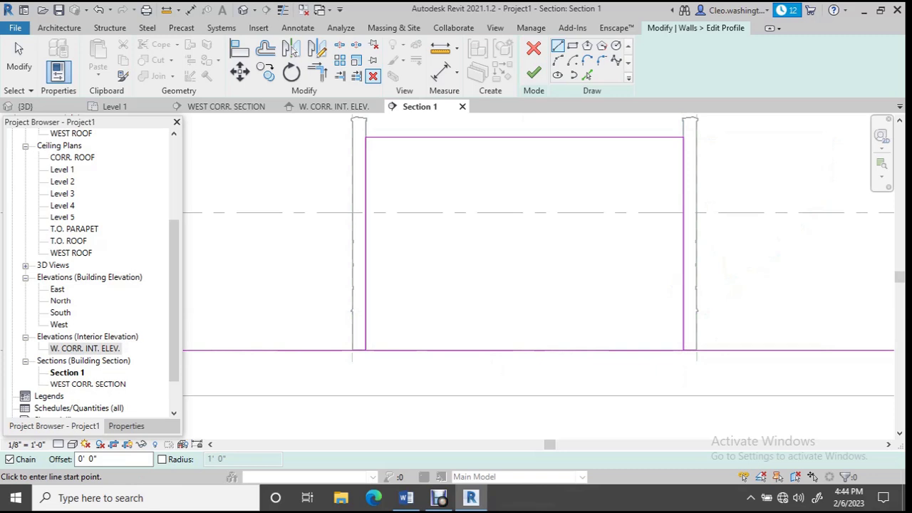
Split the wall profile's bottom edge at two points inside the opening and delete the middle segment
left_click(339, 44)
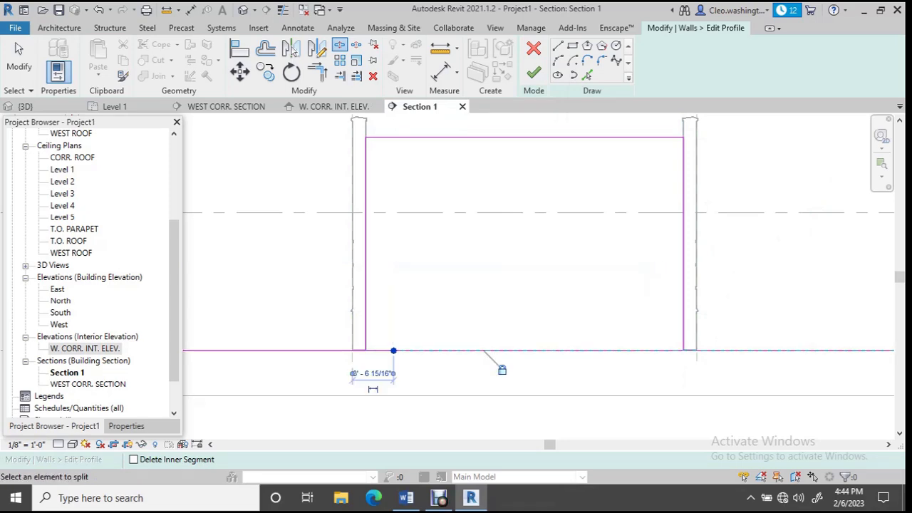
left_click(393, 351)
left_click(652, 350)
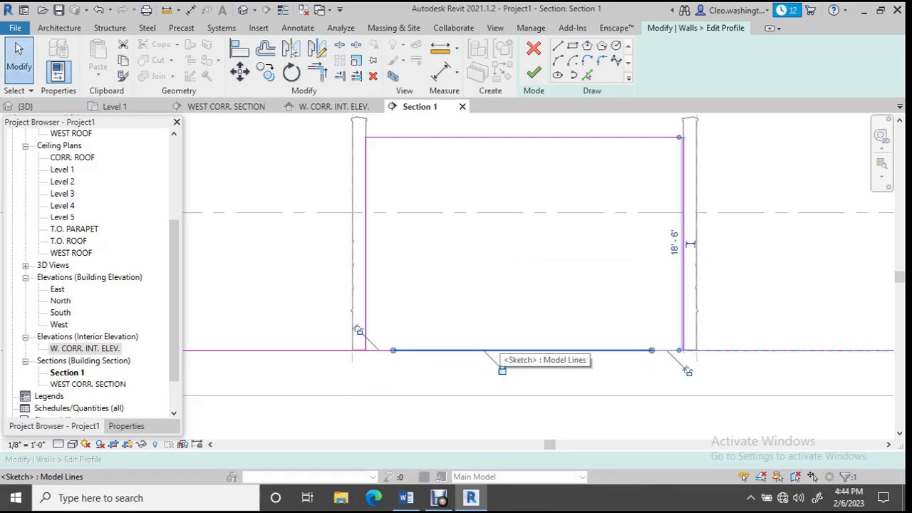
key("Delete")
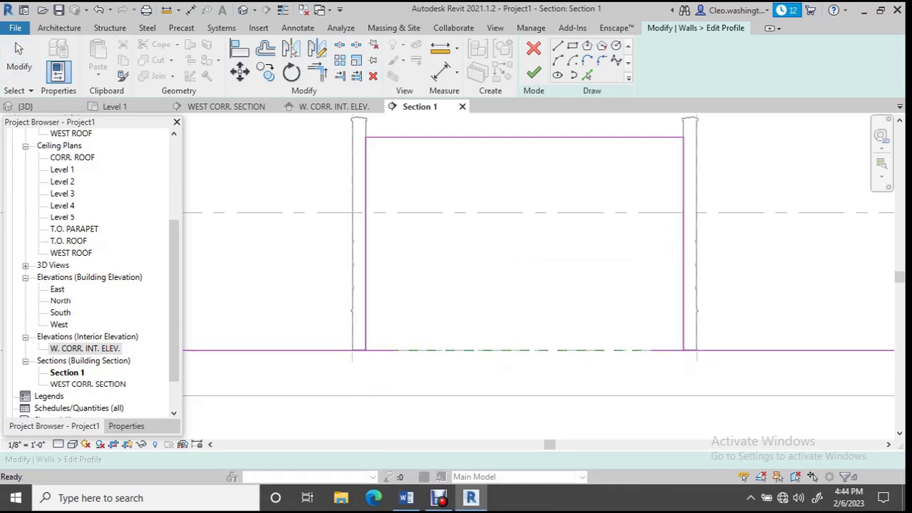
Trim the two leftover bottom edge segments of the south wall profile to corners with the rectangular opening's sides
scroll(333, 343, "up", 5)
key("t")
key("r")
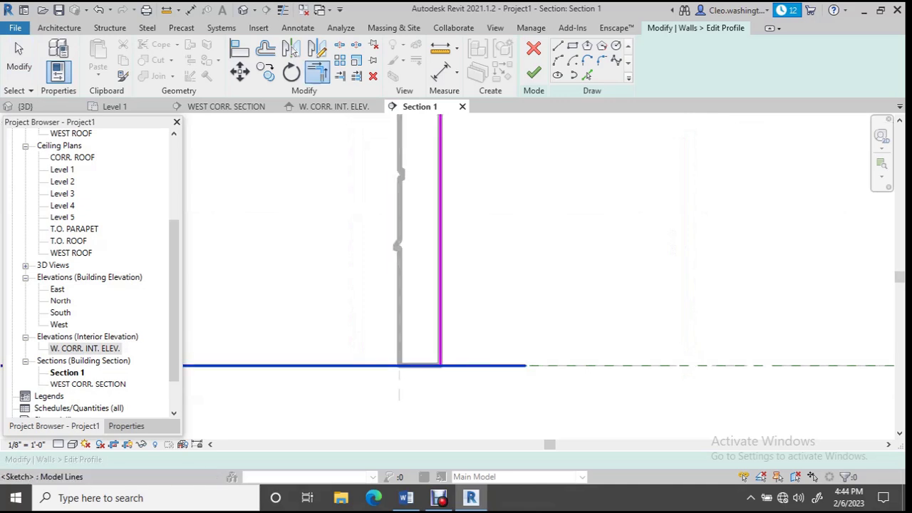
left_click(442, 329)
scroll(541, 330, "down", 5)
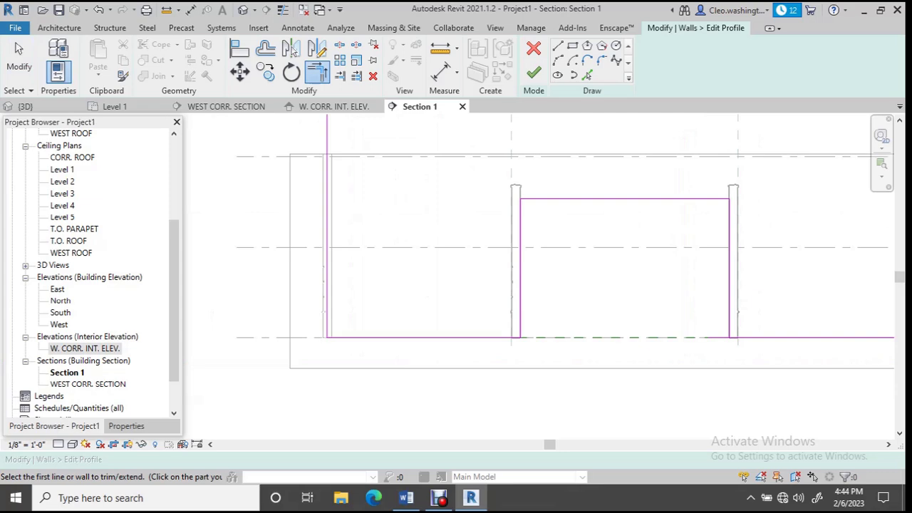
scroll(754, 343, "up", 3)
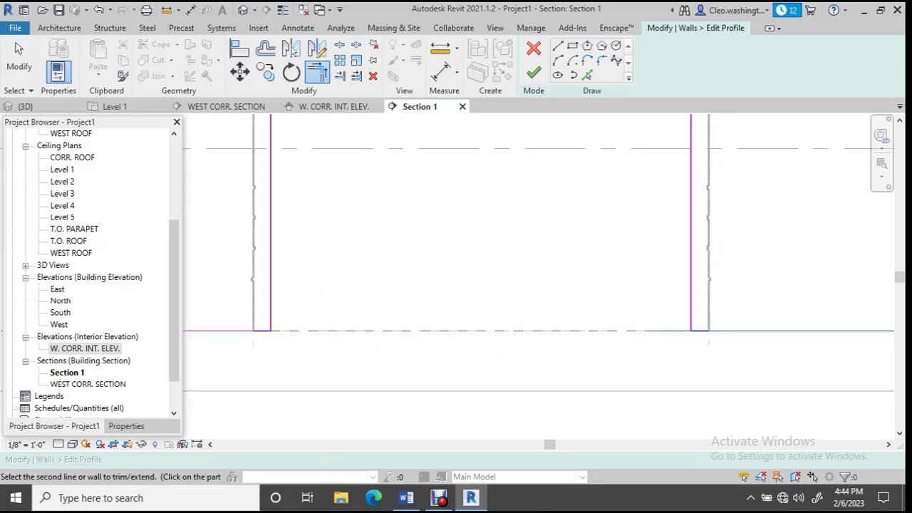
scroll(663, 234, "down", 5)
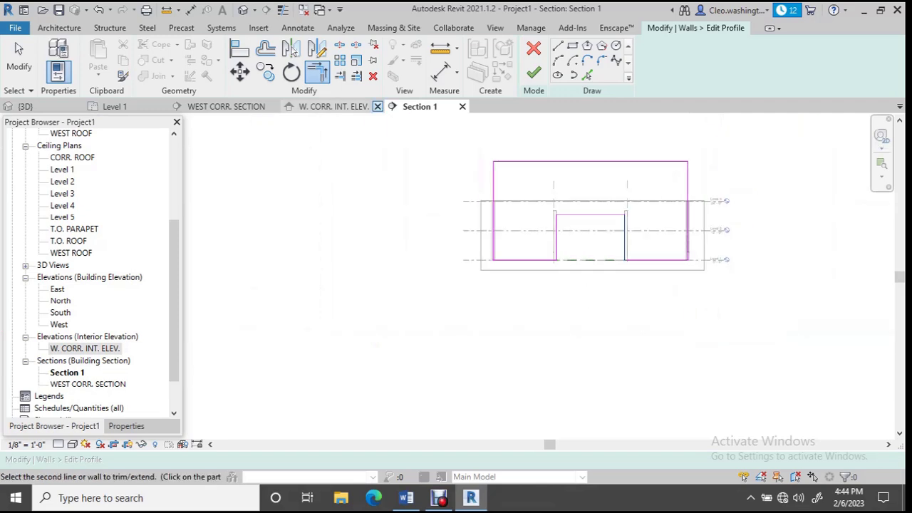
Finish the south wall's profile edit and extend the section view's crop boundary upward past the WEST ROOF level
left_click(533, 73)
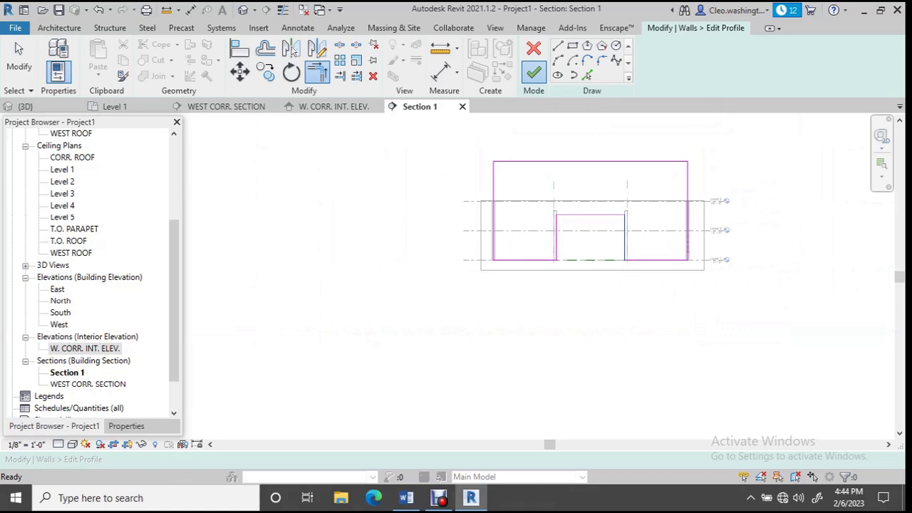
scroll(535, 227, "down", 1)
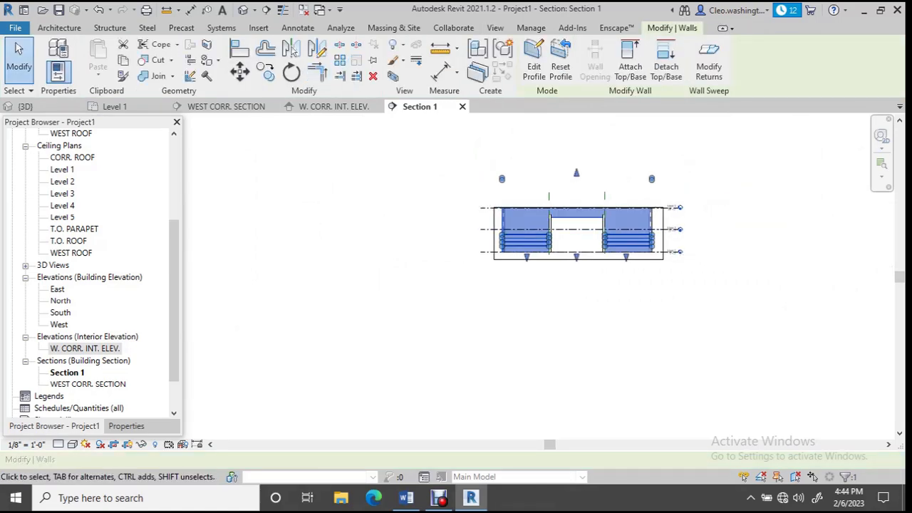
scroll(646, 182, "up", 3)
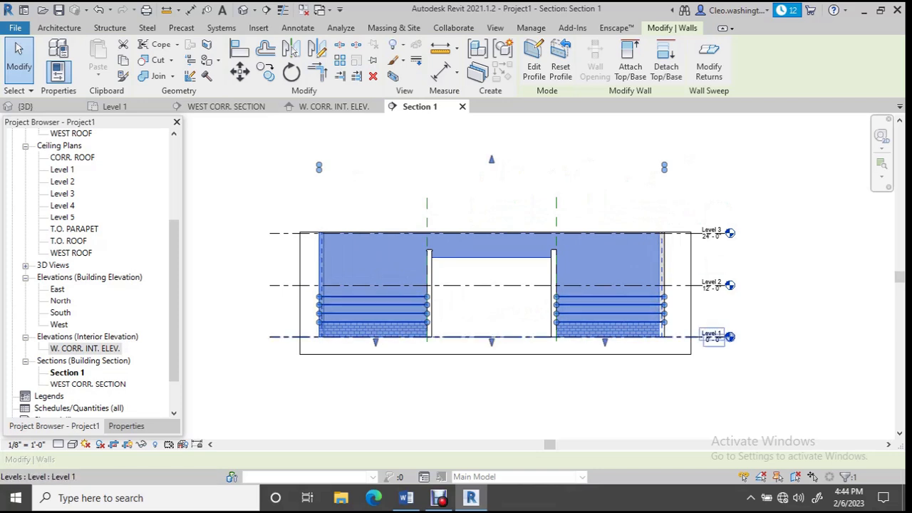
left_click(596, 354)
left_click_drag(495, 233, 496, 149)
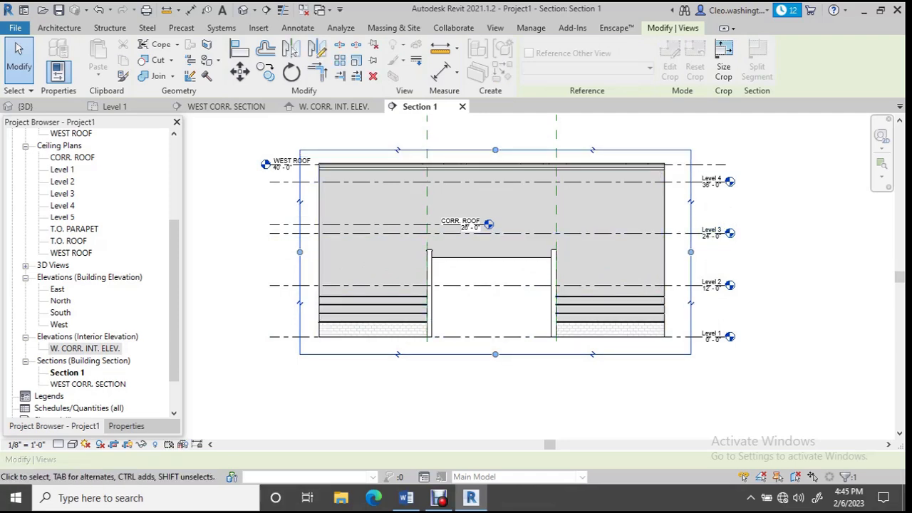
key("Escape")
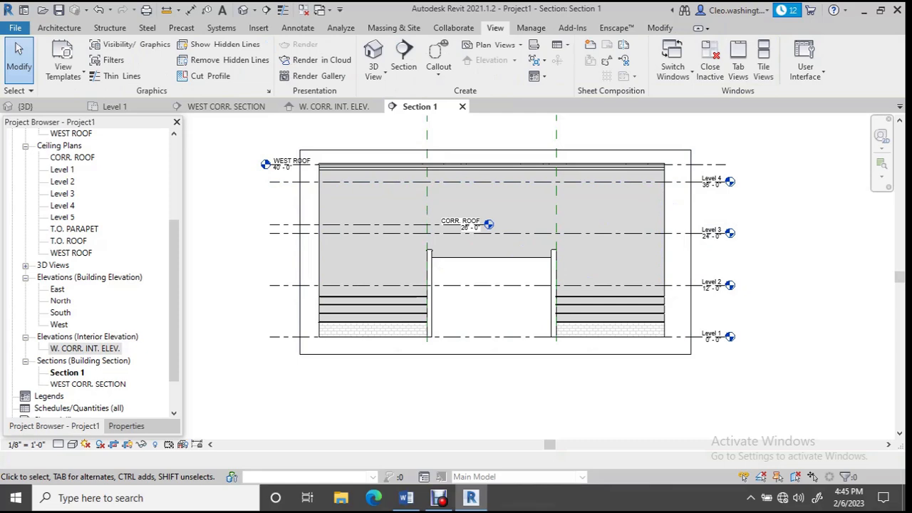
Inspect the large room's south wall opening and the whole building in the 3D view
left_click(25, 106)
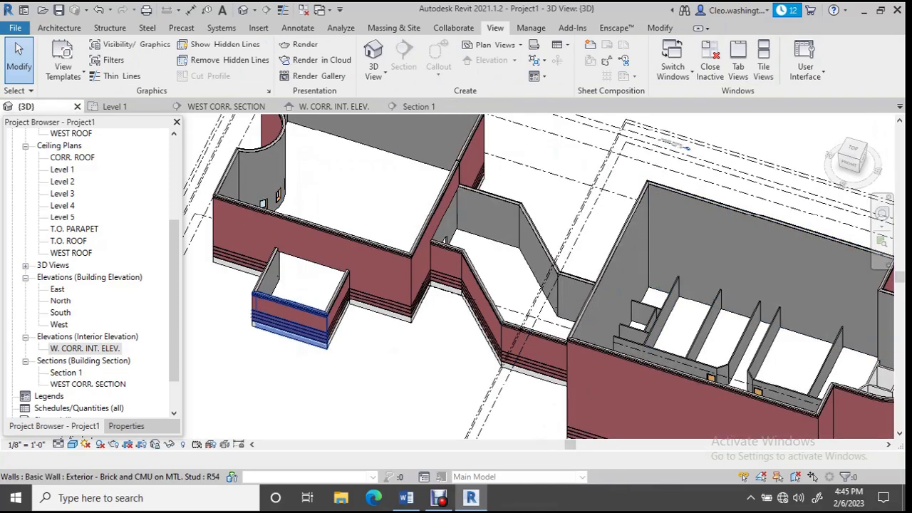
scroll(288, 313, "up", 2)
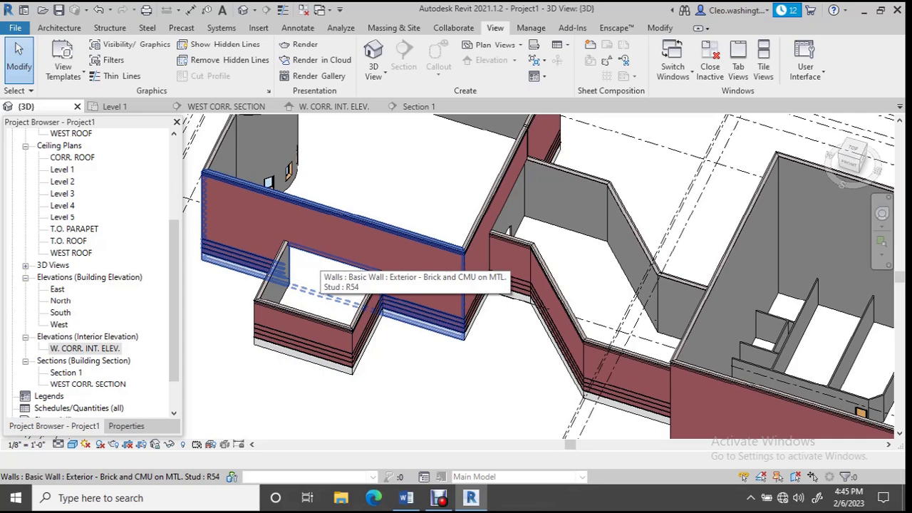
scroll(391, 248, "down", 5)
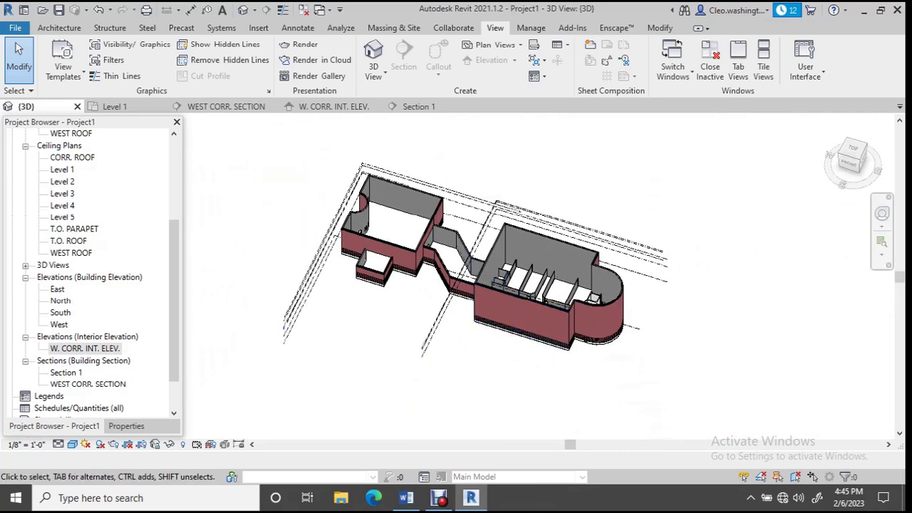
Open the Level 1 floor plan and examine the large room's west wall around the curved recess
left_click(115, 107)
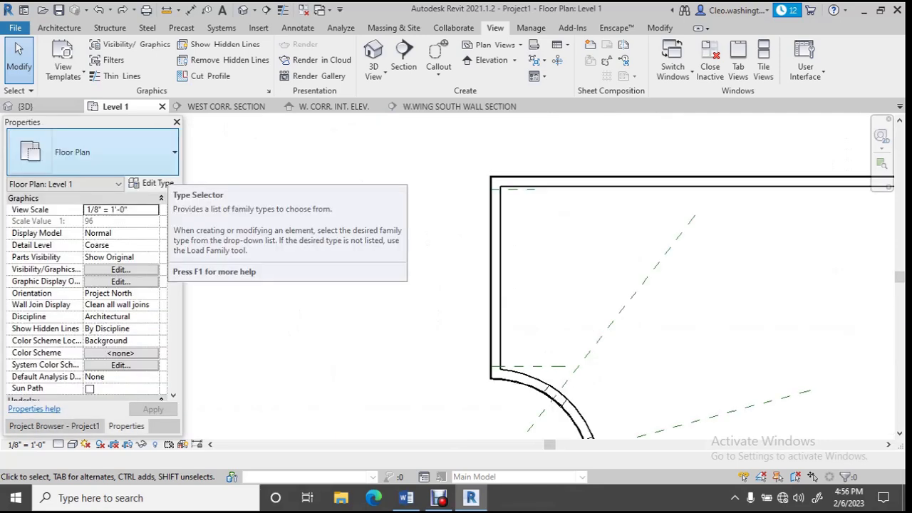
scroll(520, 301, "down", 2)
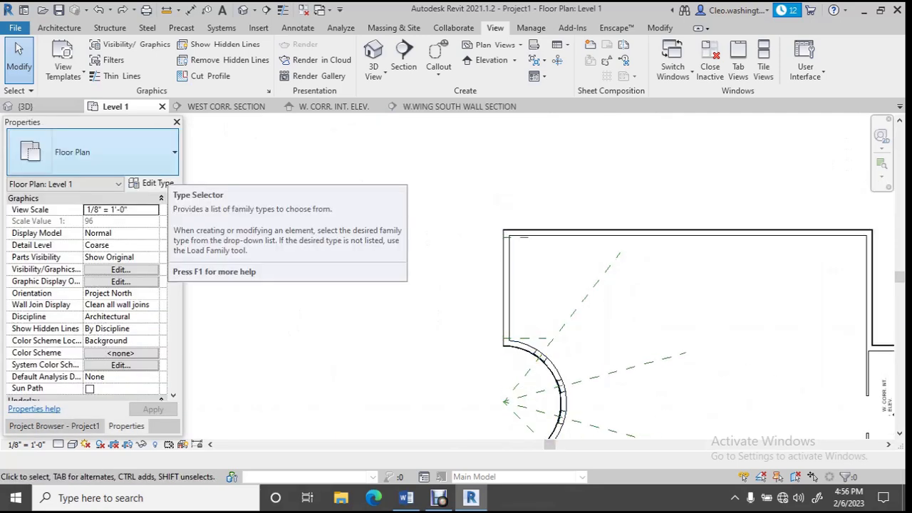
scroll(599, 312, "up", 2)
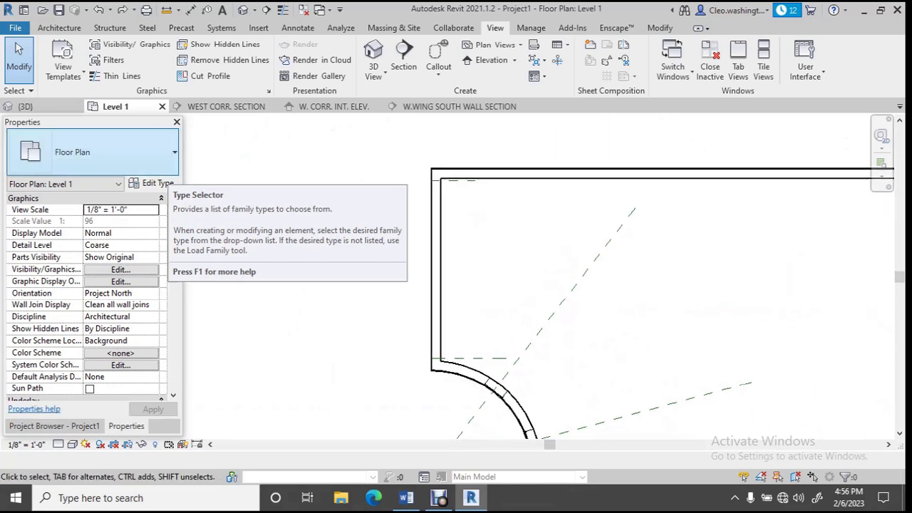
scroll(618, 340, "down", 3)
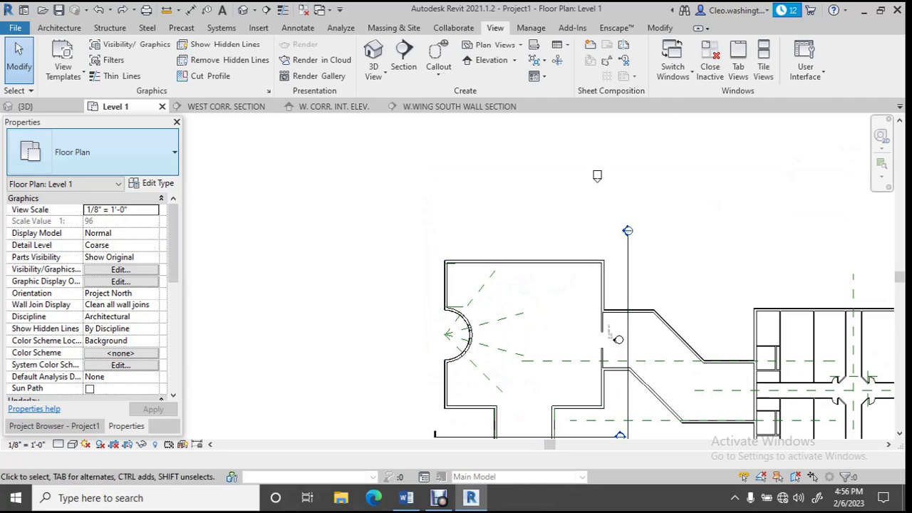
scroll(467, 332, "up", 5)
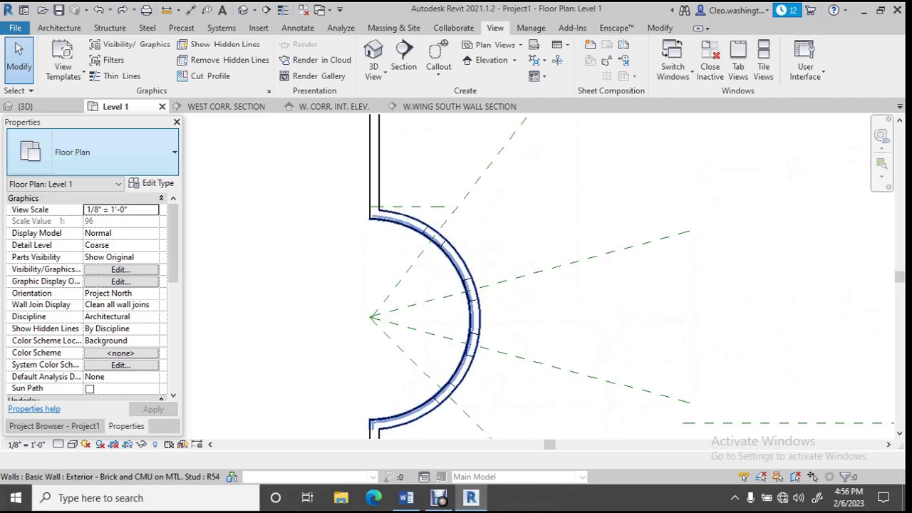
middle_click_drag(499, 328, 463, 153)
scroll(432, 196, "down", 3)
middle_click_drag(433, 196, 424, 285)
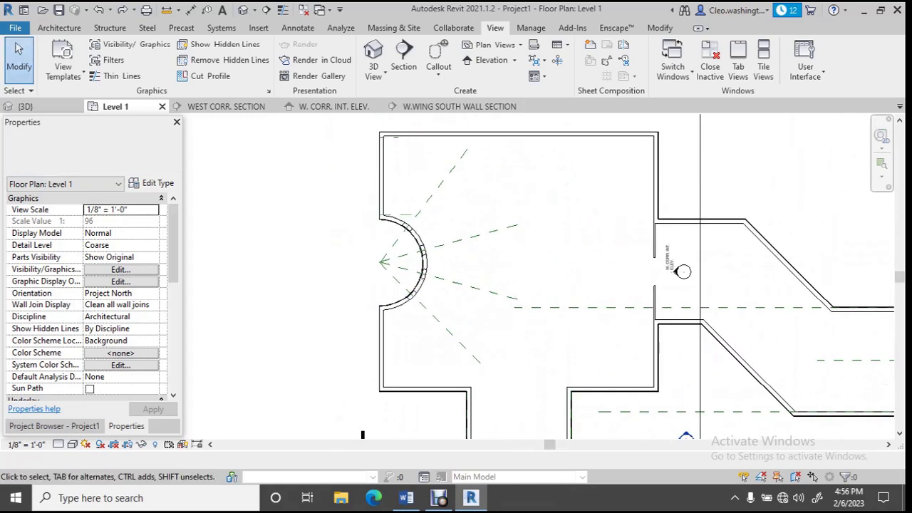
Place a Fixed 24" x 72" window in the large room's west wall, just north of the curved recess
key("w")
key("n")
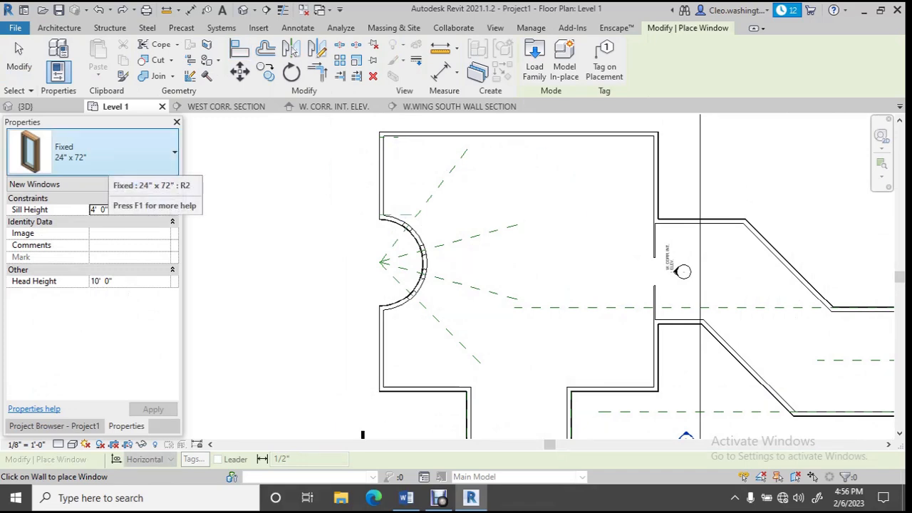
scroll(396, 207, "up", 5)
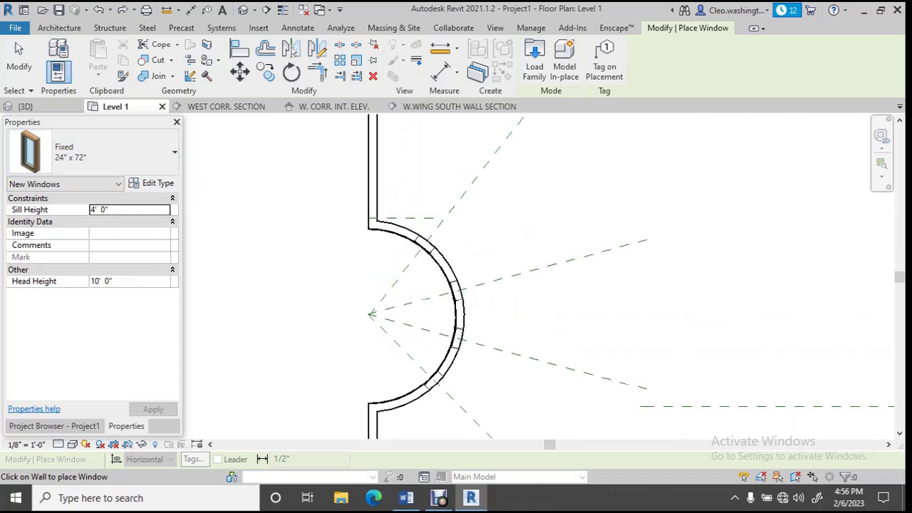
scroll(396, 182, "down", 2)
scroll(363, 227, "down", 1)
middle_click_drag(363, 227, 352, 332)
scroll(343, 335, "up", 6)
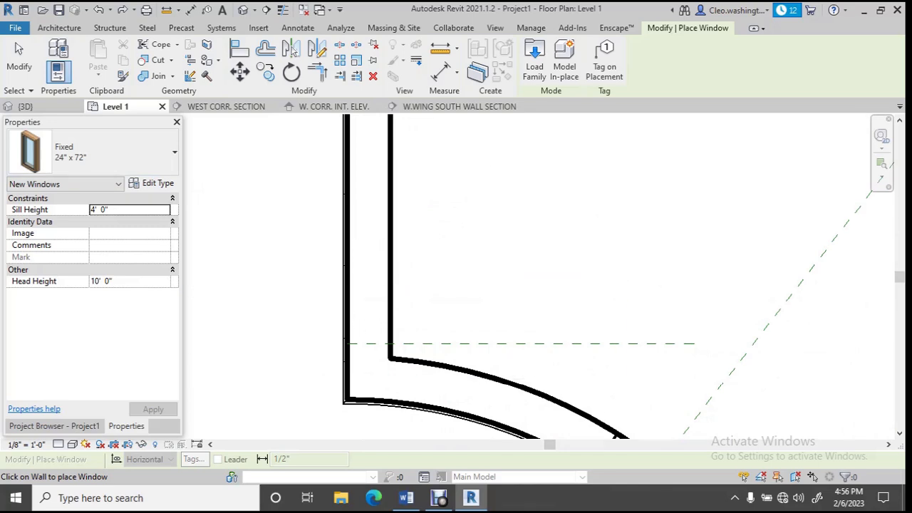
left_click(369, 294)
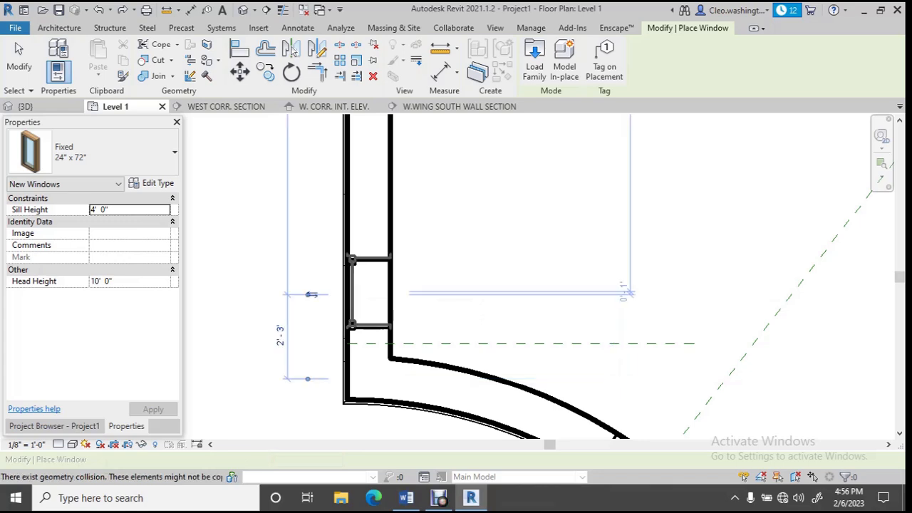
key("Escape")
key("Escape")
Delete the two short horizontal reference planes at the recess corner and northwest corner of the large room's west wall
left_click(463, 343)
scroll(463, 314, "down", 2)
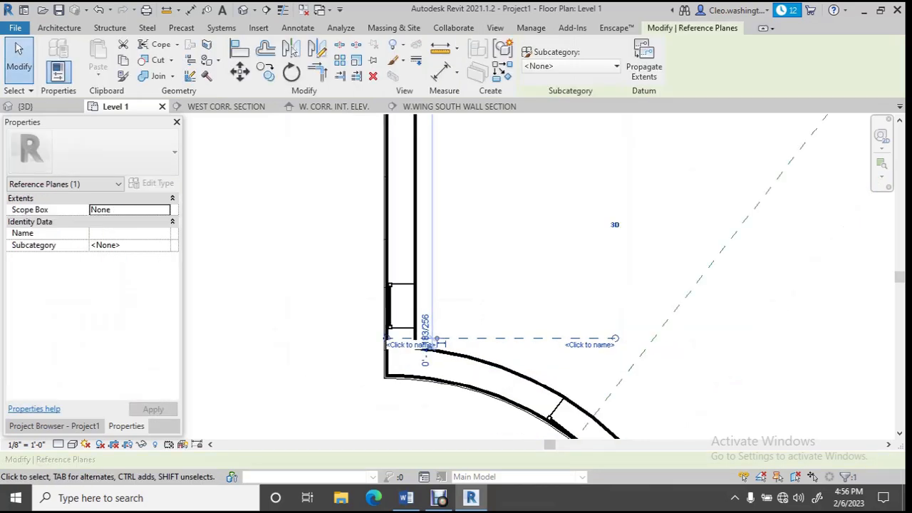
key("Delete")
scroll(464, 314, "down", 2)
scroll(433, 214, "down", 1)
middle_click_drag(433, 214, 349, 390)
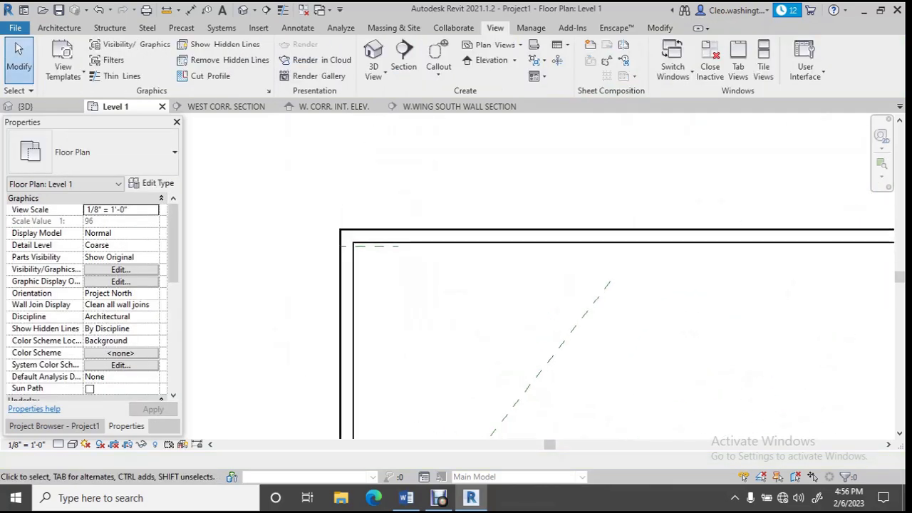
scroll(376, 247, "up", 4)
left_click(371, 238)
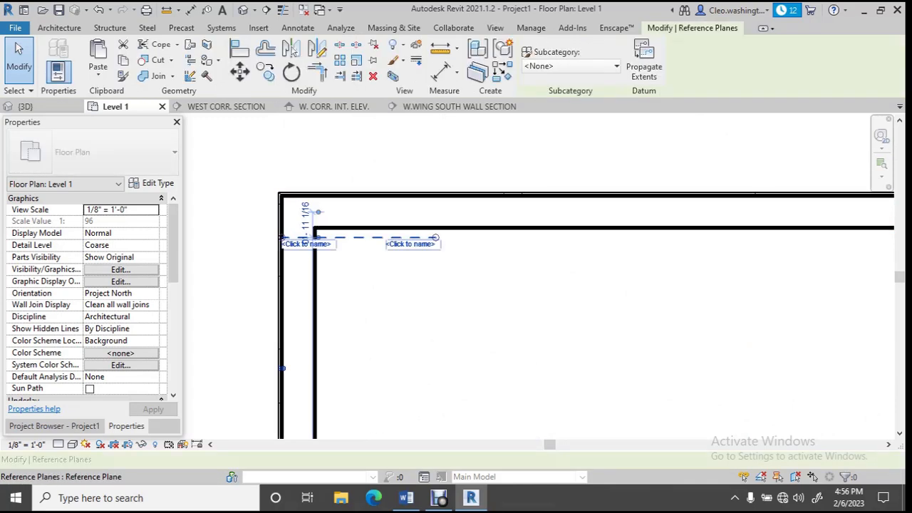
key("Delete")
scroll(388, 253, "down", 2)
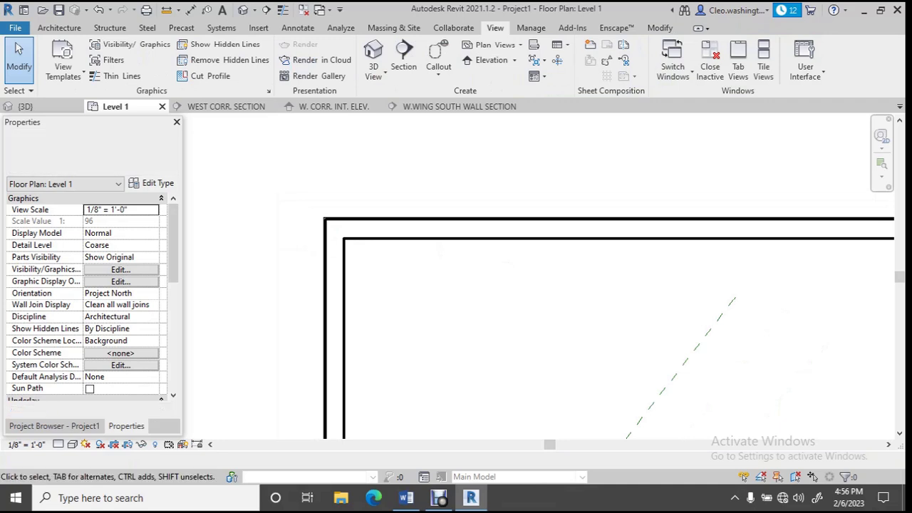
Draw a short horizontal reference plane offset 1'-6" inward from the north wall's outer face at the large room's northwest corner
key("r")
key("p")
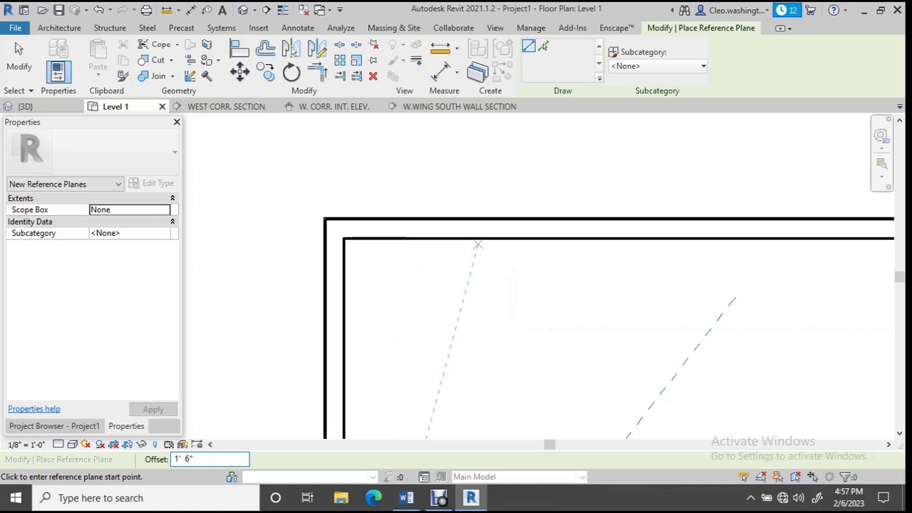
scroll(331, 241, "up", 5)
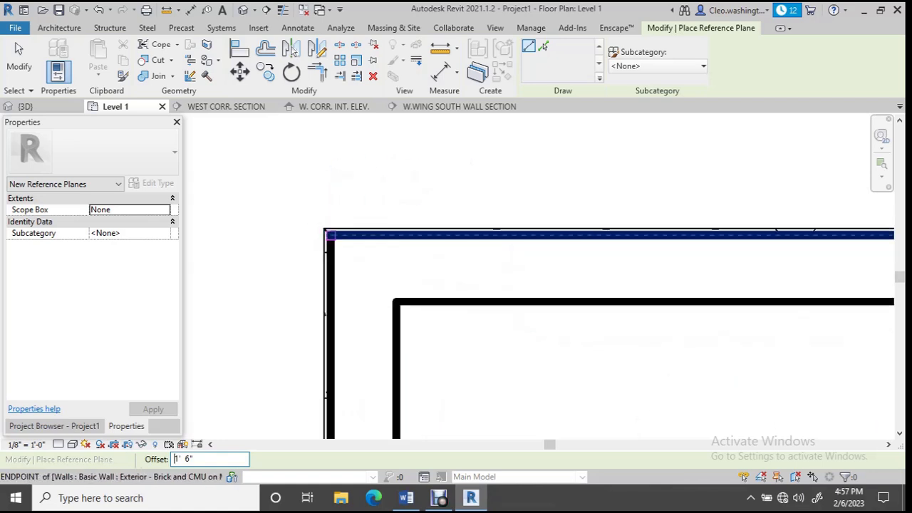
left_click(327, 231)
scroll(467, 226, "down", 1)
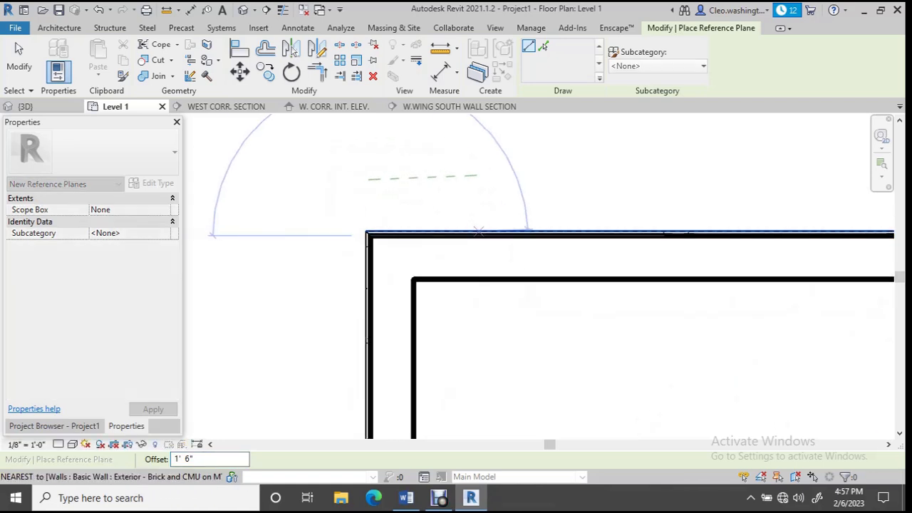
scroll(467, 227, "up", 2)
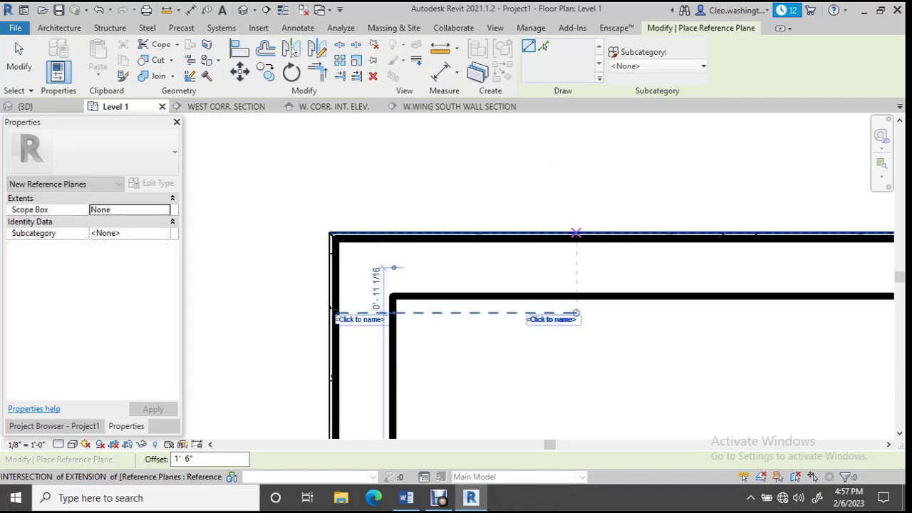
left_click(580, 314)
Draw a horizontal reference plane offset 1'-6" north of the outer corner where the west wall meets the curved recess
scroll(460, 304, "down", 2)
scroll(468, 325, "down", 5)
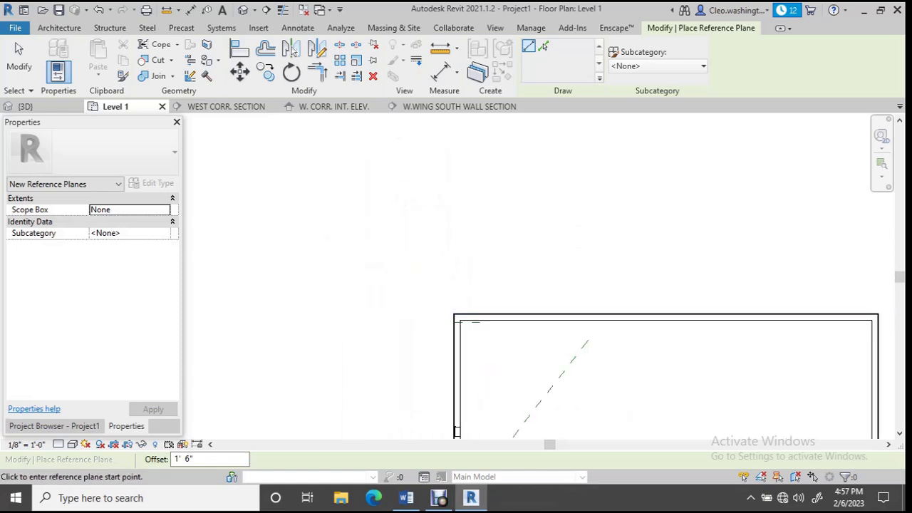
middle_click_drag(465, 430, 434, 243)
scroll(437, 254, "up", 2)
scroll(441, 272, "up", 4)
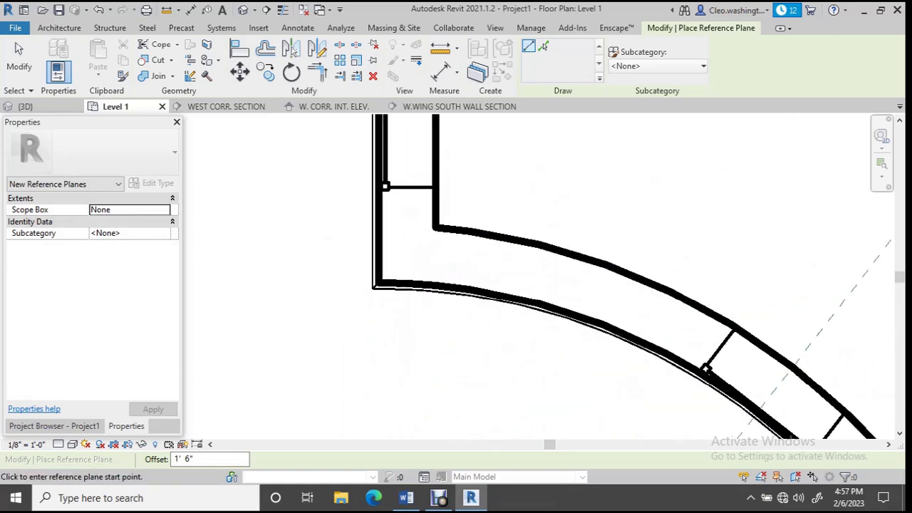
left_click(366, 288)
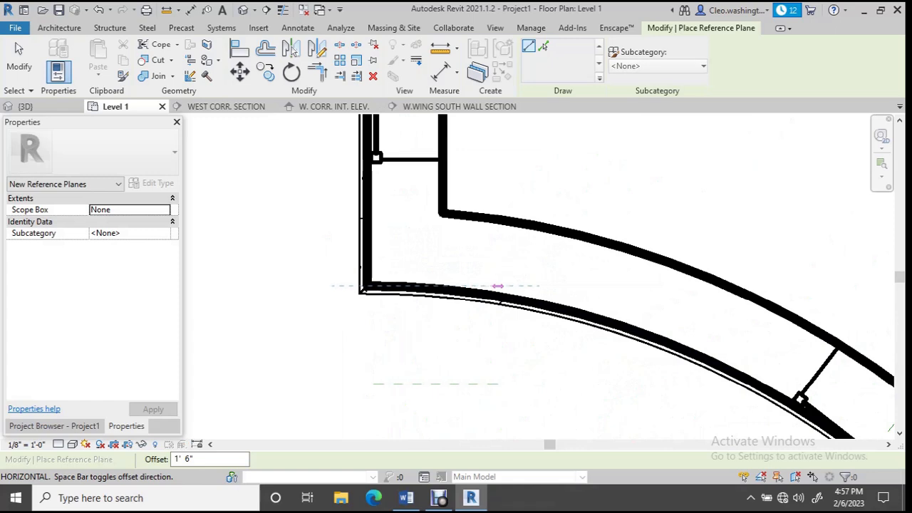
scroll(588, 283, "down", 1)
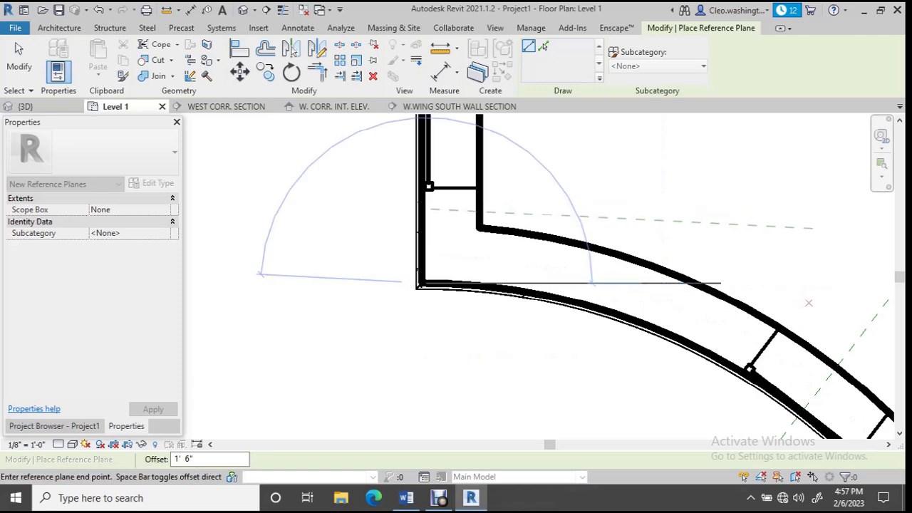
left_click(811, 283)
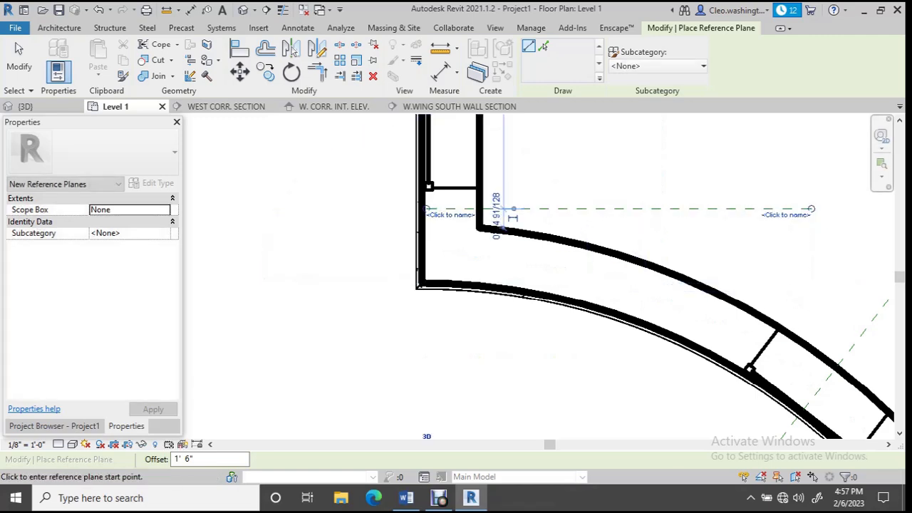
scroll(449, 194, "up", 2)
scroll(458, 205, "up", 1)
key("Escape")
Move the Fixed 24" x 72" window south so its south edge meets the reference plane at the curved recess corner
scroll(495, 197, "down", 2)
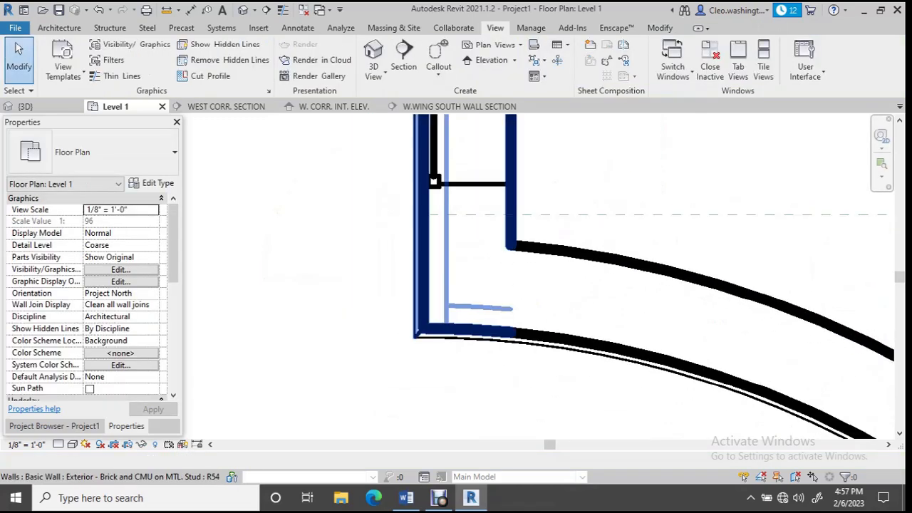
scroll(473, 192, "up", 2)
left_click(463, 179)
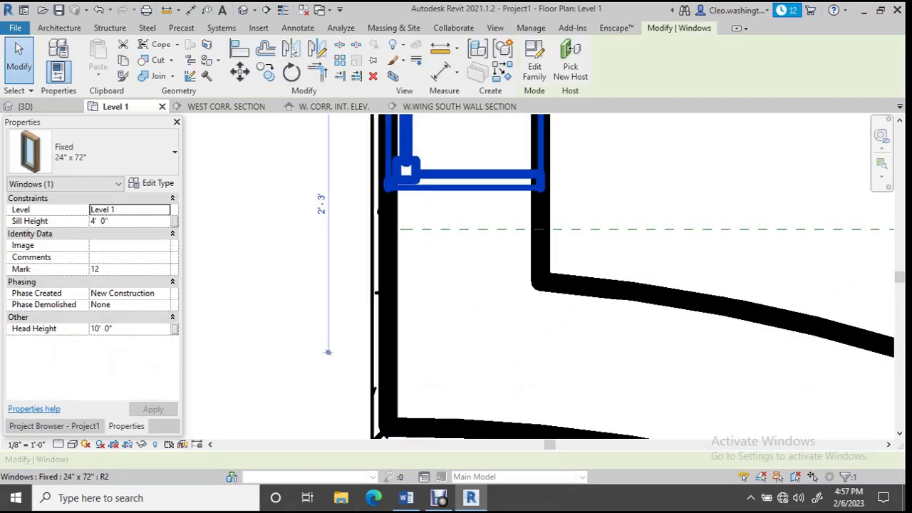
left_click_drag(463, 178, 463, 214)
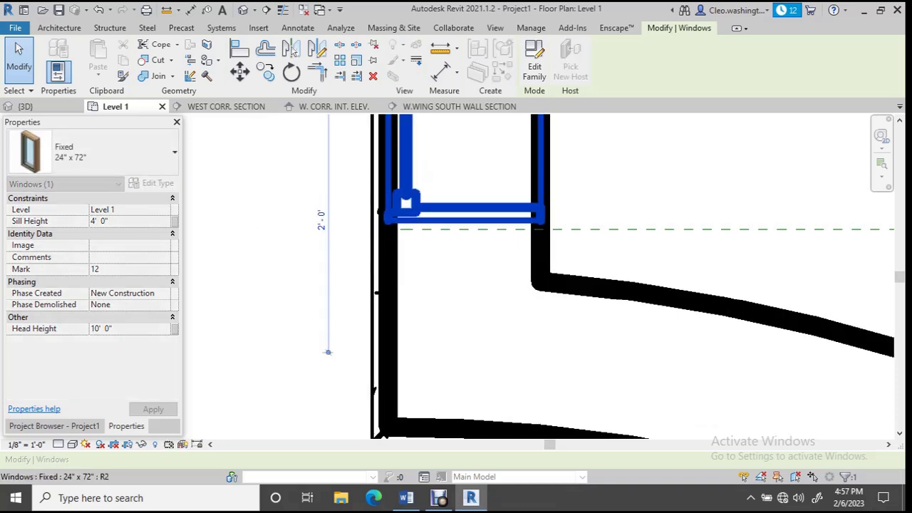
scroll(573, 223, "up", 2)
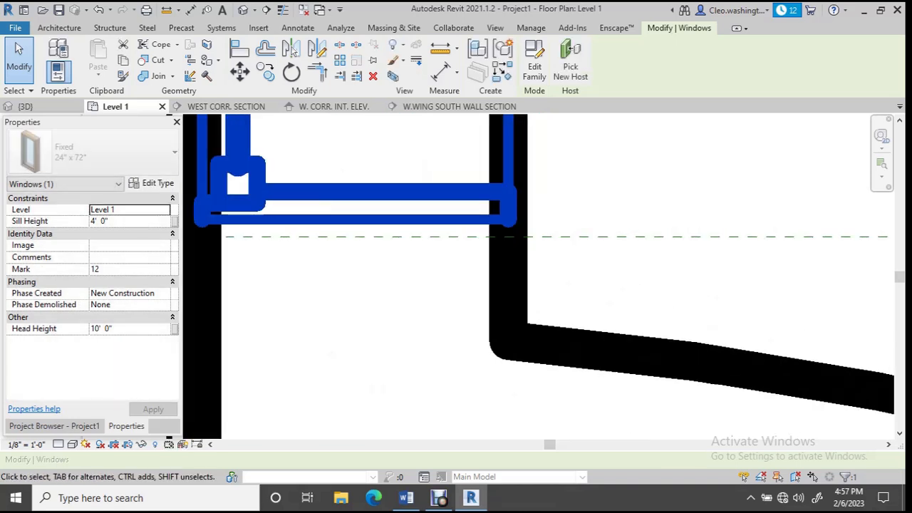
key("Down")
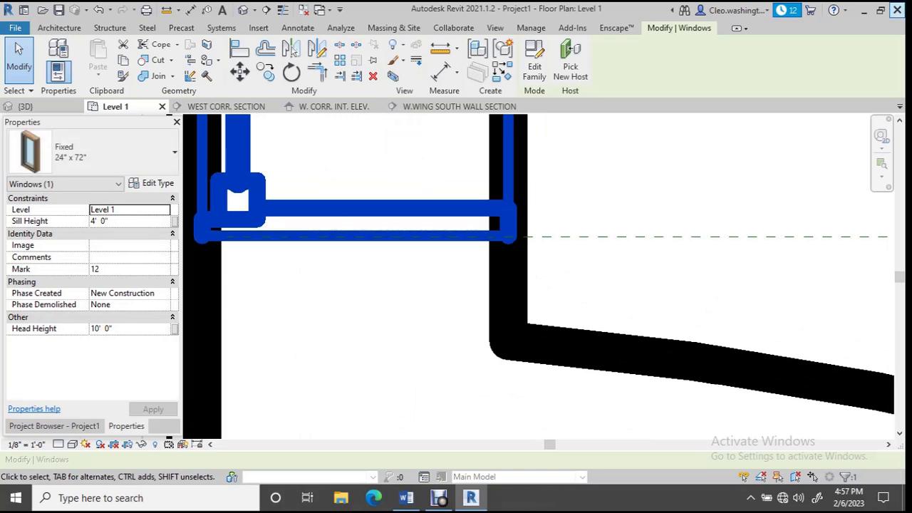
scroll(437, 203, "down", 6)
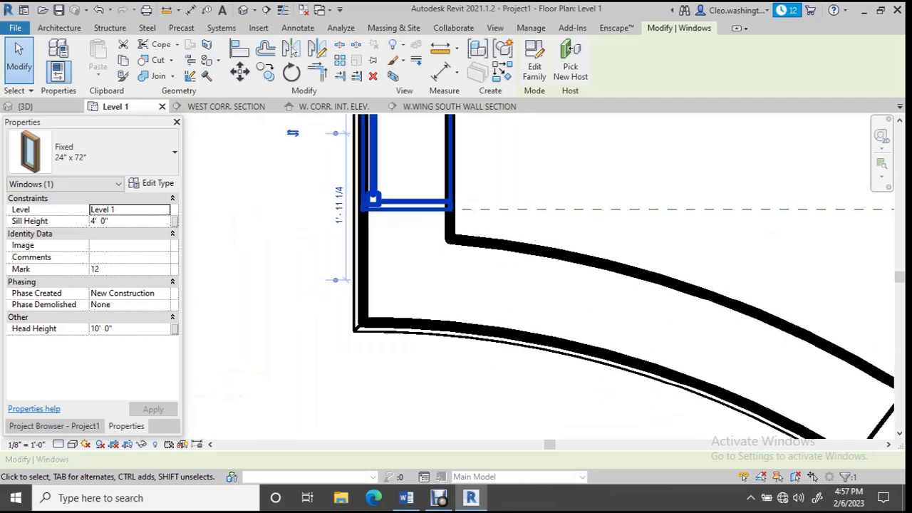
Array the window linearly as 4 grouped and associated copies along the west wall, with the last one ending at the northwest reference plane
scroll(432, 169, "up", 3)
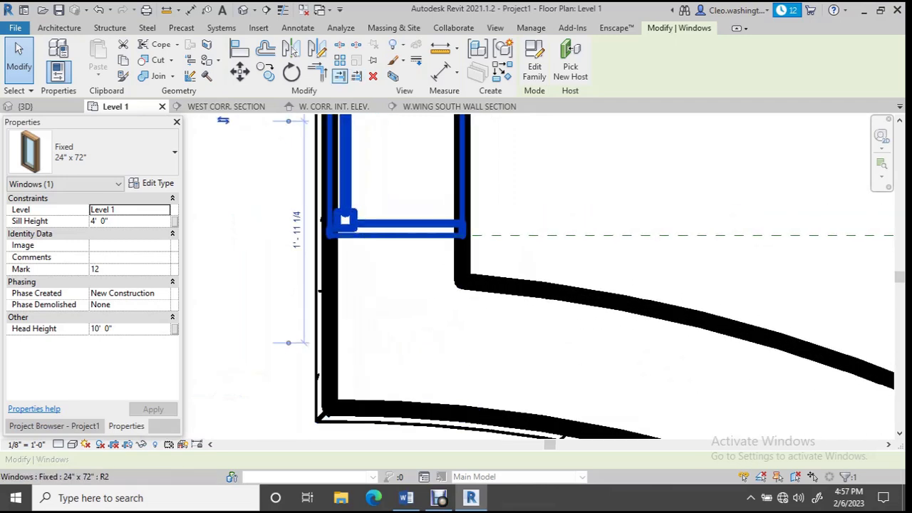
left_click(340, 61)
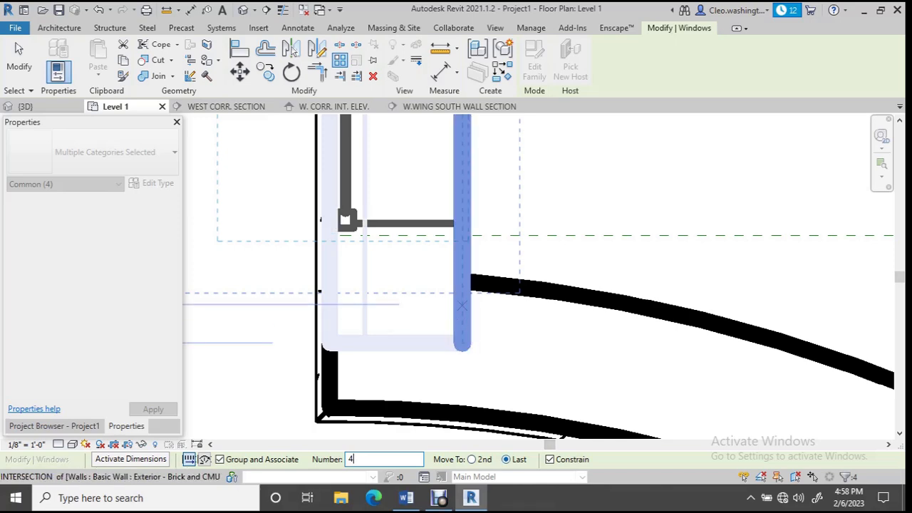
scroll(404, 292, "down", 6)
middle_click_drag(389, 196, 393, 286)
scroll(393, 287, "up", 4)
scroll(393, 289, "up", 4)
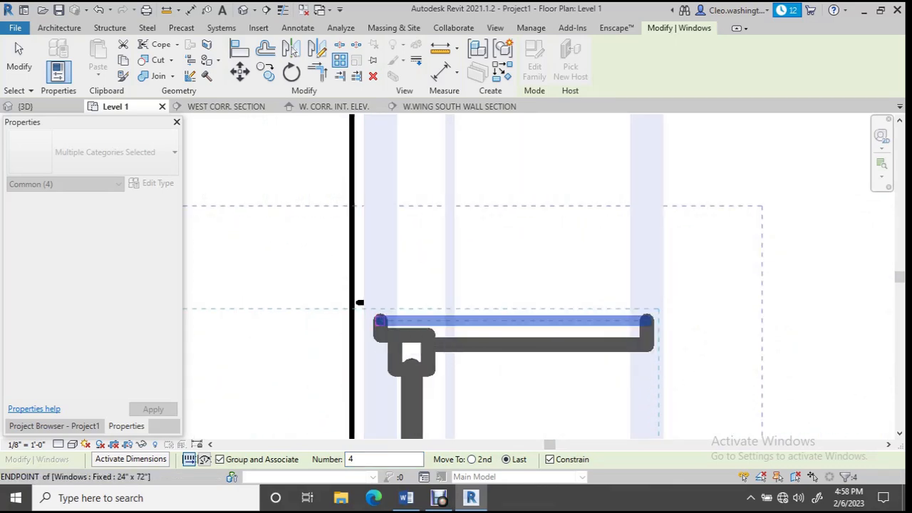
left_click(381, 321)
scroll(389, 219, "down", 8)
middle_click_drag(391, 147, 364, 365)
middle_click_drag(365, 239, 404, 446)
middle_click_drag(404, 275, 417, 405)
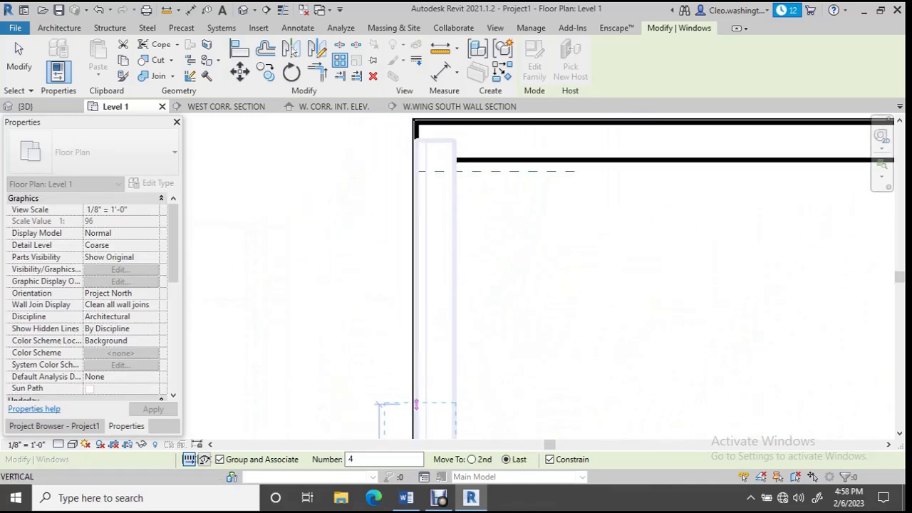
scroll(399, 285, "up", 5)
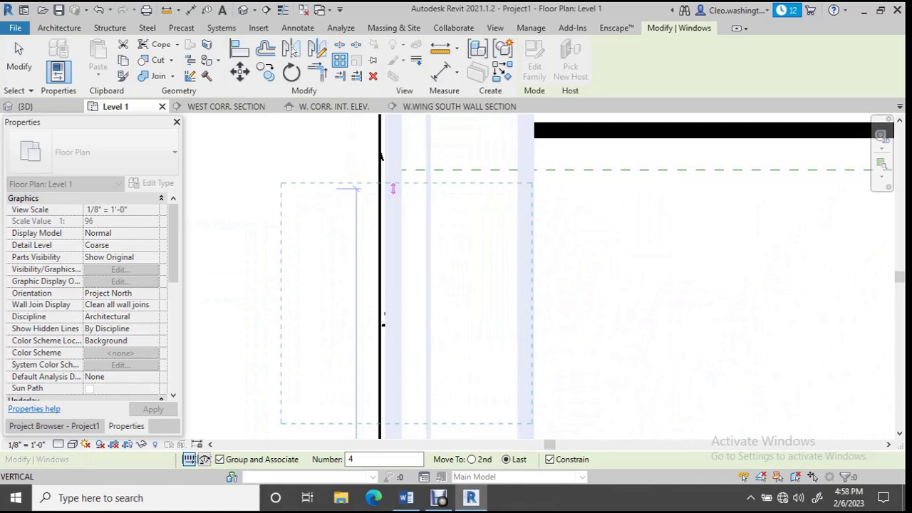
left_click(394, 169)
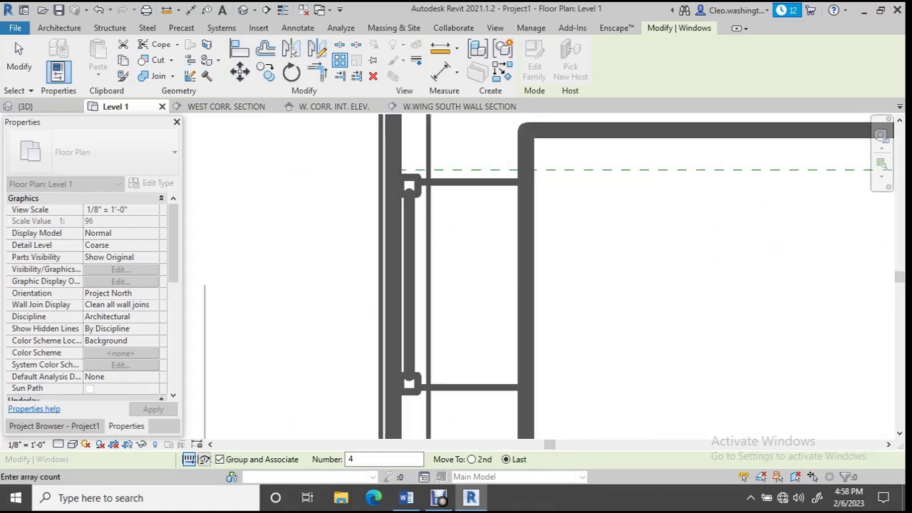
scroll(464, 210, "down", 5)
scroll(456, 237, "down", 3)
middle_click_drag(456, 236, 456, 131)
scroll(416, 335, "up", 2)
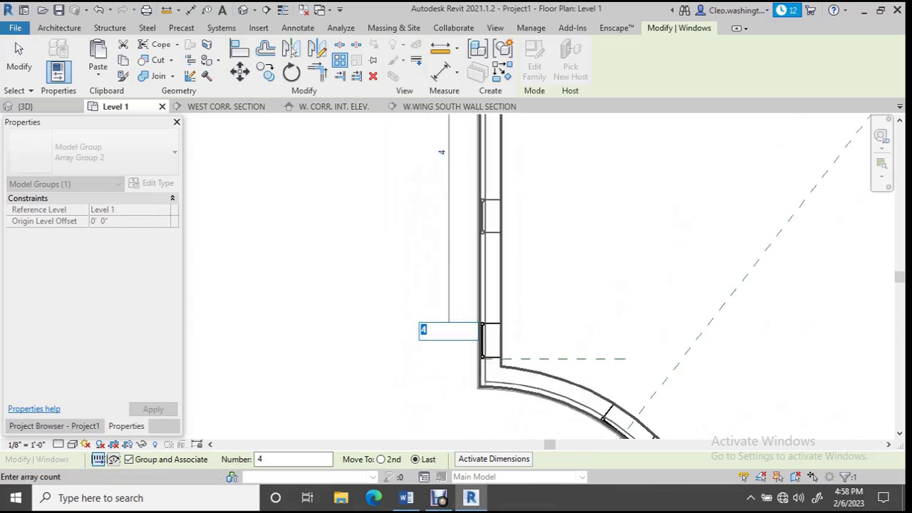
key("Return")
key("Escape")
scroll(479, 277, "down", 1)
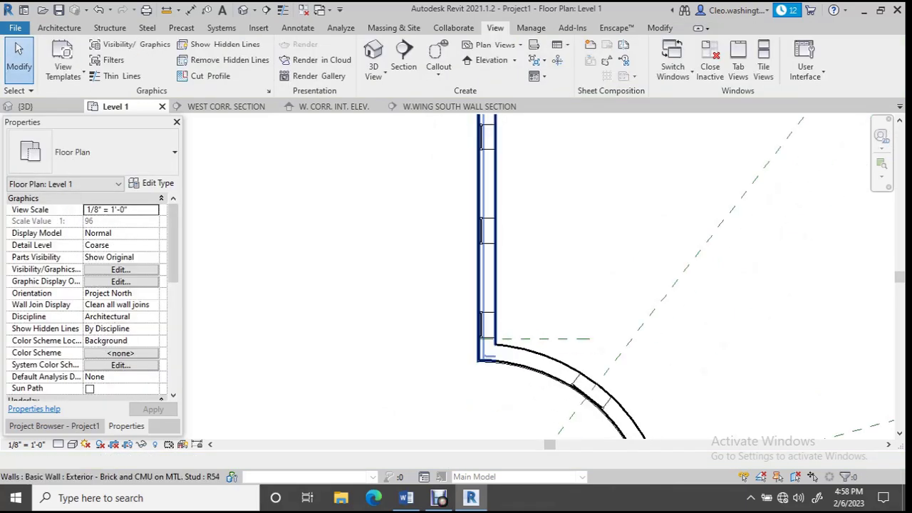
Examine the arrayed windows against the reference planes at both ends of the large room's west wall
middle_click_drag(479, 277, 377, 436)
scroll(385, 186, "up", 2)
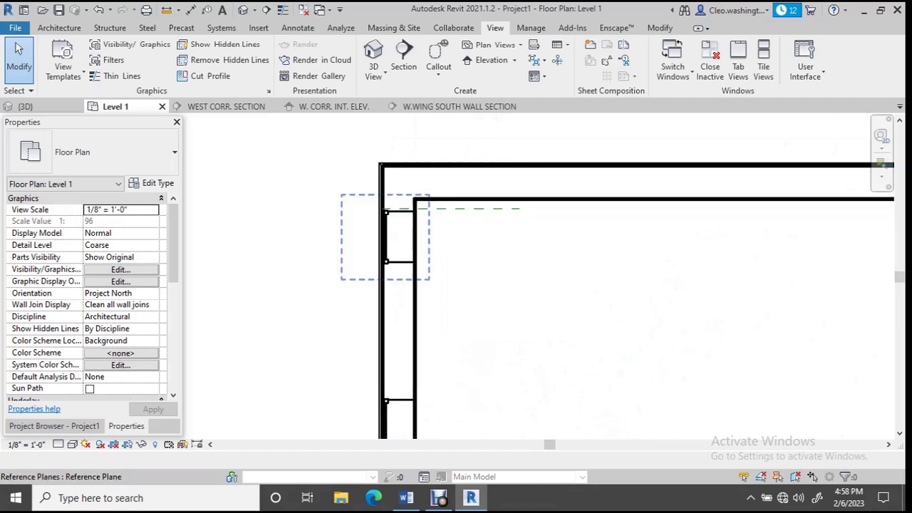
scroll(399, 214, "down", 3)
scroll(449, 251, "down", 1)
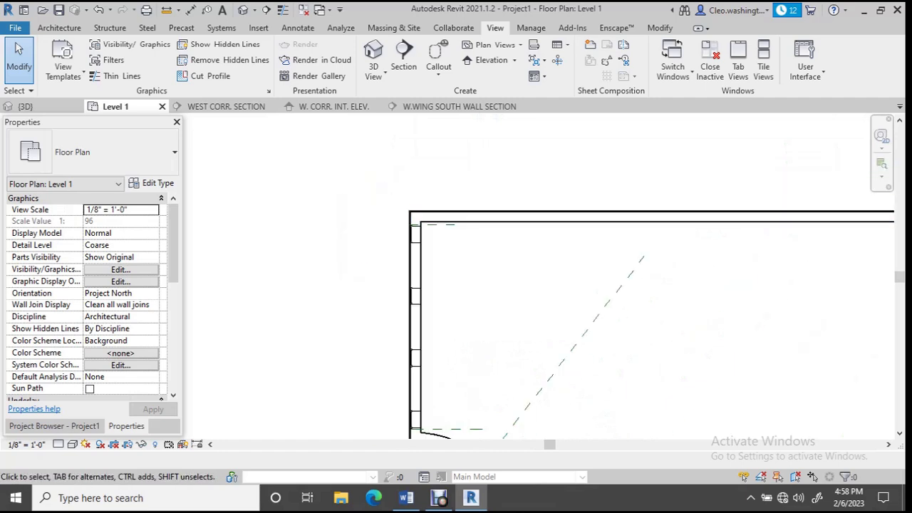
scroll(450, 322, "down", 2)
middle_click_drag(434, 390, 430, 358)
scroll(430, 357, "up", 5)
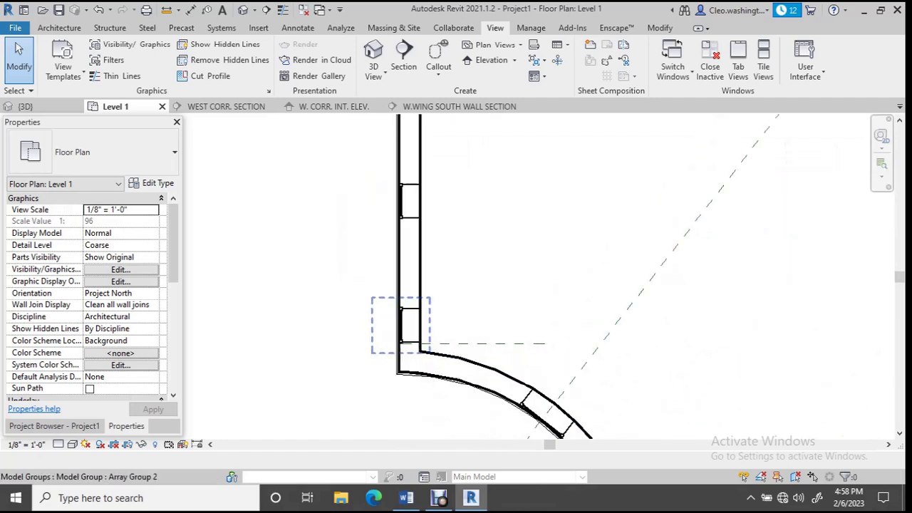
left_click(401, 324)
scroll(413, 213, "up", 2)
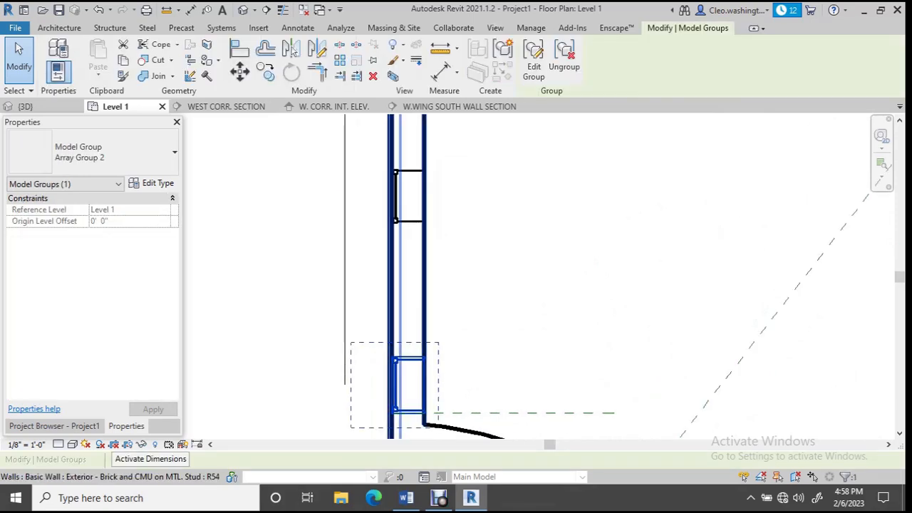
left_click(416, 220, "ctrl")
scroll(447, 246, "down", 2)
middle_click_drag(444, 187, 444, 377)
scroll(441, 332, "up", 2)
left_click(420, 356, "ctrl")
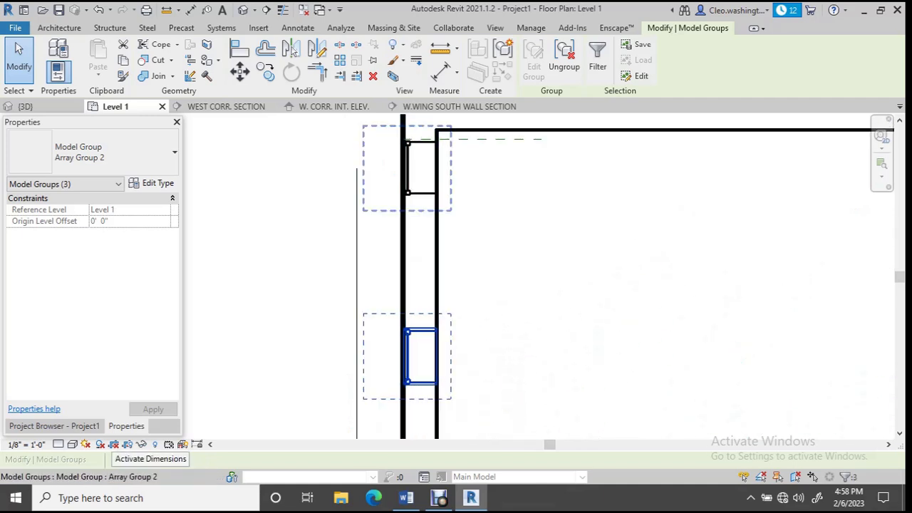
left_click(420, 168, "ctrl")
scroll(421, 167, "down", 2)
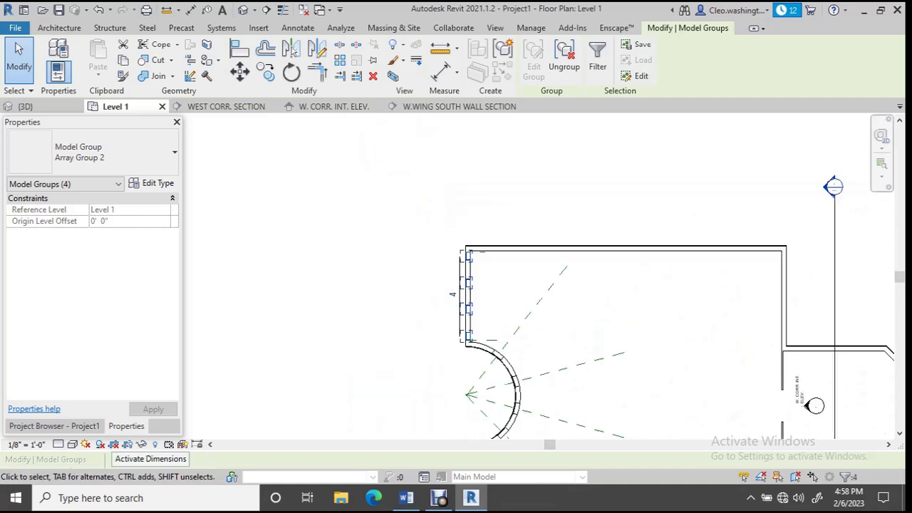
middle_click_drag(810, 387, 772, 335)
scroll(772, 336, "up", 2)
scroll(511, 334, "up", 2)
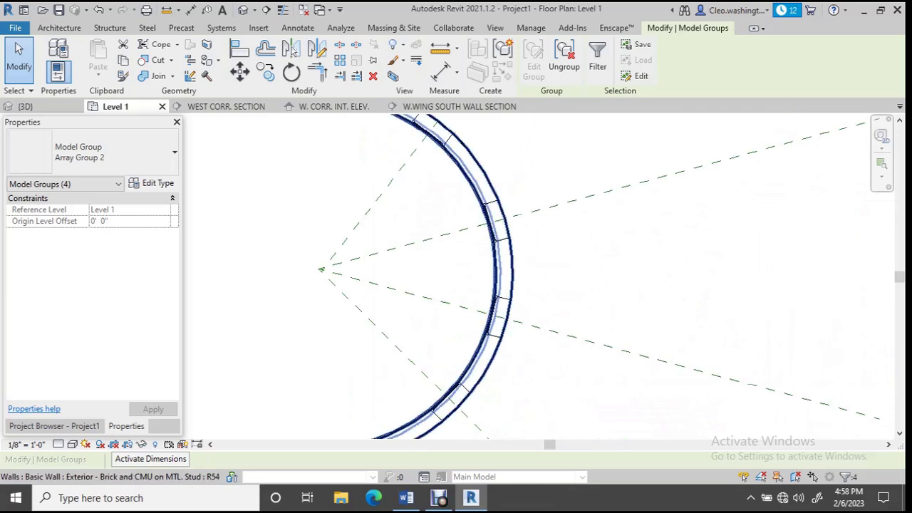
key("Escape")
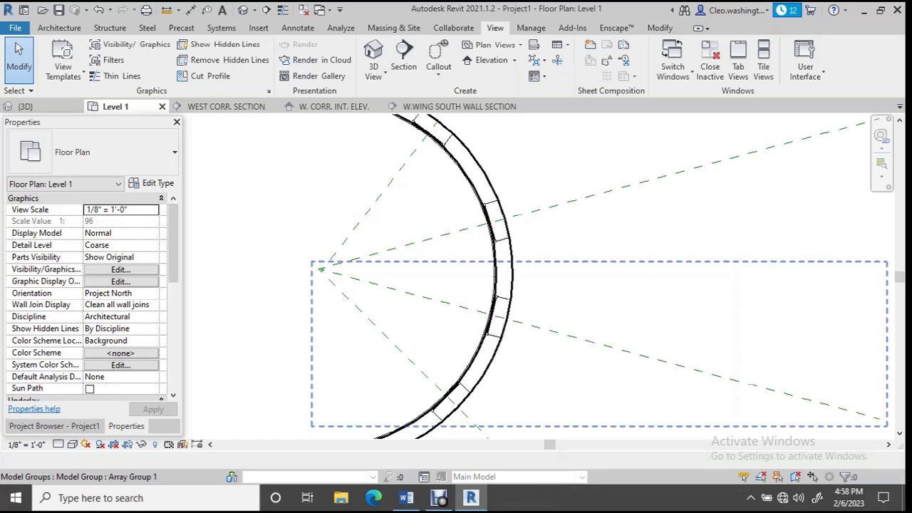
Draw a short horizontal reference plane from the midpoint of the curved recess wall
key("p")
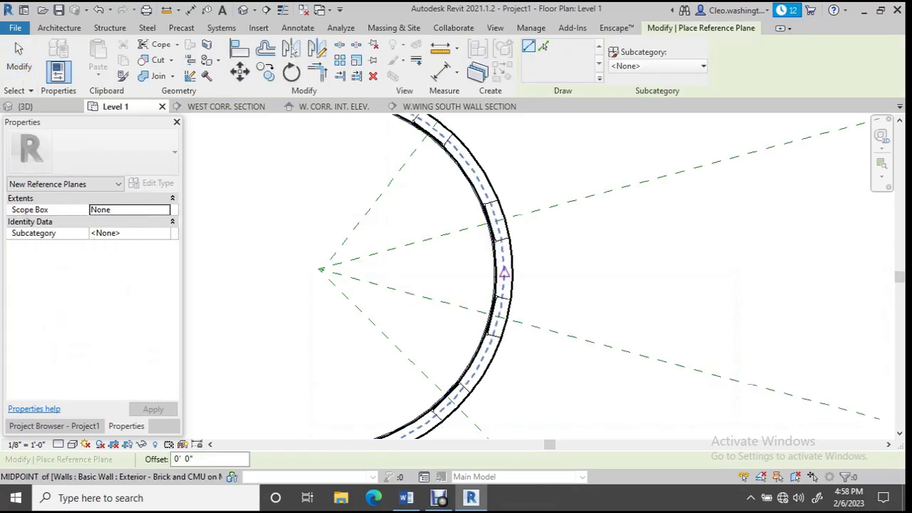
scroll(472, 272, "down", 3)
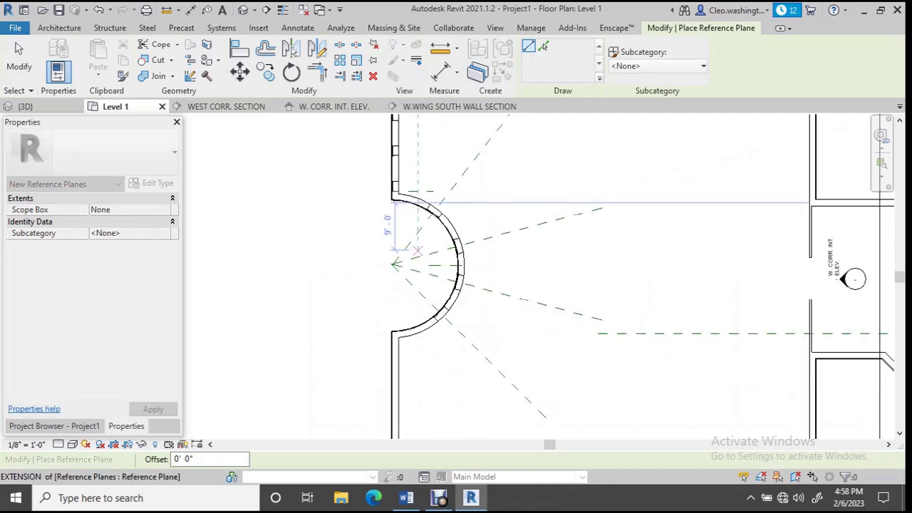
middle_click_drag(472, 273, 476, 329)
key("Escape")
Mirror copies of the four arrayed windows to the west wall south of the recess, using the recess's horizontal midpoint reference plane as axis
scroll(498, 285, "up", 2)
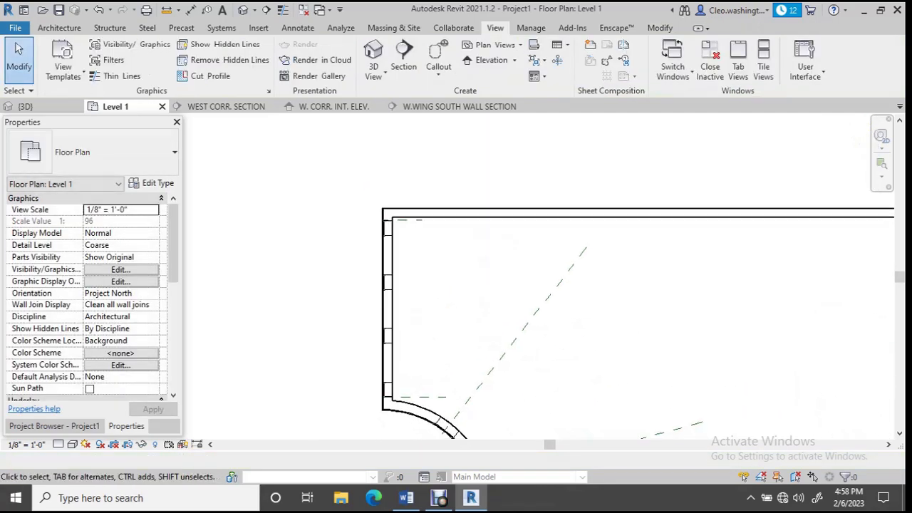
left_click_drag(419, 388, 419, 388)
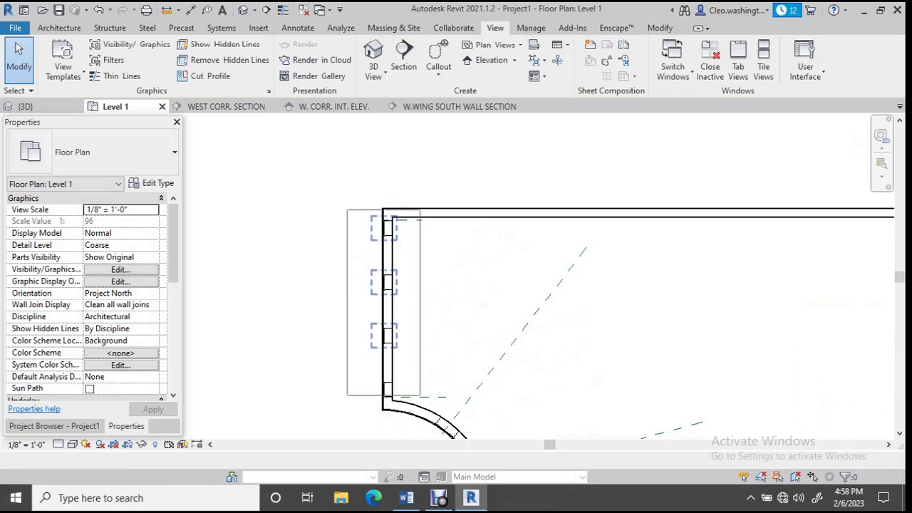
left_click(293, 48)
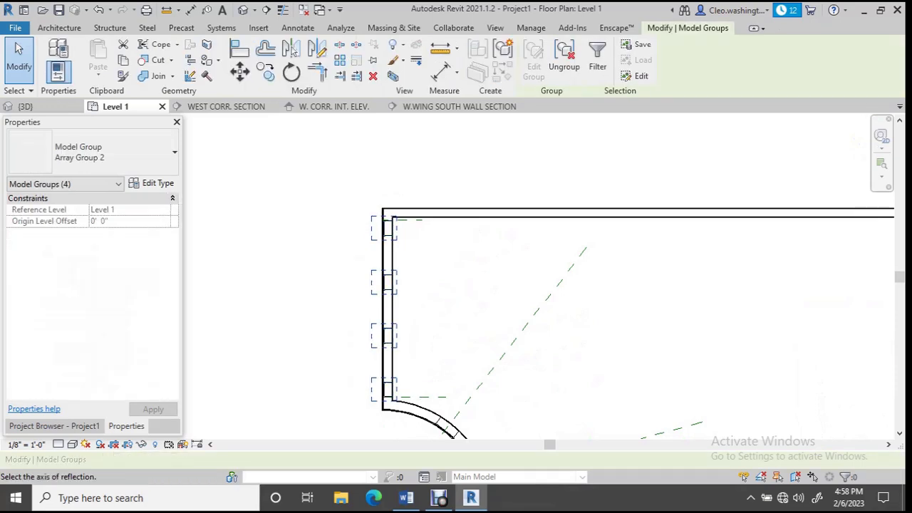
scroll(420, 327, "up", 2)
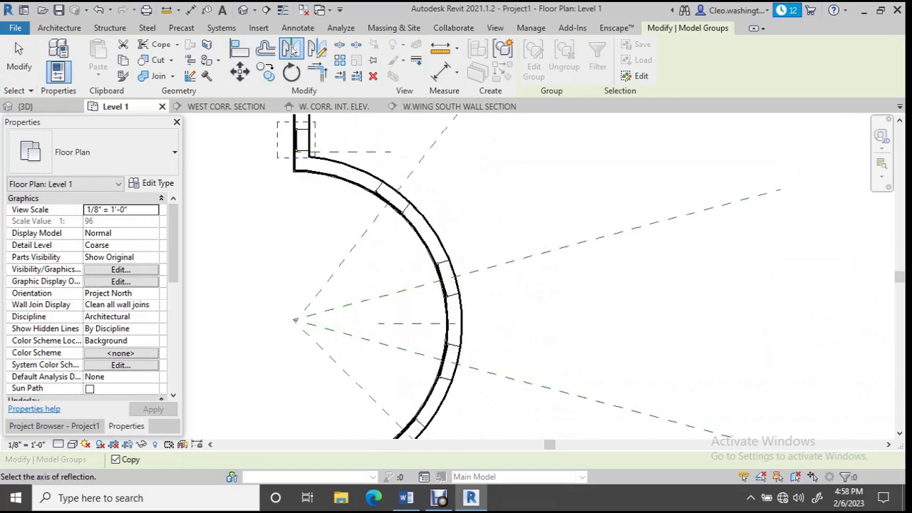
key("Escape")
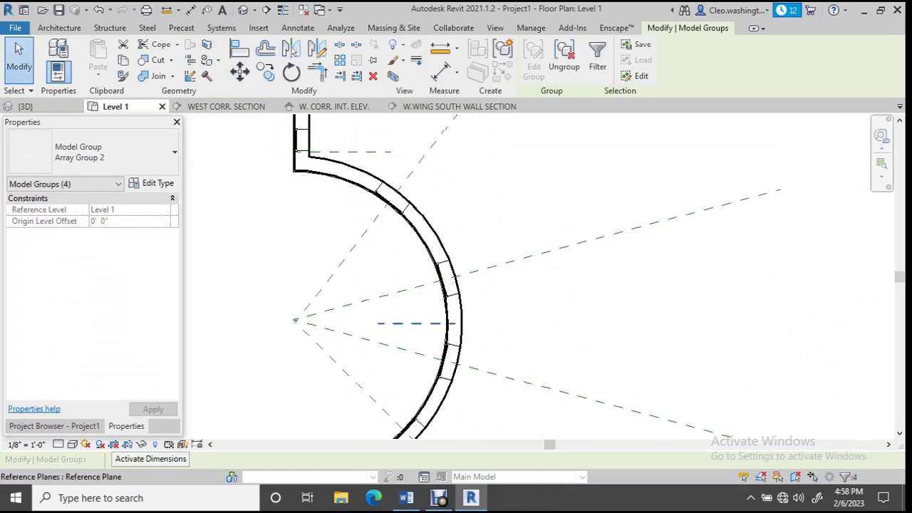
scroll(409, 378, "up", 1)
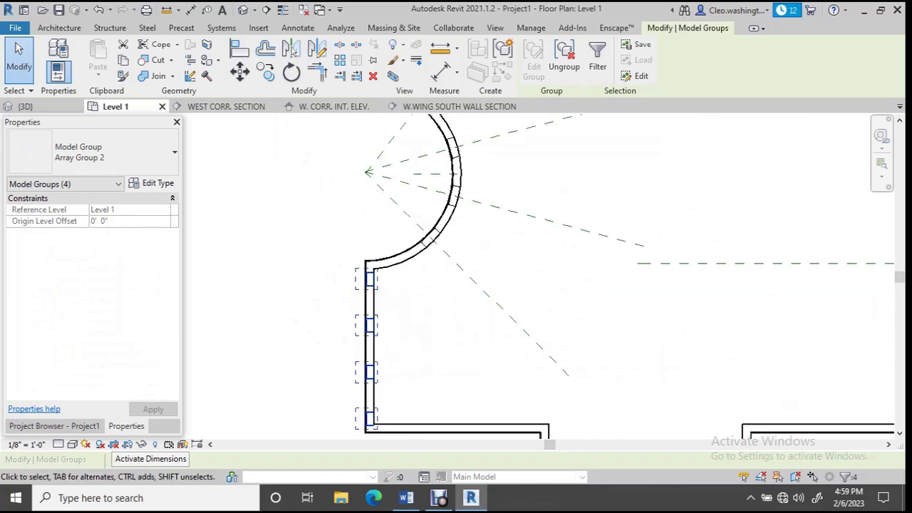
key("Escape")
scroll(321, 297, "down", 2)
middle_click_drag(320, 296, 322, 389)
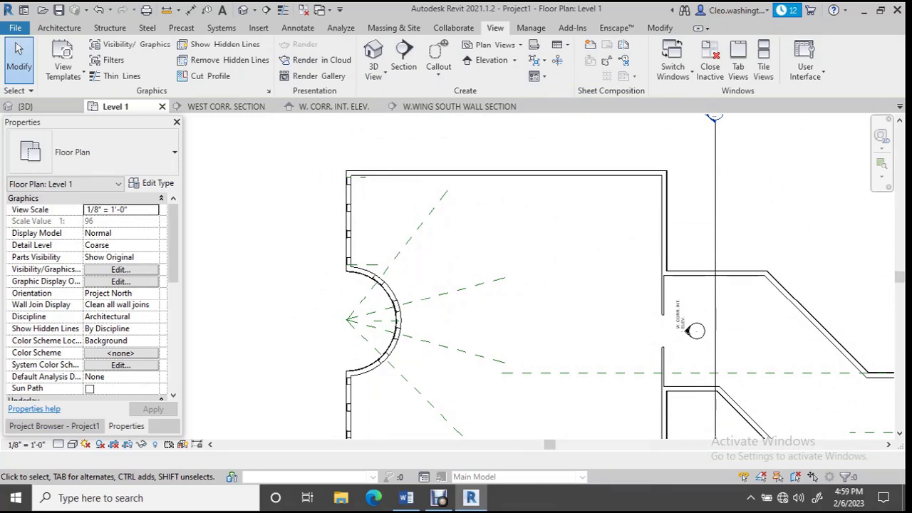
Open the W.WING SOUTH WALL SECTION view, select its exterior wall and display the Project Browser
scroll(495, 264, "down", 2)
middle_click_drag(653, 368, 492, 368)
scroll(492, 369, "down", 1)
middle_click_drag(492, 369, 433, 323)
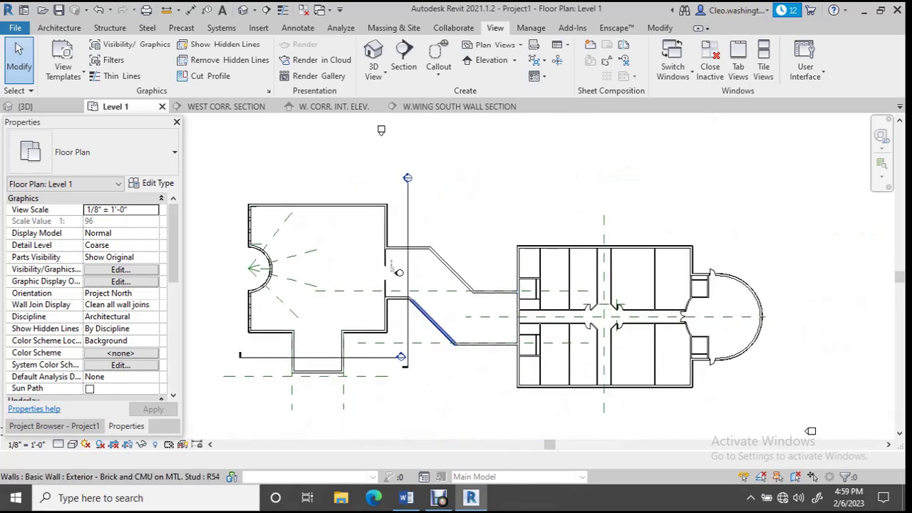
scroll(411, 349, "up", 3)
middle_click_drag(403, 358, 639, 315)
scroll(640, 315, "up", 2)
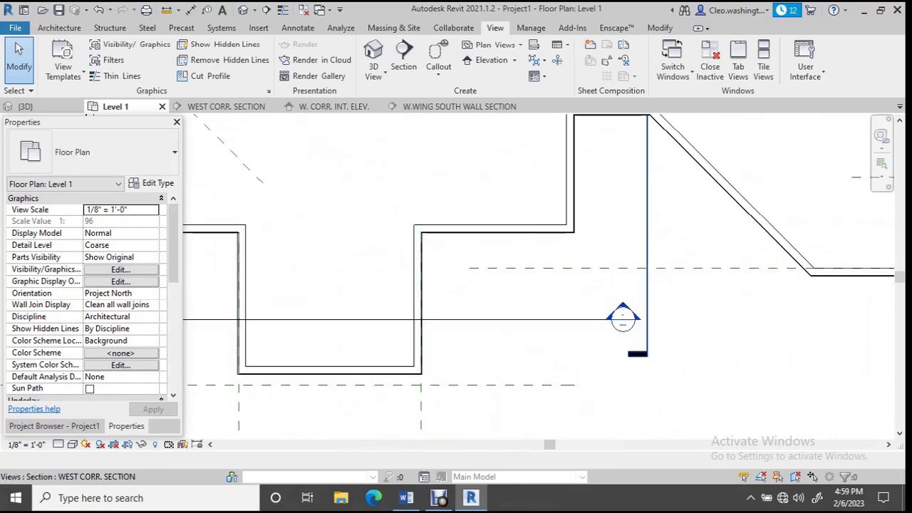
scroll(631, 318, "up", 1)
double_click(619, 311)
left_click(618, 307)
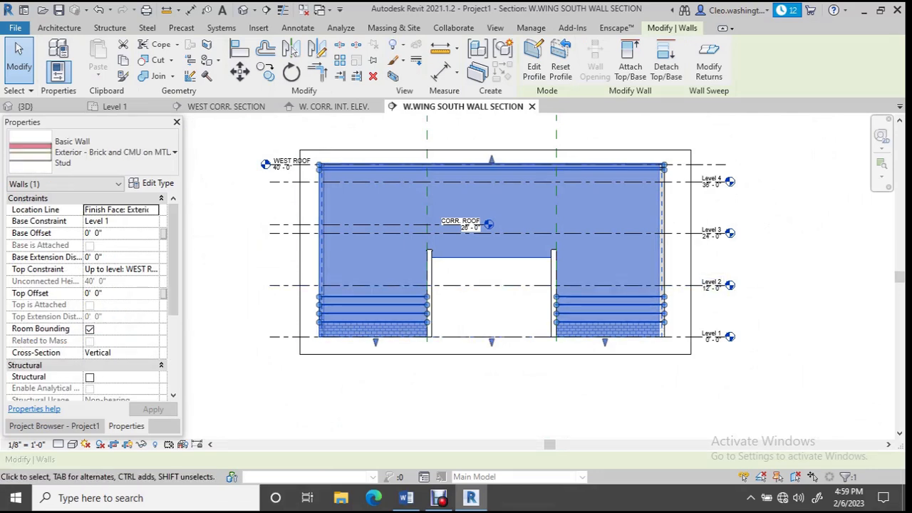
left_click(55, 426)
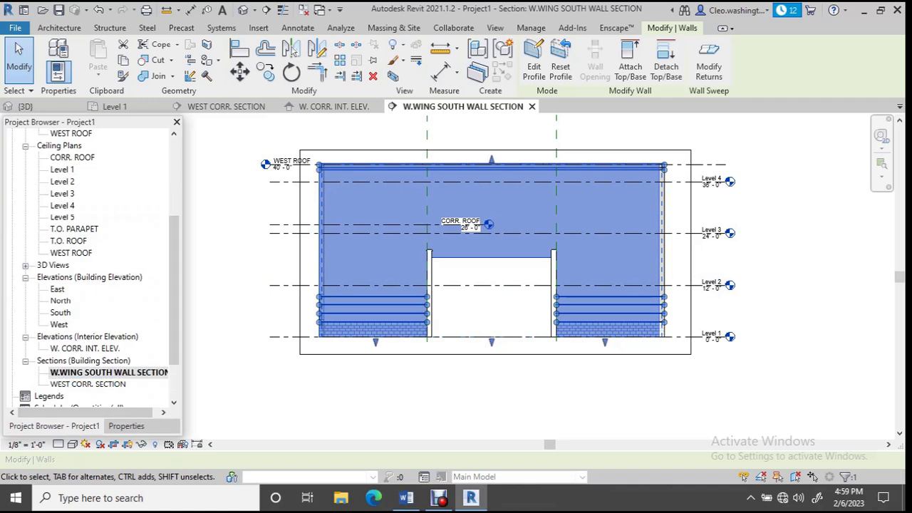
Widen the Project Browser so the full section view names fit, and clear the wall selection
left_click_drag(182, 381, 201, 380)
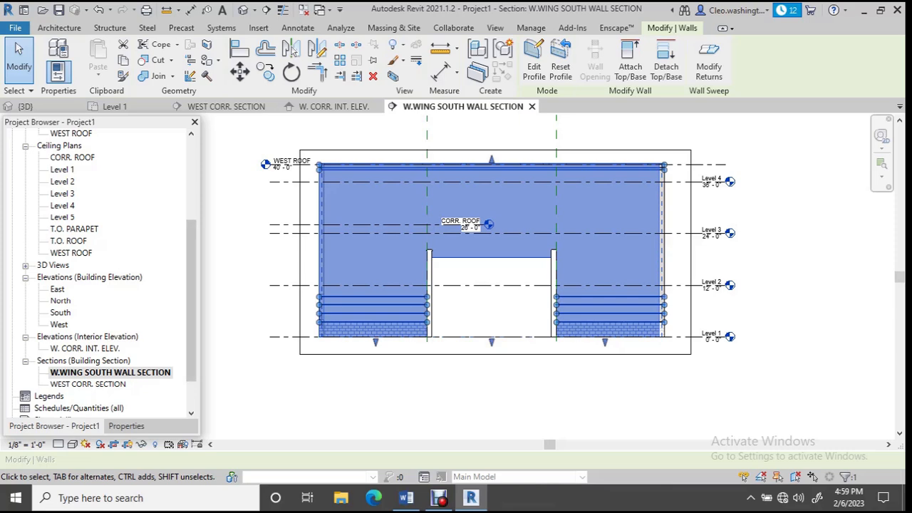
scroll(506, 382, "down", 2)
key("Escape")
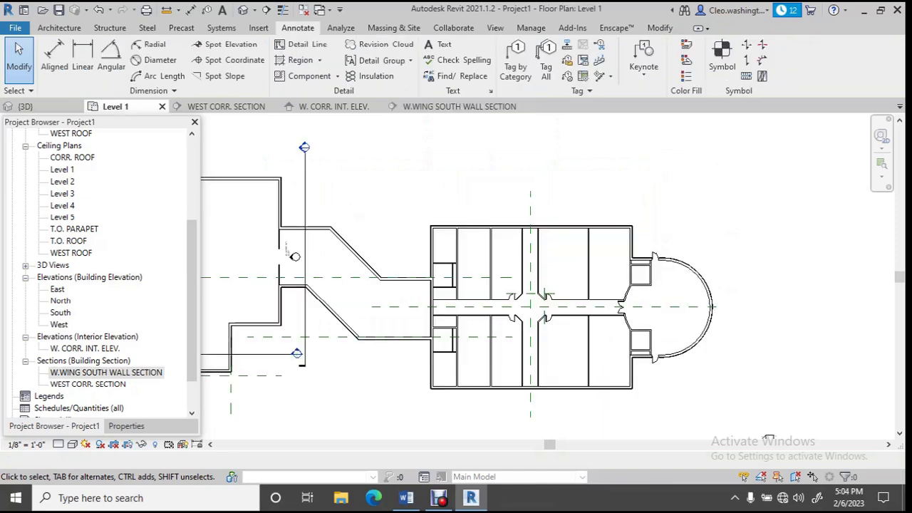
Tag all untagged doors and windows in the Level 1 floor plan with horizontal tags and no leader
scroll(436, 210, "down", 3)
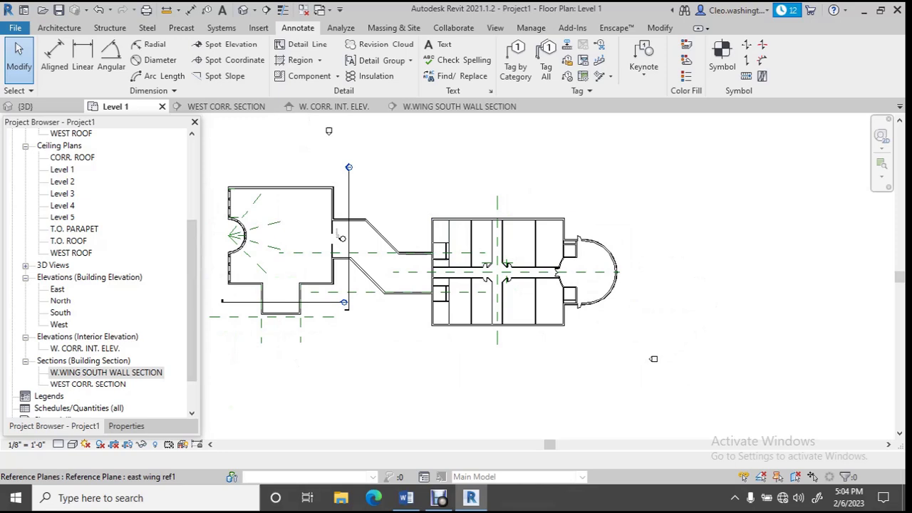
scroll(390, 275, "up", 3)
scroll(402, 268, "down", 2)
middle_click_drag(403, 268, 464, 277)
middle_click_drag(392, 114, 441, 125)
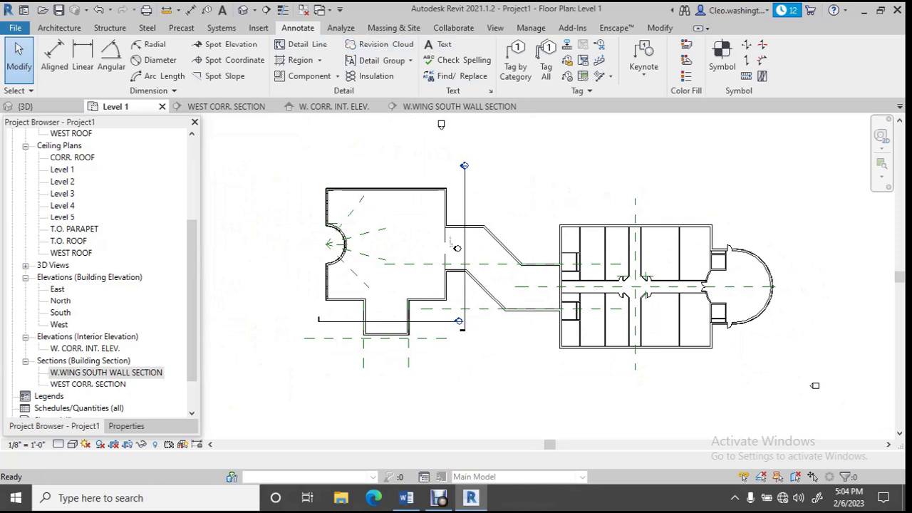
left_click(546, 53)
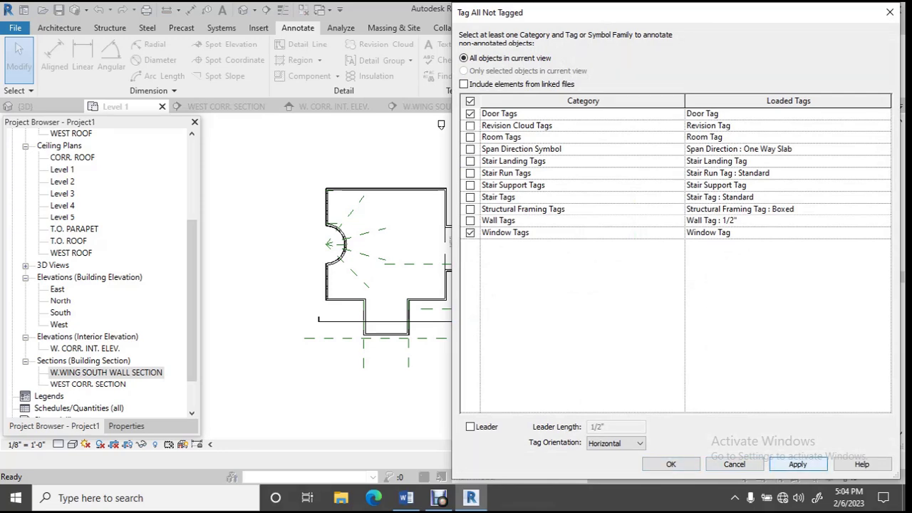
left_click(798, 464)
left_click(671, 464)
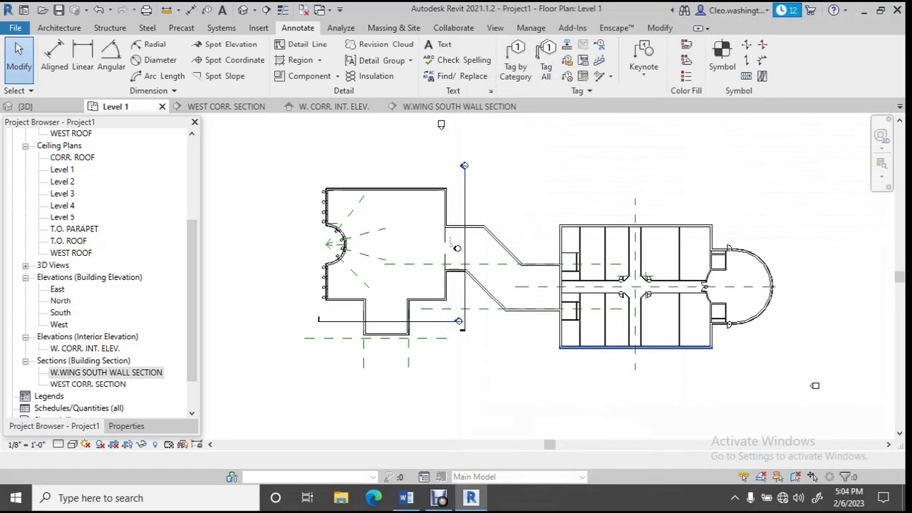
Examine the new door and window tags throughout the east and west wings of the Level 1 plan
scroll(645, 346, "up", 5)
scroll(620, 331, "up", 3)
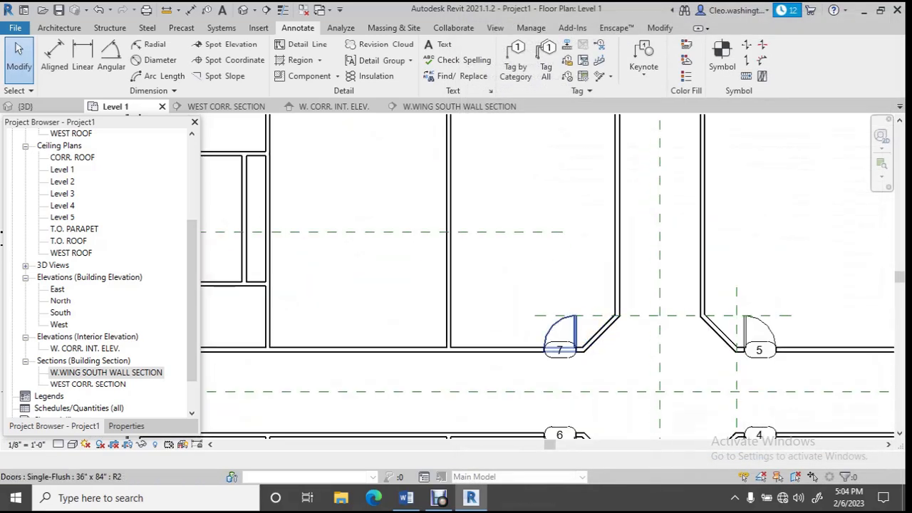
scroll(566, 329, "down", 4)
scroll(395, 213, "down", 2)
middle_click_drag(673, 260, 719, 254)
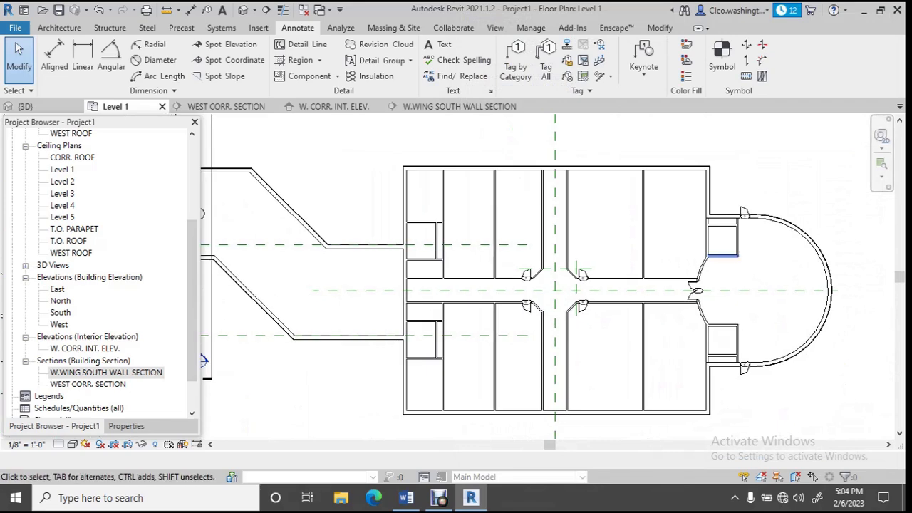
middle_click_drag(499, 289, 789, 287)
scroll(339, 392, "up", 3)
scroll(356, 346, "down", 2)
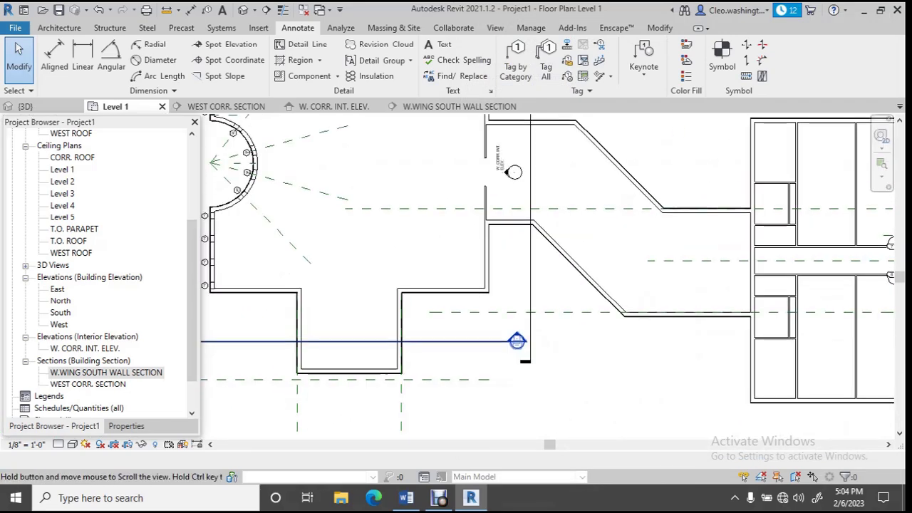
middle_click_drag(356, 341, 481, 360)
scroll(317, 258, "up", 5)
scroll(389, 212, "down", 8)
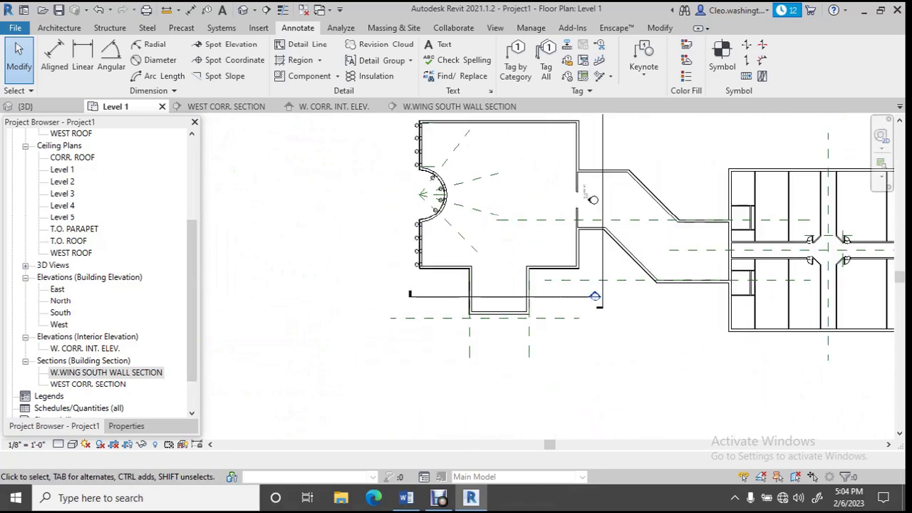
middle_click_drag(866, 187, 531, 258)
scroll(545, 257, "down", 1)
scroll(591, 266, "down", 2)
scroll(577, 301, "up", 3)
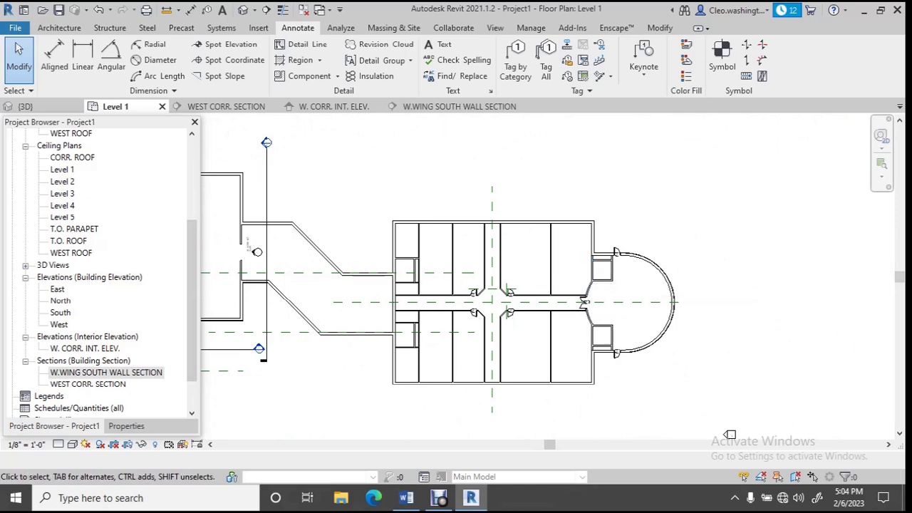
scroll(578, 261, "up", 2)
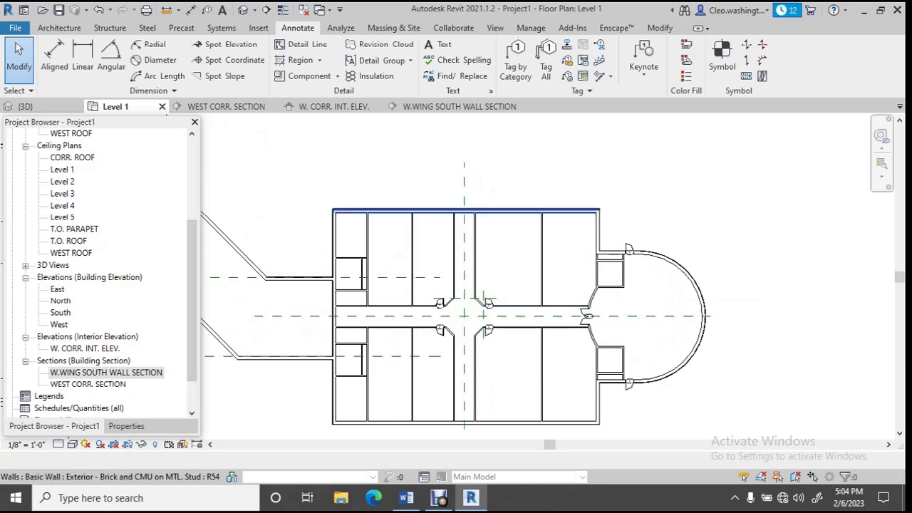
scroll(463, 214, "up", 1)
middle_click_drag(463, 214, 454, 199)
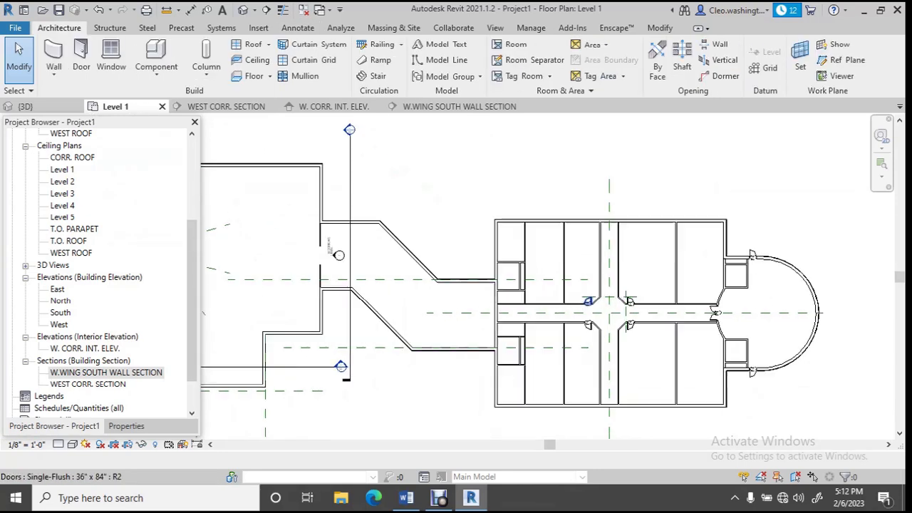
Select the east wing's interior walls and doors for copying, leaving out the exterior west wall, and open the 3D view
scroll(591, 301, "down", 1)
middle_click_drag(591, 301, 547, 250)
left_click_drag(442, 169, 653, 378)
scroll(462, 204, "up", 4)
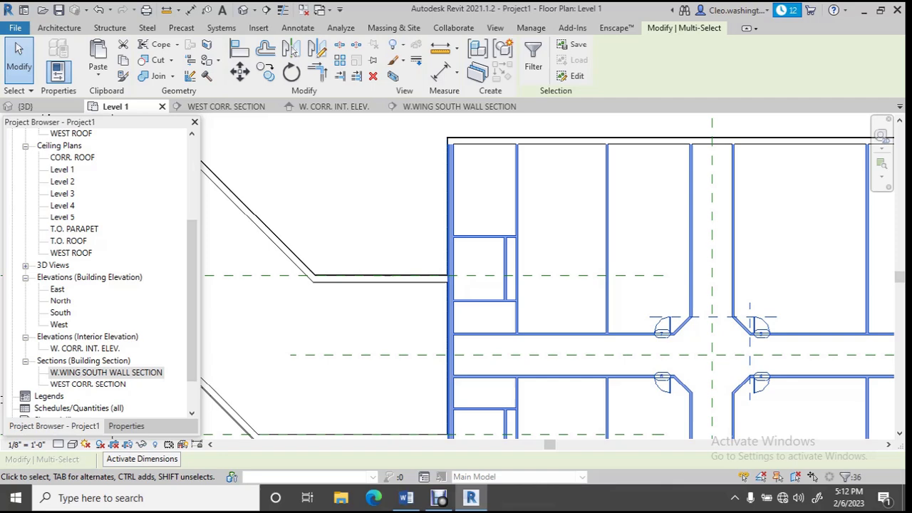
scroll(547, 292, "down", 5)
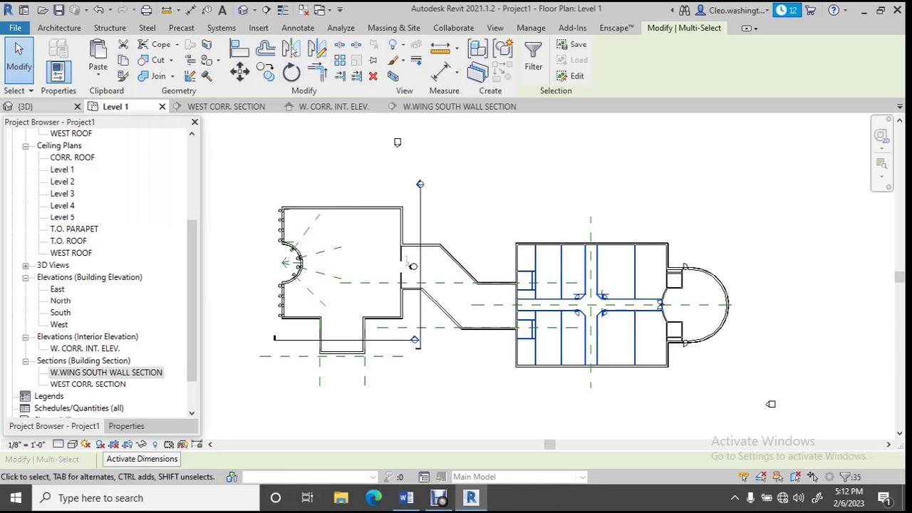
left_click(26, 106)
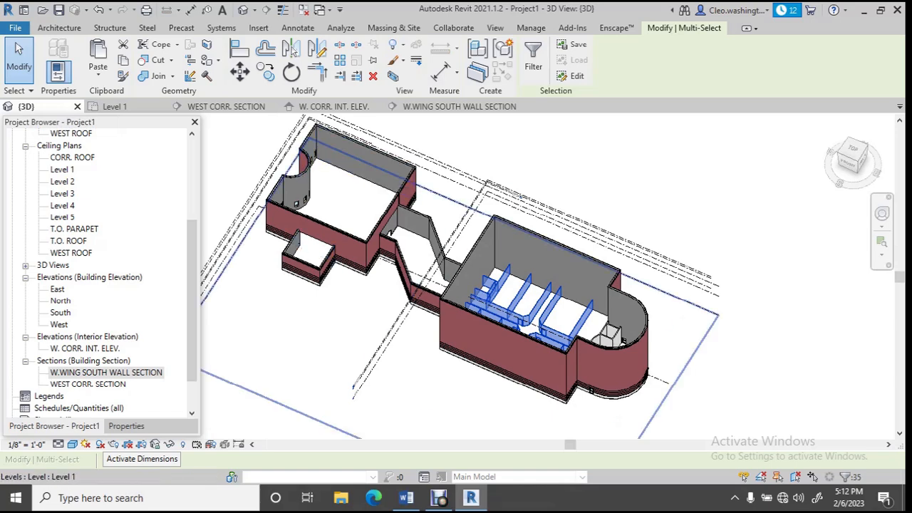
Paste the copied interior walls and doors aligned to the floor plan views Level 2 through Level 5
left_click(98, 74)
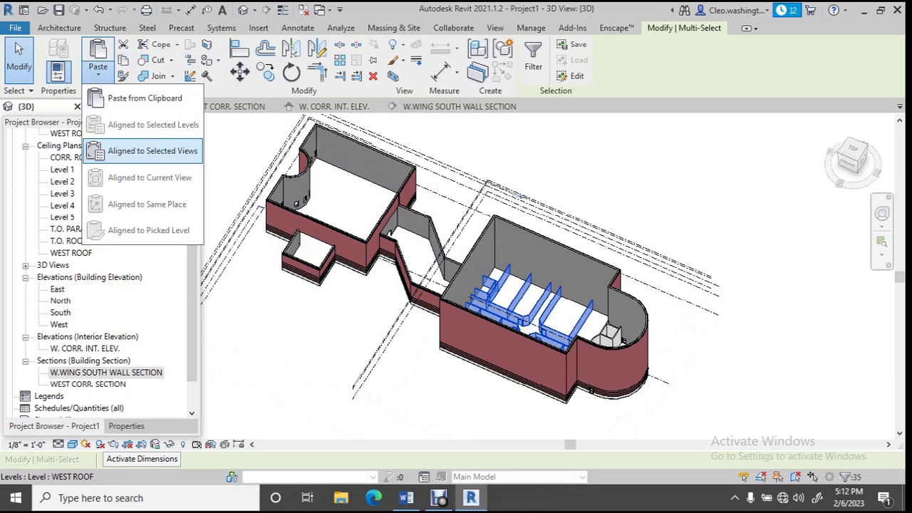
left_click(152, 150)
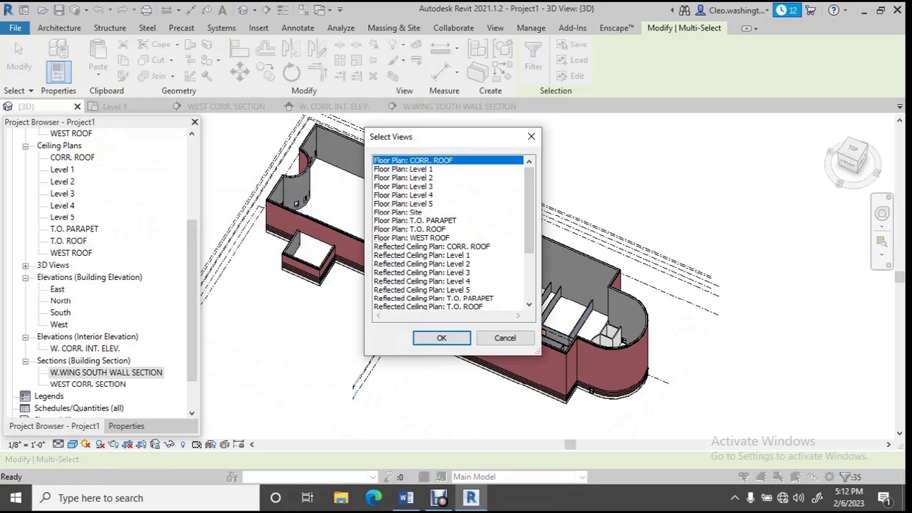
left_click(420, 169)
left_click(420, 178)
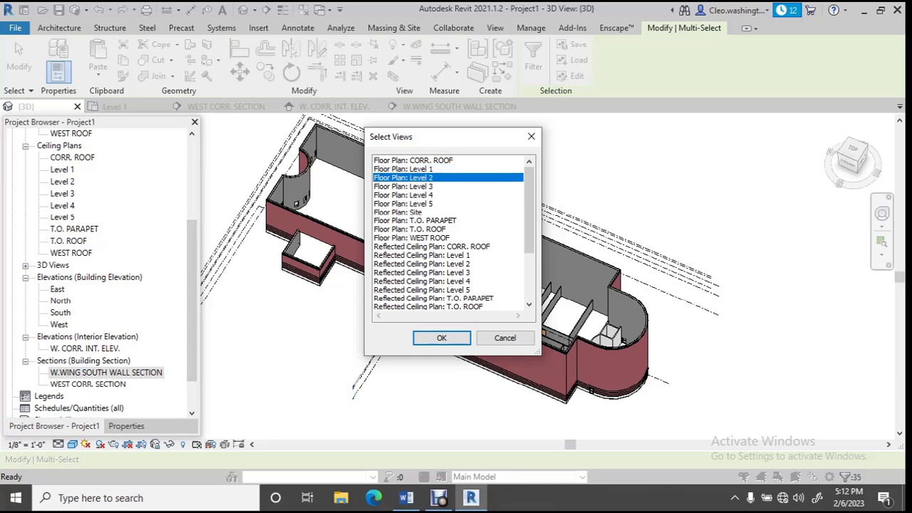
key("shift+Down")
key("shift+Down")
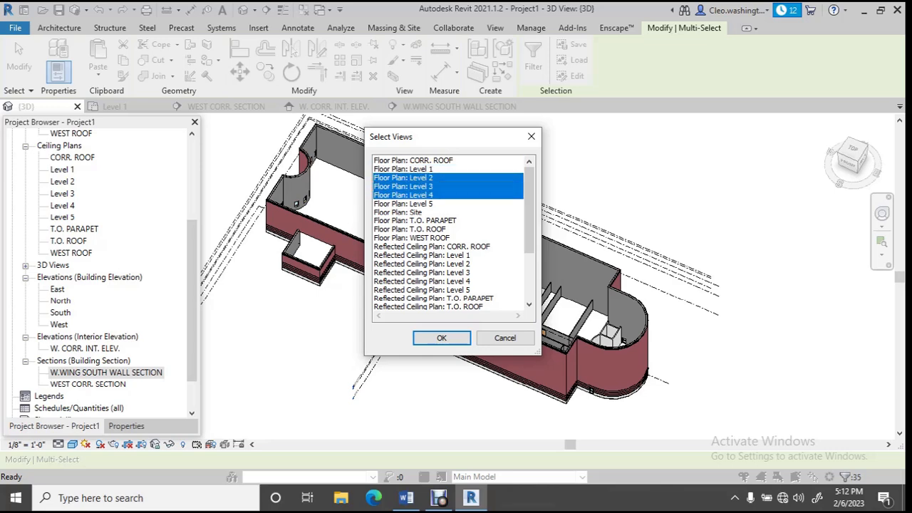
key("shift+Down")
key("Return")
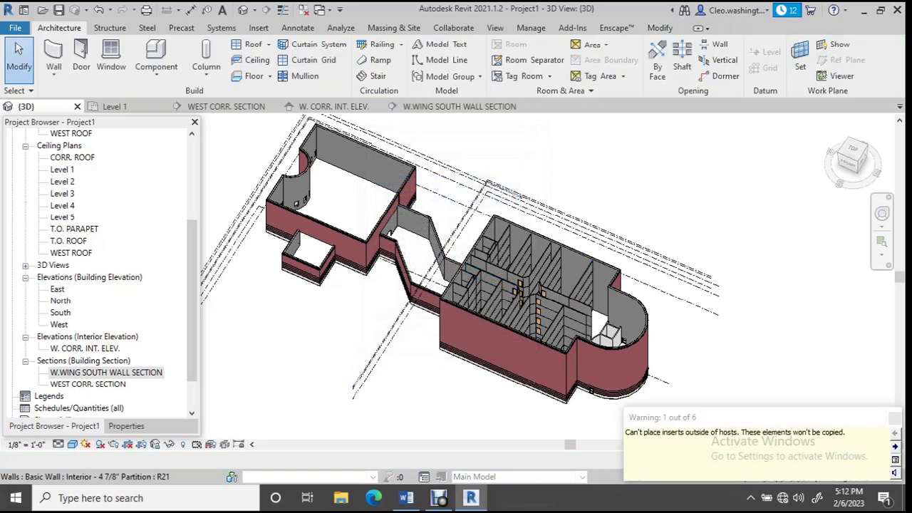
Open the South building elevation and set its visual style to Wireframe
scroll(579, 249, "up", 2)
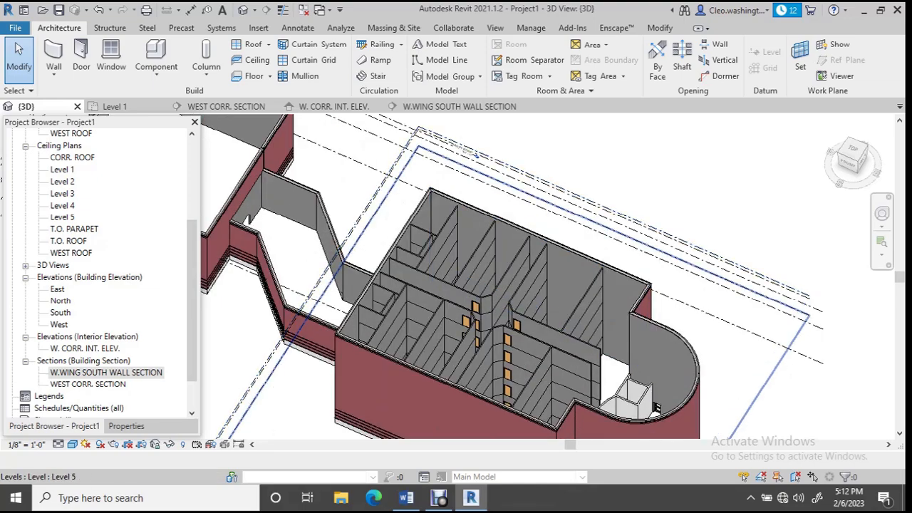
scroll(534, 262, "down", 2)
scroll(478, 293, "up", 4)
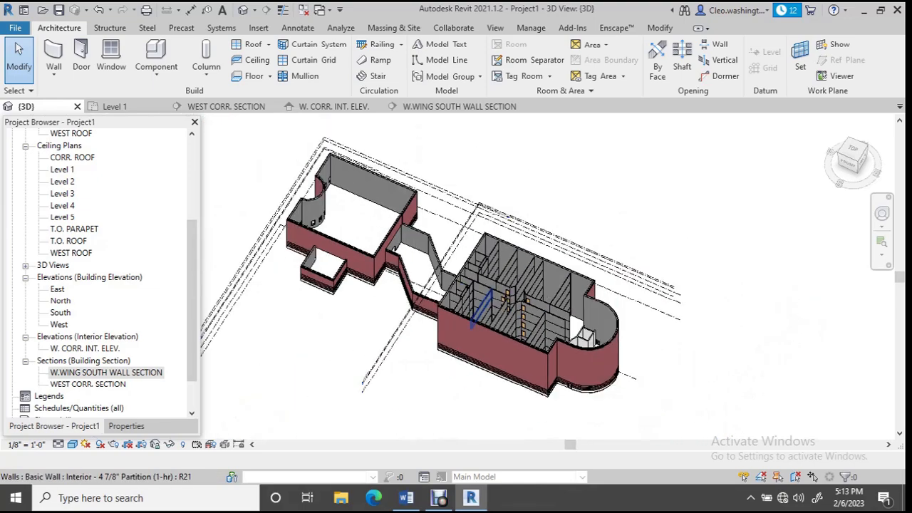
scroll(499, 293, "down", 5)
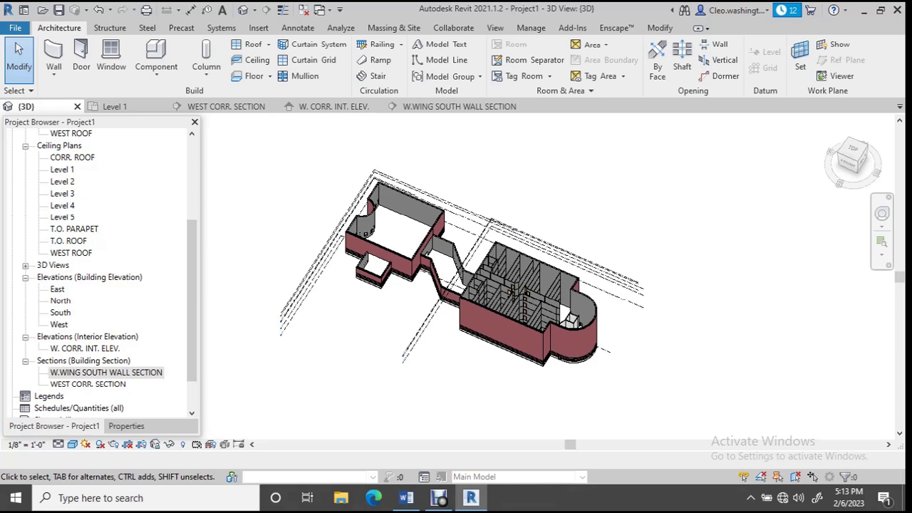
double_click(61, 313)
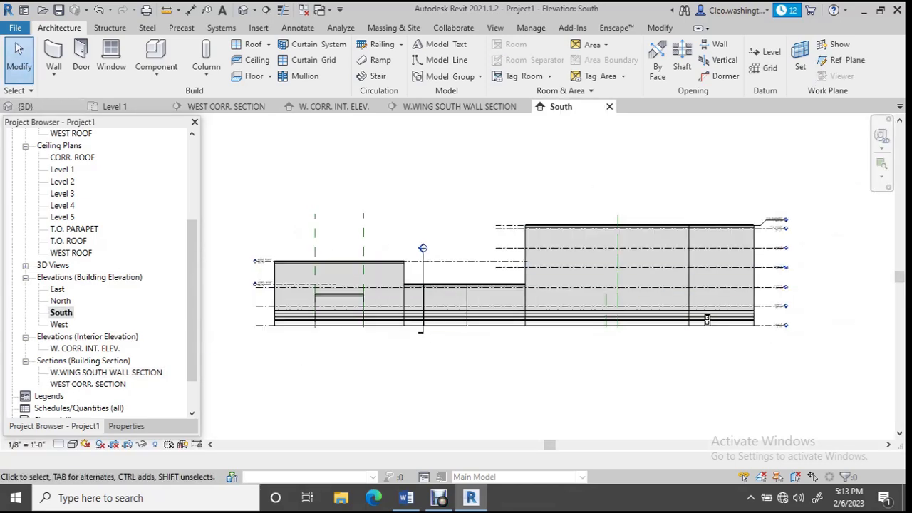
left_click(72, 444)
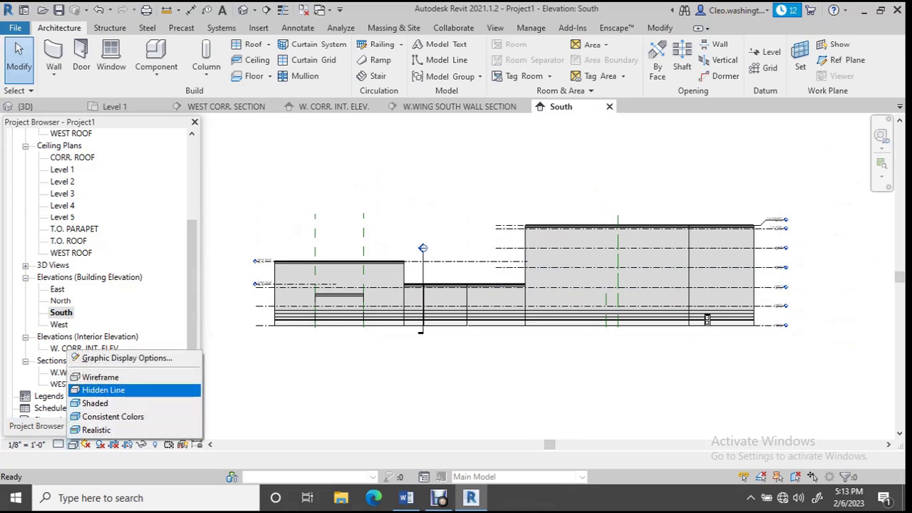
left_click(99, 377)
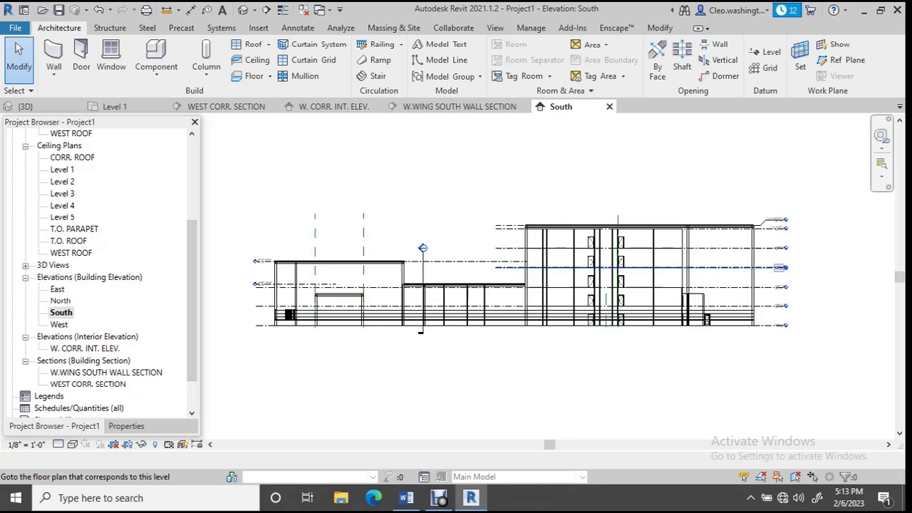
Examine the stacked interior walls and doors of the east wing in the South elevation and the 3D view
scroll(706, 255, "up", 3)
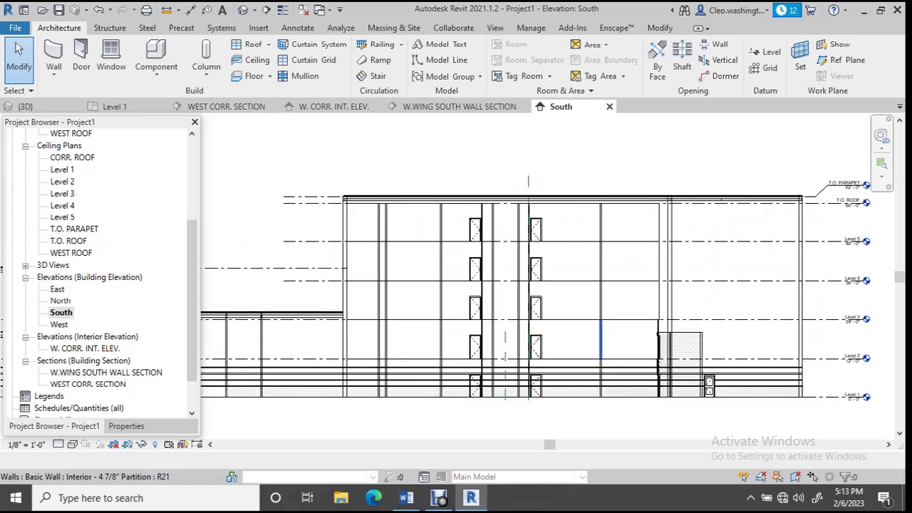
scroll(574, 264, "down", 3)
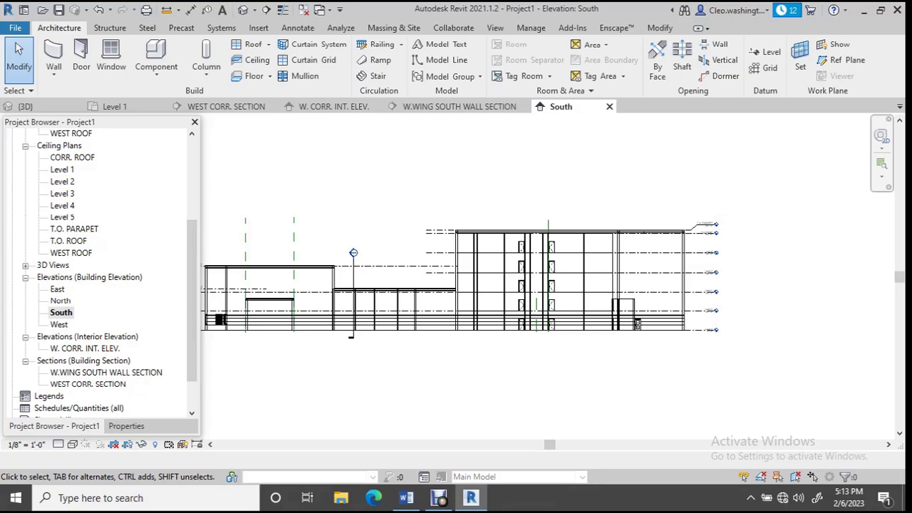
scroll(541, 285, "down", 1)
middle_click_drag(542, 285, 647, 297)
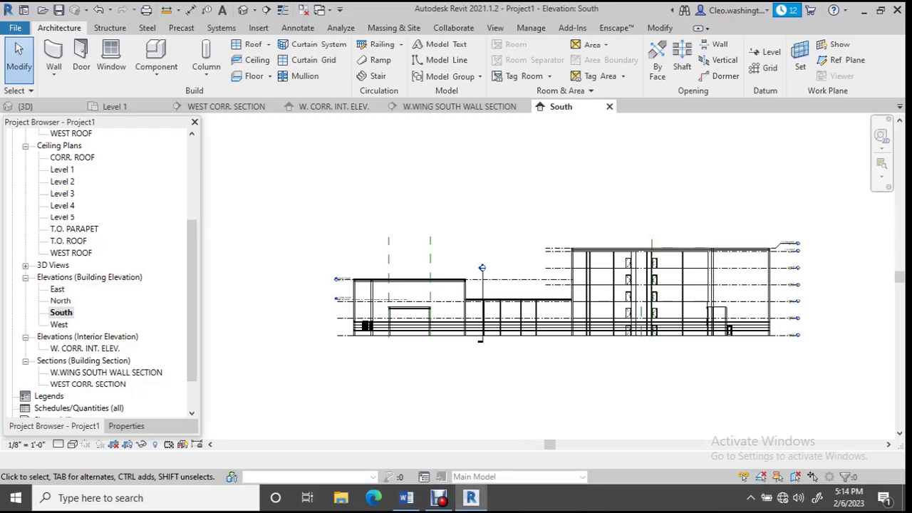
key("ctrl+Tab")
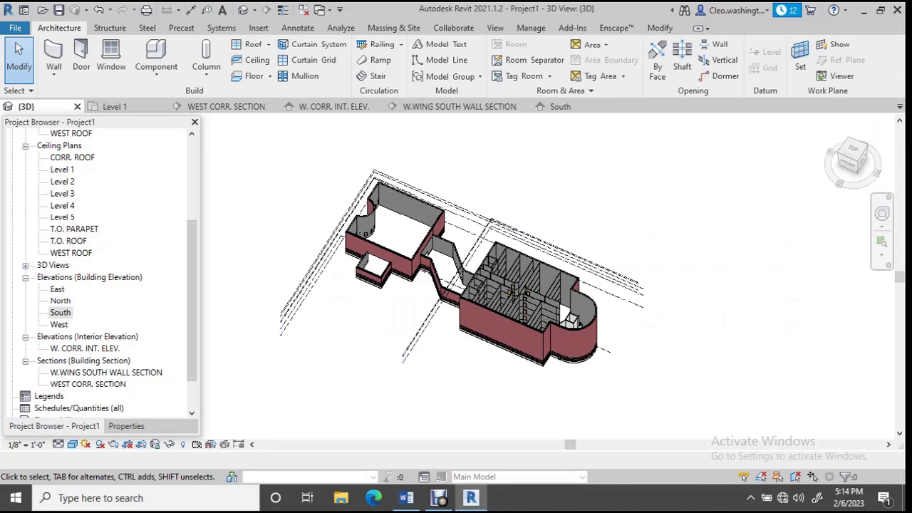
scroll(434, 298, "up", 3)
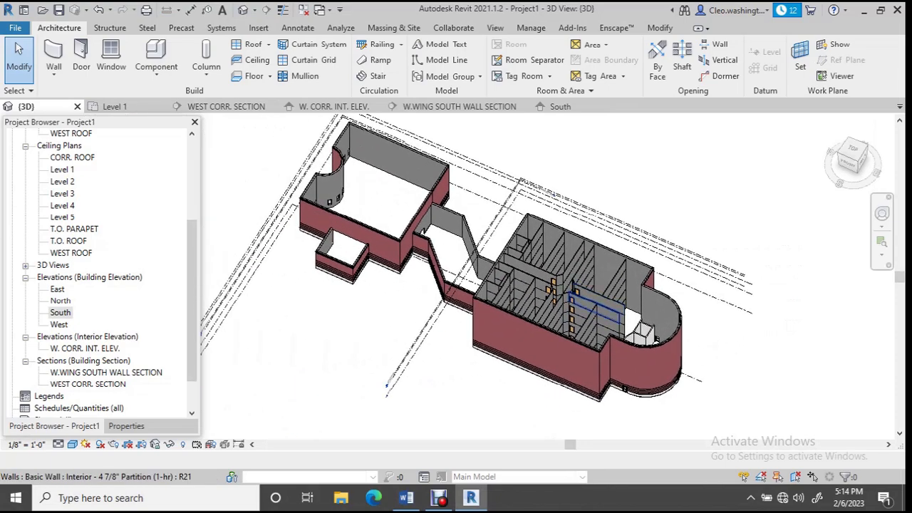
mouse_move(592, 306)
middle_mouse_down("shift")
mouse_move(523, 231)
mouse_move(606, 307)
middle_mouse_up("shift")
Open the Level 2 reflected ceiling plan and save the project
left_click(62, 170)
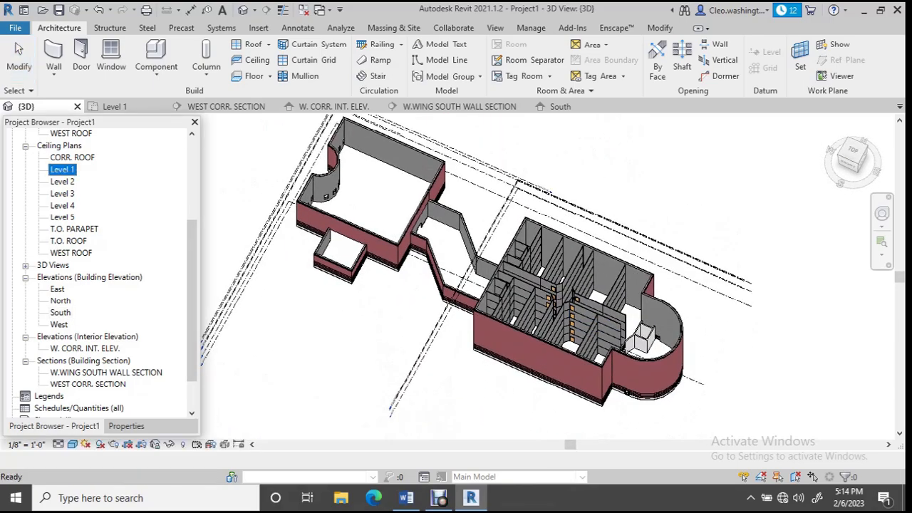
double_click(62, 182)
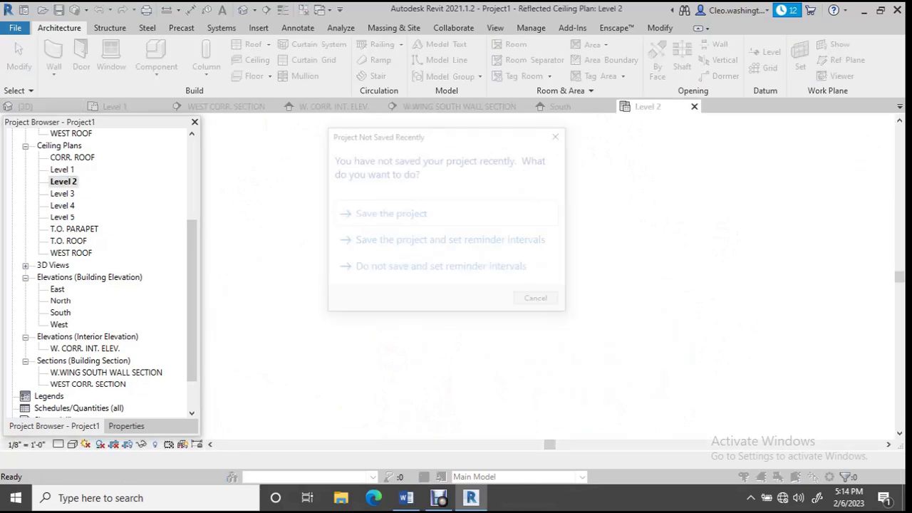
left_click(390, 214)
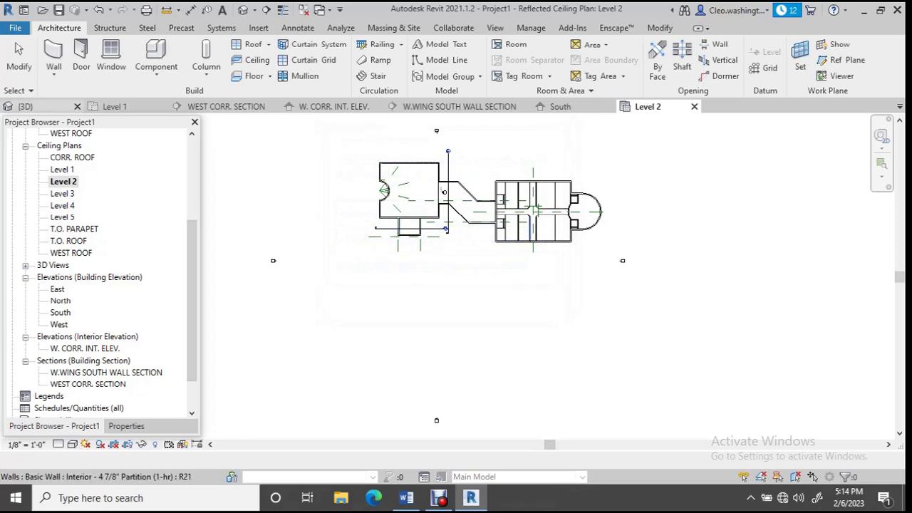
Examine the copied east wing interior walls in the Level 2, Level 3, Level 4 and Level 5 reflected ceiling plans
scroll(427, 228, "up", 3)
middle_click_drag(717, 348, 732, 355)
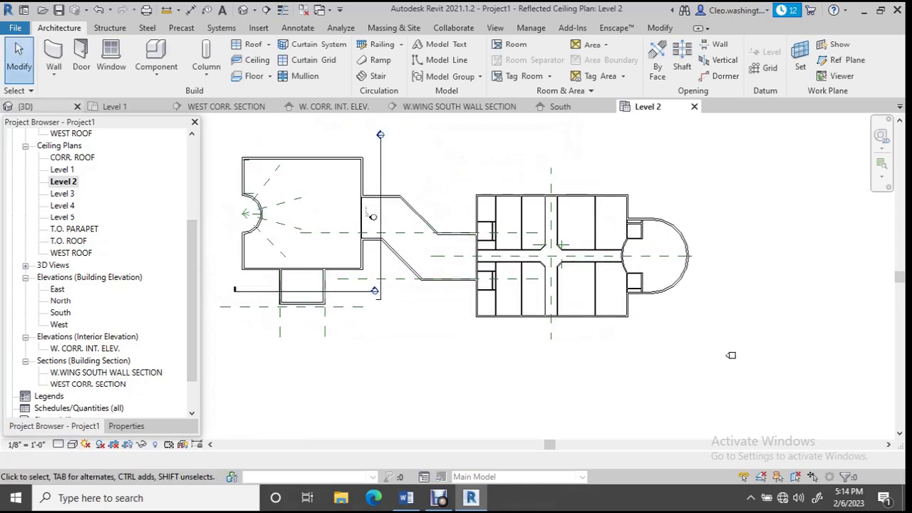
double_click(62, 194)
scroll(615, 263, "down", 1)
scroll(615, 263, "up", 2)
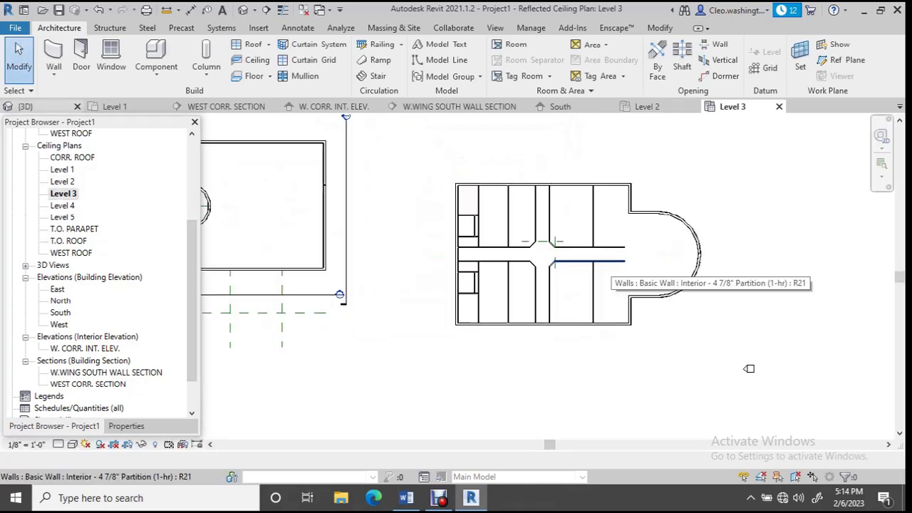
scroll(716, 342, "down", 1)
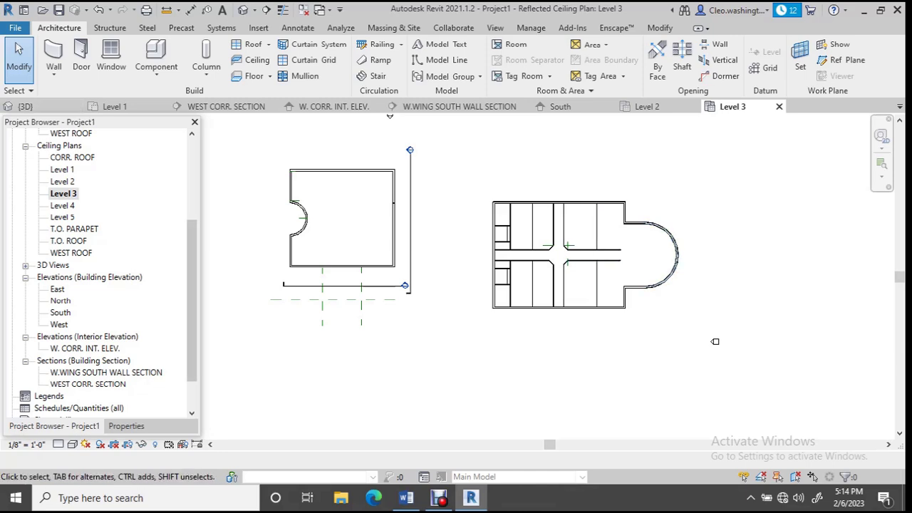
key("Down")
key("Return")
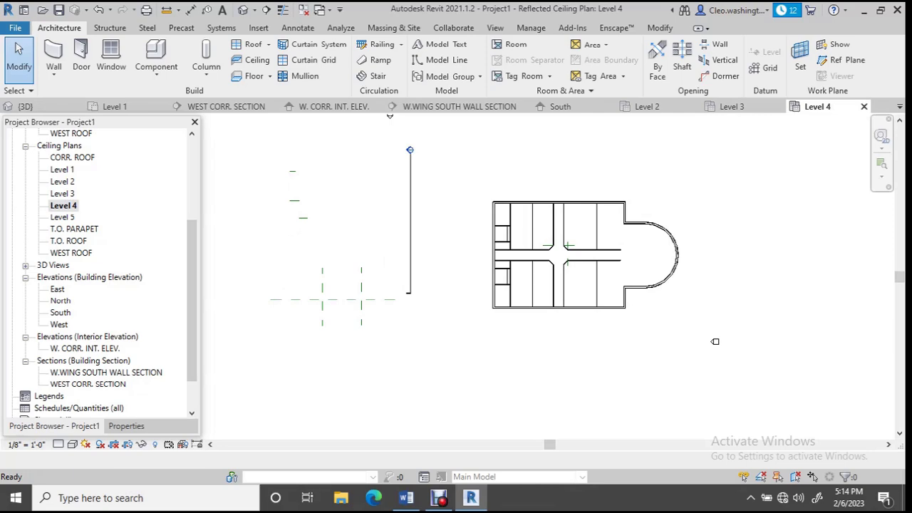
key("Down")
key("Return")
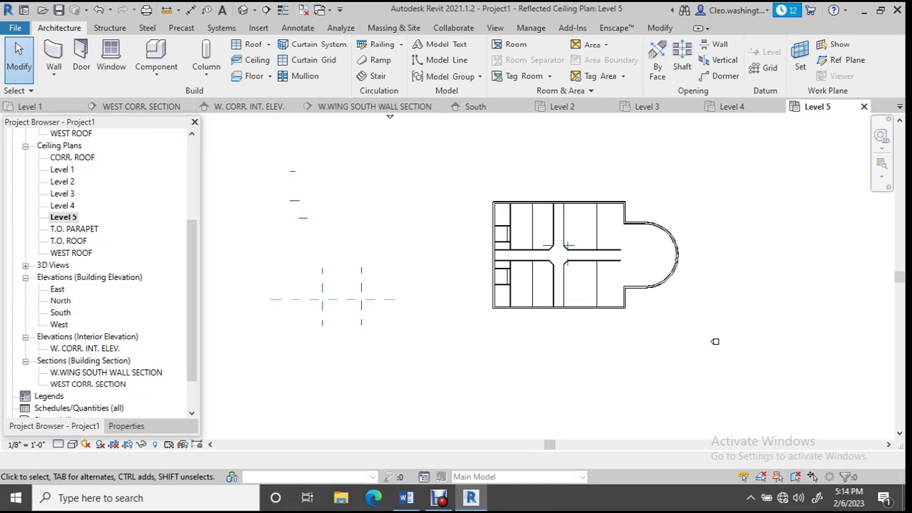
In the 3D view, set the top constraint of the east wing's curved masonry wall and adjoining shaft walls to Up to level: T.O. ROOF
left_click(243, 9)
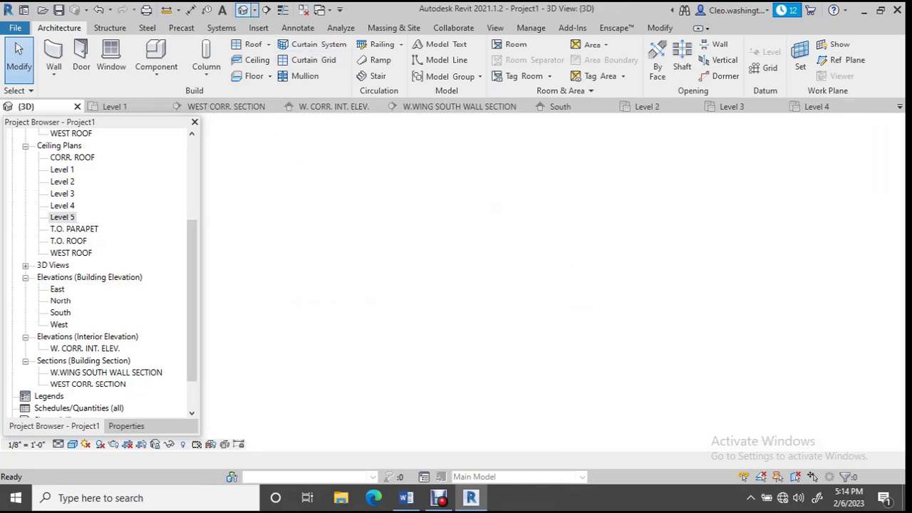
middle_click_drag(669, 363, 285, 353)
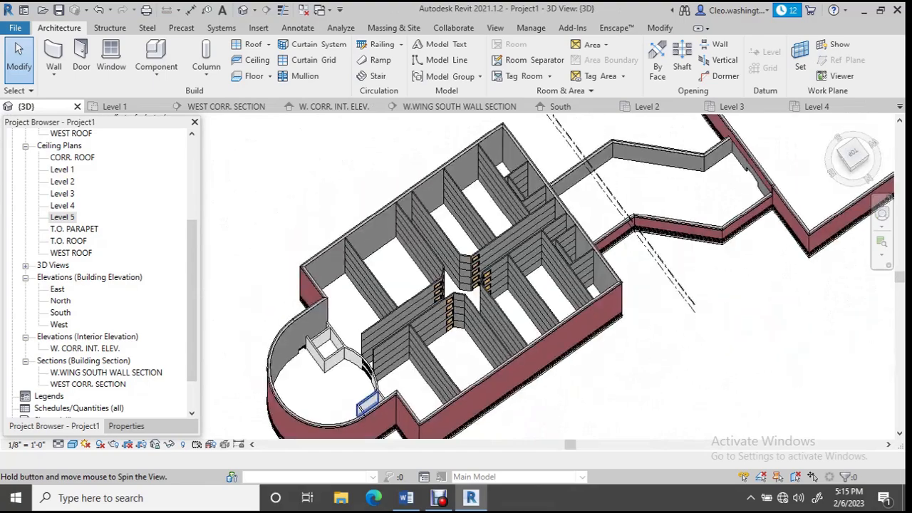
scroll(399, 385, "up", 5)
middle_click_drag(449, 360, 496, 255)
scroll(412, 283, "up", 2)
left_click(420, 293)
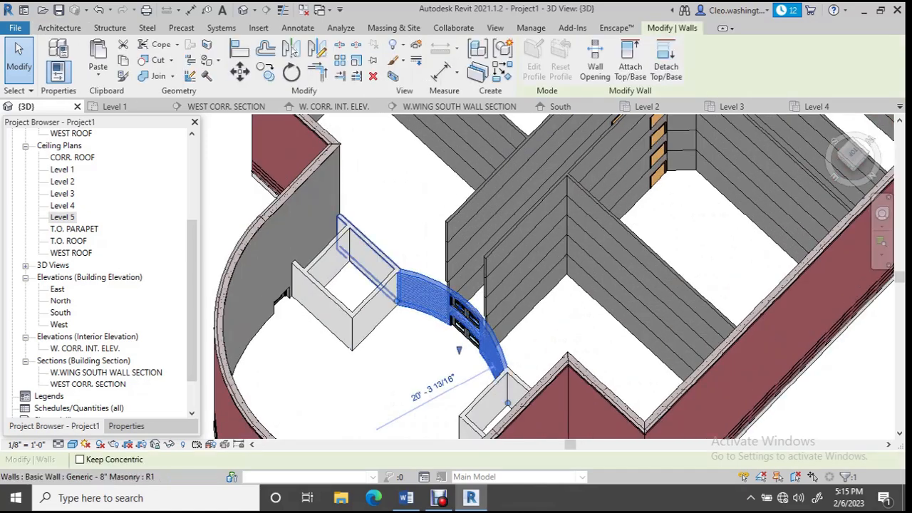
left_click(338, 244, "ctrl")
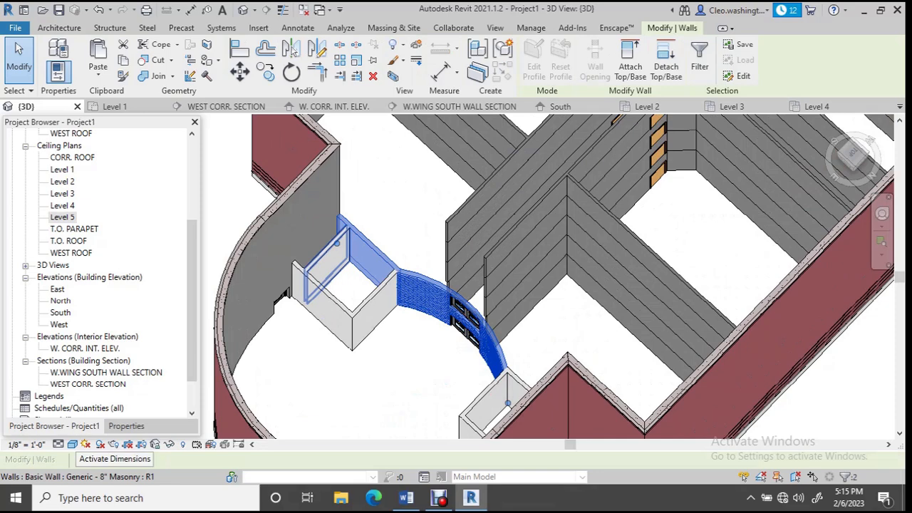
left_click(321, 306, "ctrl")
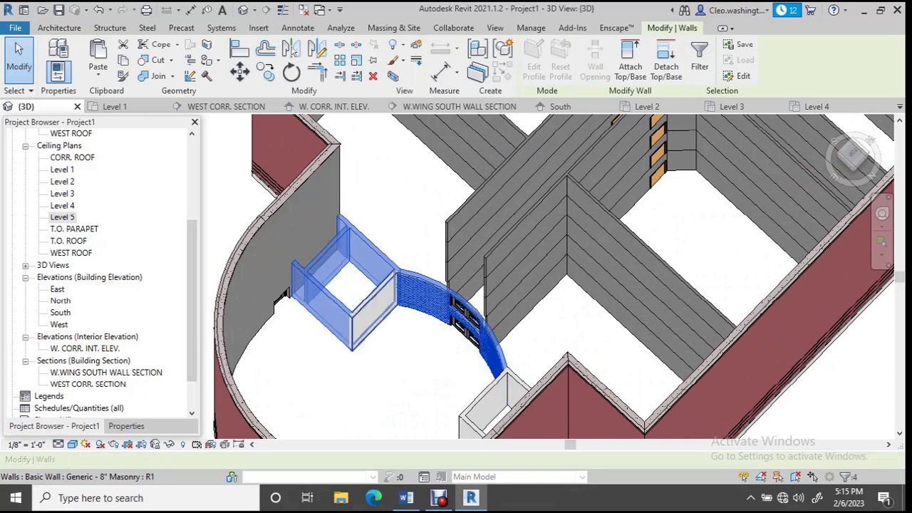
left_click(374, 310, "ctrl")
scroll(548, 278, "down", 2)
middle_click_drag(499, 285, 656, 285, "shift")
scroll(520, 279, "up", 2)
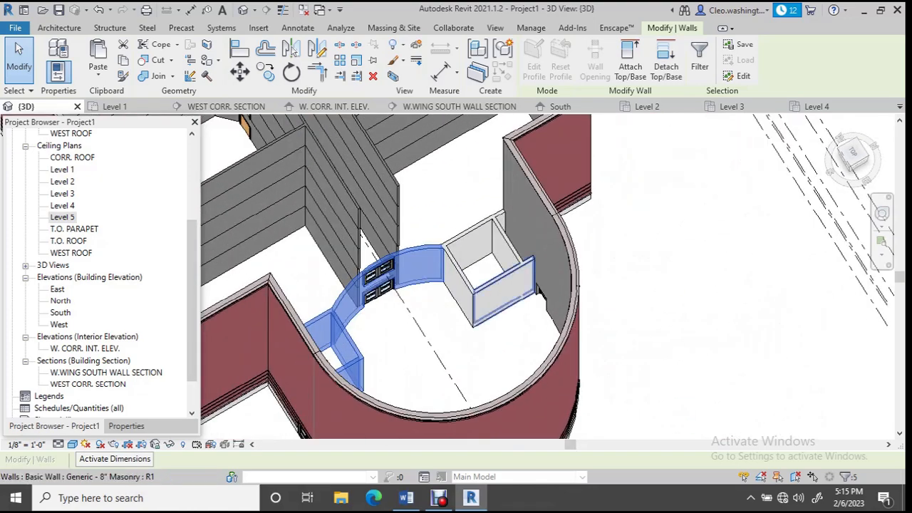
left_click(503, 299, "ctrl")
left_click(460, 285, "ctrl")
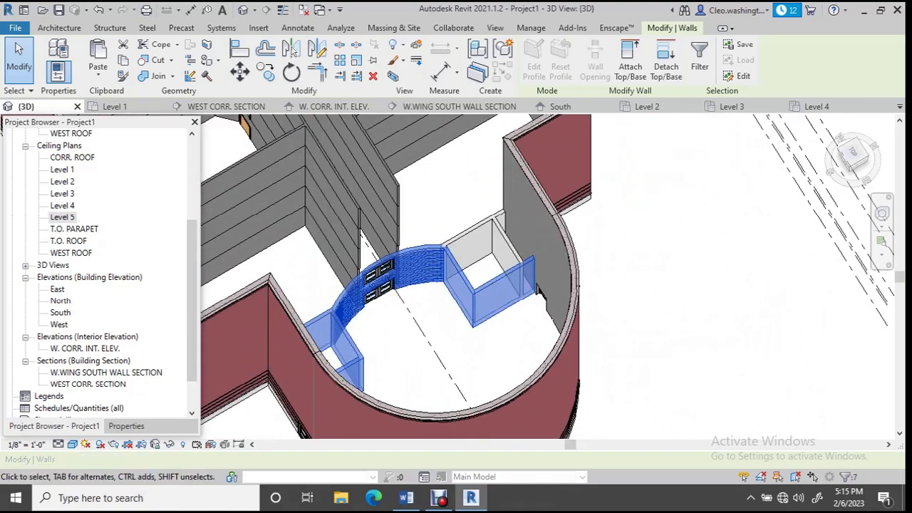
left_click(474, 235, "ctrl")
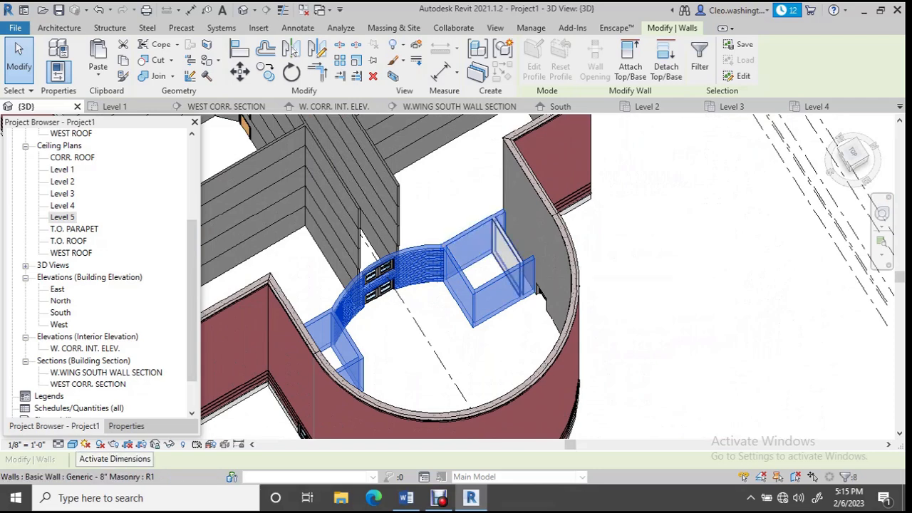
left_click(503, 257, "ctrl")
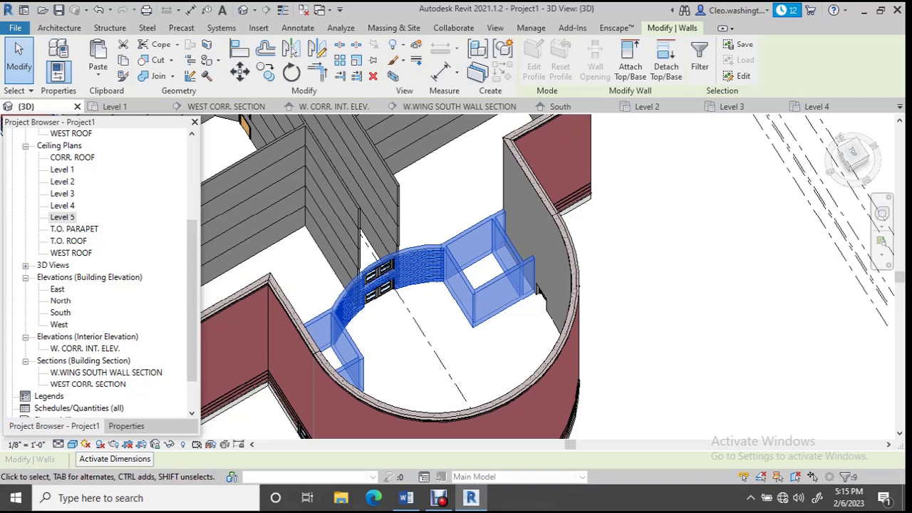
left_click(126, 426)
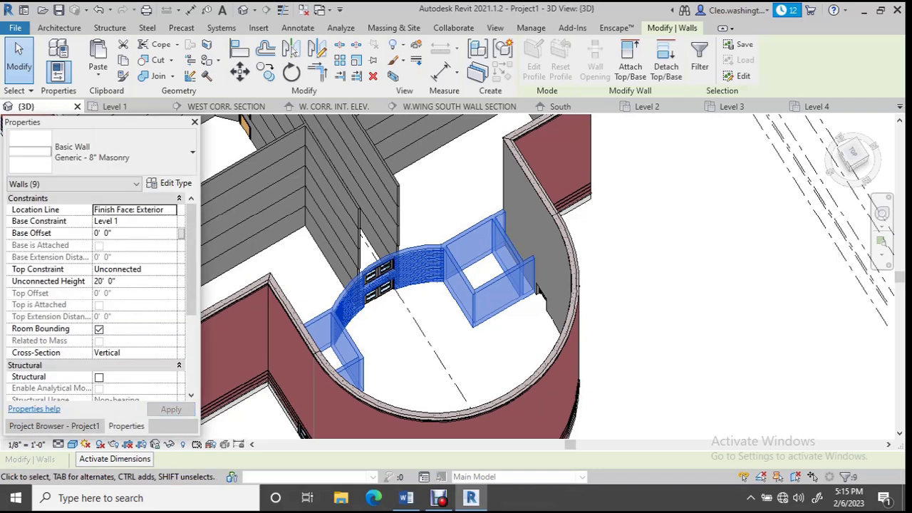
left_click(135, 282)
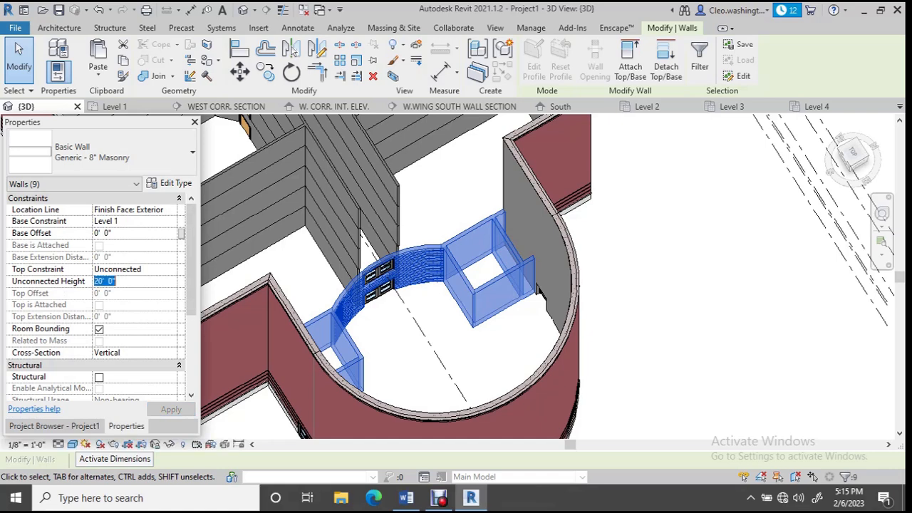
left_click(135, 269)
left_click(171, 269)
scroll(139, 306, "down", 2)
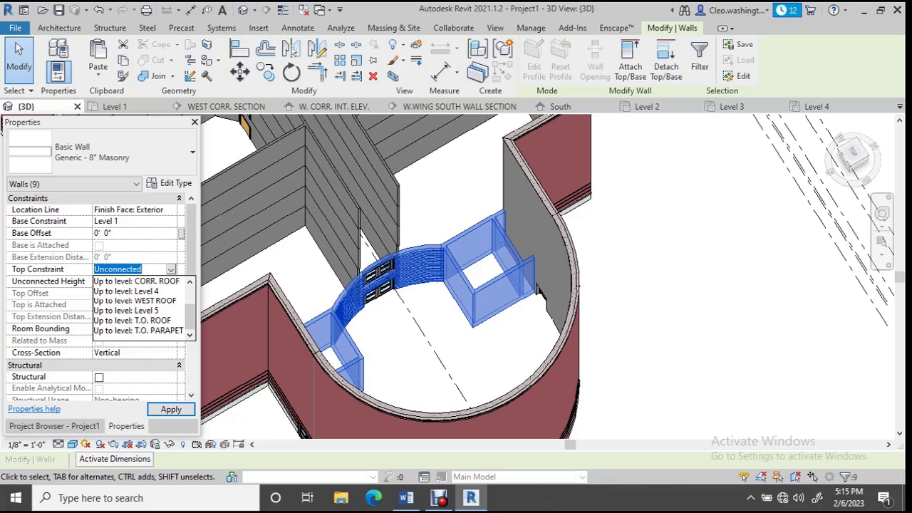
left_click(132, 320)
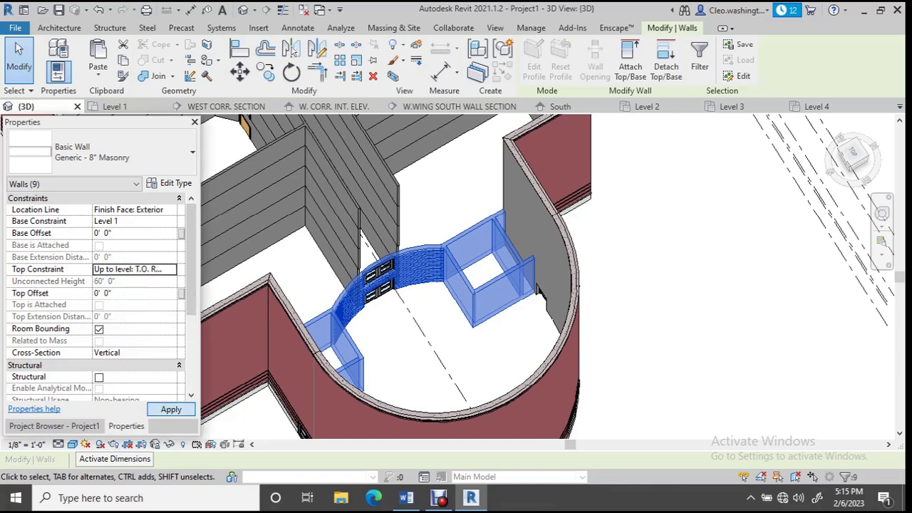
left_click(171, 410)
scroll(428, 279, "down", 2)
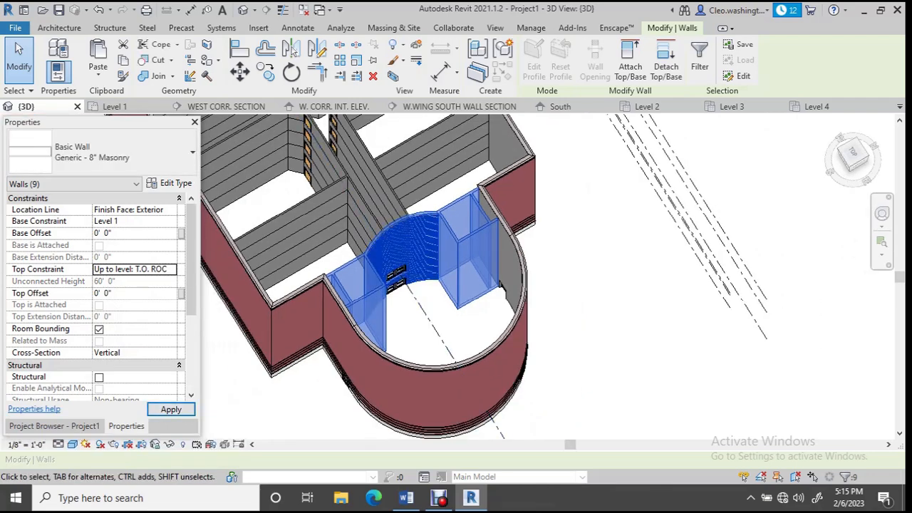
key("Escape")
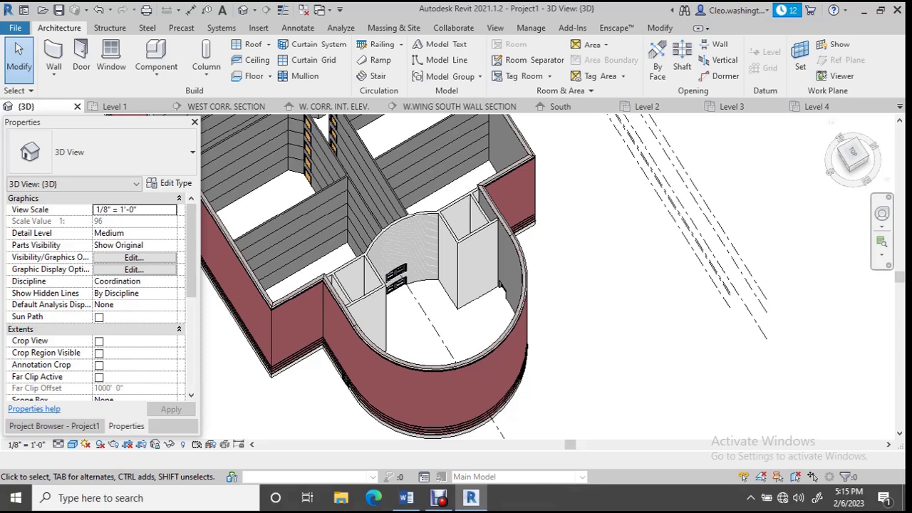
Check the curved masonry wall and shaft walls in the Level 4 and Level 3 reflected ceiling plans
left_click(817, 106)
scroll(627, 356, "up", 5)
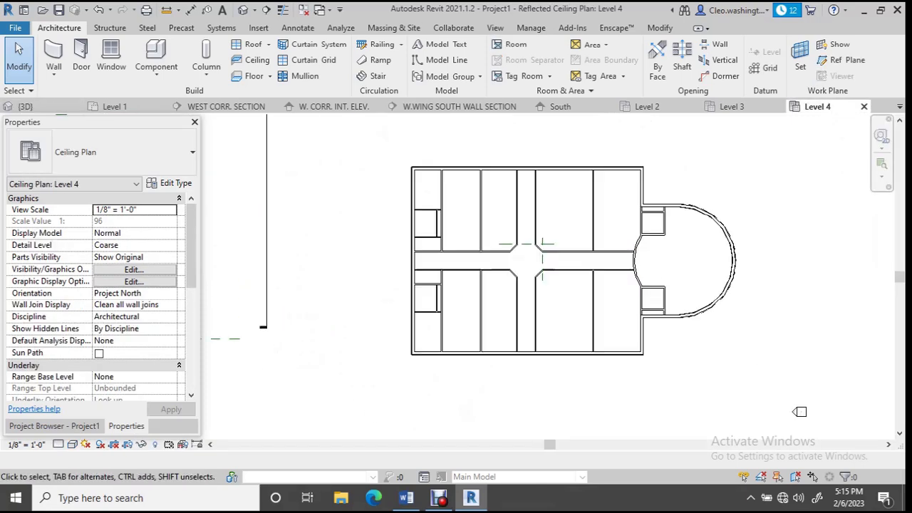
scroll(619, 228, "up", 1)
left_click(732, 107)
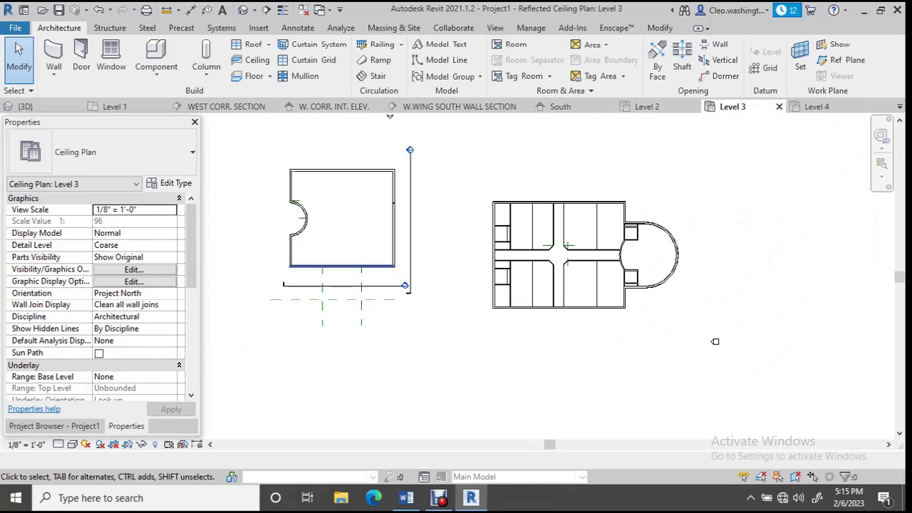
scroll(716, 341, "up", 3)
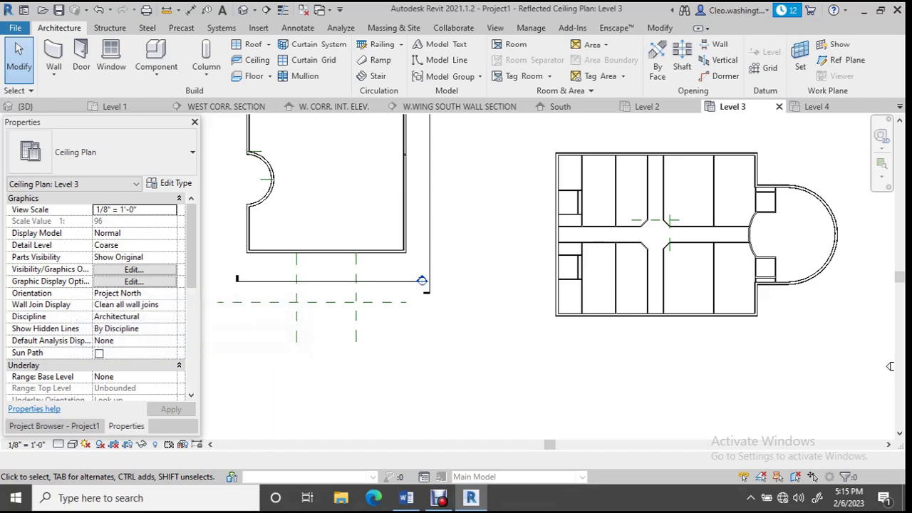
Set the underlay base level of the Level 3 ceiling plan to CORR. ROOF
left_click(137, 377)
left_click(171, 378)
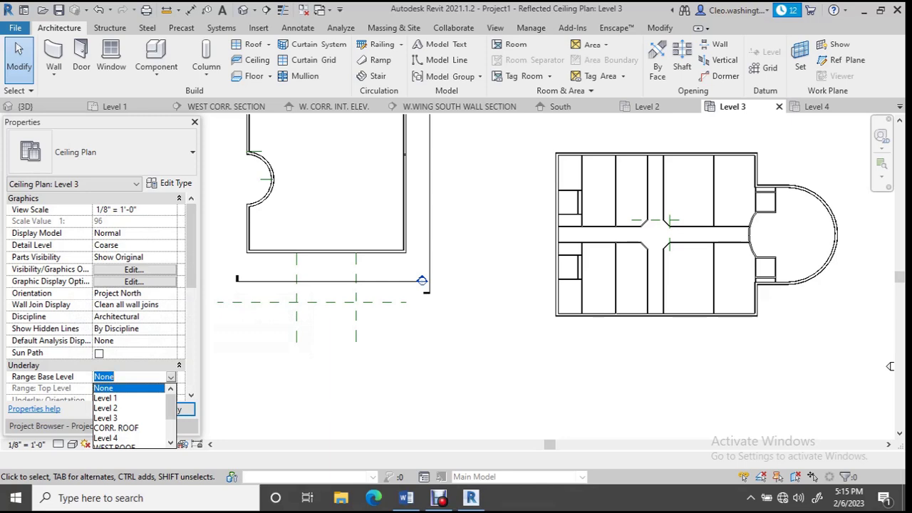
left_click(116, 428)
left_click(171, 409)
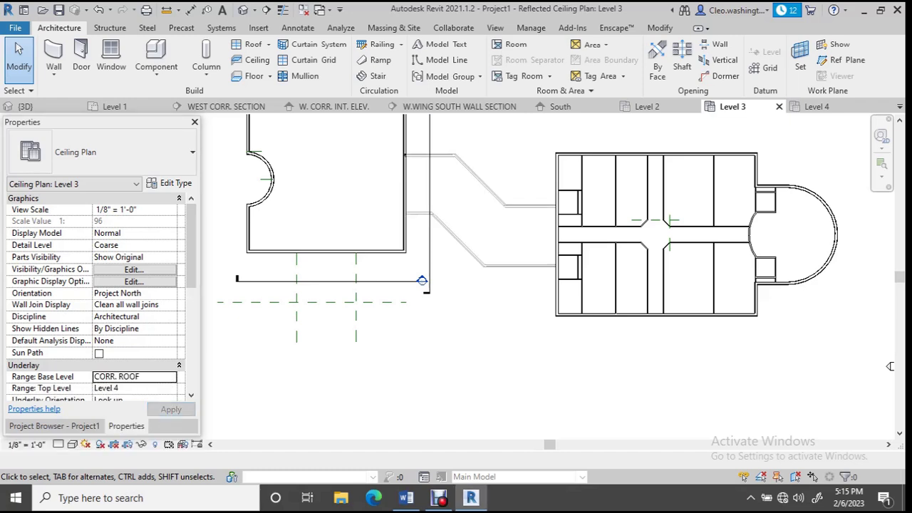
Change the Level 3 ceiling plan's underlay base level to WEST ROOF
left_click(171, 377)
left_click_drag(170, 407, 171, 425)
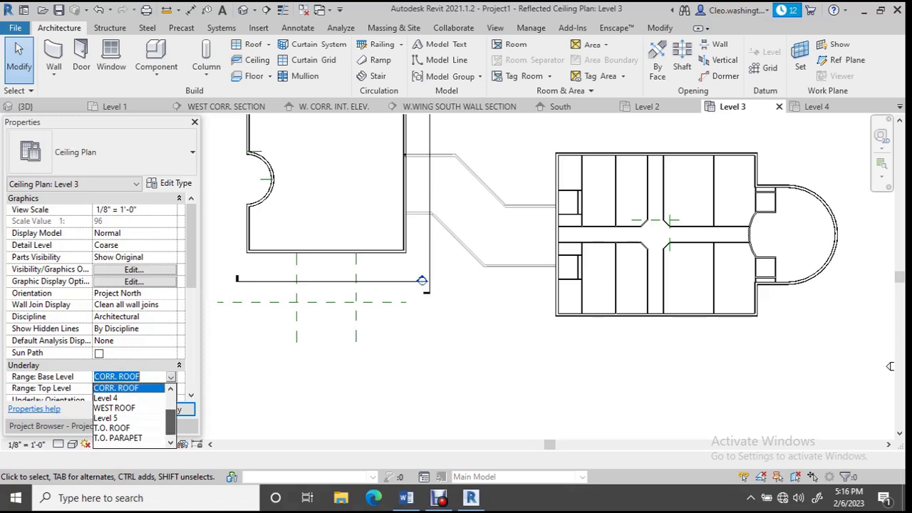
left_click(171, 376)
left_click(171, 409)
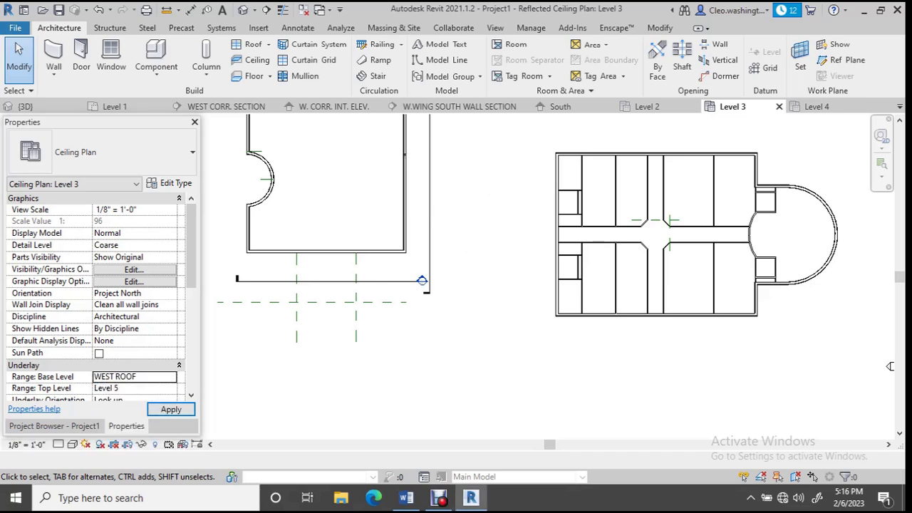
Set the Level 3 ceiling plan's underlay base level to Level 2
left_click(171, 377)
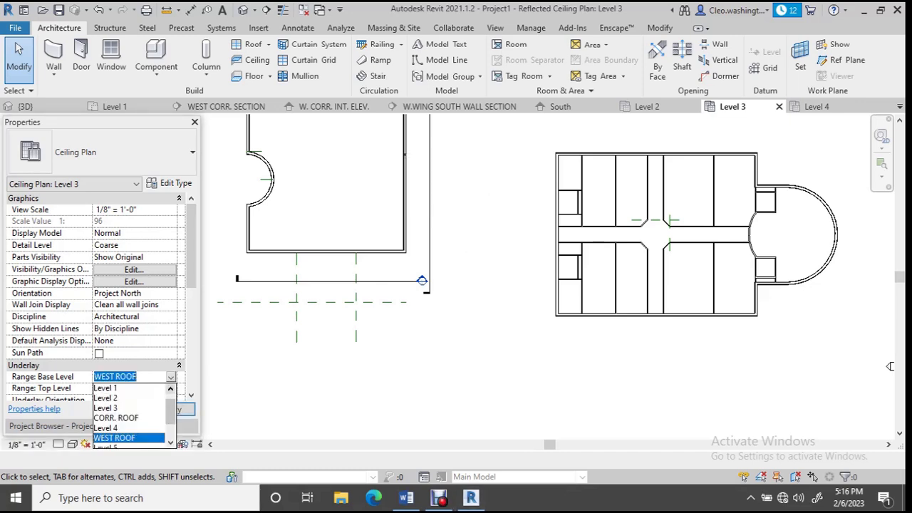
left_click_drag(171, 410, 170, 404)
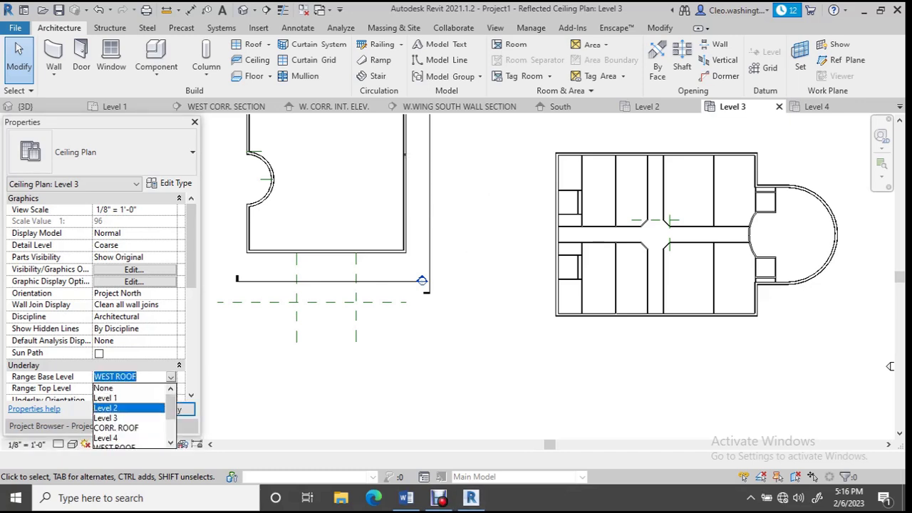
left_click(107, 408)
left_click(171, 409)
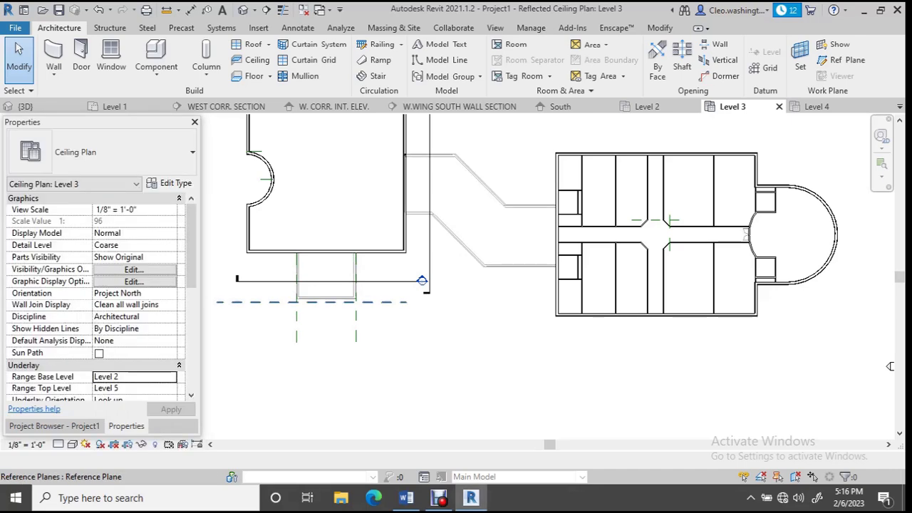
scroll(352, 307, "down", 1)
middle_click_drag(352, 307, 362, 365)
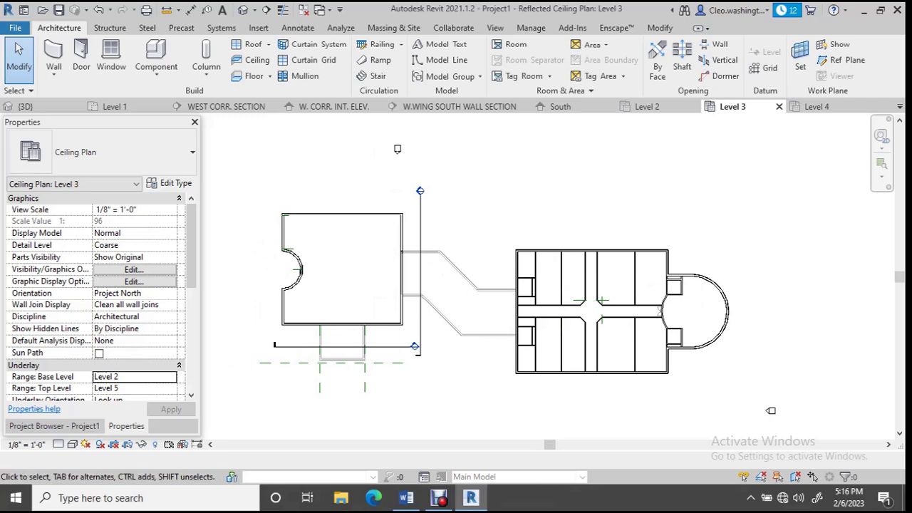
Check the Level 2 ceiling plan for comparison and set the Level 3 ceiling plan's underlay base level to Level 3
left_click(647, 106)
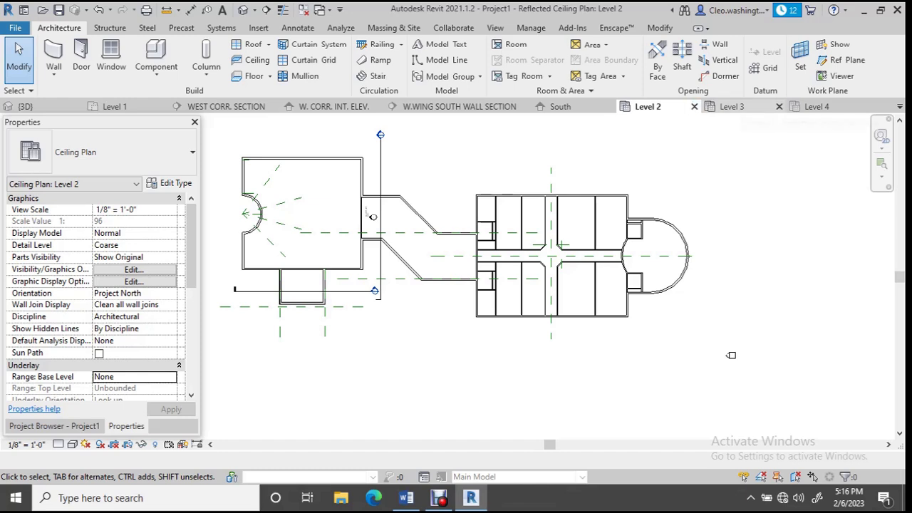
left_click(733, 107)
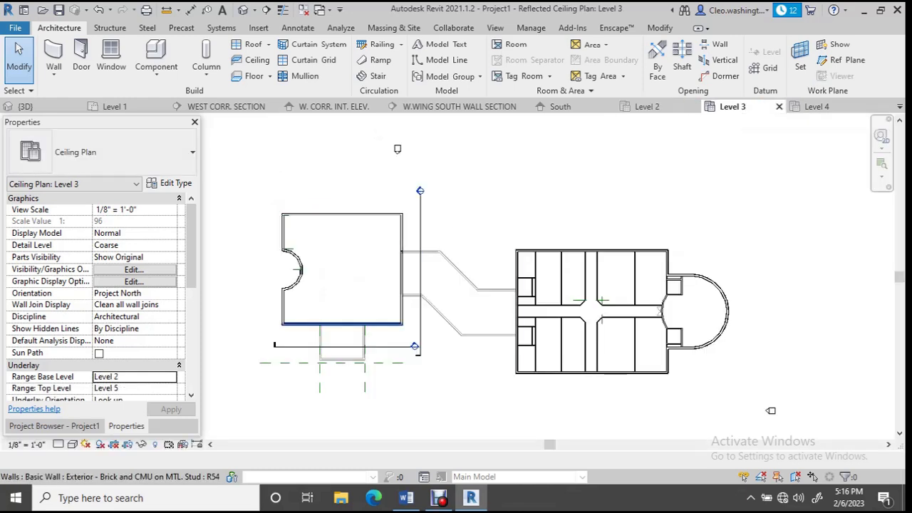
left_click(114, 376)
left_click(171, 377)
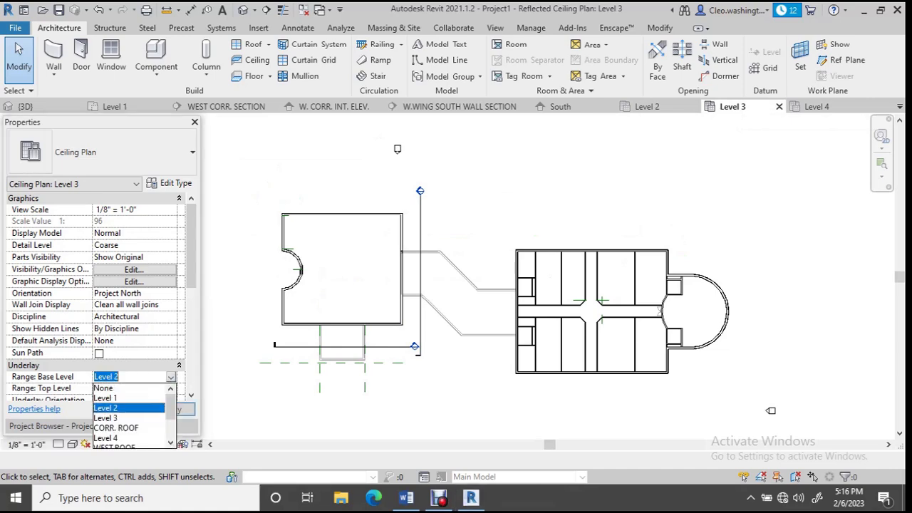
left_click(105, 417)
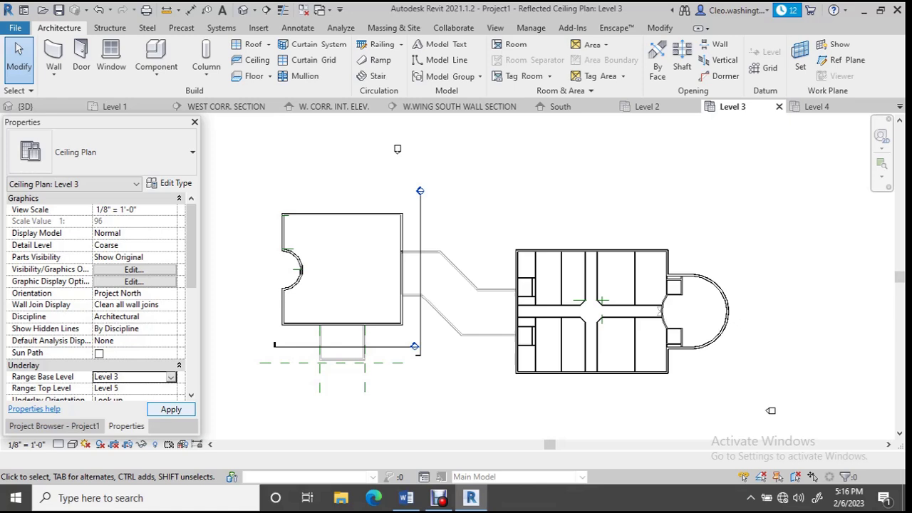
left_click(171, 409)
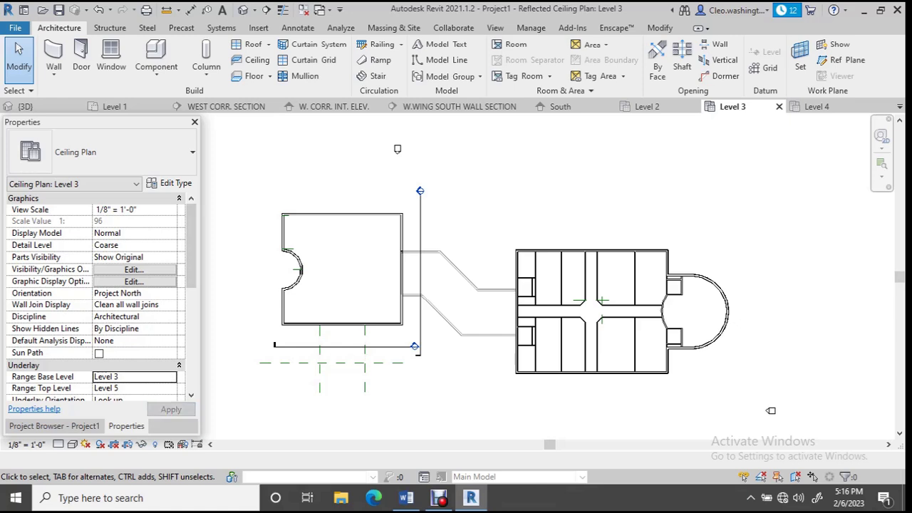
Change the underlay base level of the Level 3 ceiling plan to CORR. ROOF
left_click(171, 376)
left_click(171, 376)
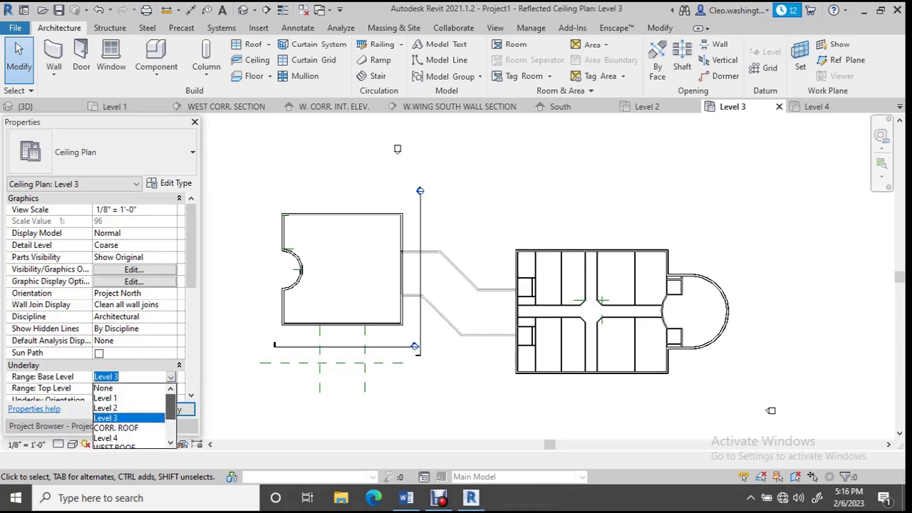
left_click(114, 428)
key("Return")
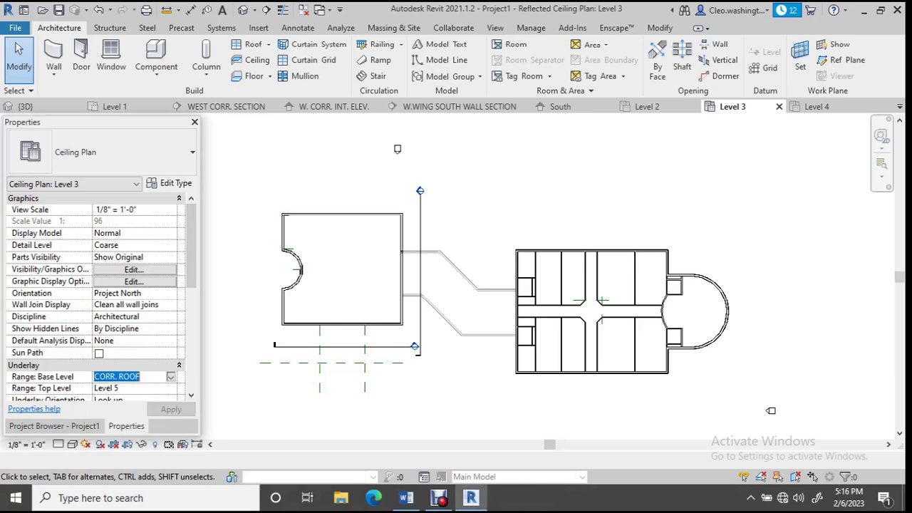
Turn off the Level 3 ceiling plan's underlay by setting its base level to None
left_click(171, 376)
left_click(104, 388)
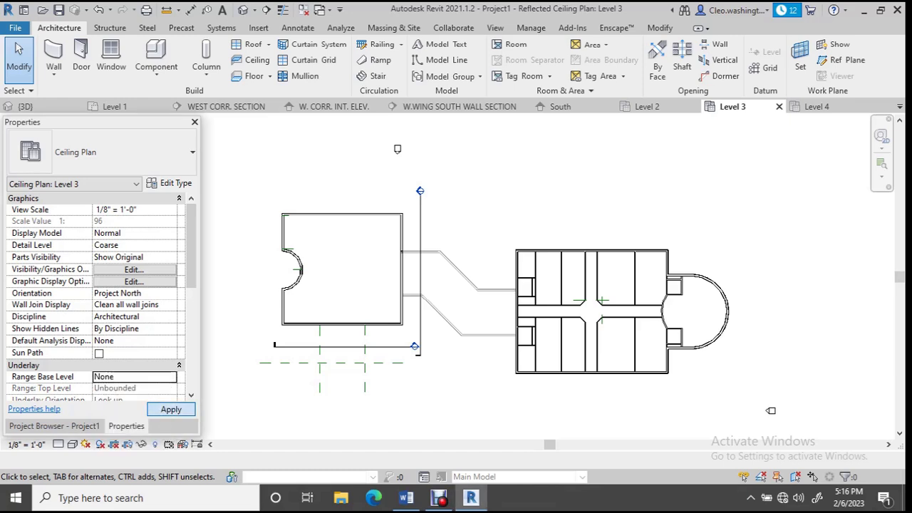
left_click(171, 409)
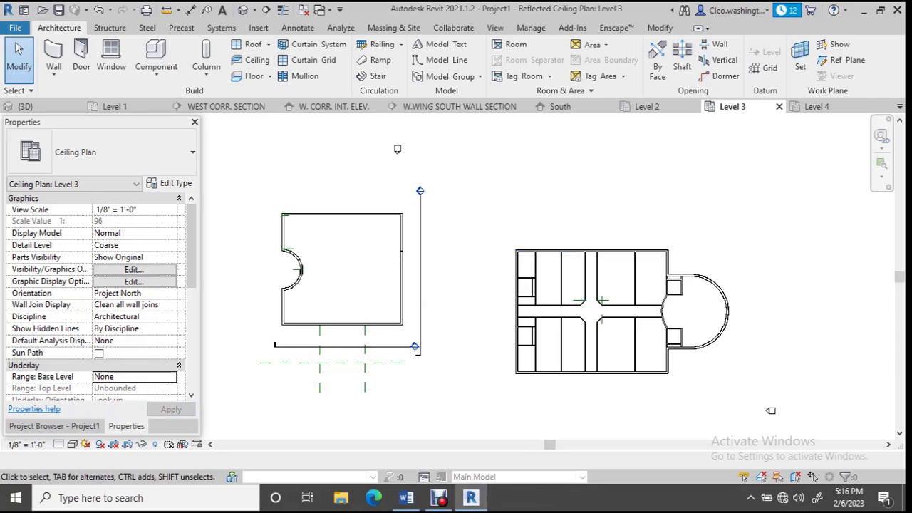
Review the walls in the Level 2, Level 3 and Level 4 reflected ceiling plans and examine the whole building in the 3D view
left_click(673, 106)
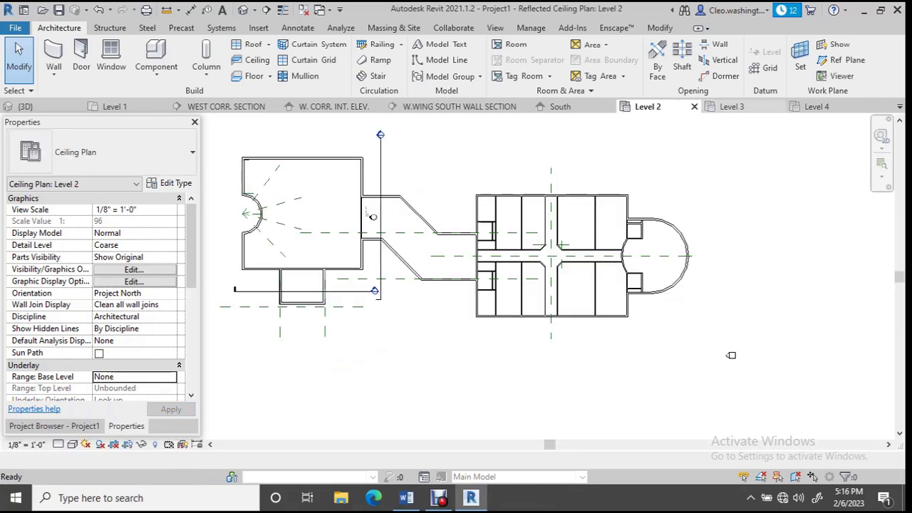
left_click(732, 107)
left_click(818, 107)
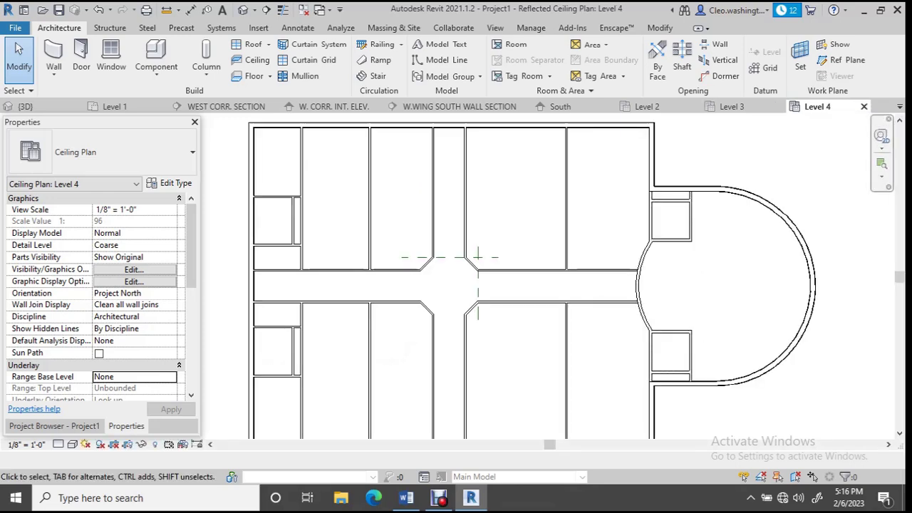
scroll(738, 200, "down", 3)
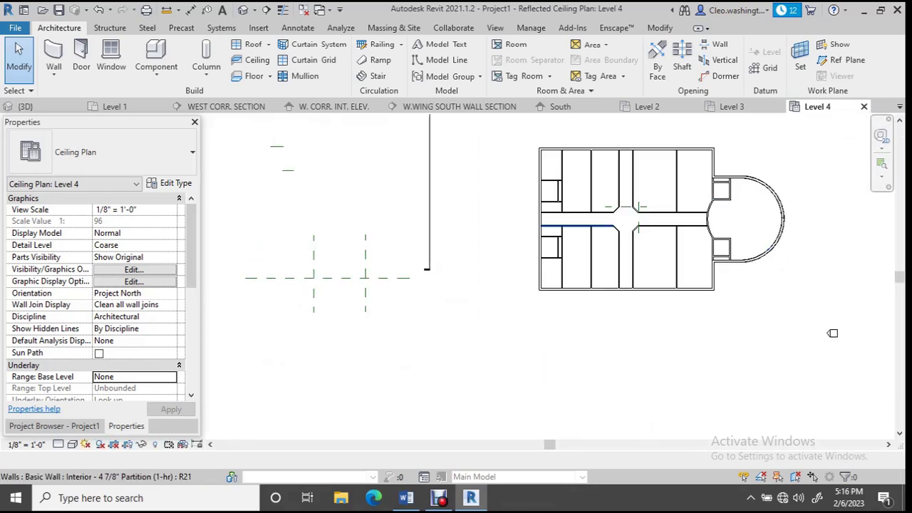
scroll(616, 204, "up", 2)
scroll(645, 210, "down", 3)
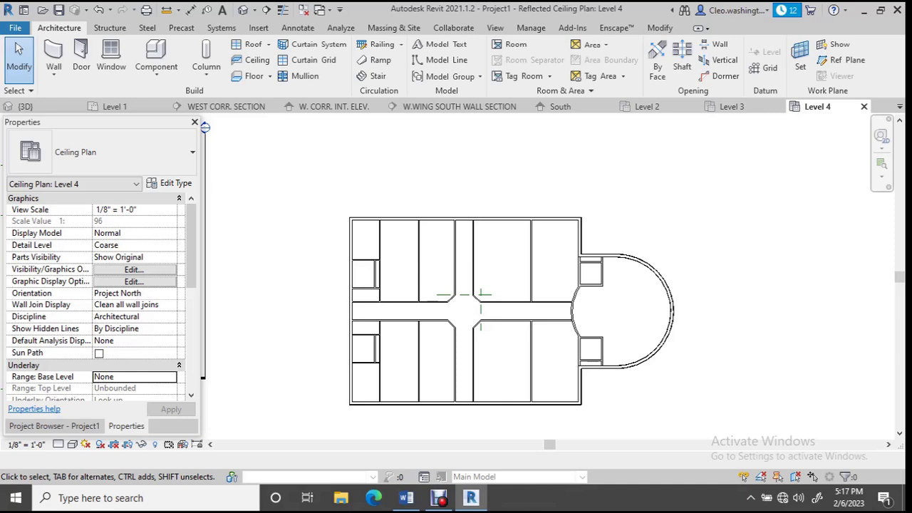
left_click(26, 107)
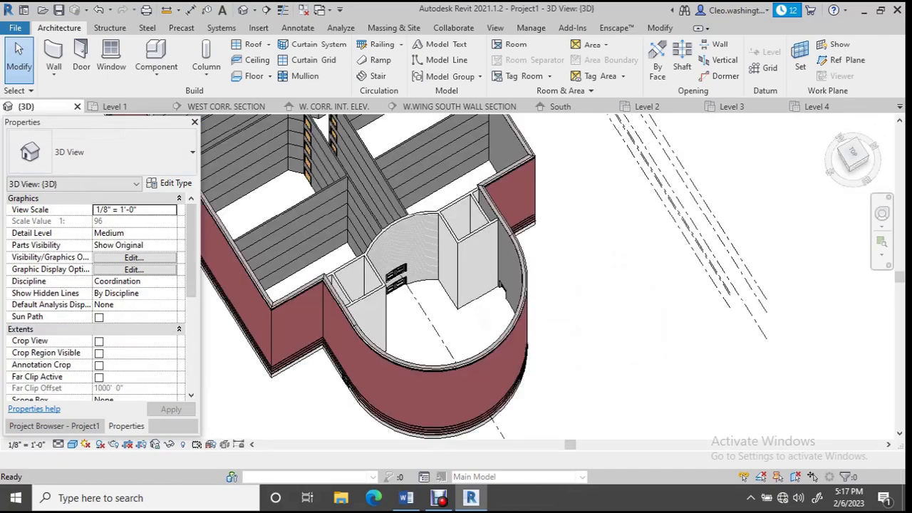
scroll(456, 285, "down", 3)
middle_click_drag(456, 286, 548, 392, "shift")
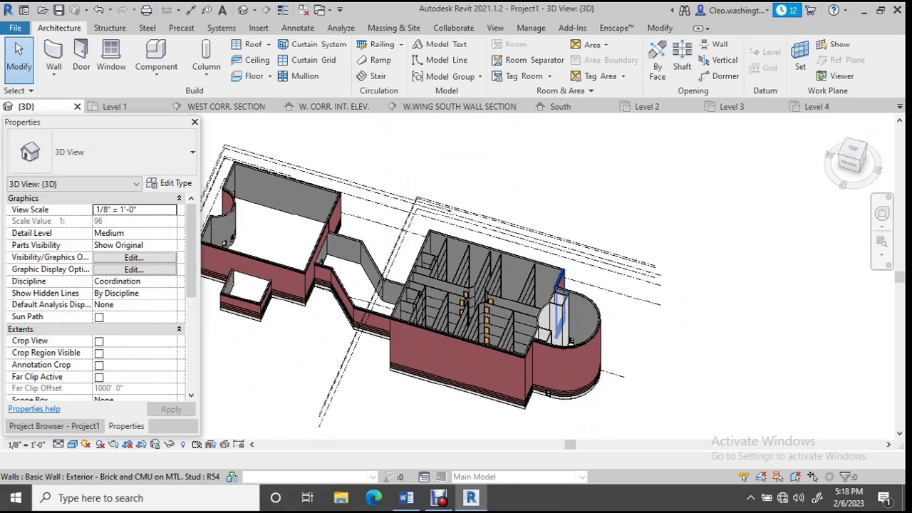